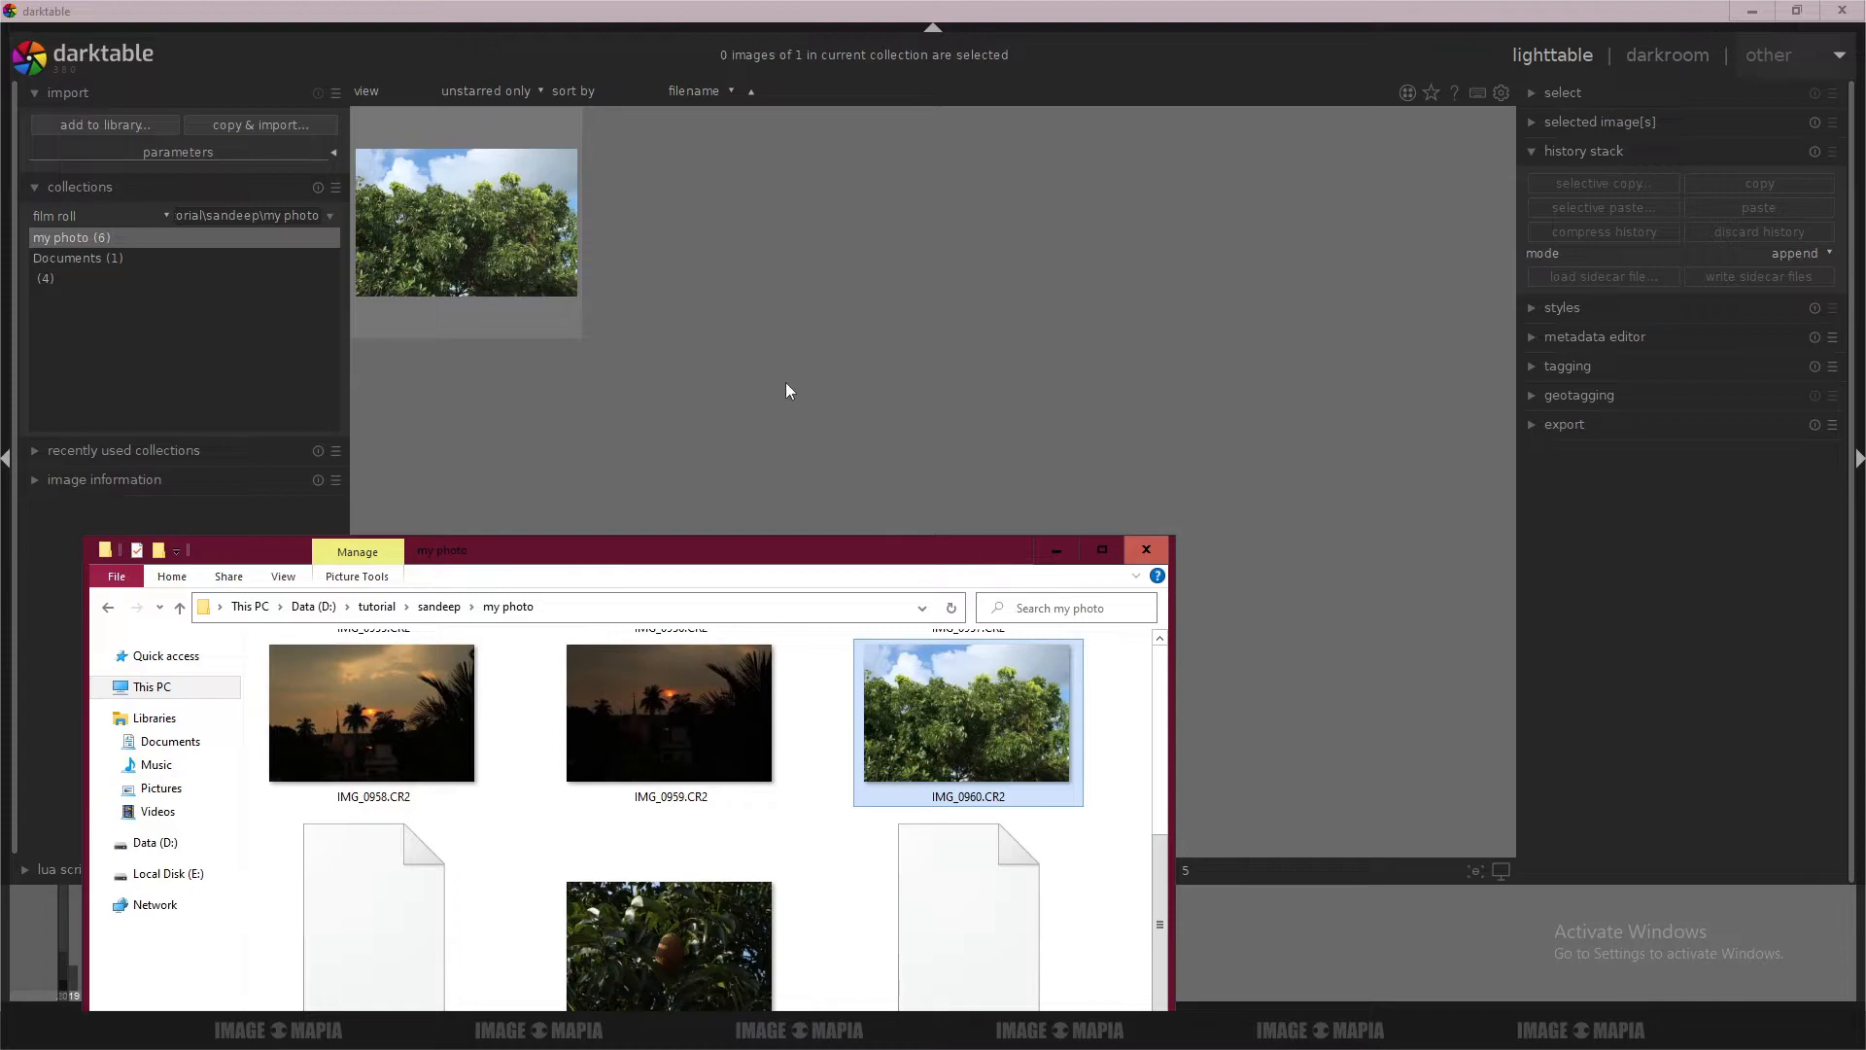
Open the tree photo IMG_0960.CR2 in darktable's darkroom and inspect it up close and in full.
left_click(787, 389)
double_click(499, 255)
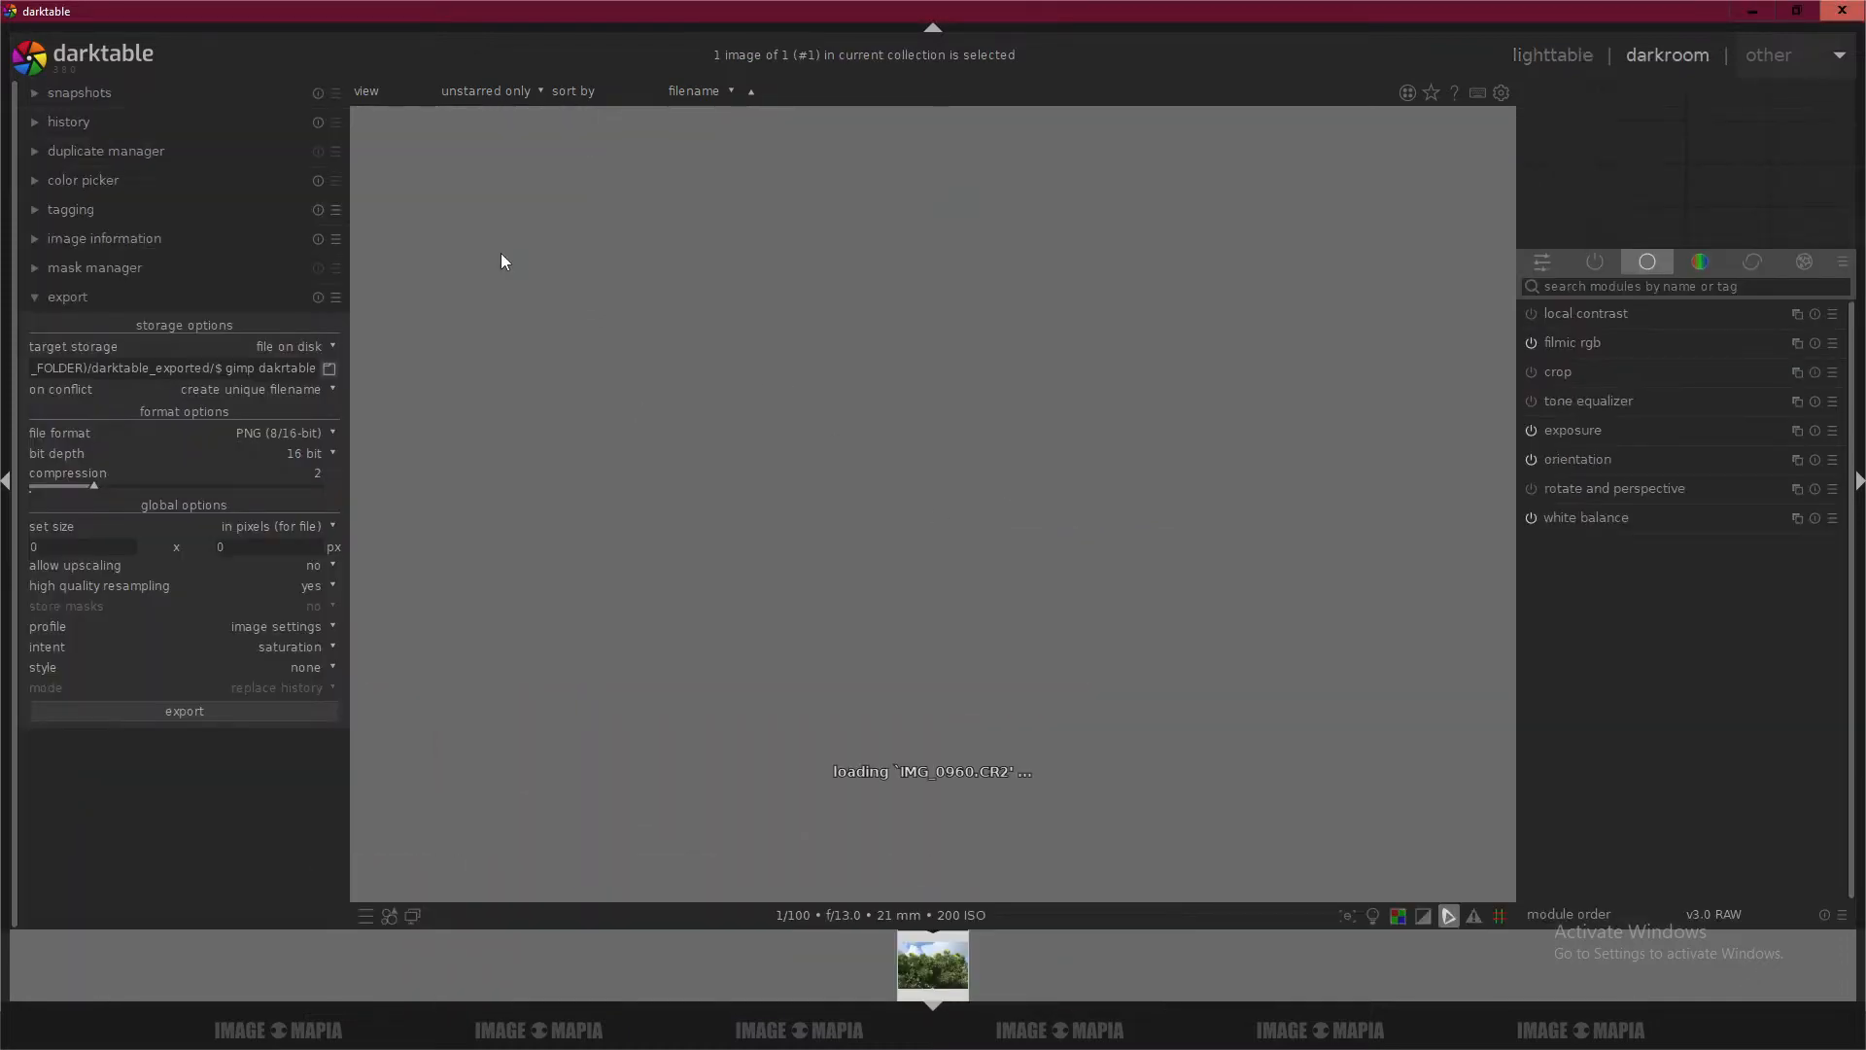
scroll(1041, 497, "up", 4)
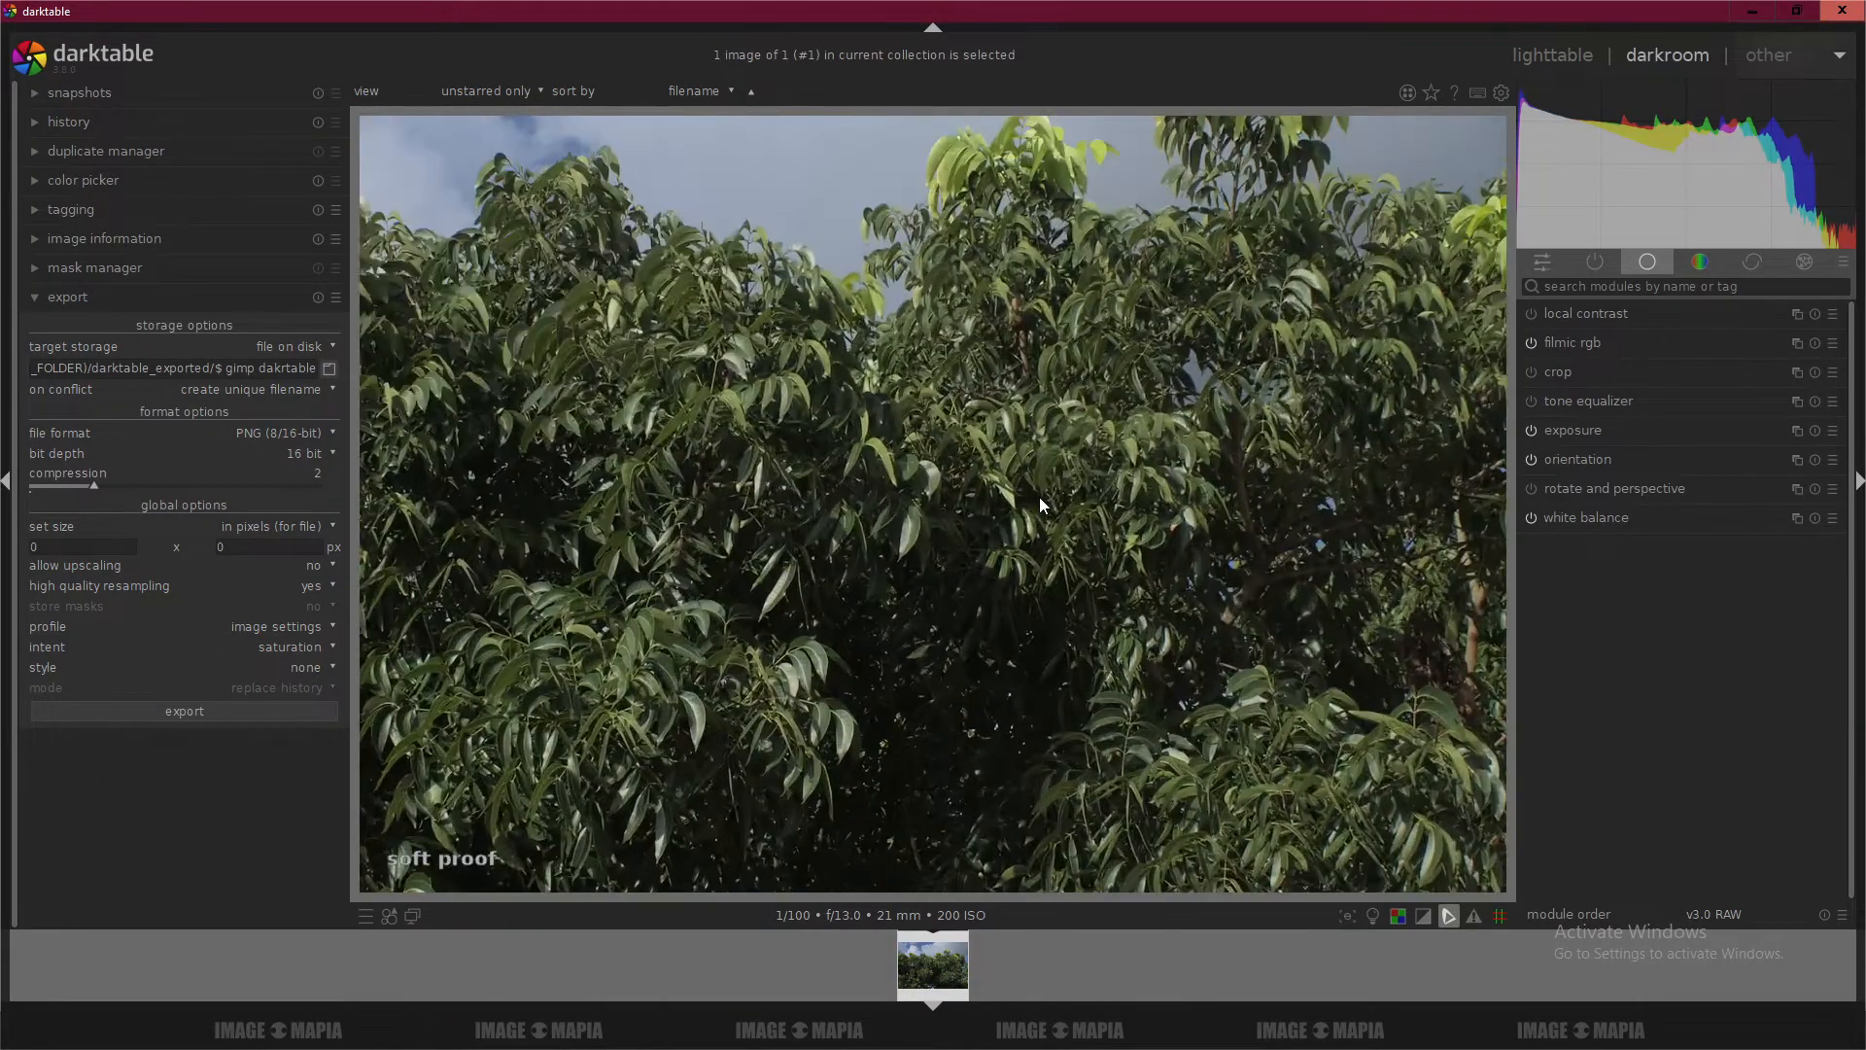
scroll(1040, 495, "down", 4)
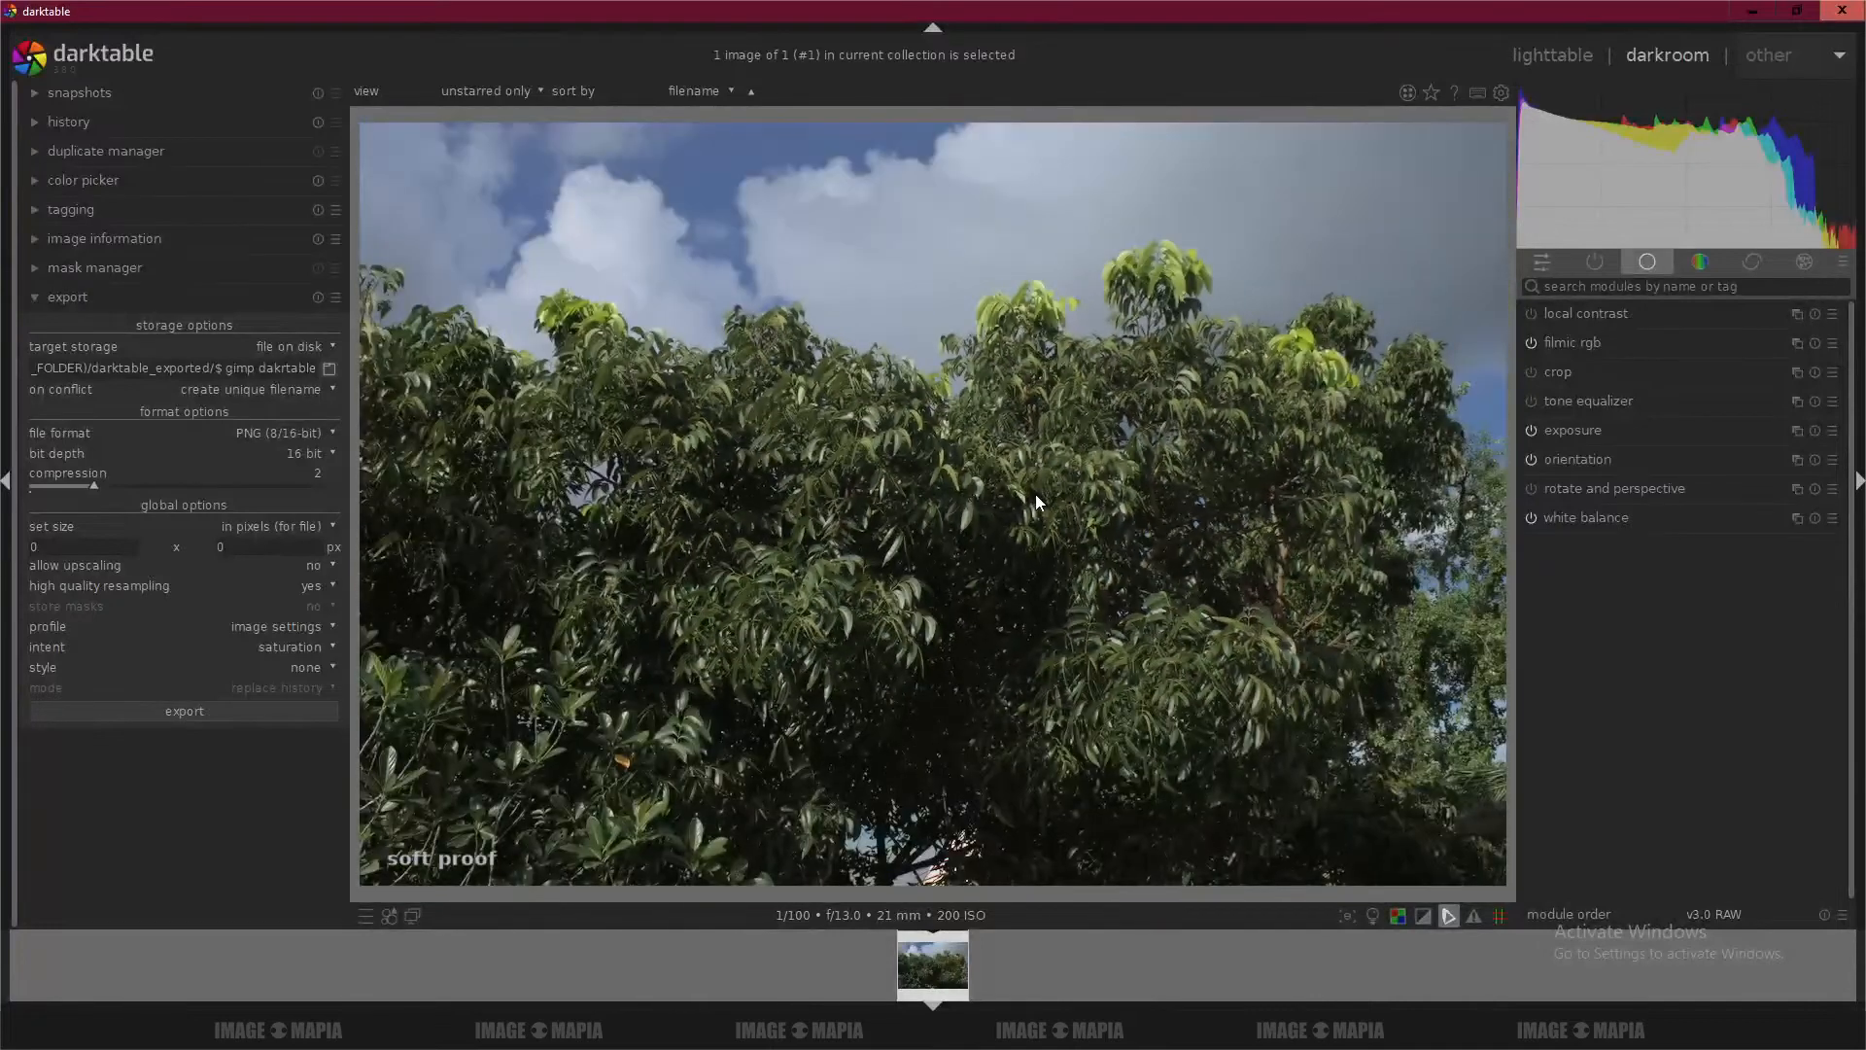
Switch to the Notepad file TEXT.txt and append "now rawtherapee" to the line "it open only darktable".
key("alt+Tab")
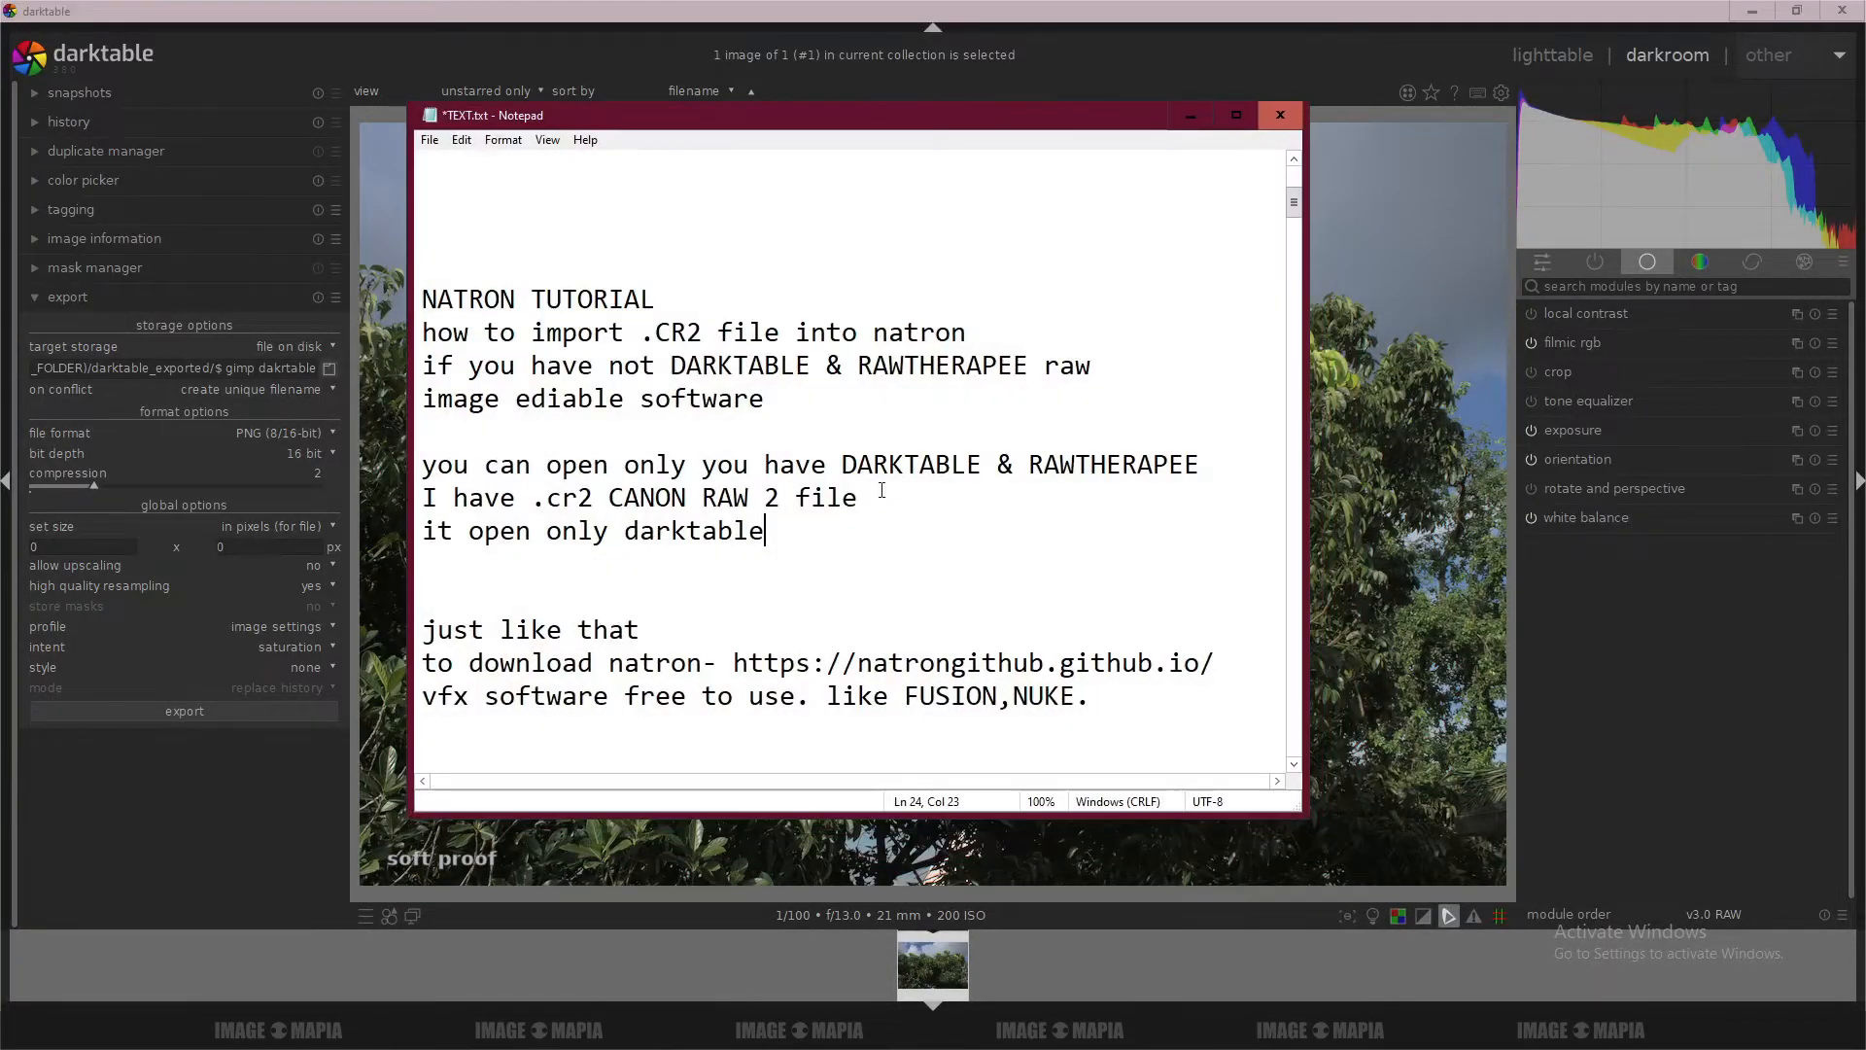
type("now rawthe")
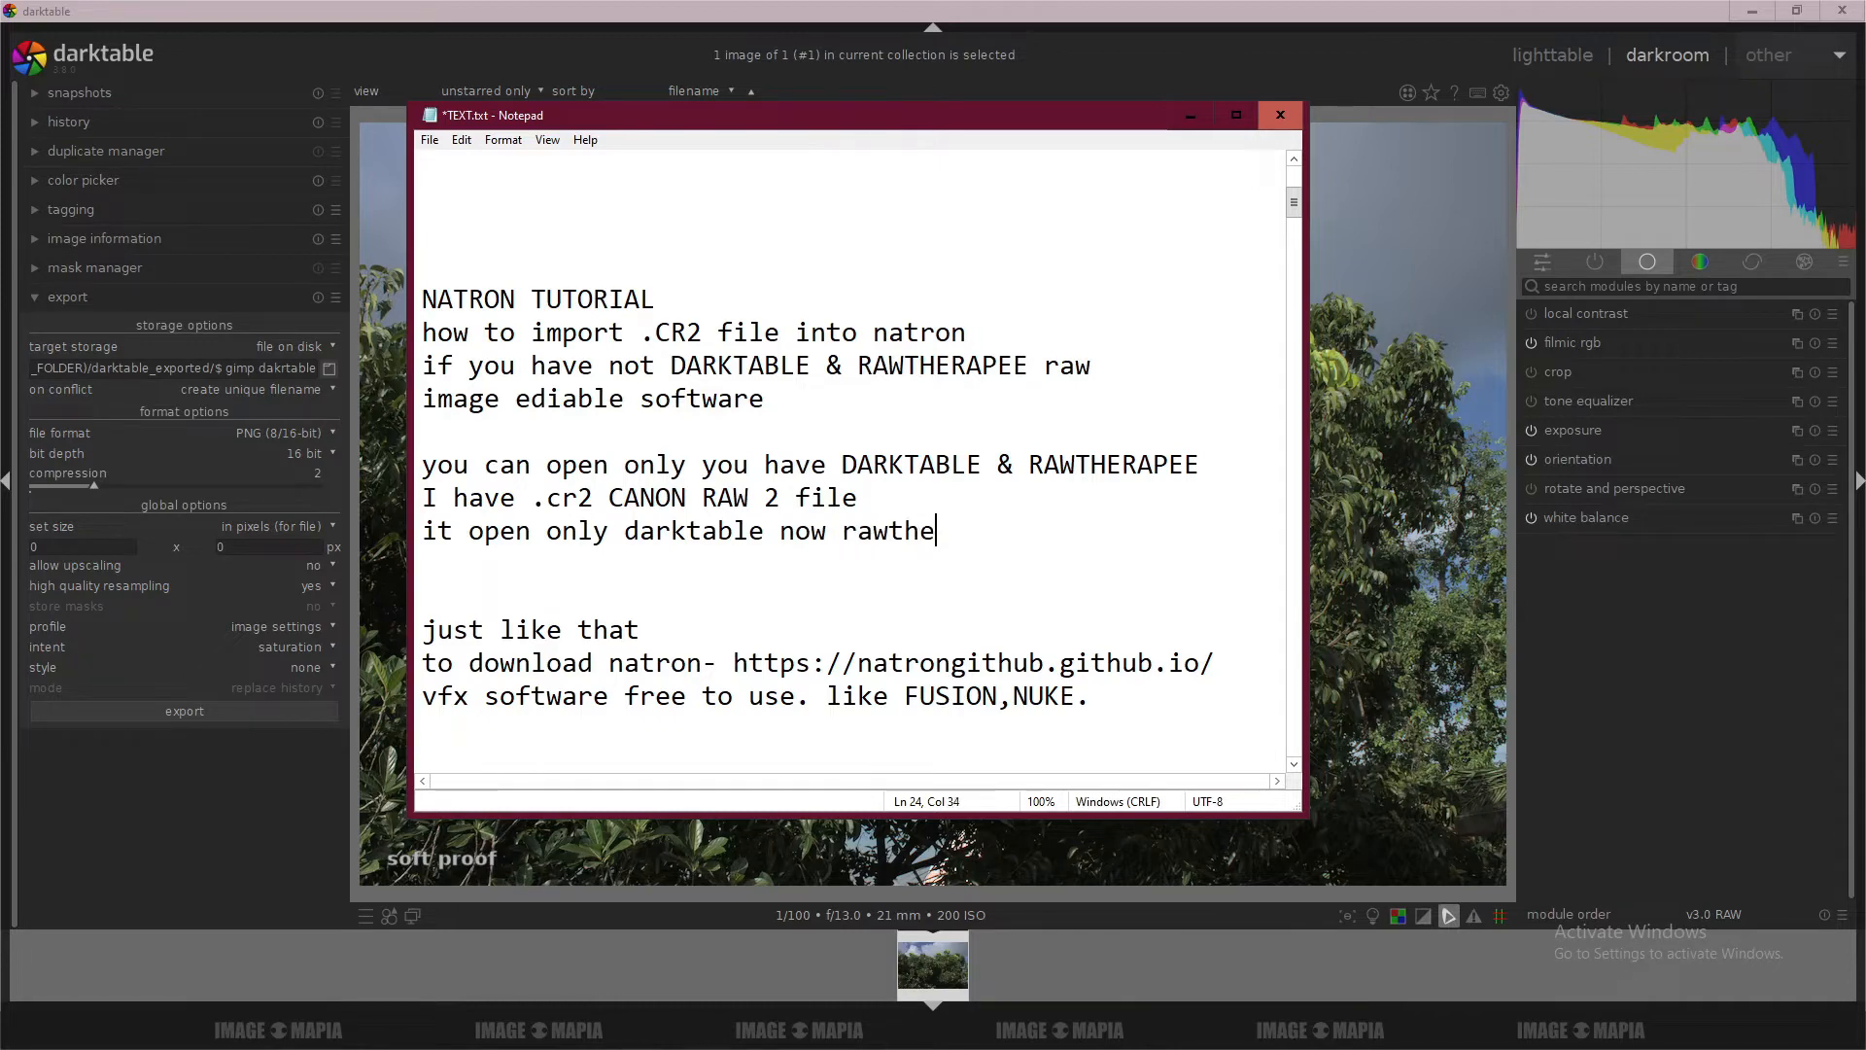
type("rapee")
Switch to RawTherapee, bring up the my photo folder window to view its CR2 files, and minimize that window.
key("alt+Tab")
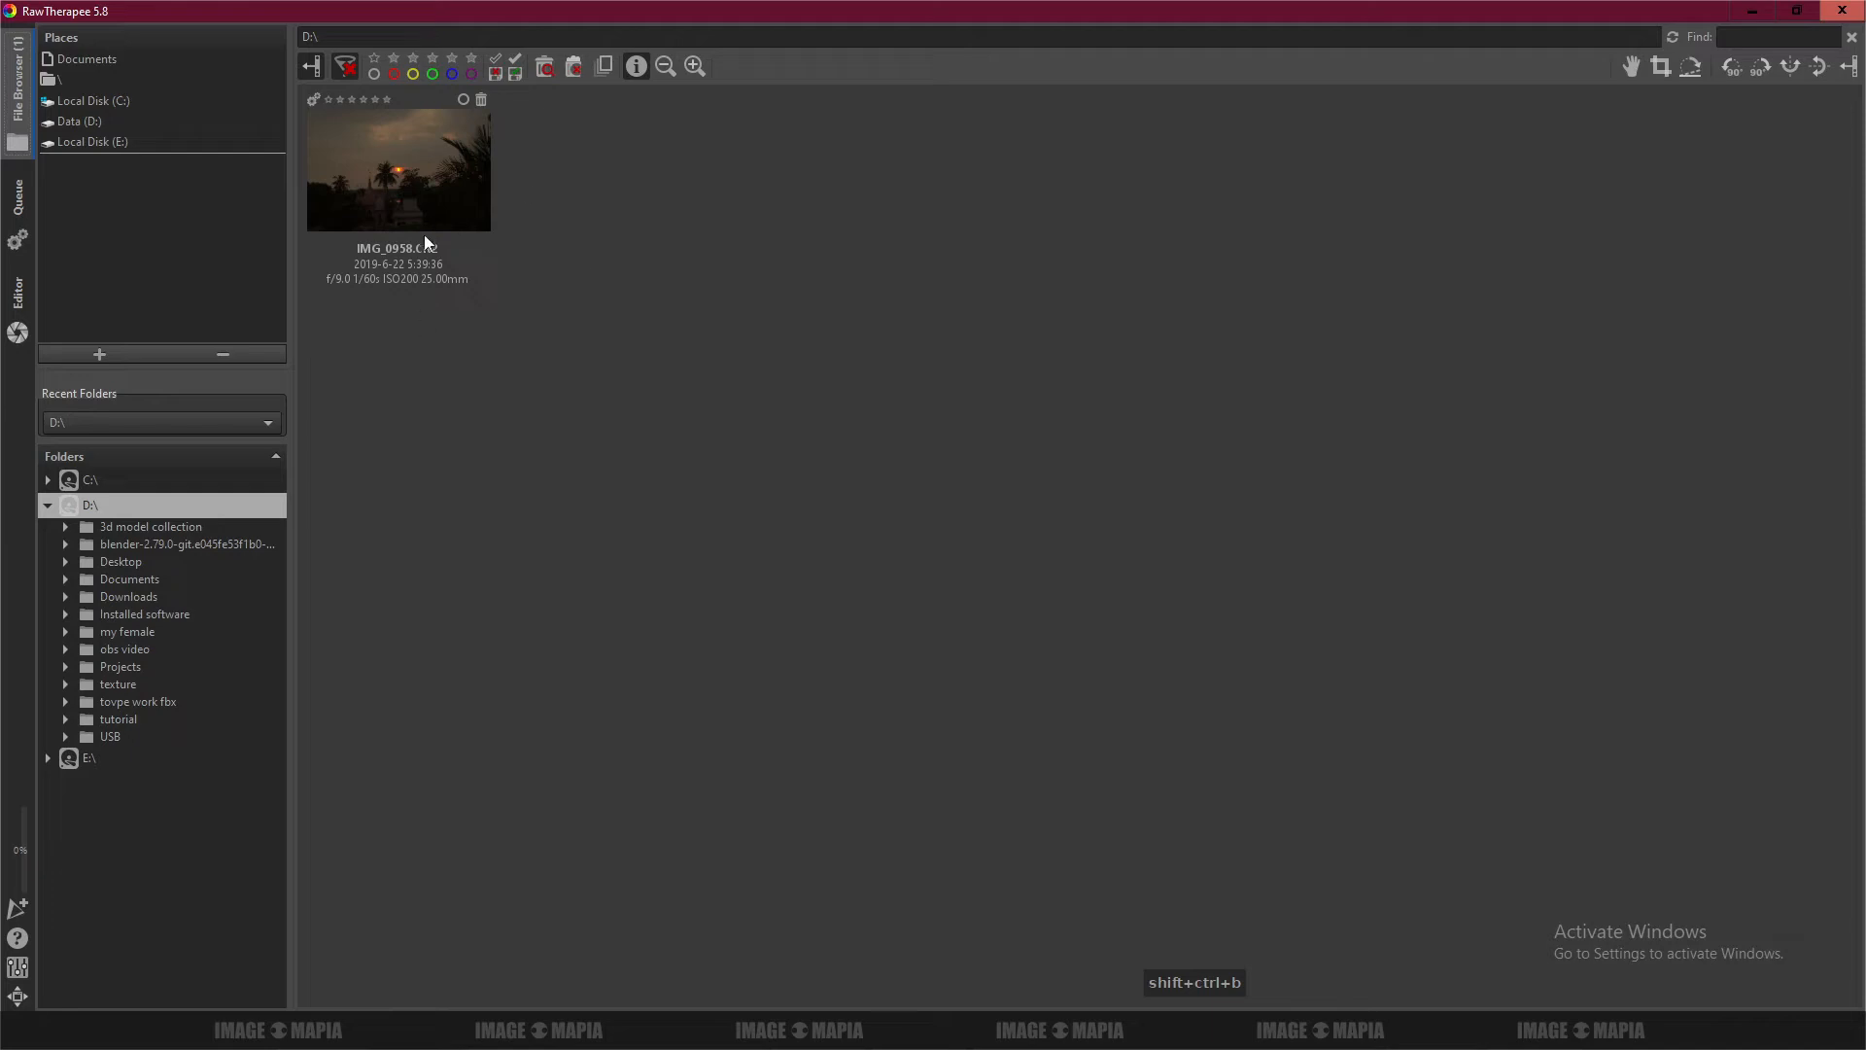
key("alt+Tab")
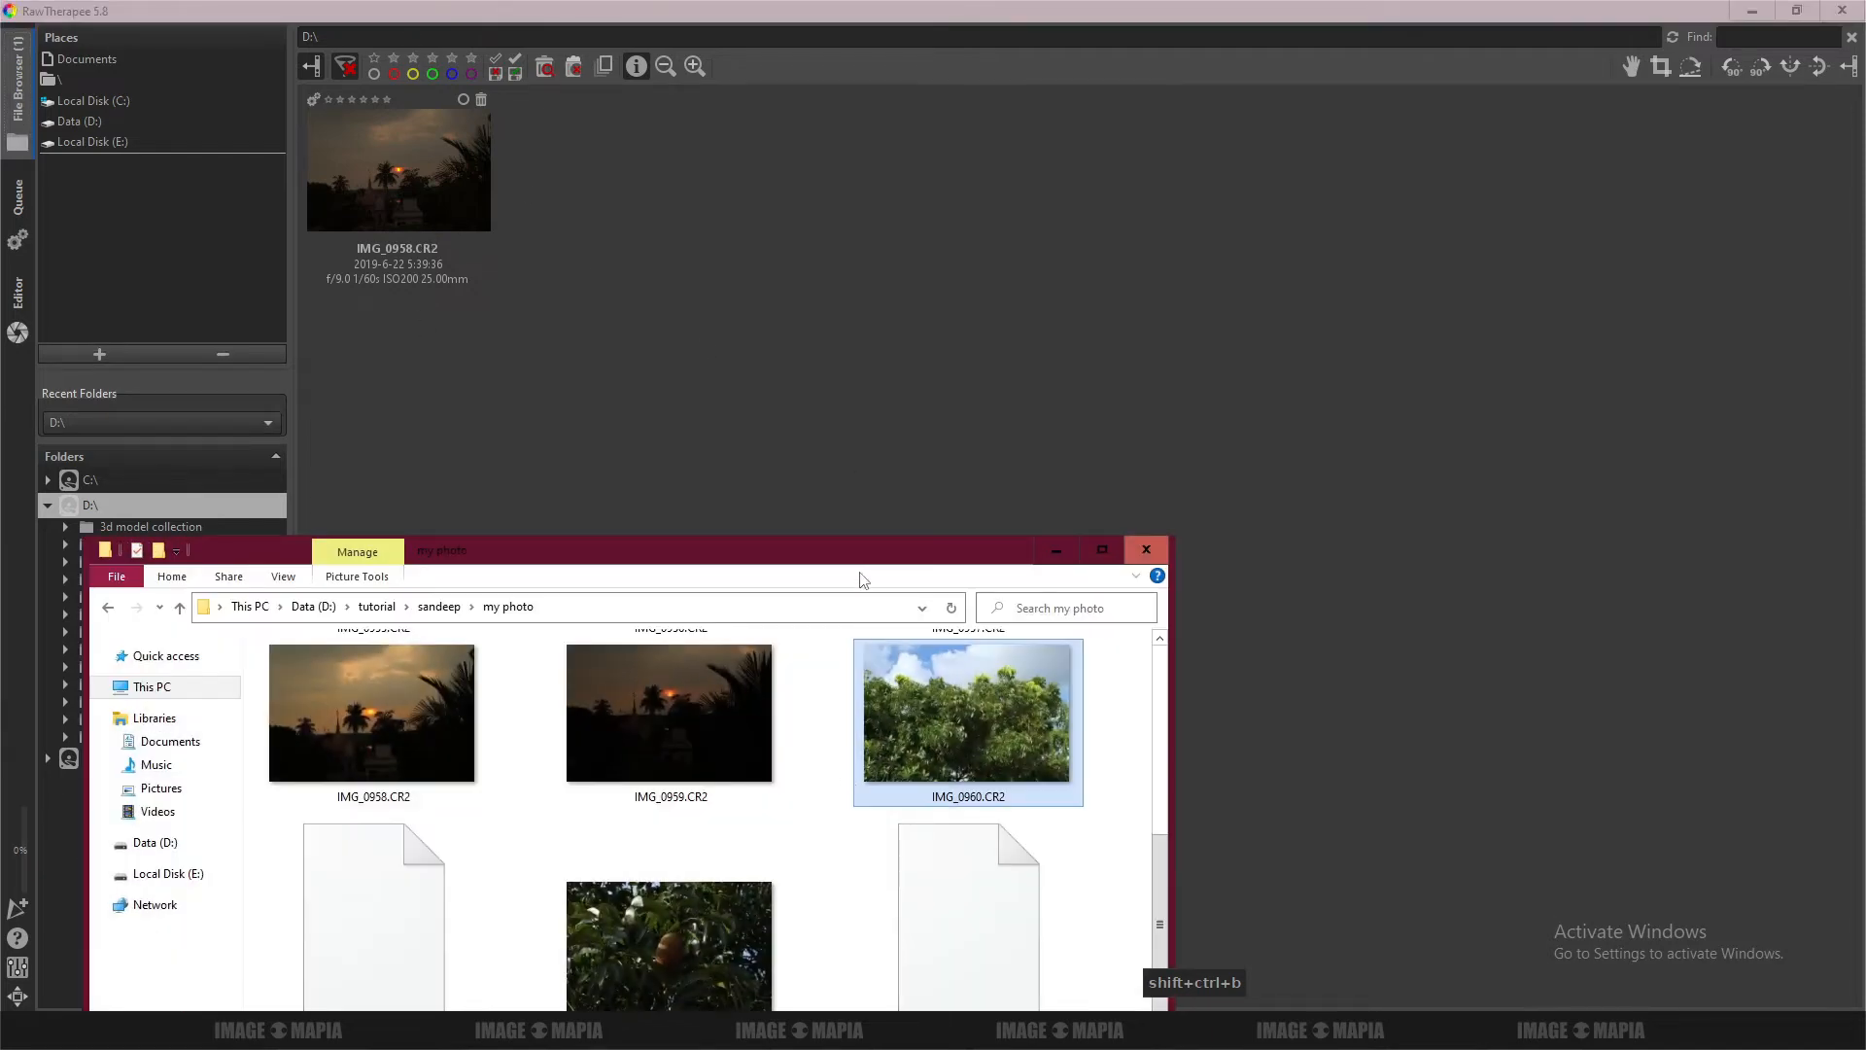
left_click_drag(860, 554, 687, 332)
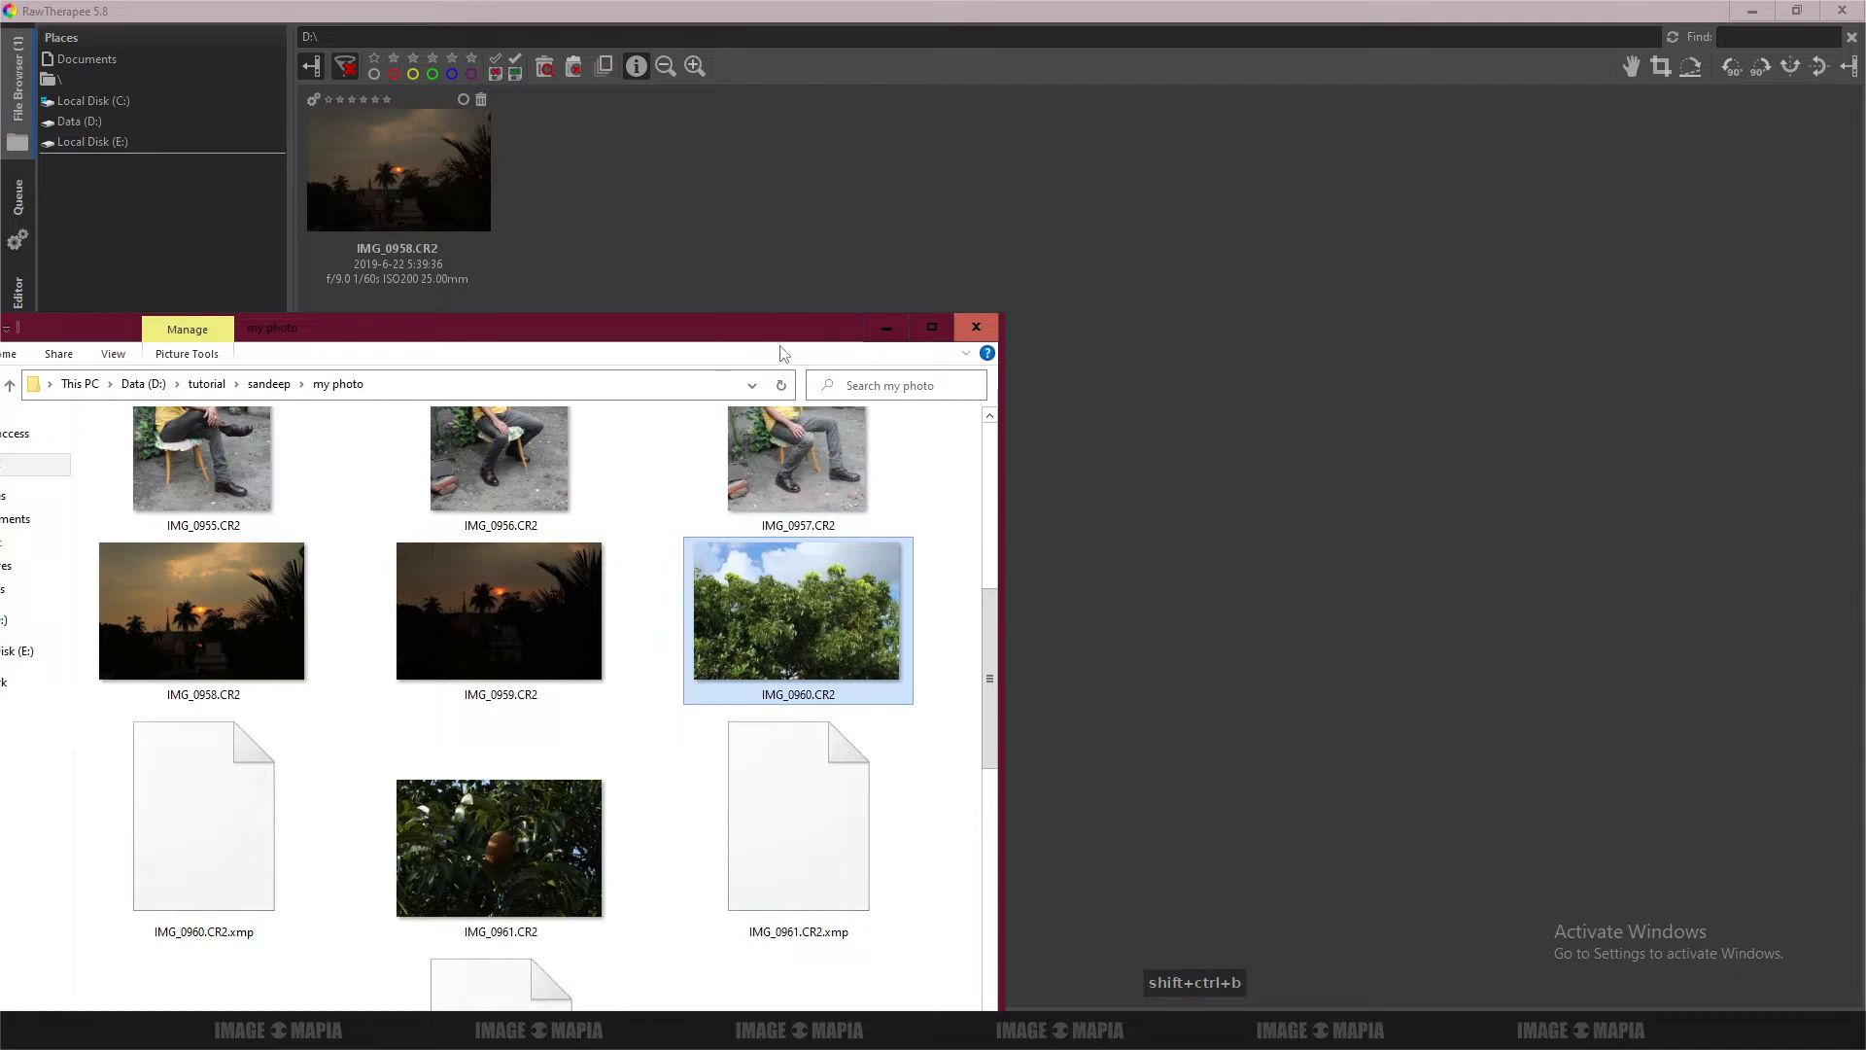
left_click_drag(788, 341, 839, 303)
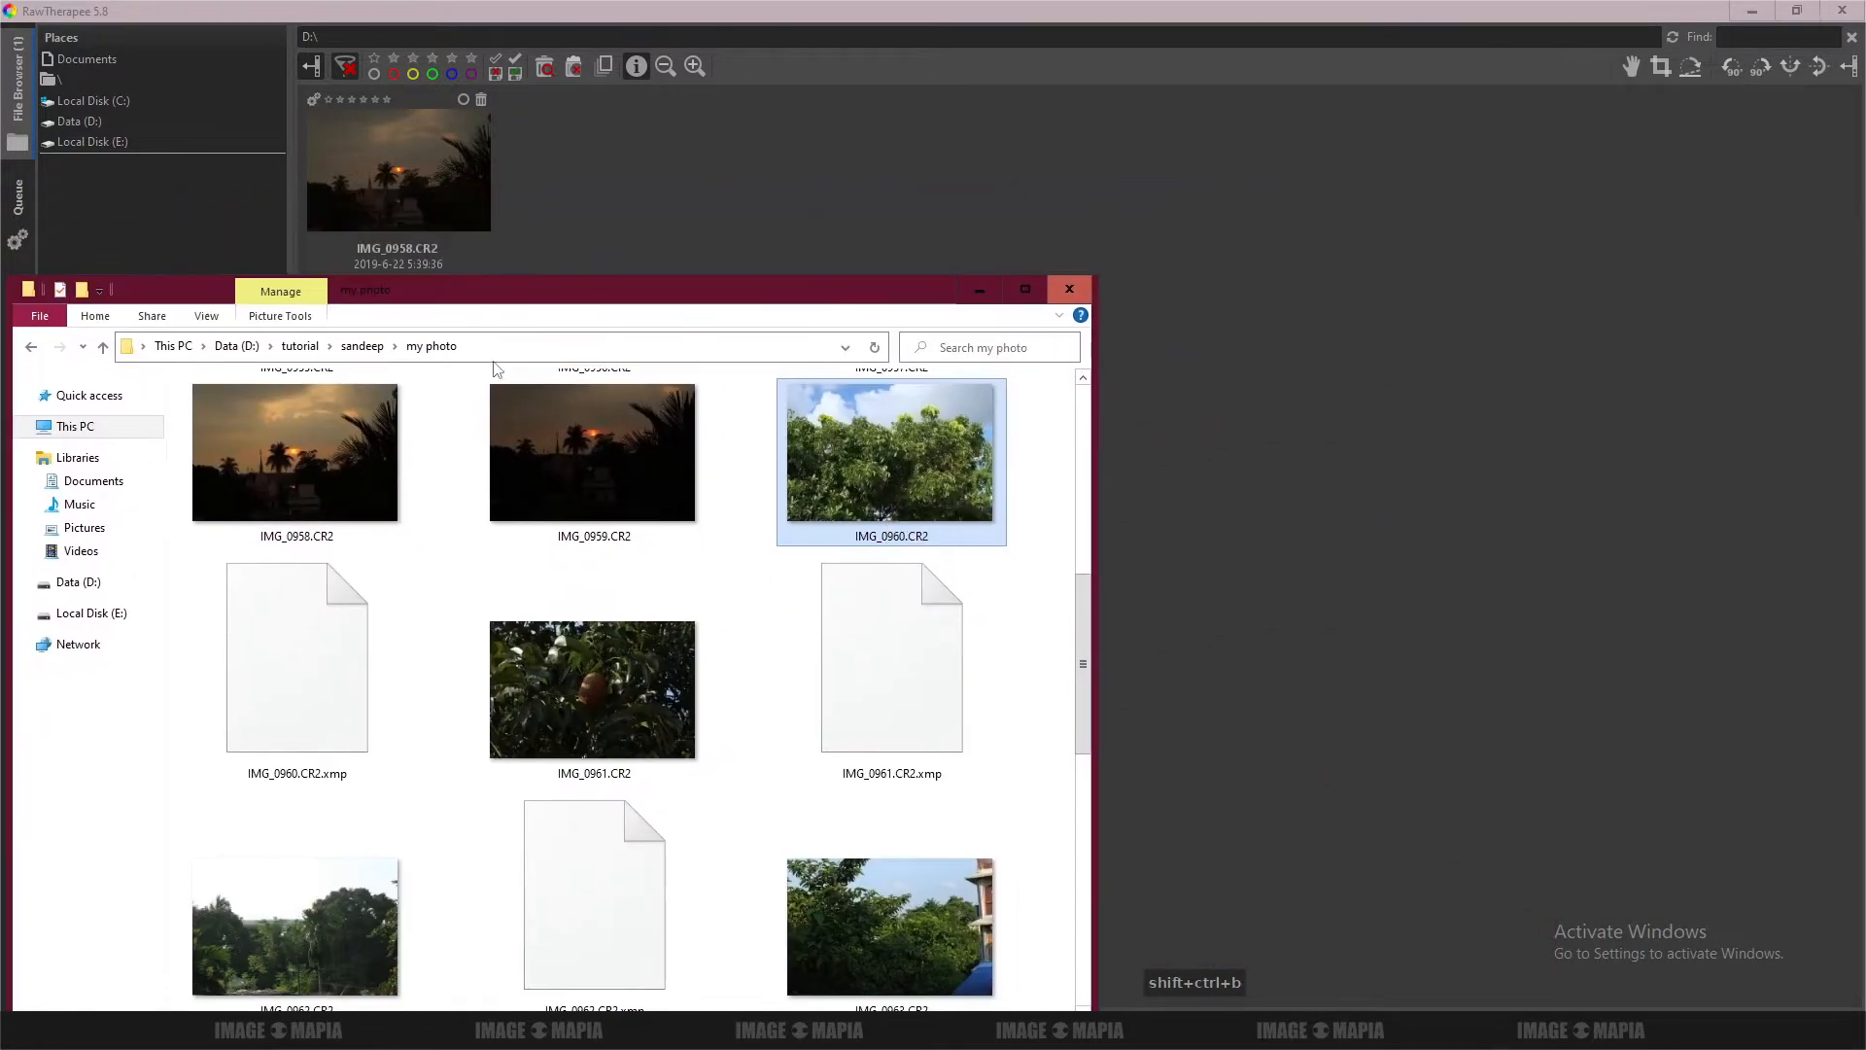
left_click(488, 347)
left_click(980, 289)
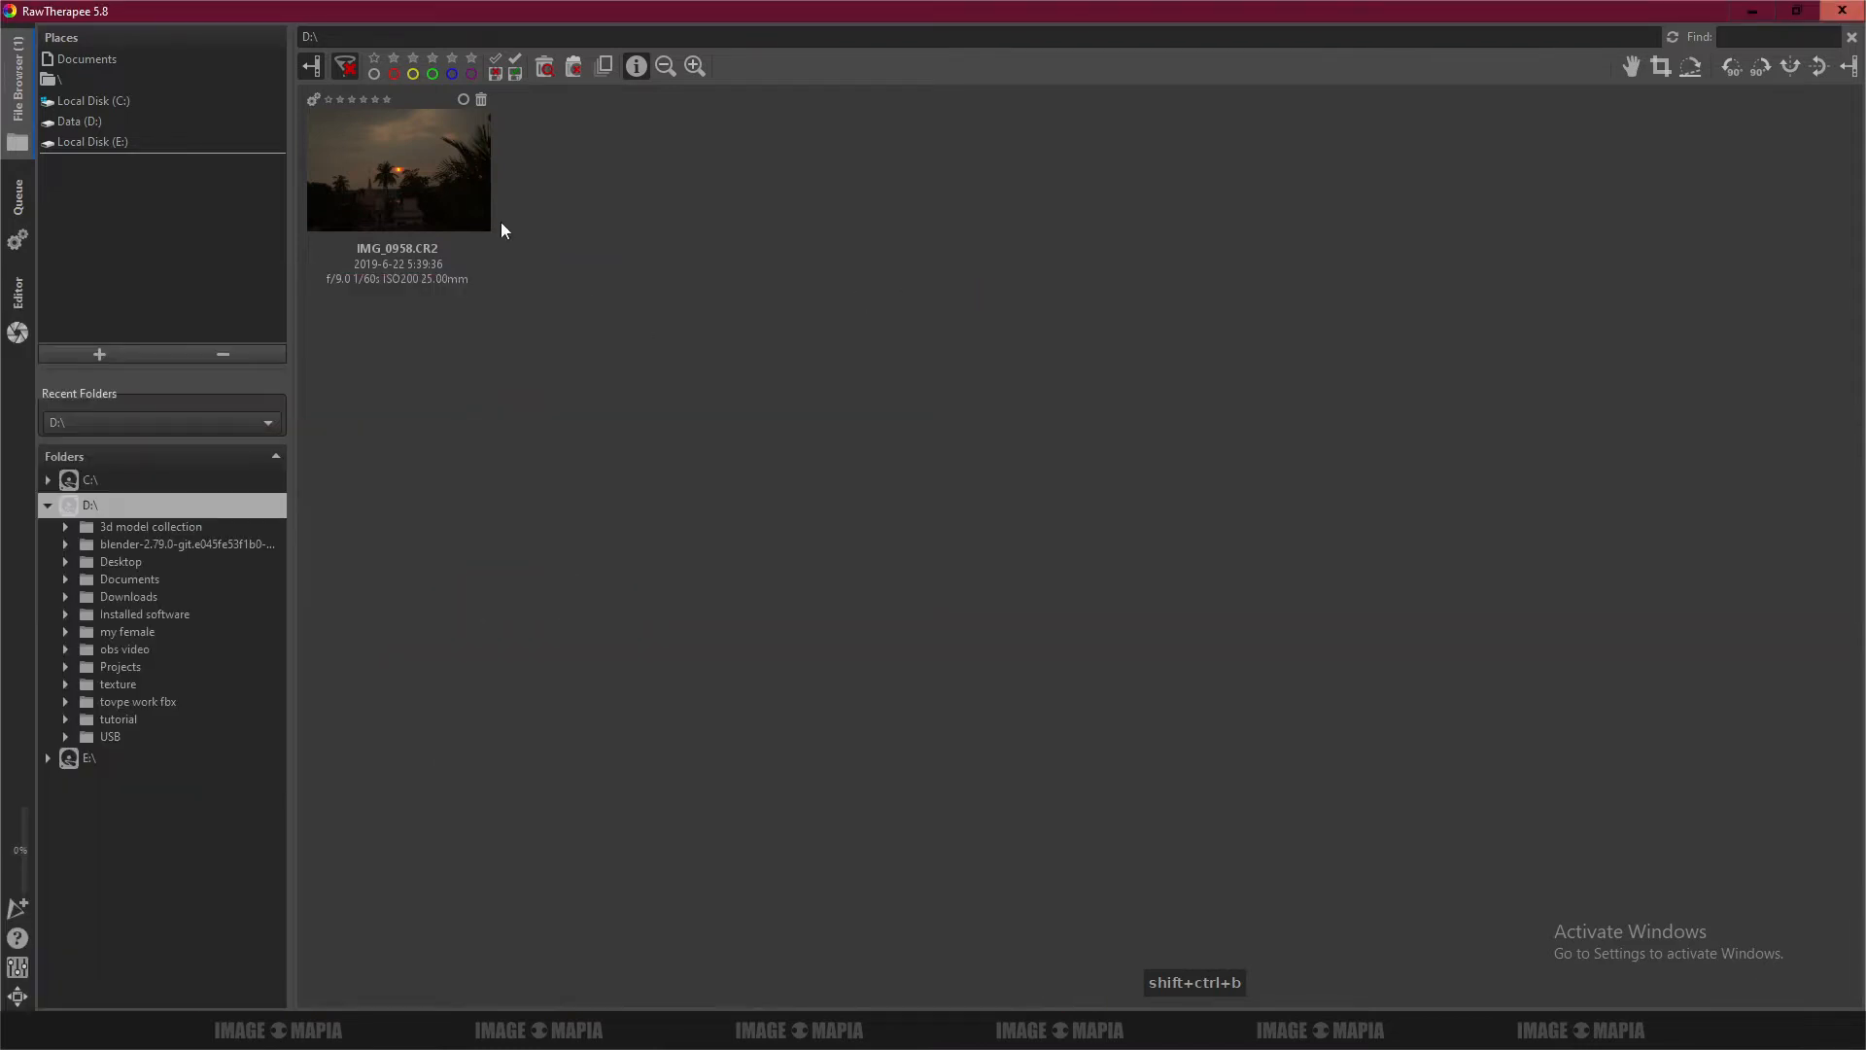
Switch to the Notepad notes and add the line "i ipen of my existing file" below the rawtherapee line.
key("alt+Tab")
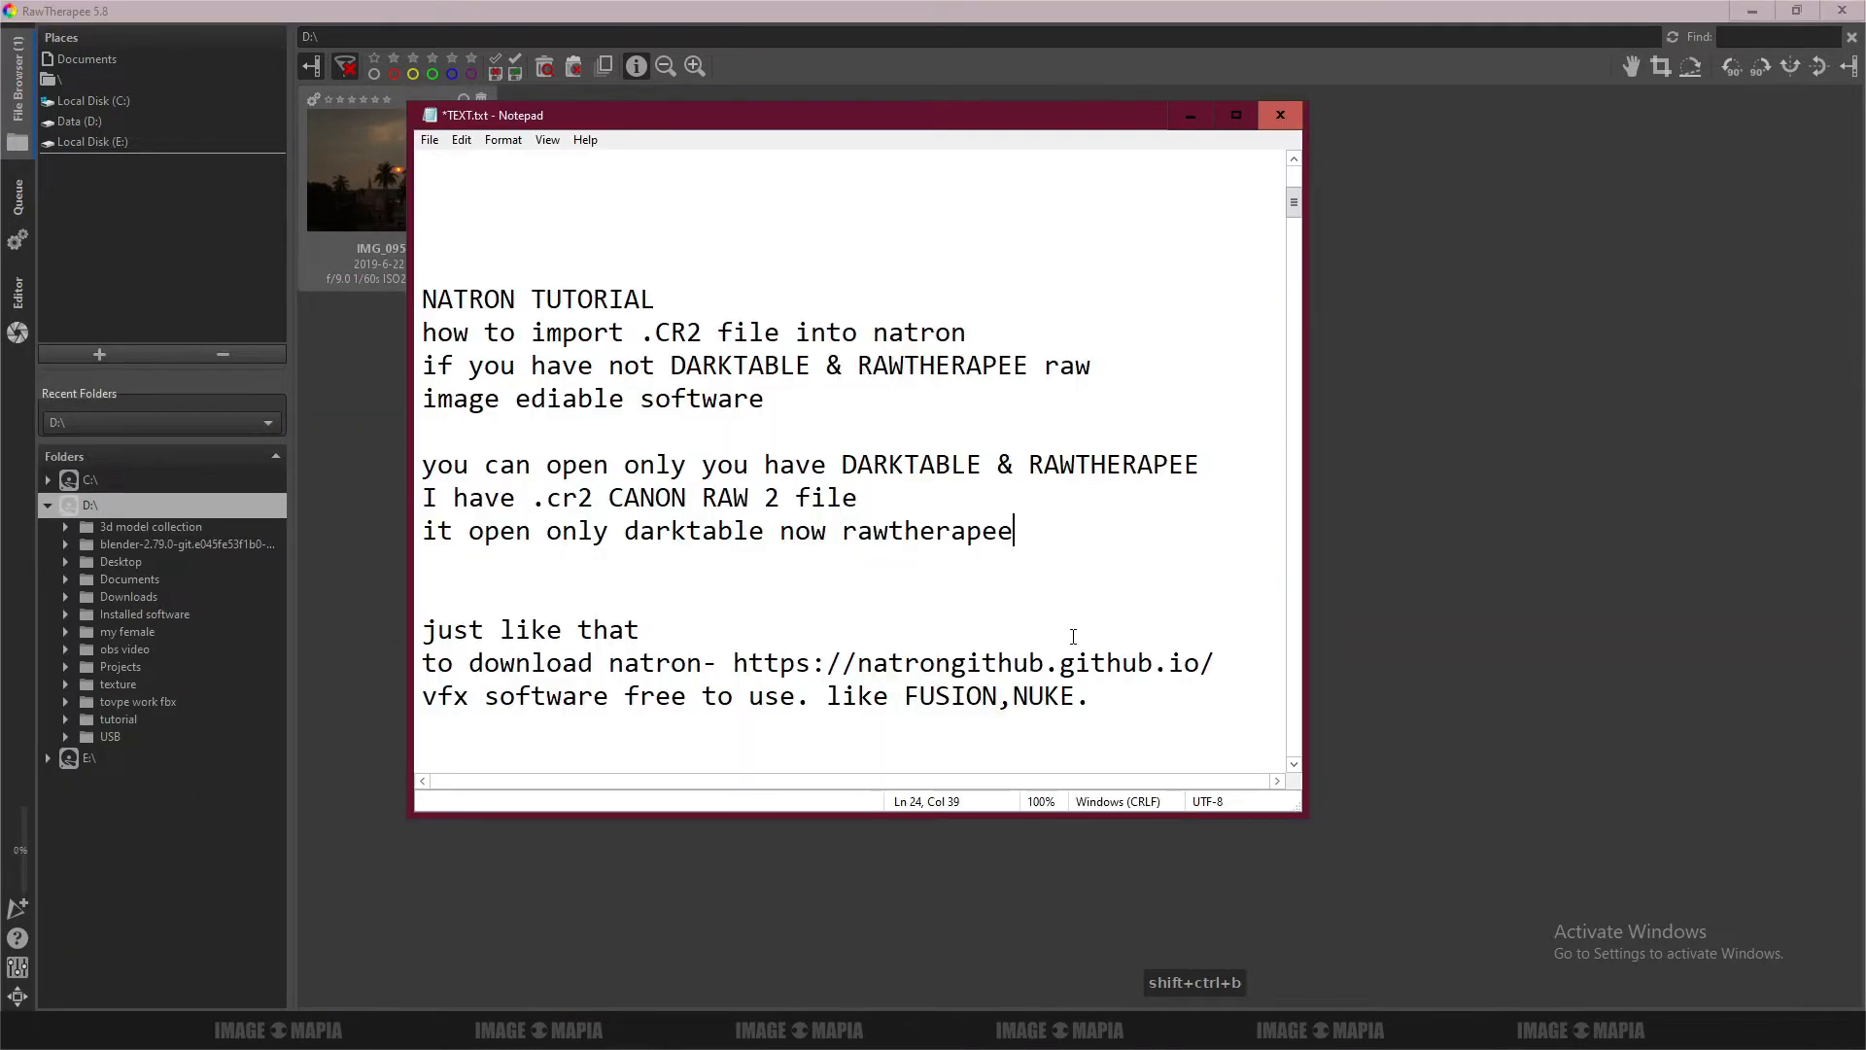
key("Return")
type("i ipen ")
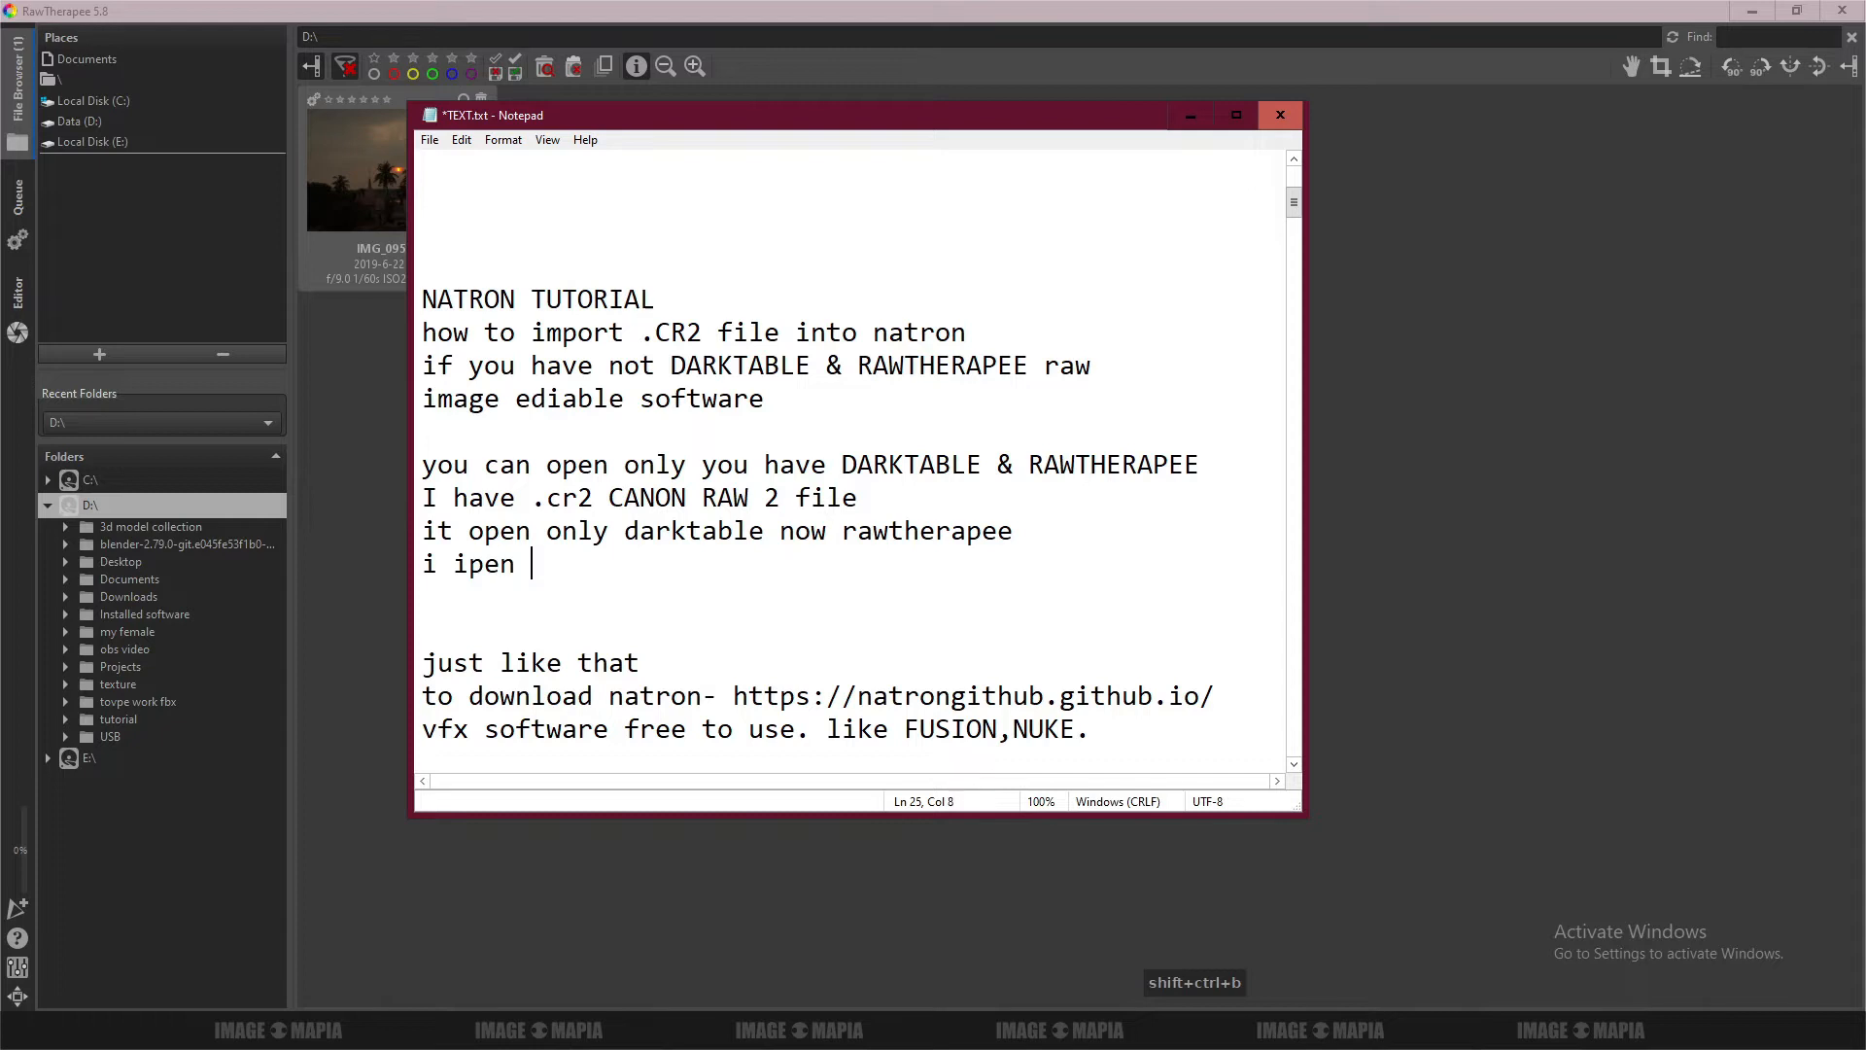
type("of my existi")
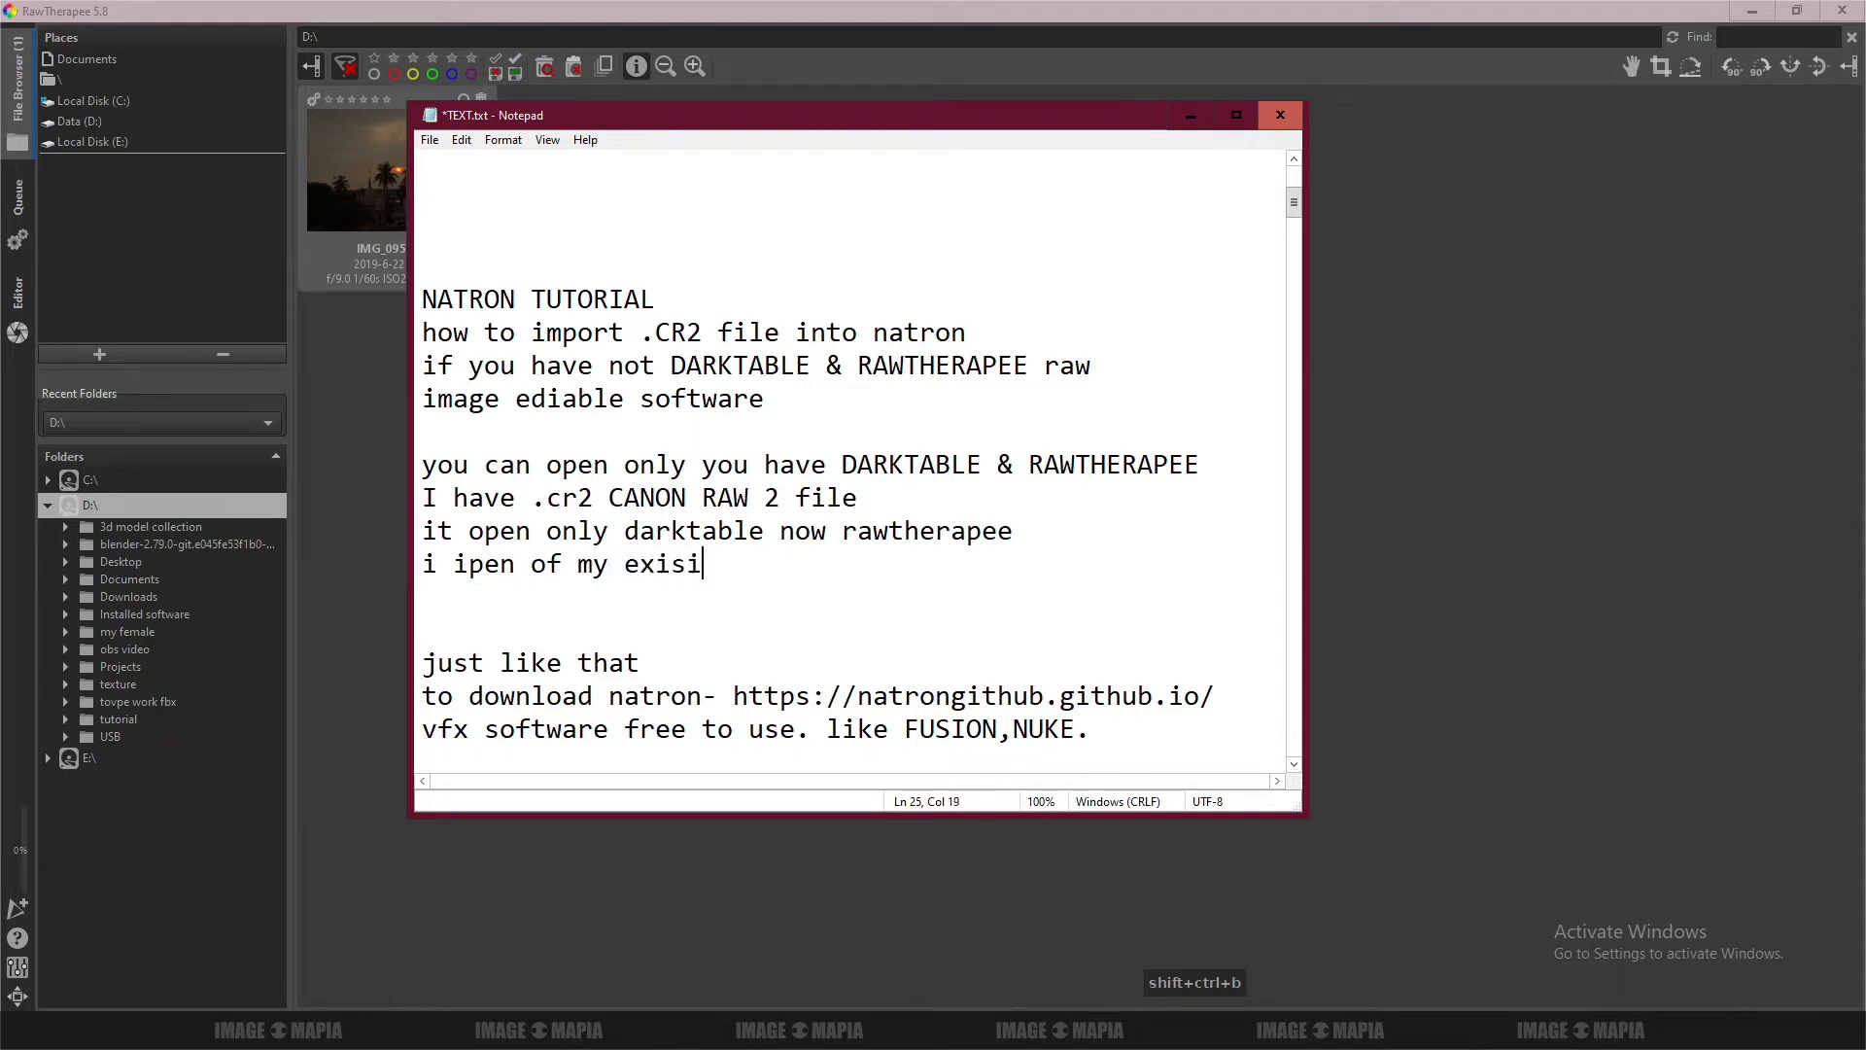
key("BackSpace")
type("ting file")
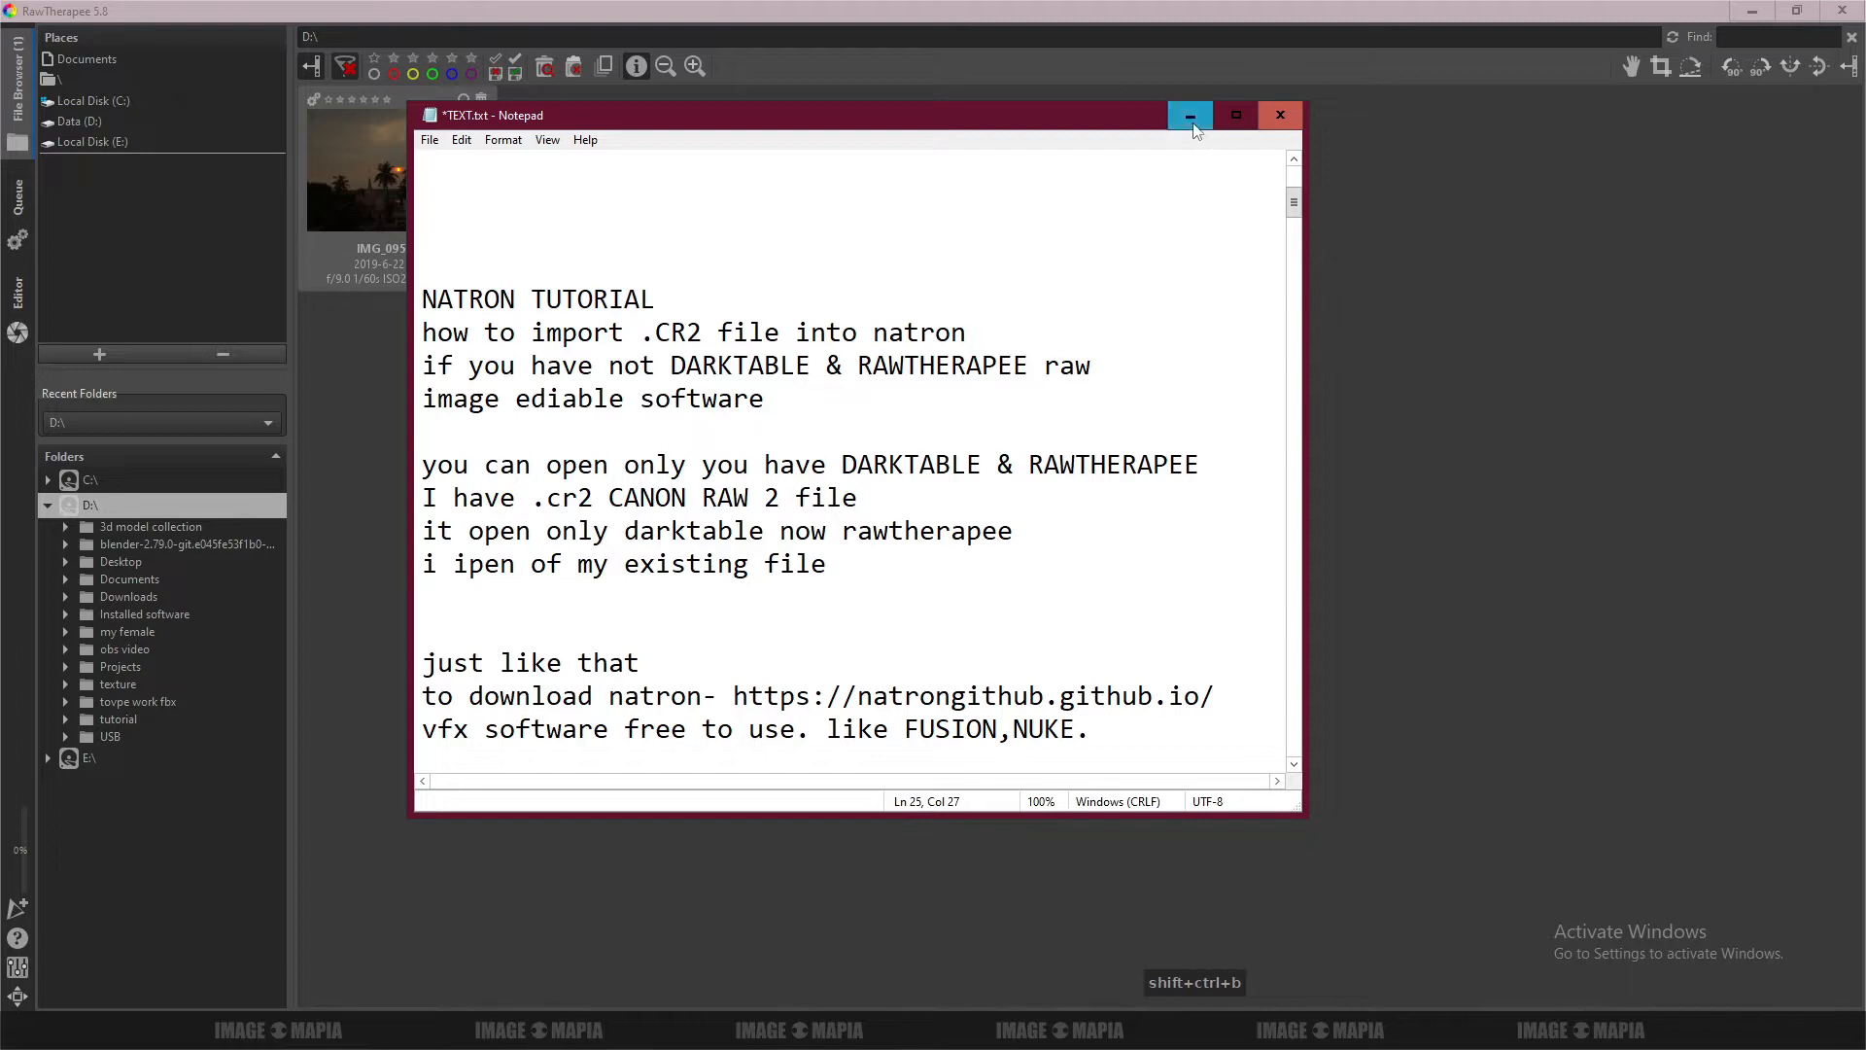
Minimize the notes and open the sunset photo IMG_0958.CR2 in RawTherapee's editor.
left_click(1189, 115)
double_click(394, 227)
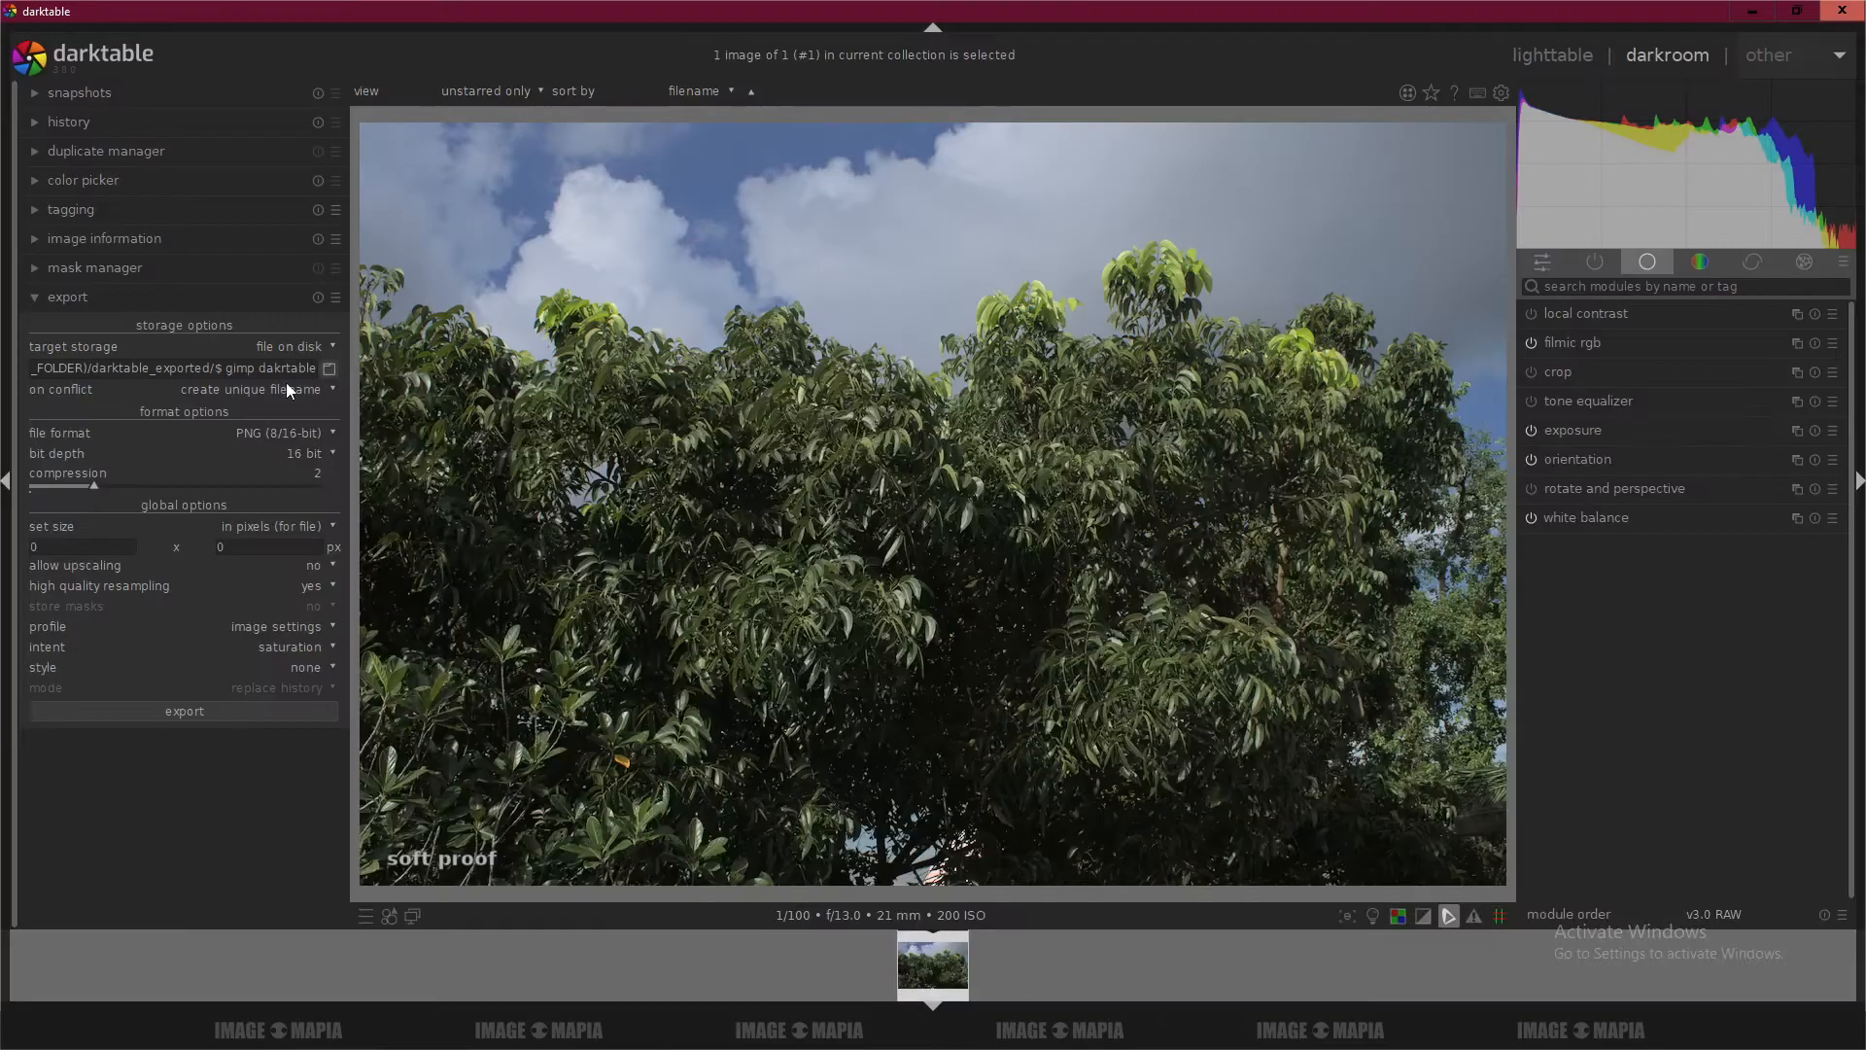
Switch to darktable, expand the photo's edit history and look through the lighttable, darkroom and other view choices.
left_click(33, 121)
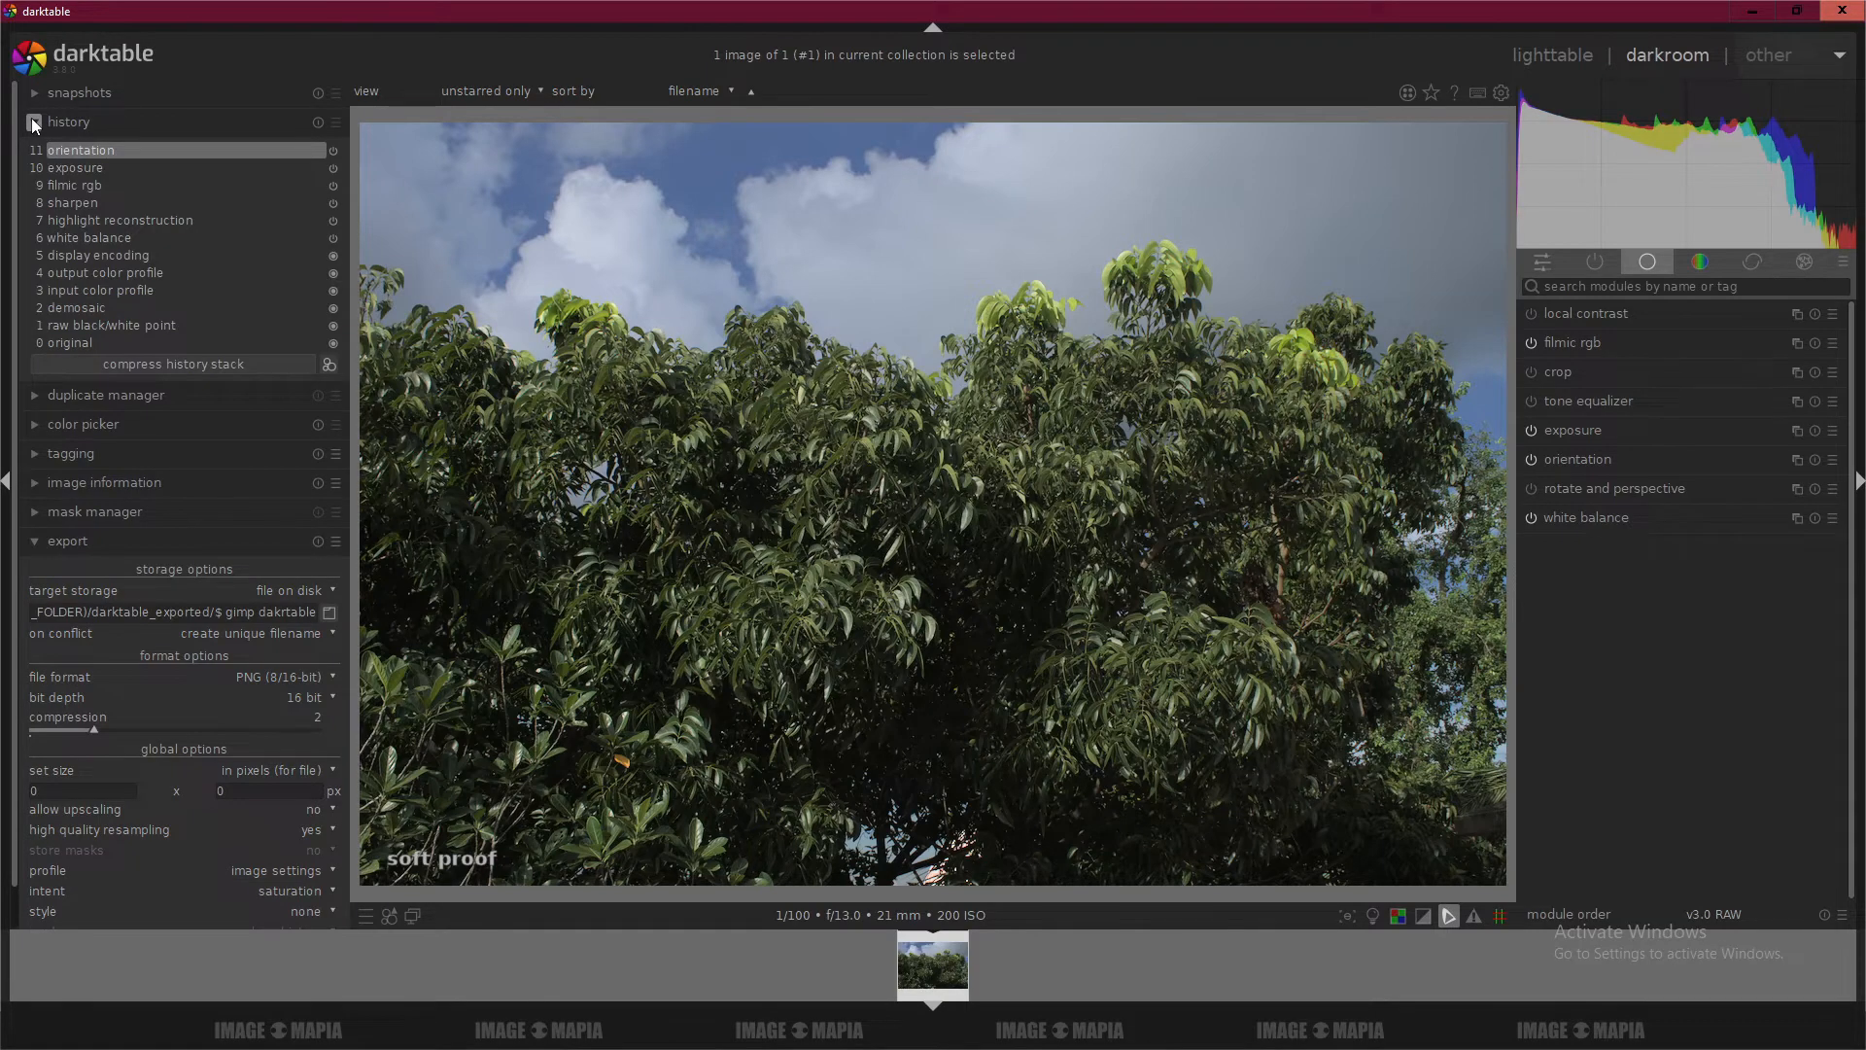
left_click(1551, 55)
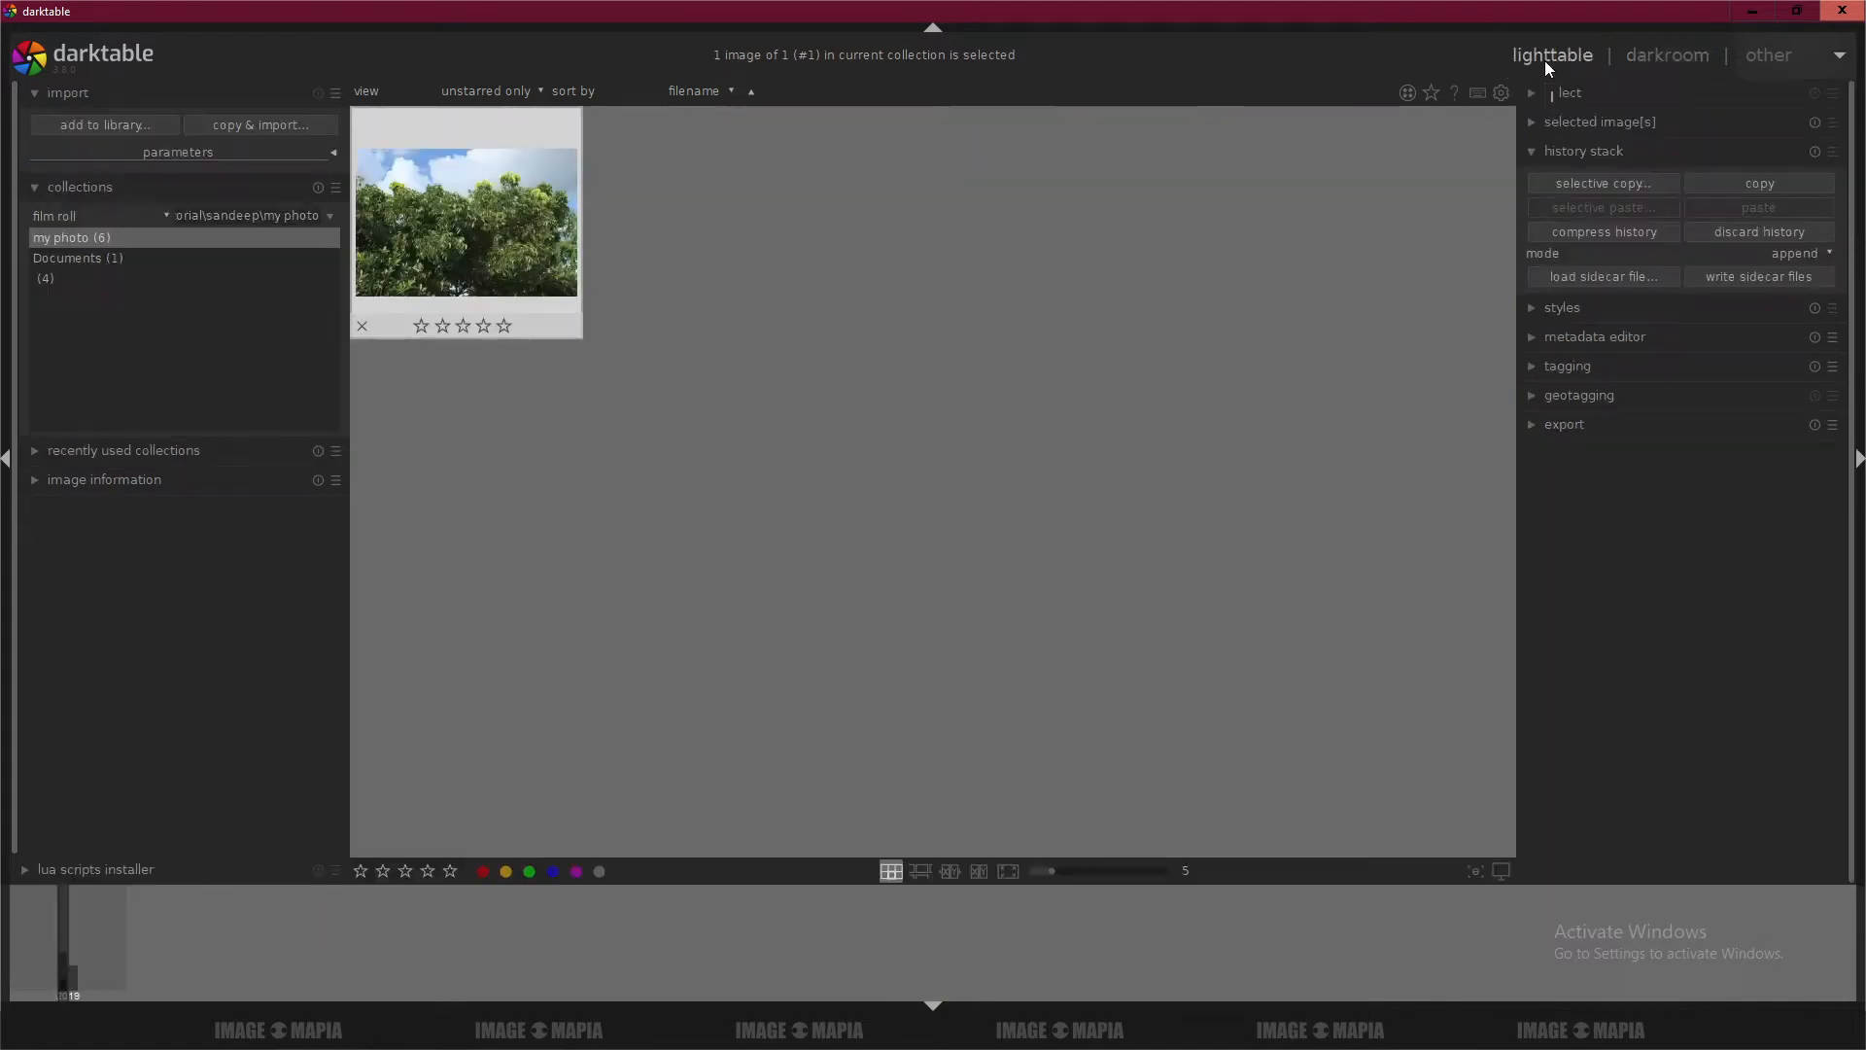
left_click(1667, 54)
left_click(1746, 62)
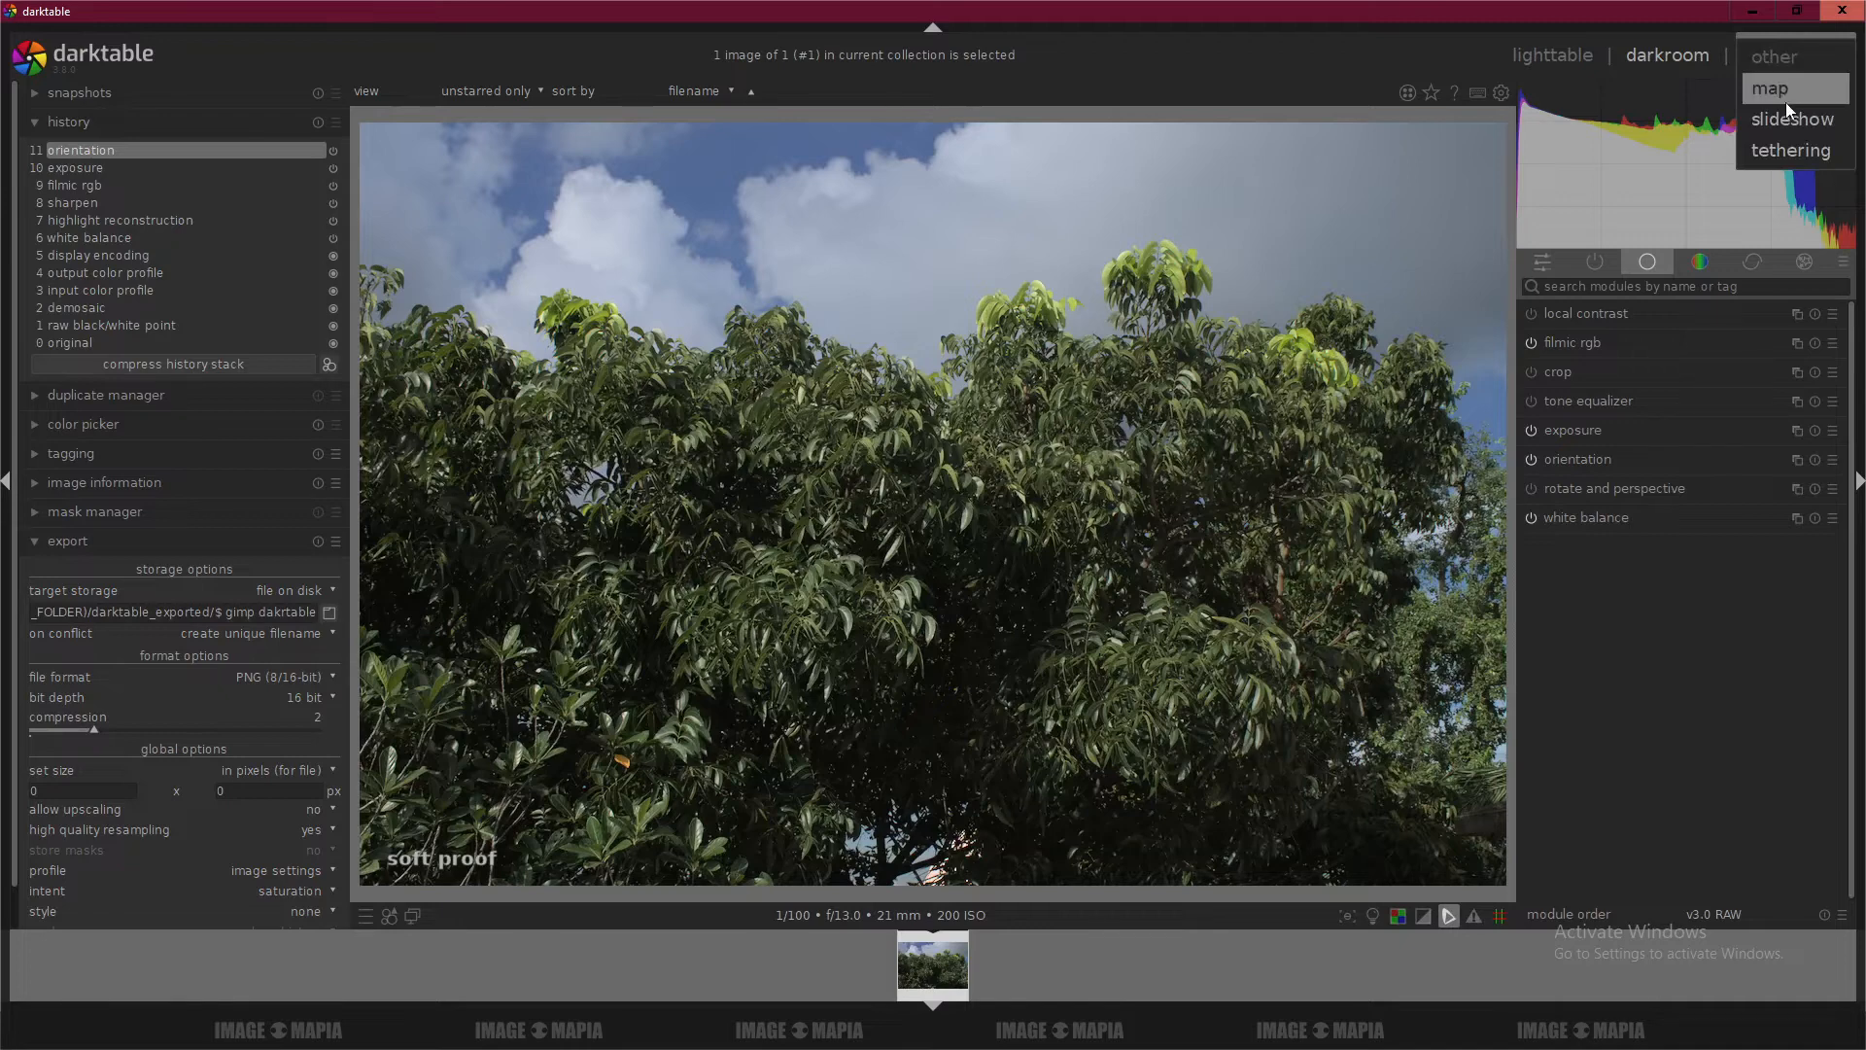
left_click(1657, 55)
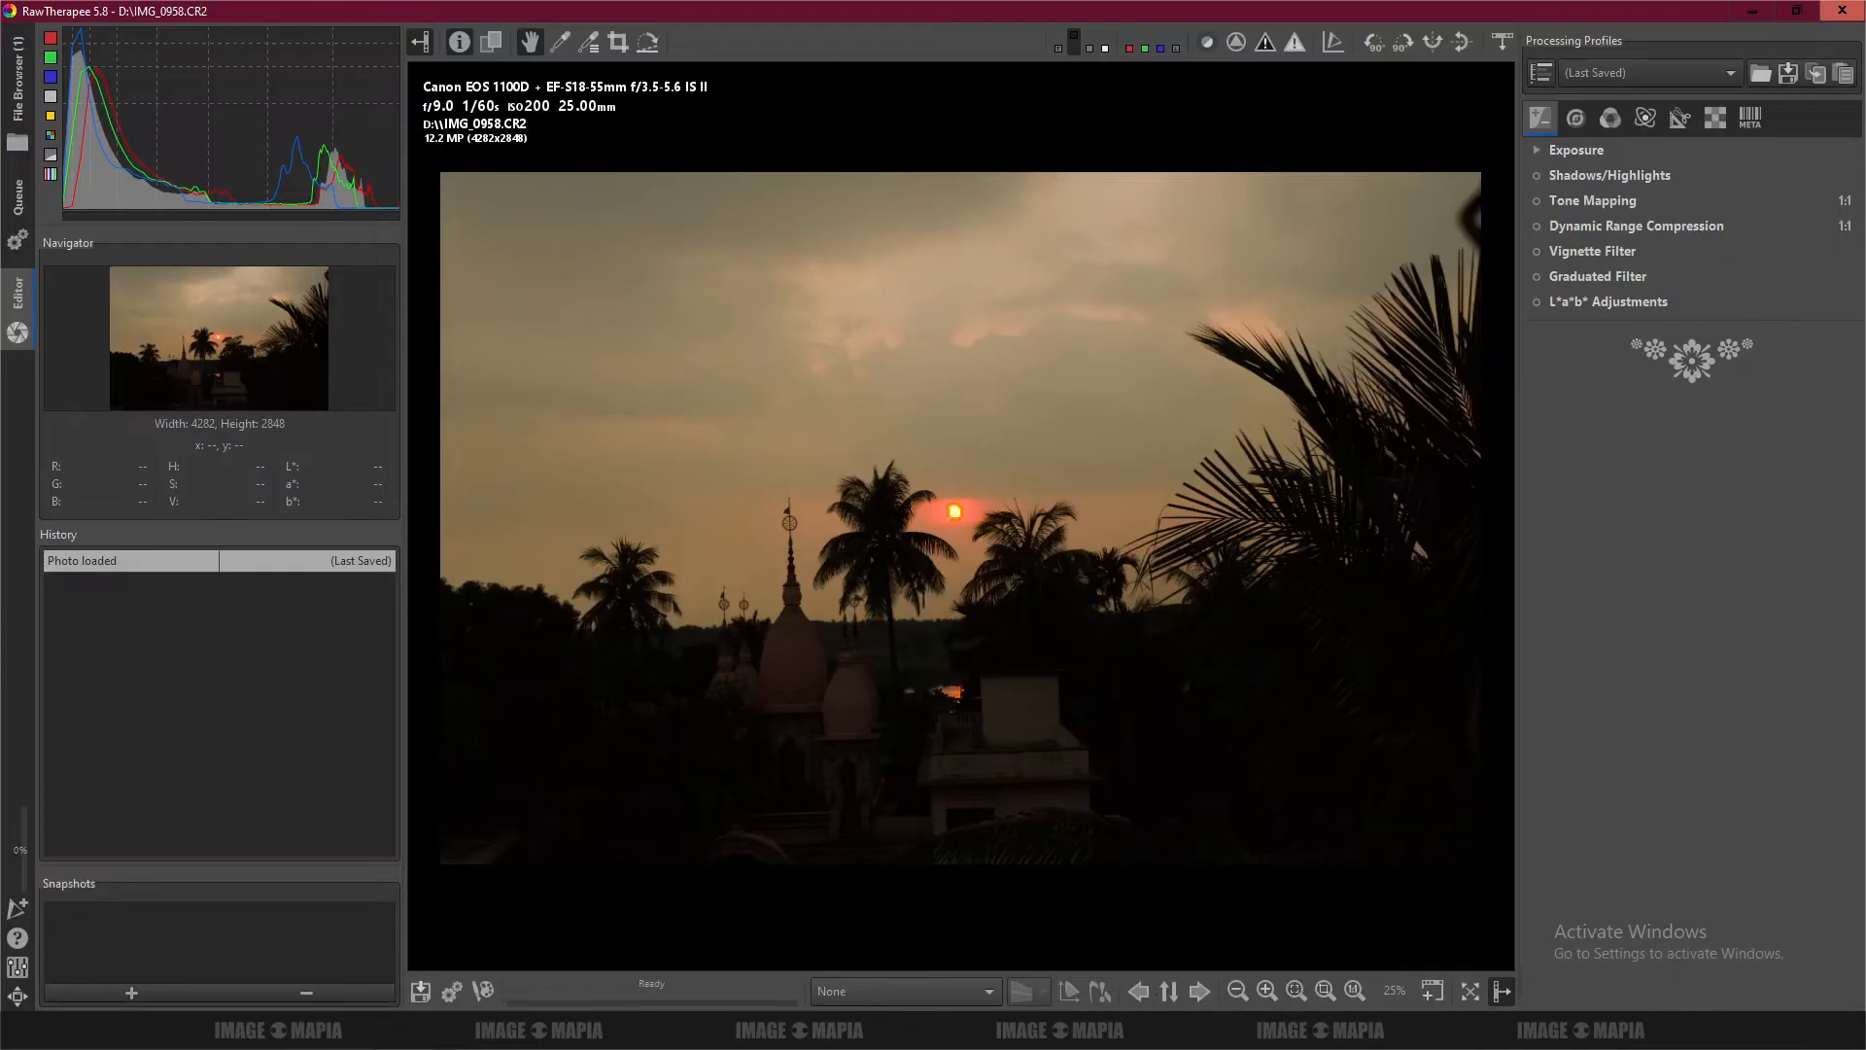
Switch to the Notepad notes and add the line "so I open it on natron".
key("alt+Tab")
key("Return")
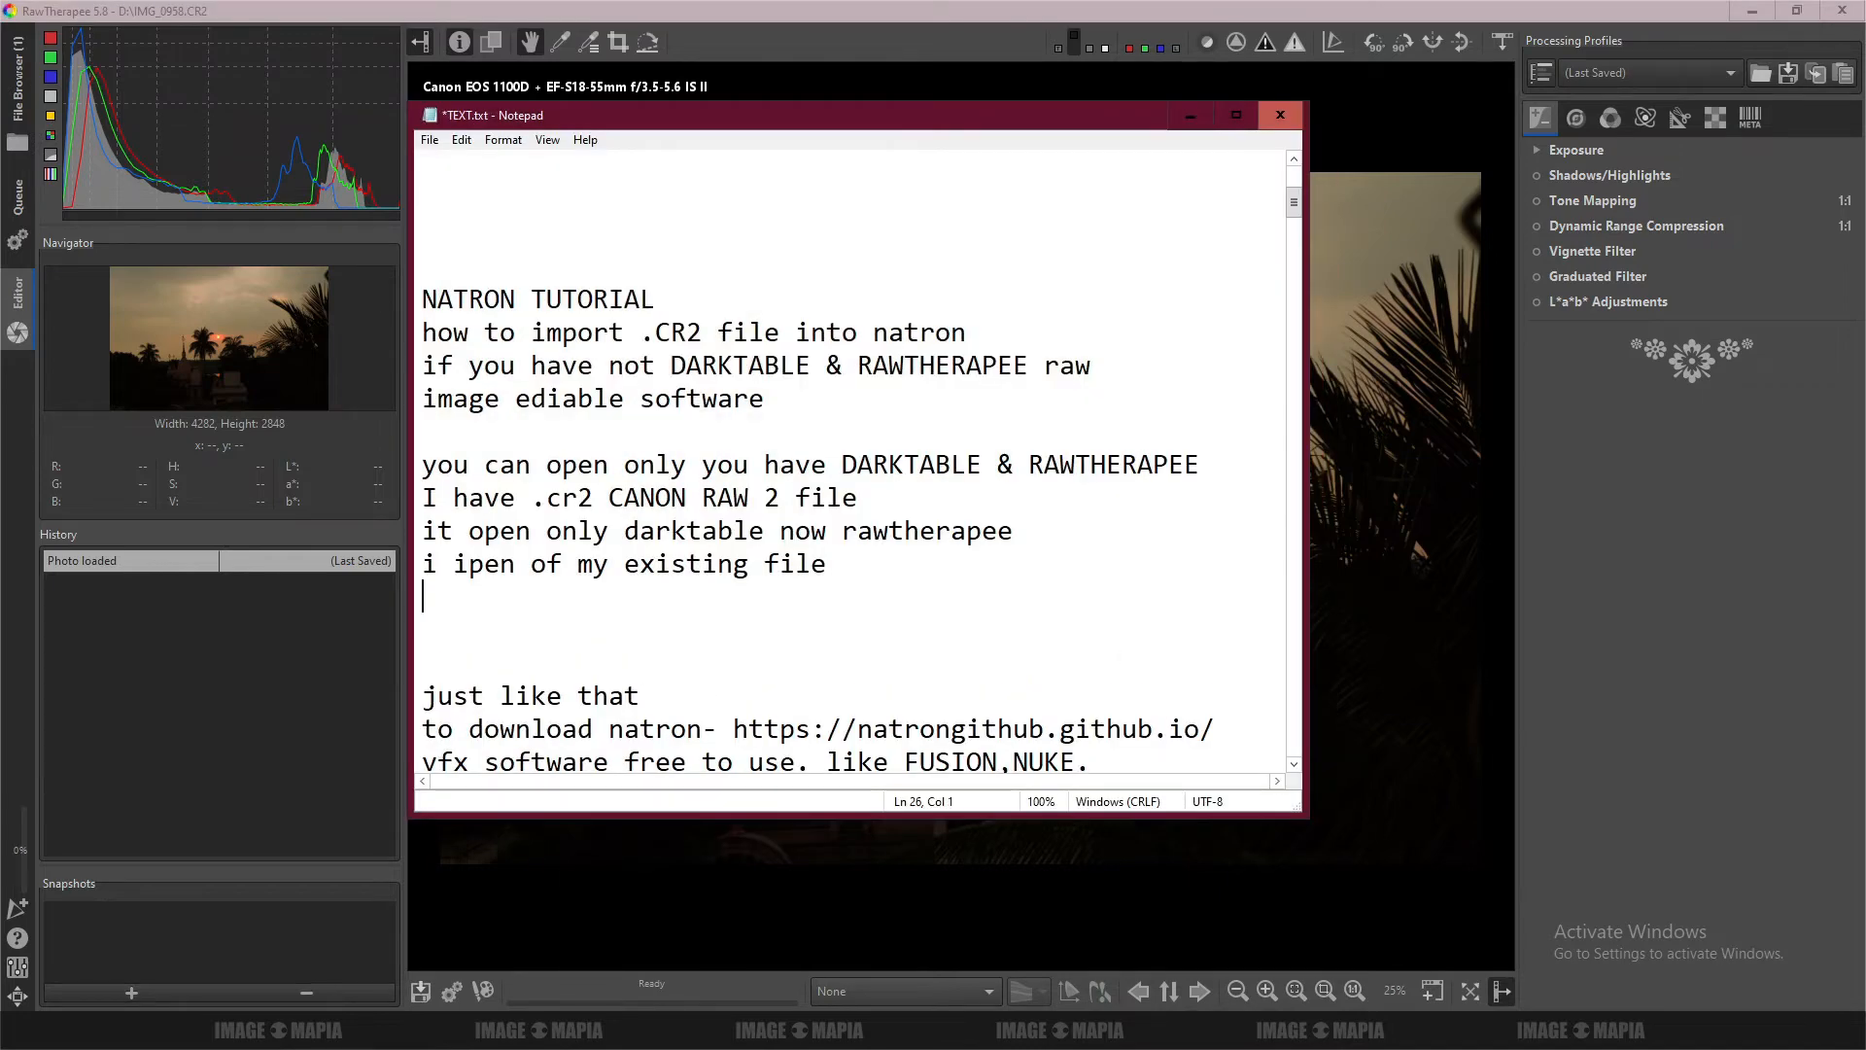
type("so I open it on natron")
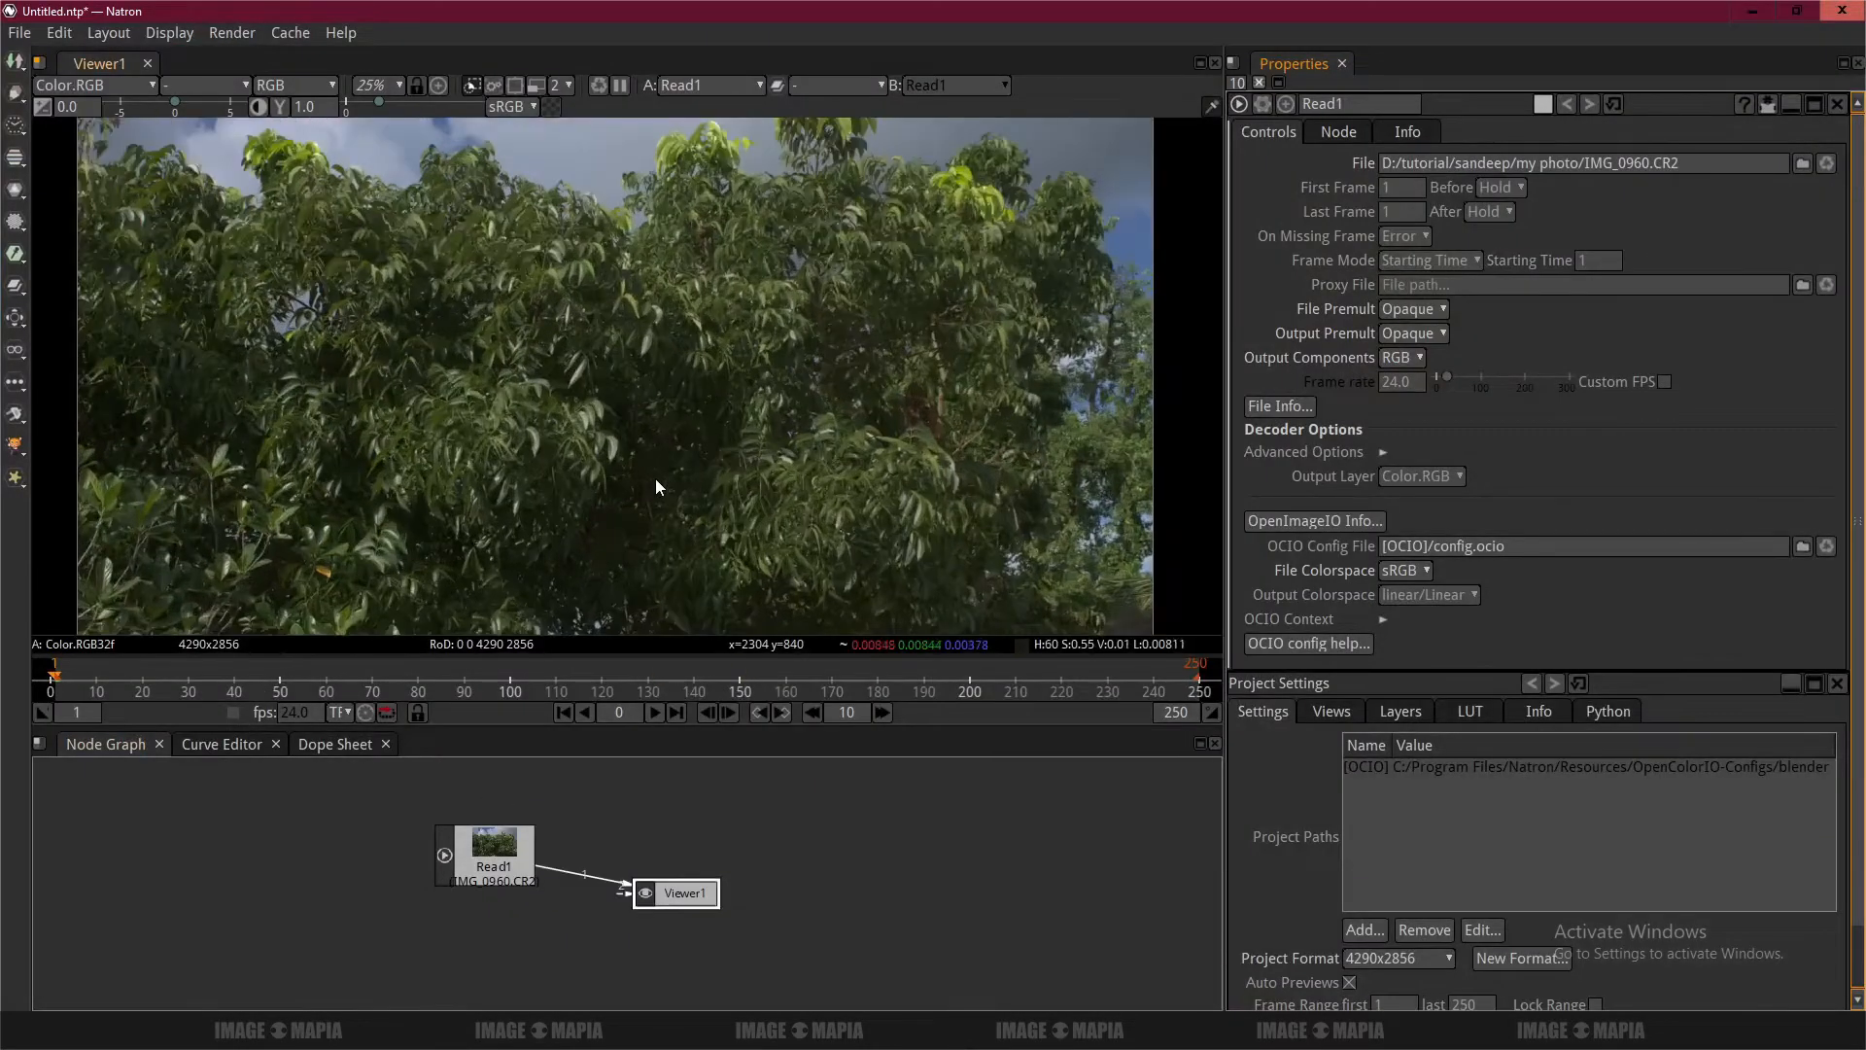
Compare the leaf detail of IMG_0960.CR2 in Natron's viewer with the same photo magnified in darktable.
scroll(656, 482, "up", 1)
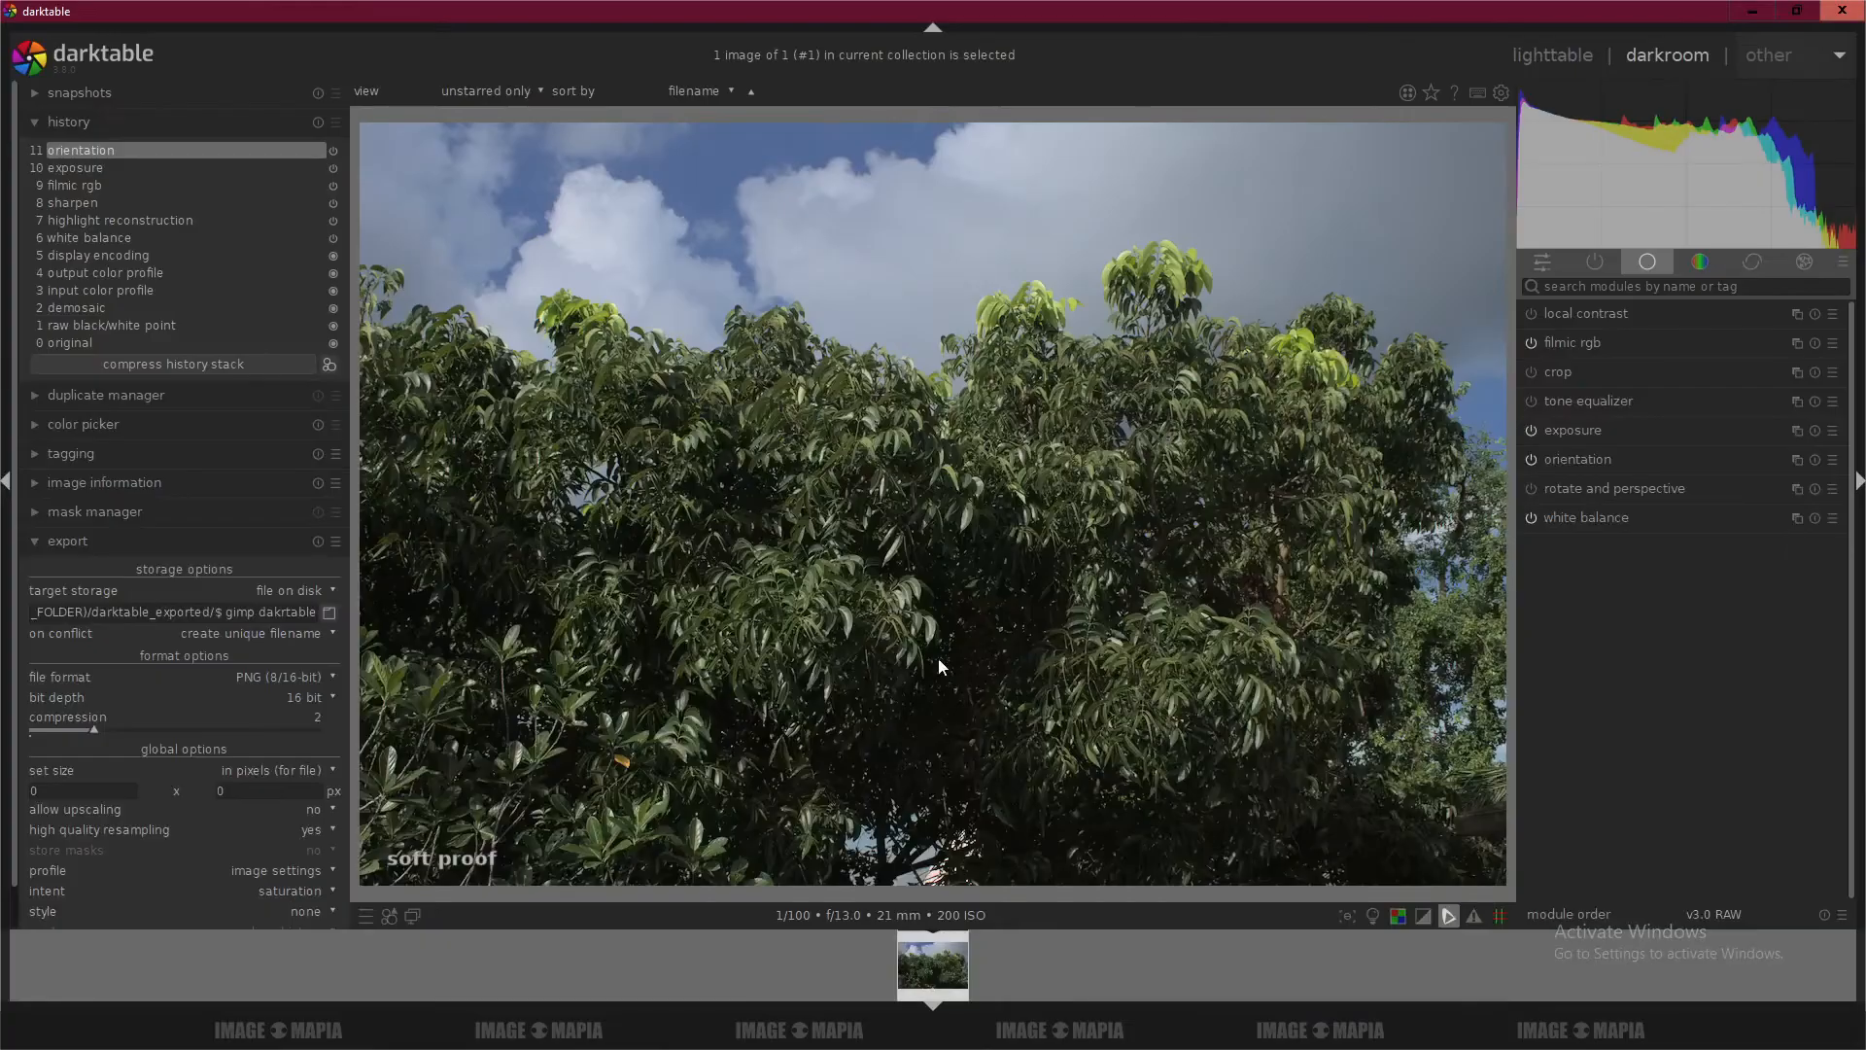
middle_click(924, 623)
middle_click(924, 622)
middle_click(924, 622)
middle_click(924, 622)
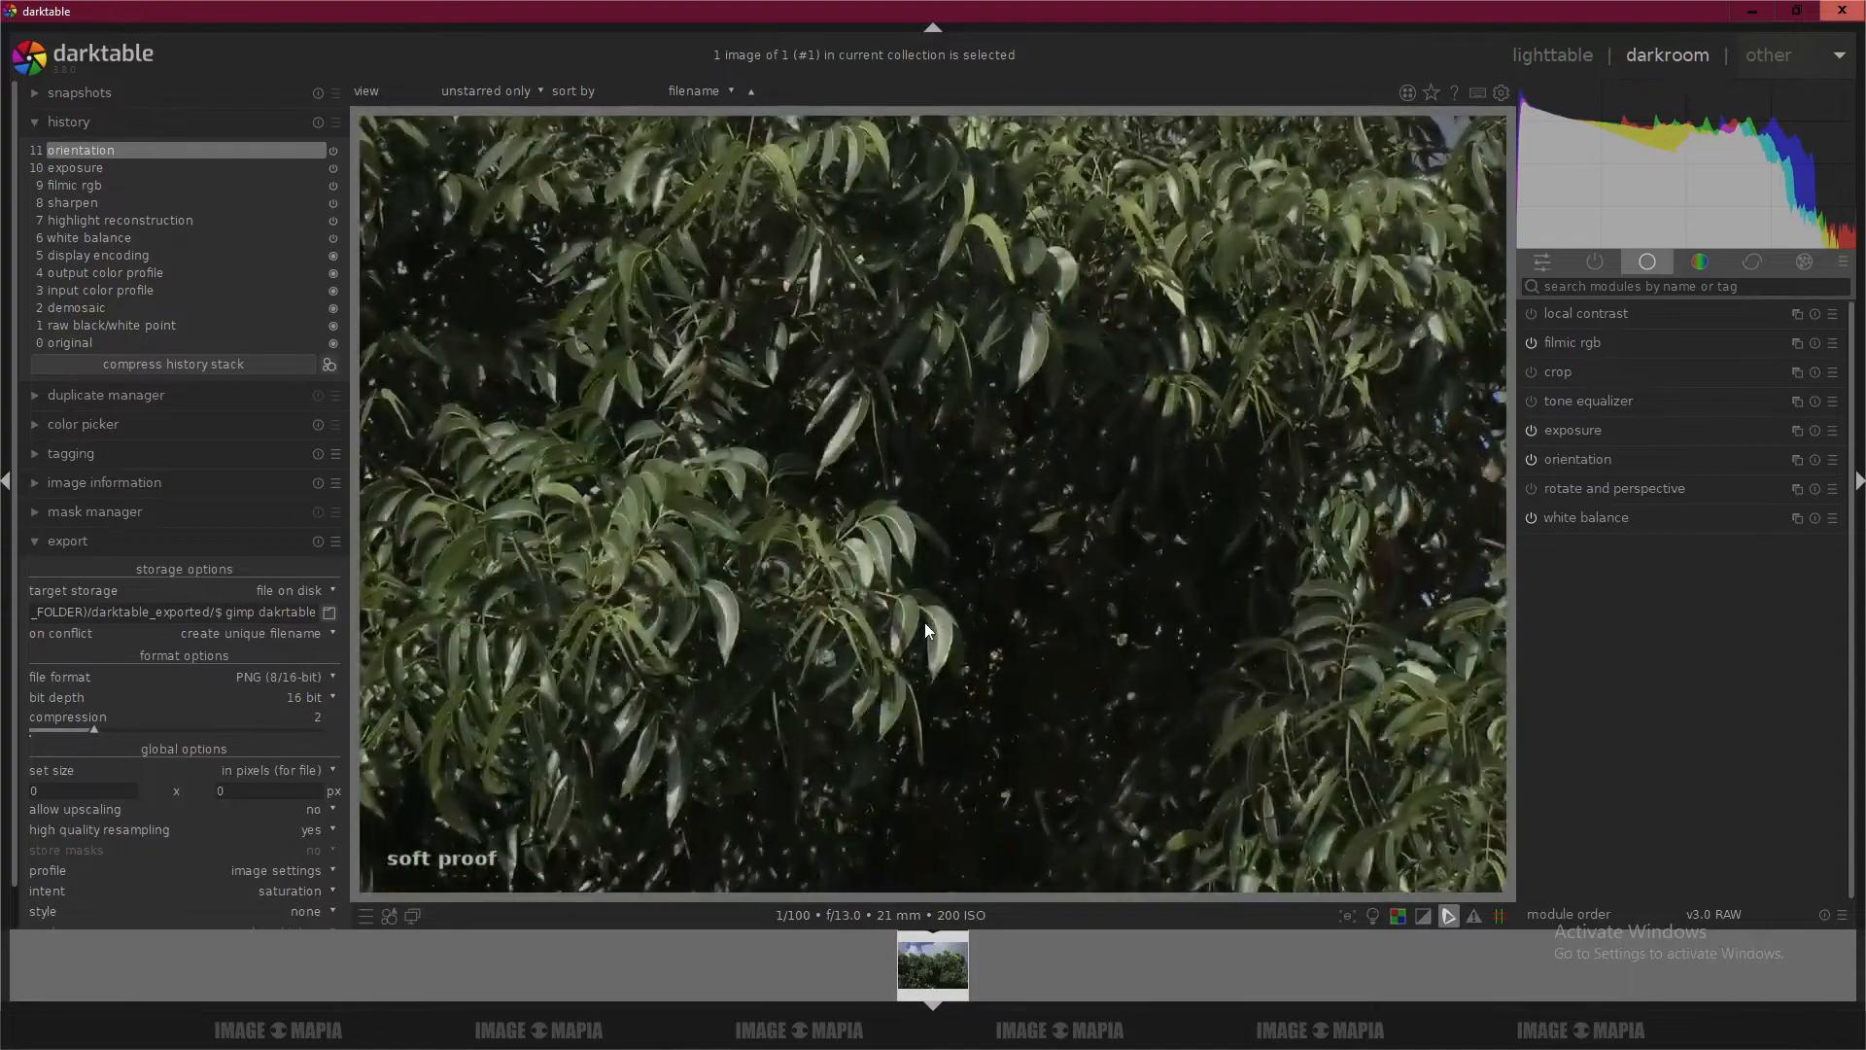
middle_click(925, 622)
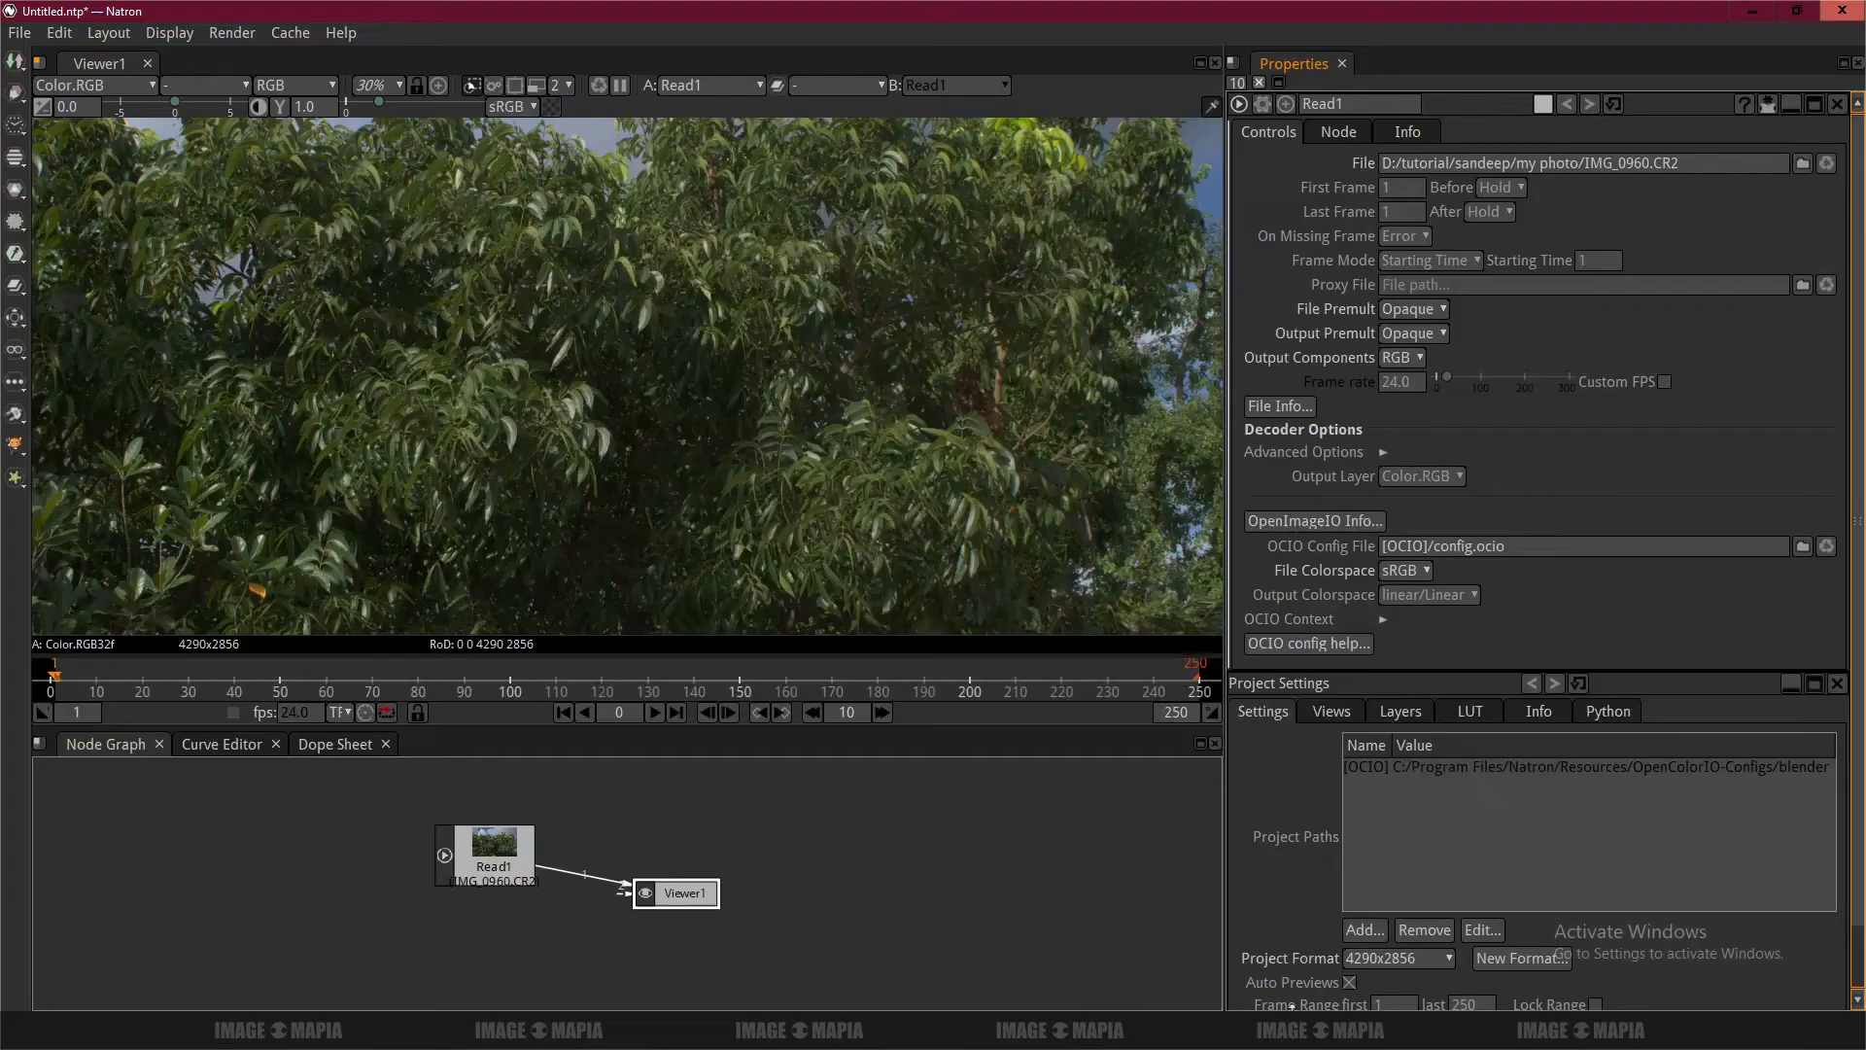
scroll(634, 433, "up", 2)
scroll(476, 429, "up", 2)
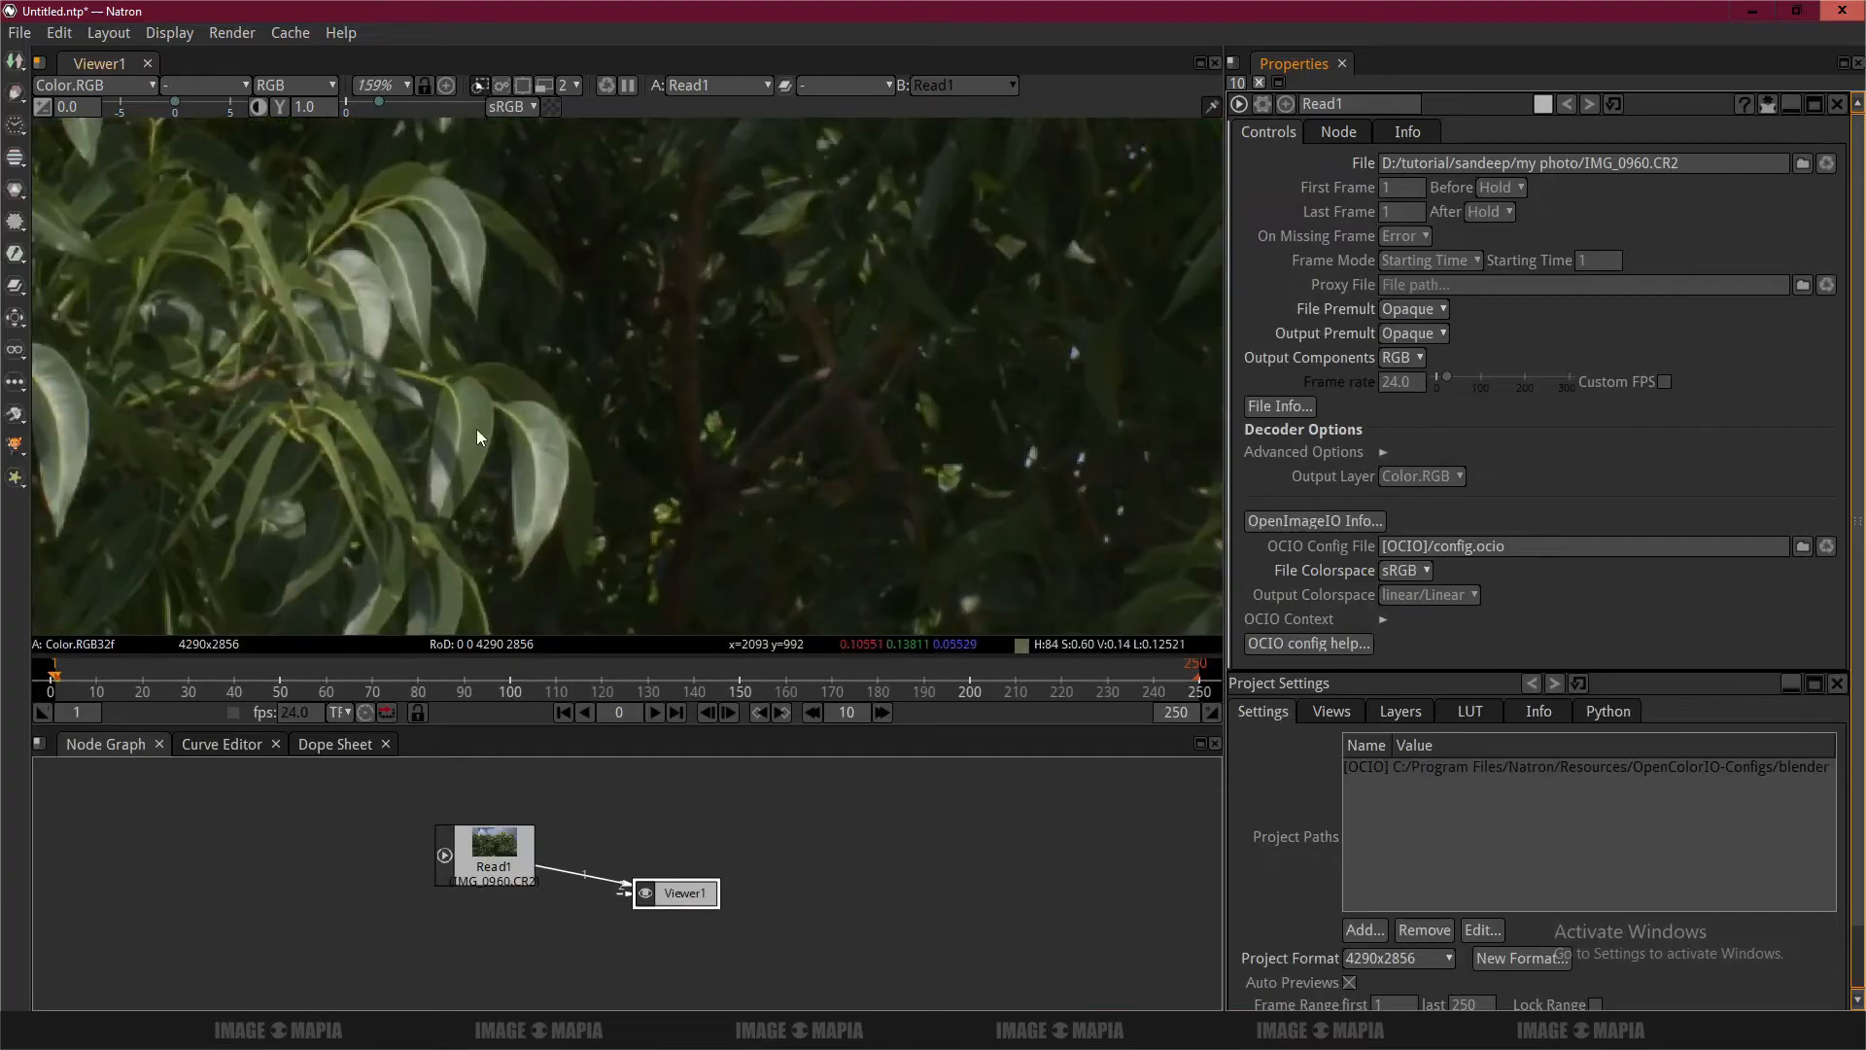
left_click_drag(476, 429, 531, 377)
scroll(584, 438, "down", 4)
Delete the Read1 node holding IMG_0960.CR2 from Natron's node graph.
left_click(498, 860)
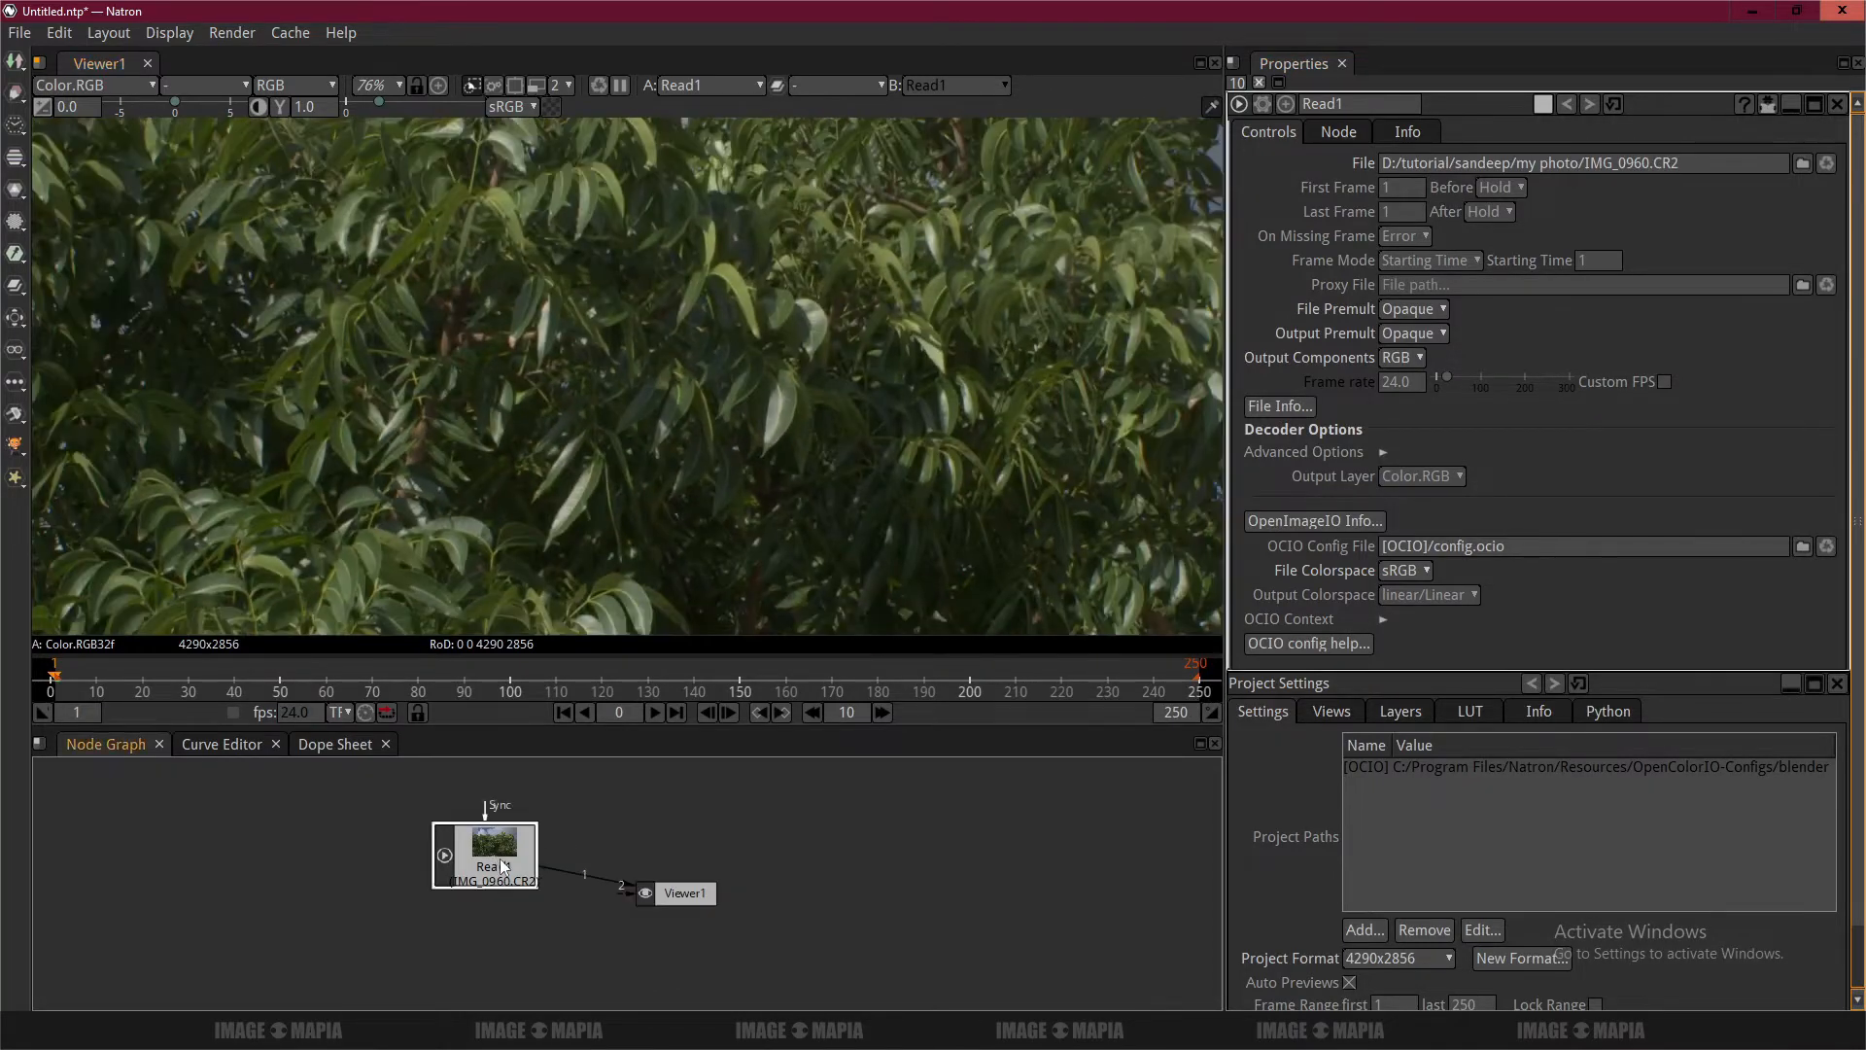
key("Delete")
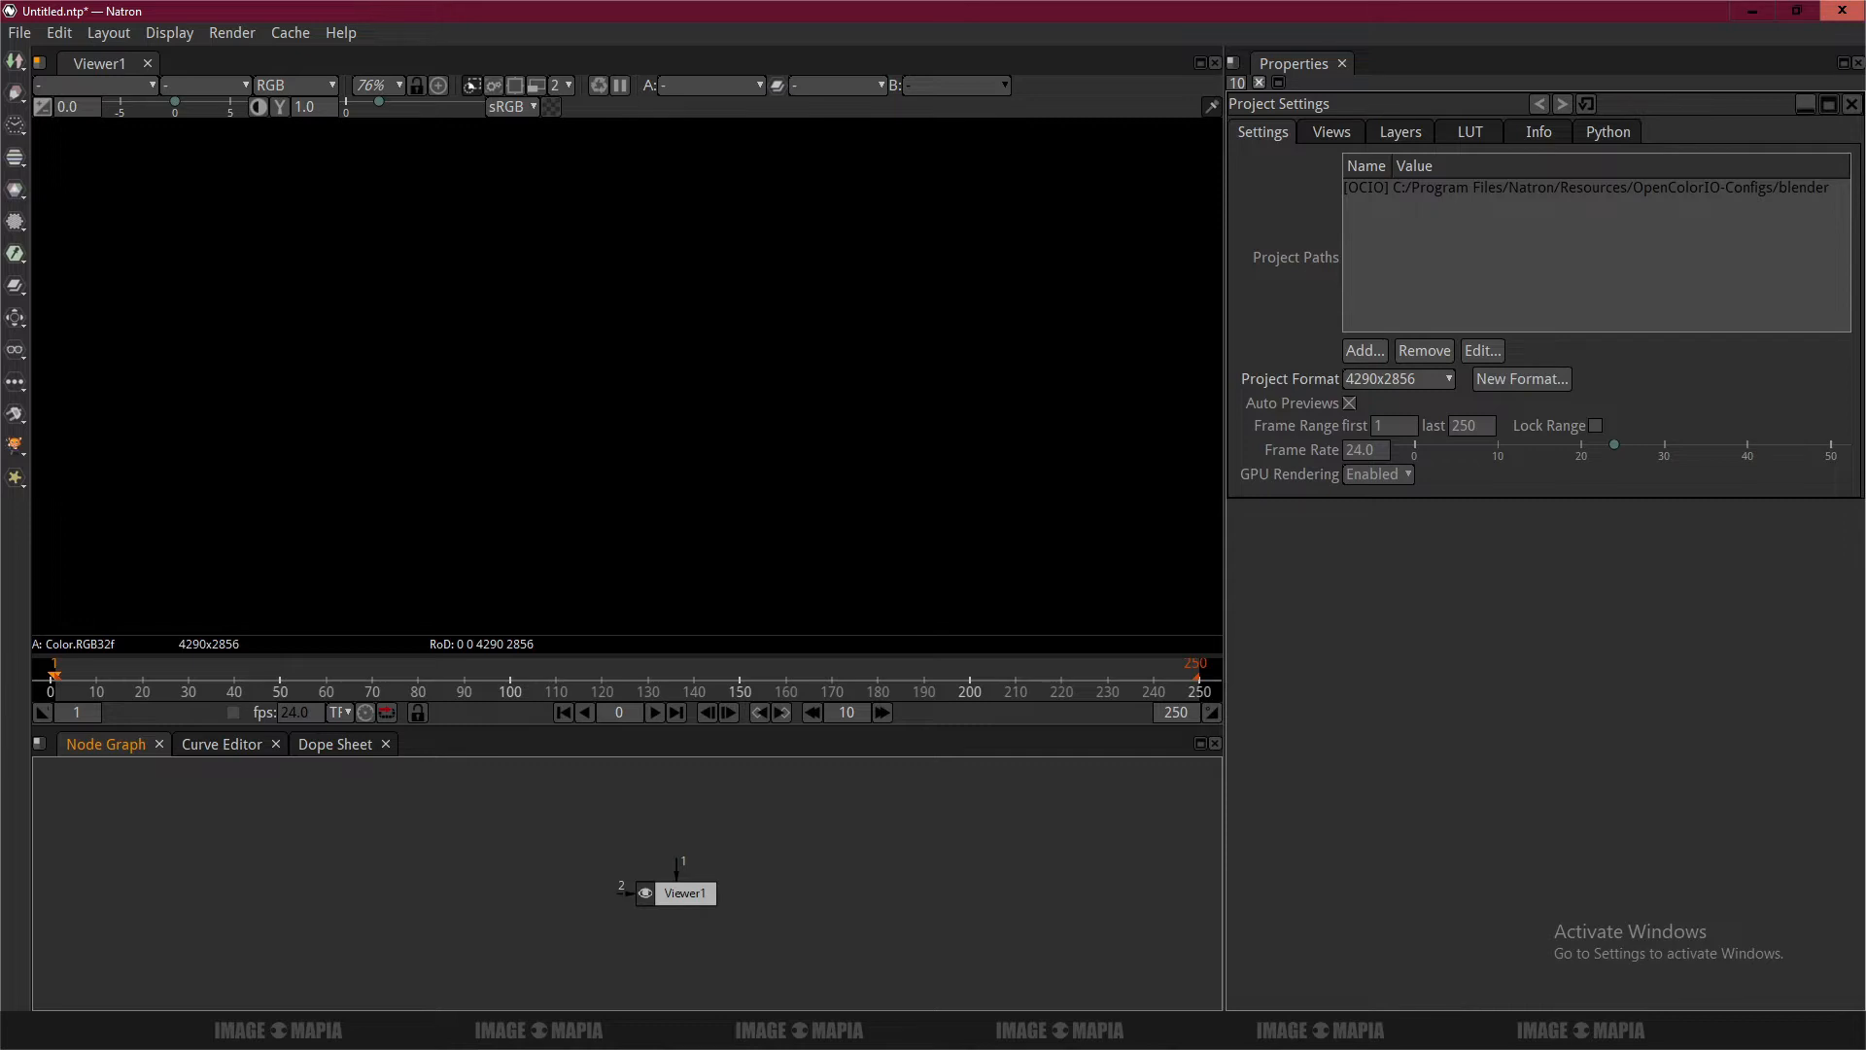
Switch to the Notepad notes and add the lines "if you have natron you can open" and "just drag & drop".
key("alt+Tab")
key("Return")
type("if yo")
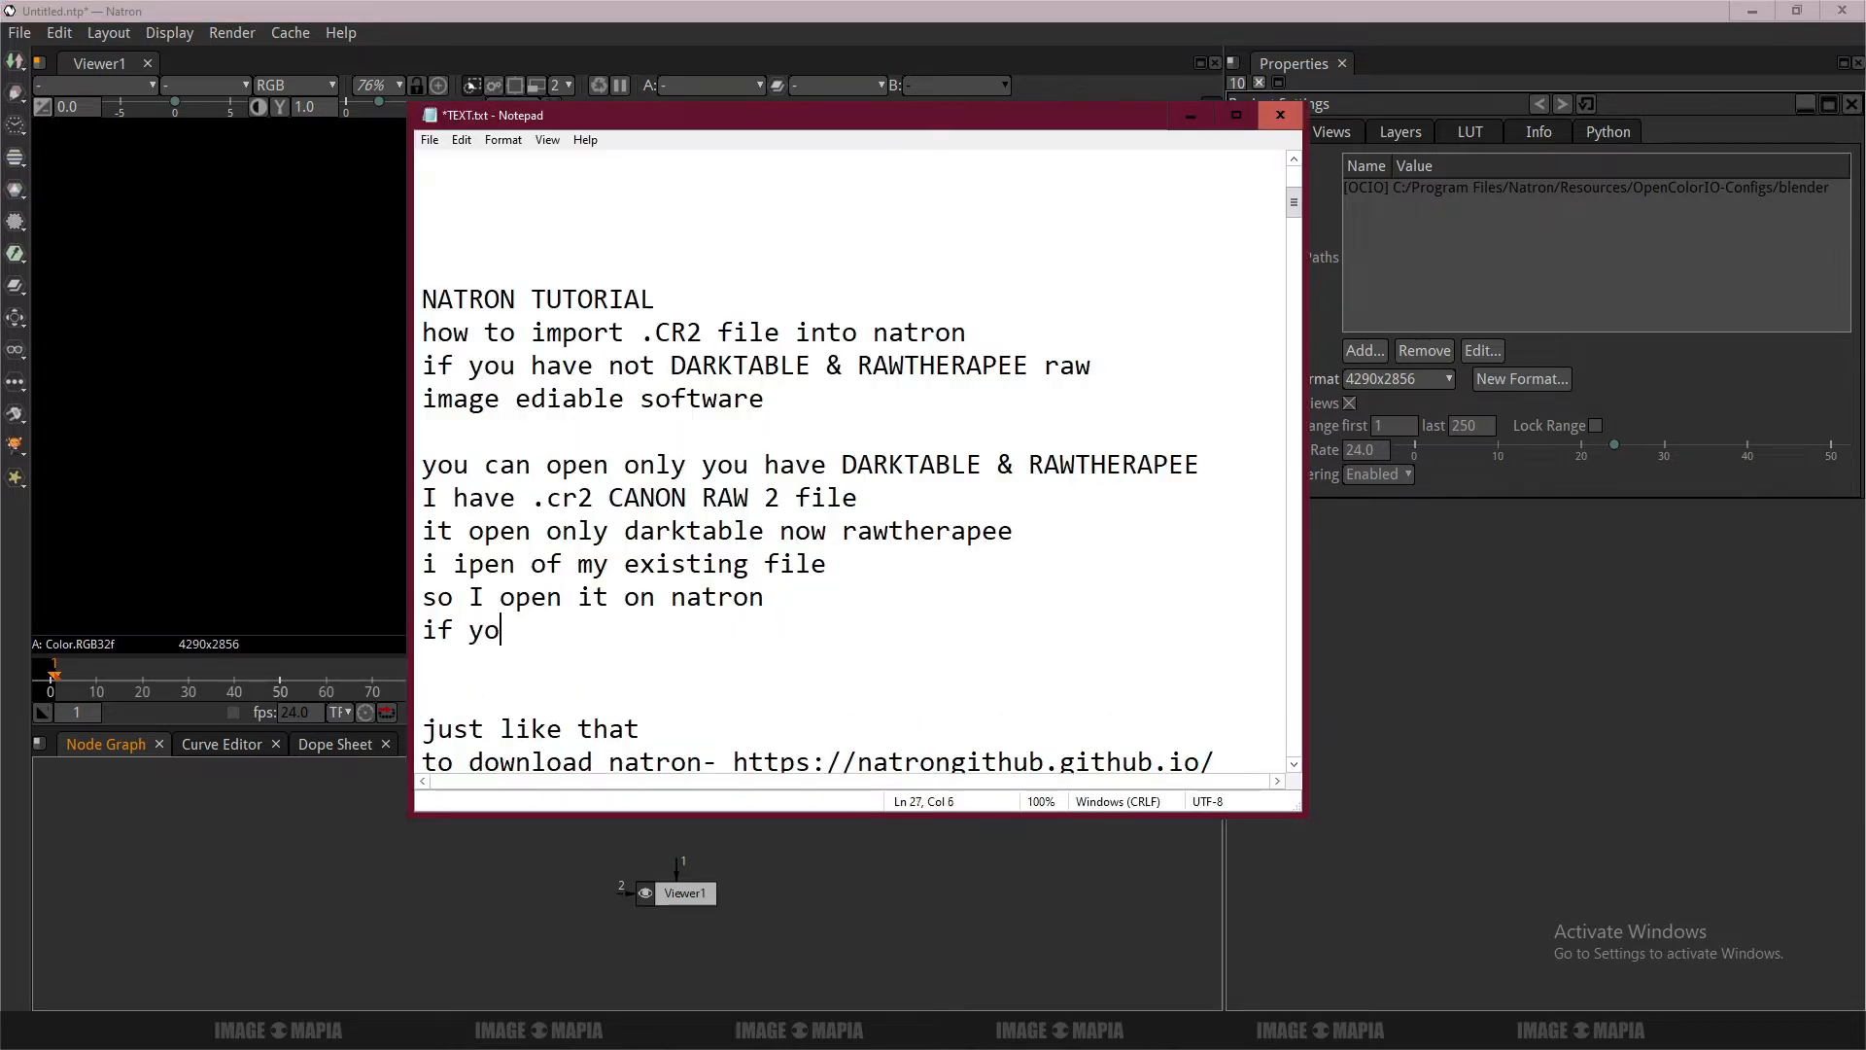
type("u have natron you can open")
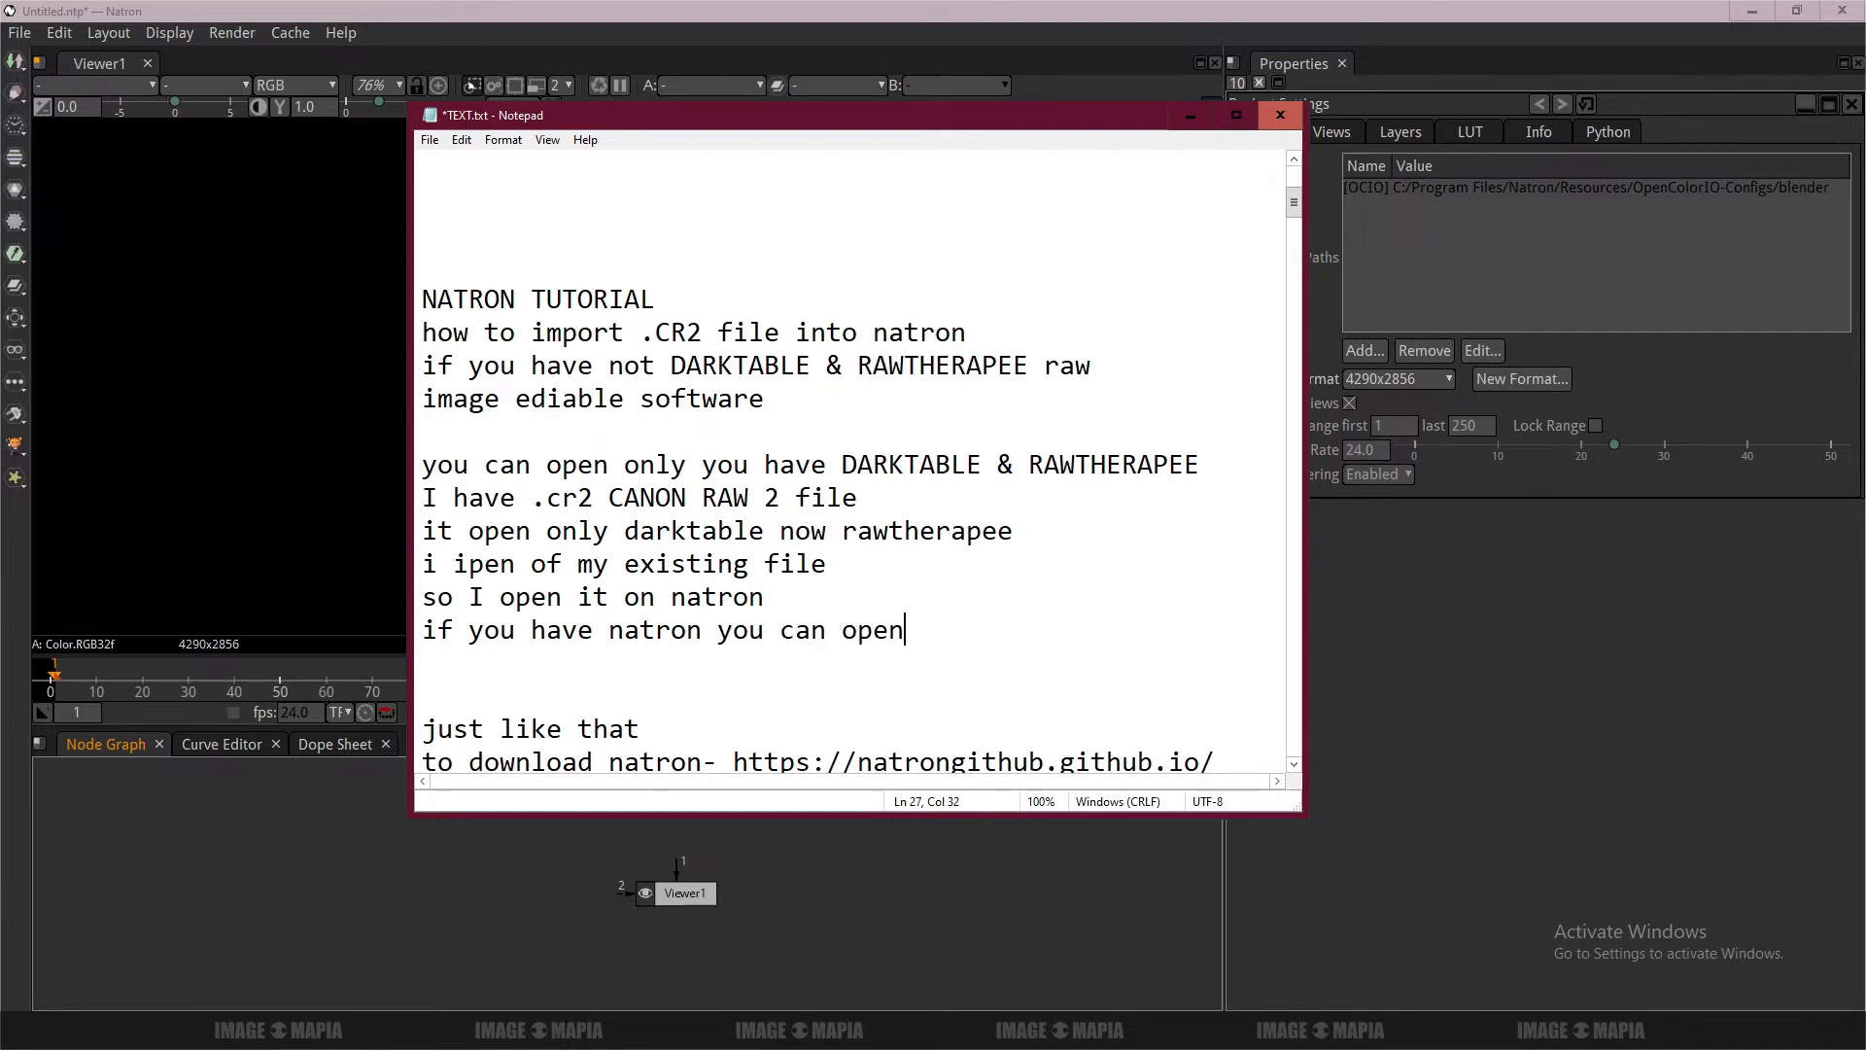
key("Return")
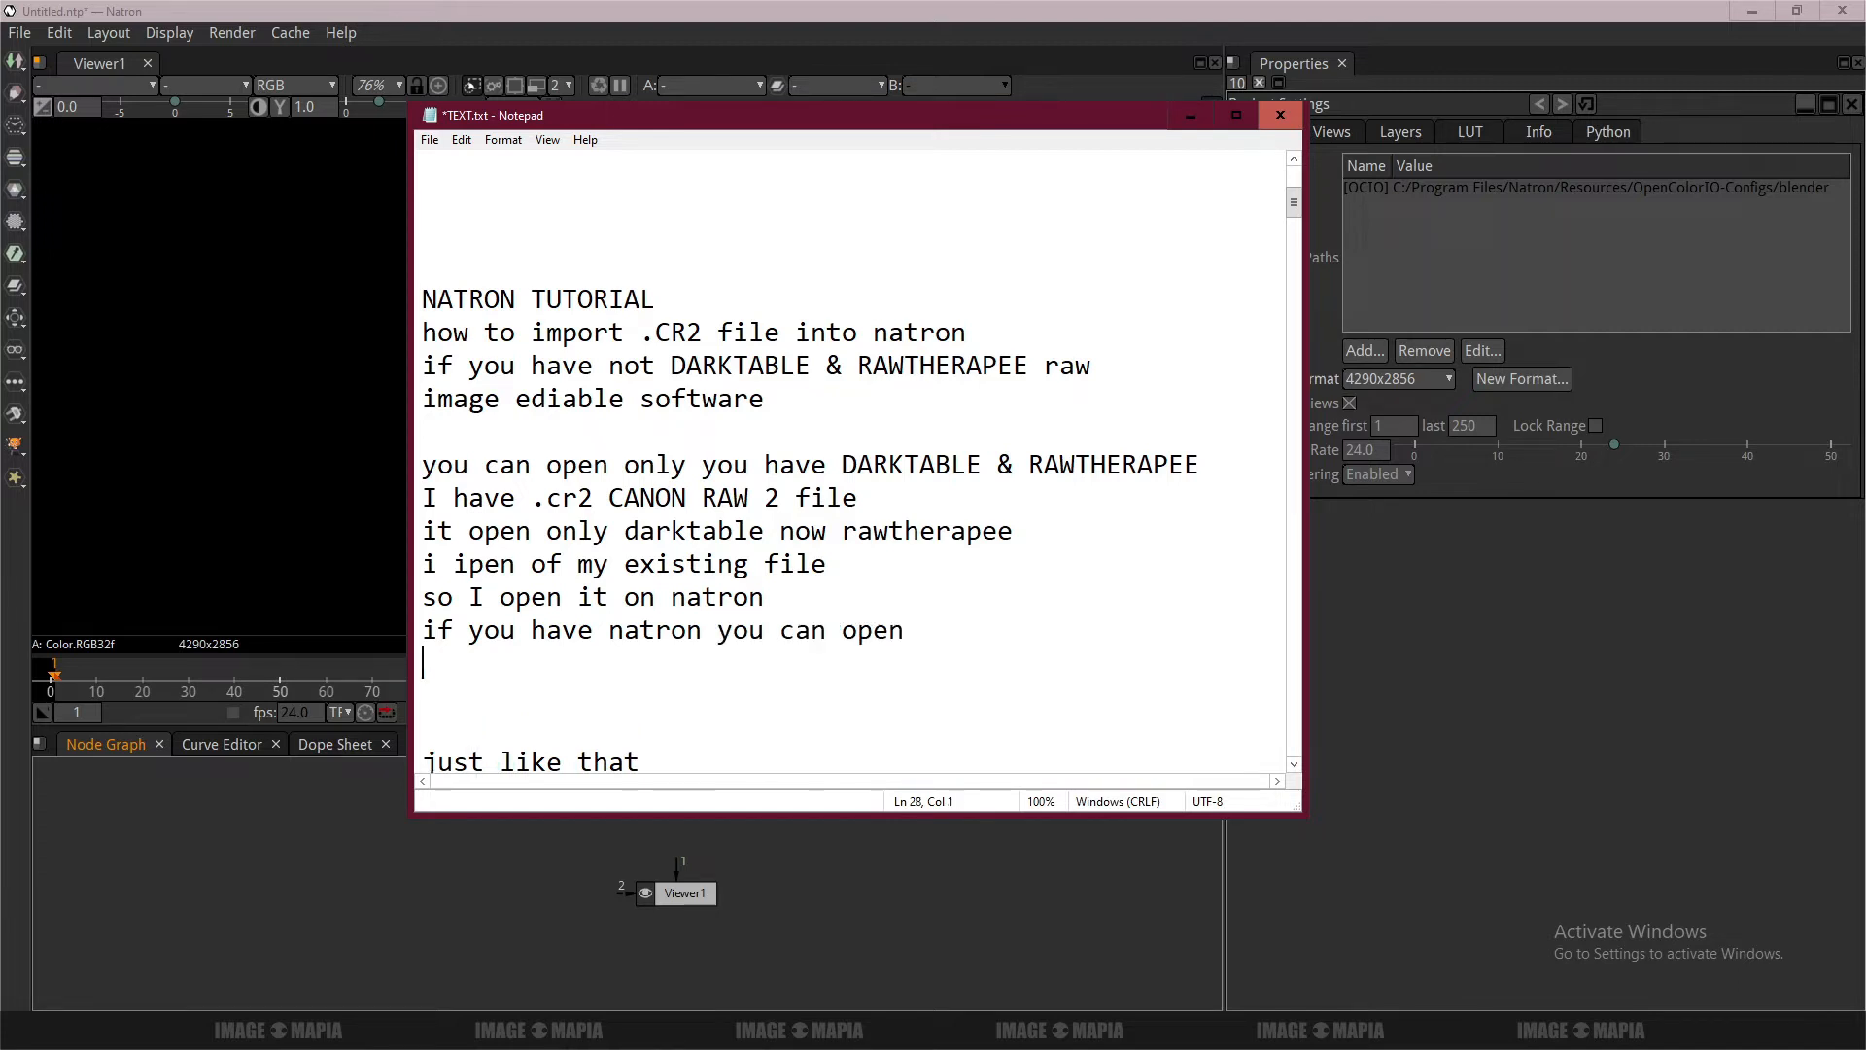
type("just drag &")
key("BackSpace")
key("BackSpace")
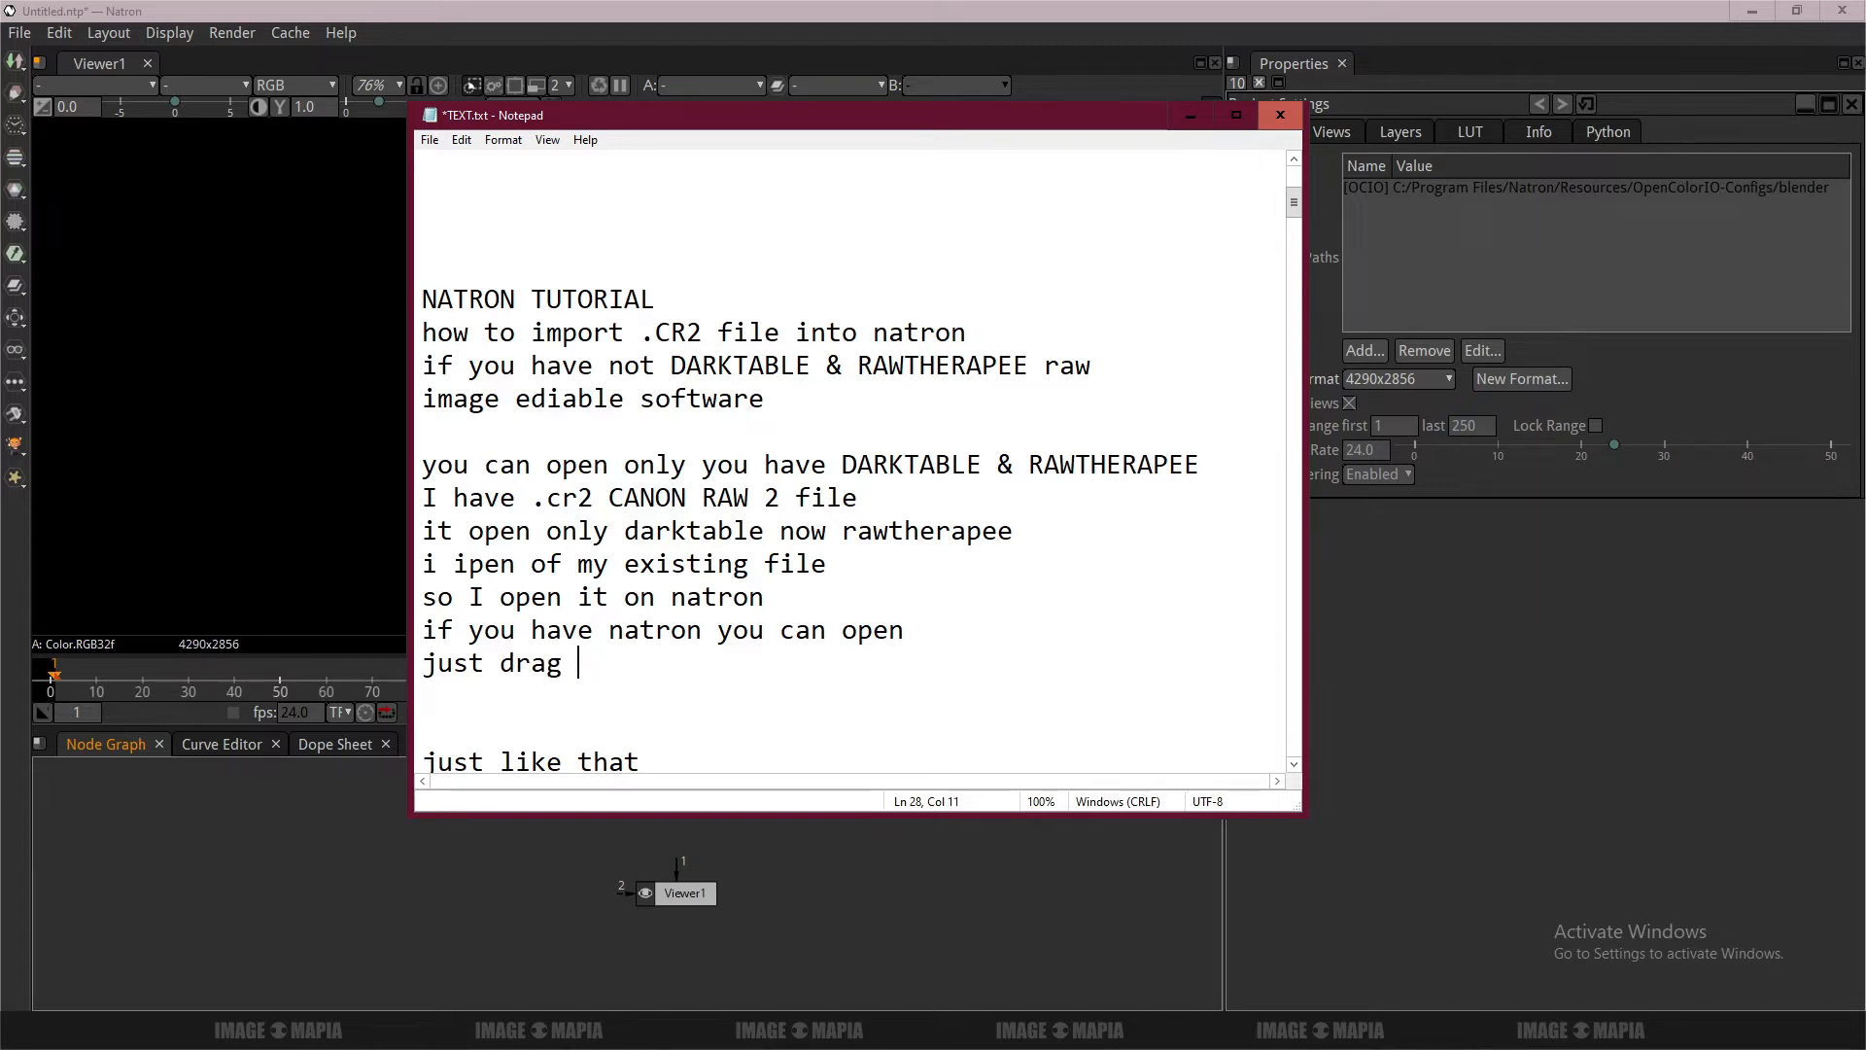
type("& drop")
Load IMG_0960.CR2 from the my photo folder into Natron as a Read node, with the notes and folder windows minimized.
left_click(1190, 115)
key("alt+Tab")
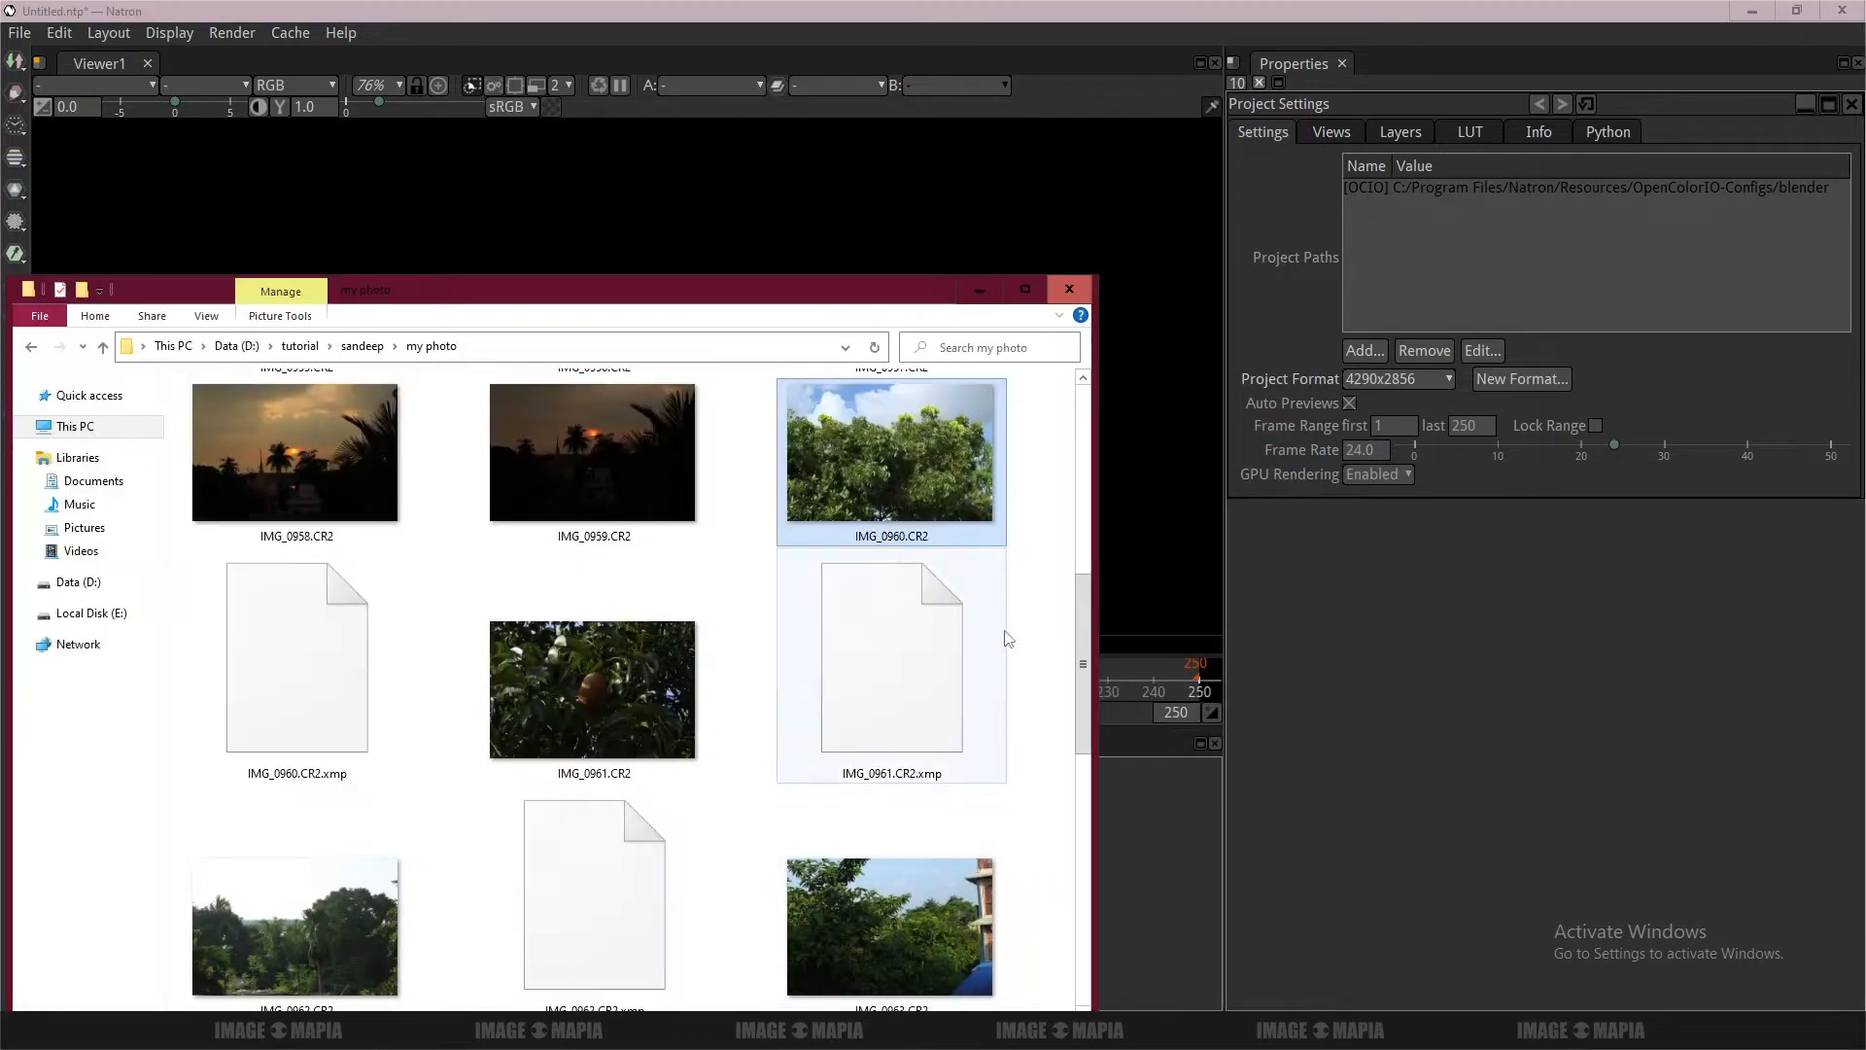
left_click_drag(906, 457, 907, 220)
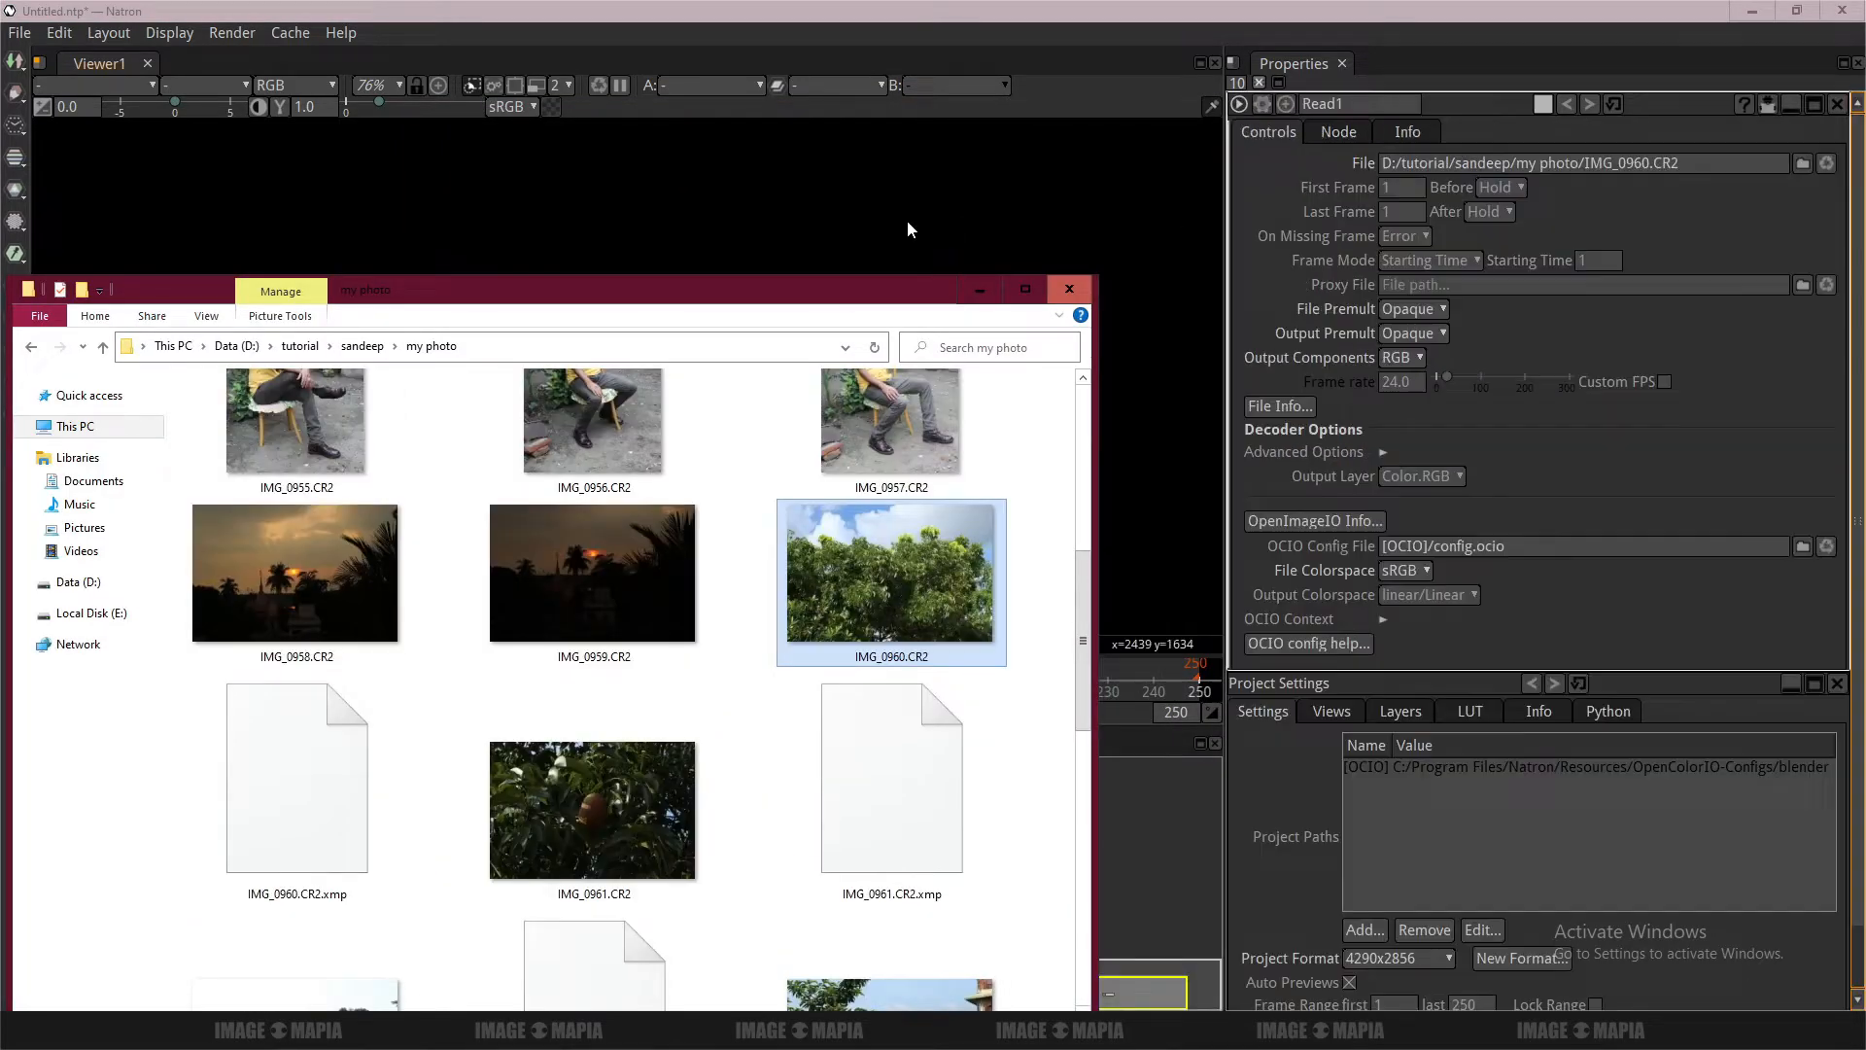
left_click(980, 289)
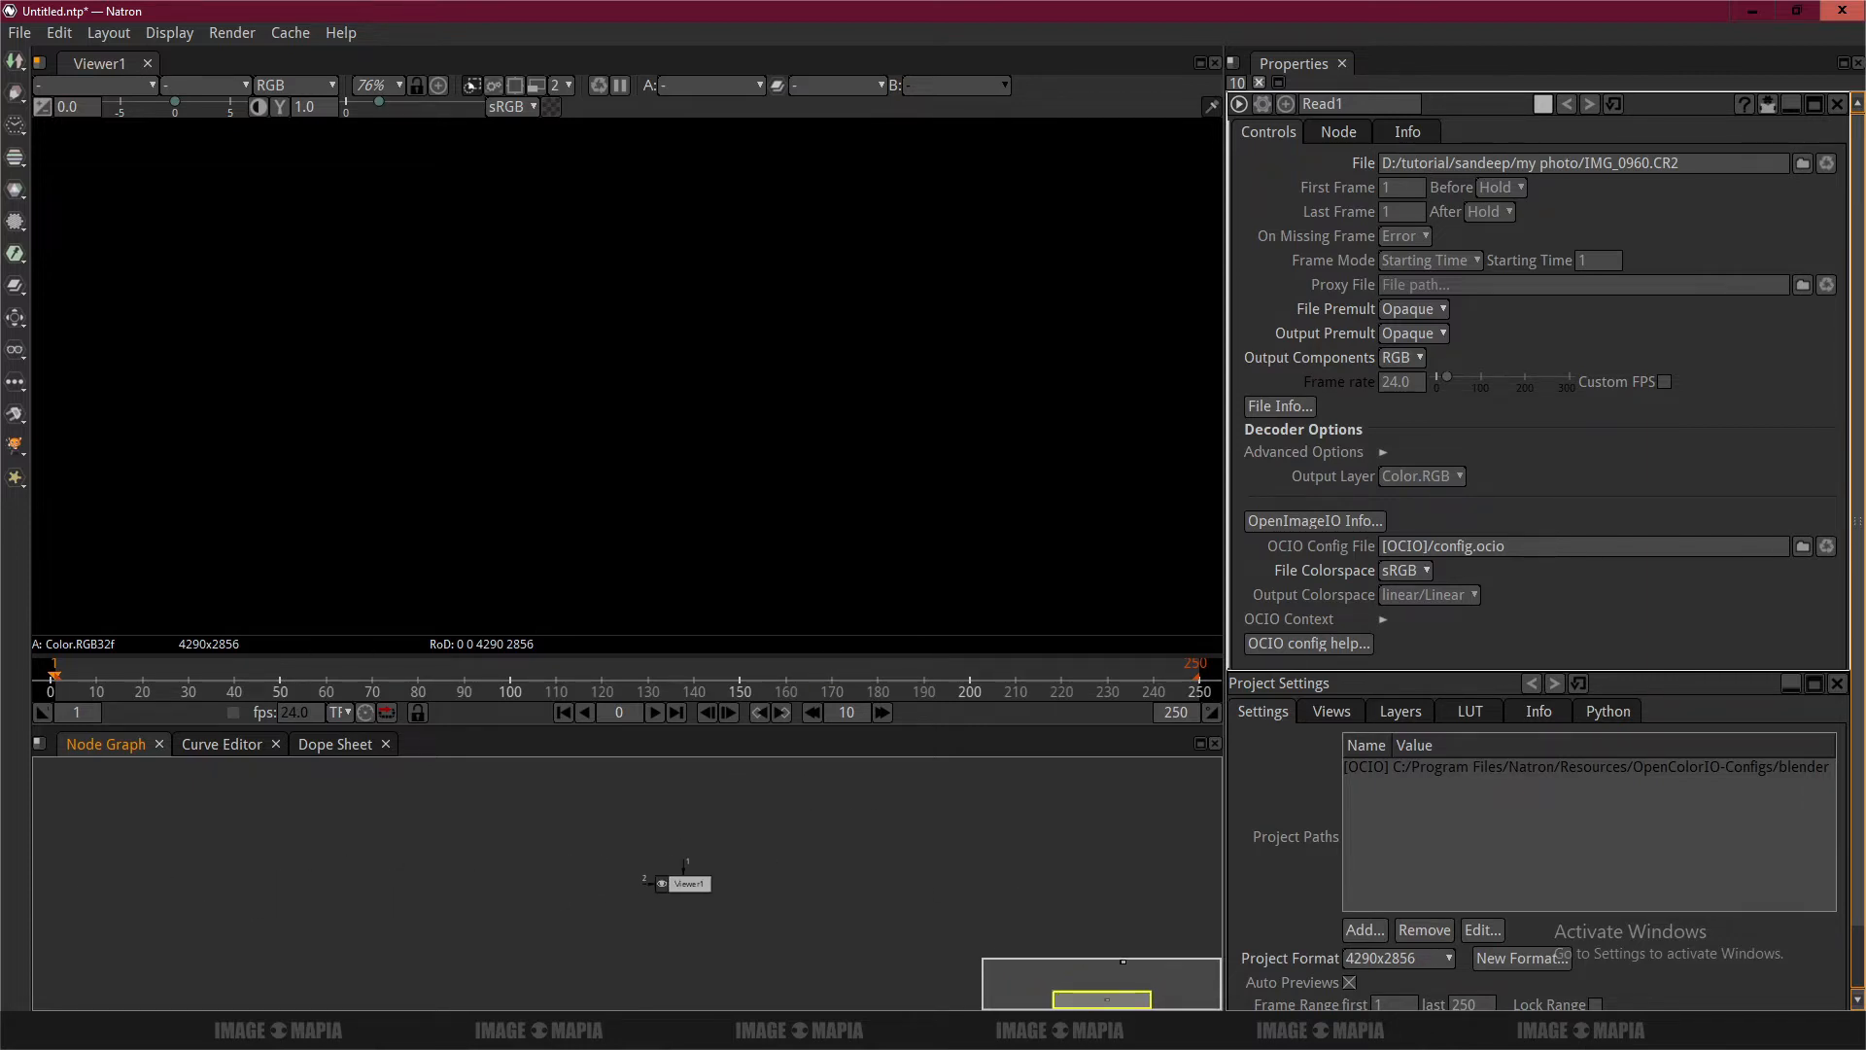
Load IMG_0960.CR2 from the my photo folder into Natron's node graph as another Read node and minimize the folder window.
key("alt+Tab")
left_click_drag(584, 284, 1280, 159)
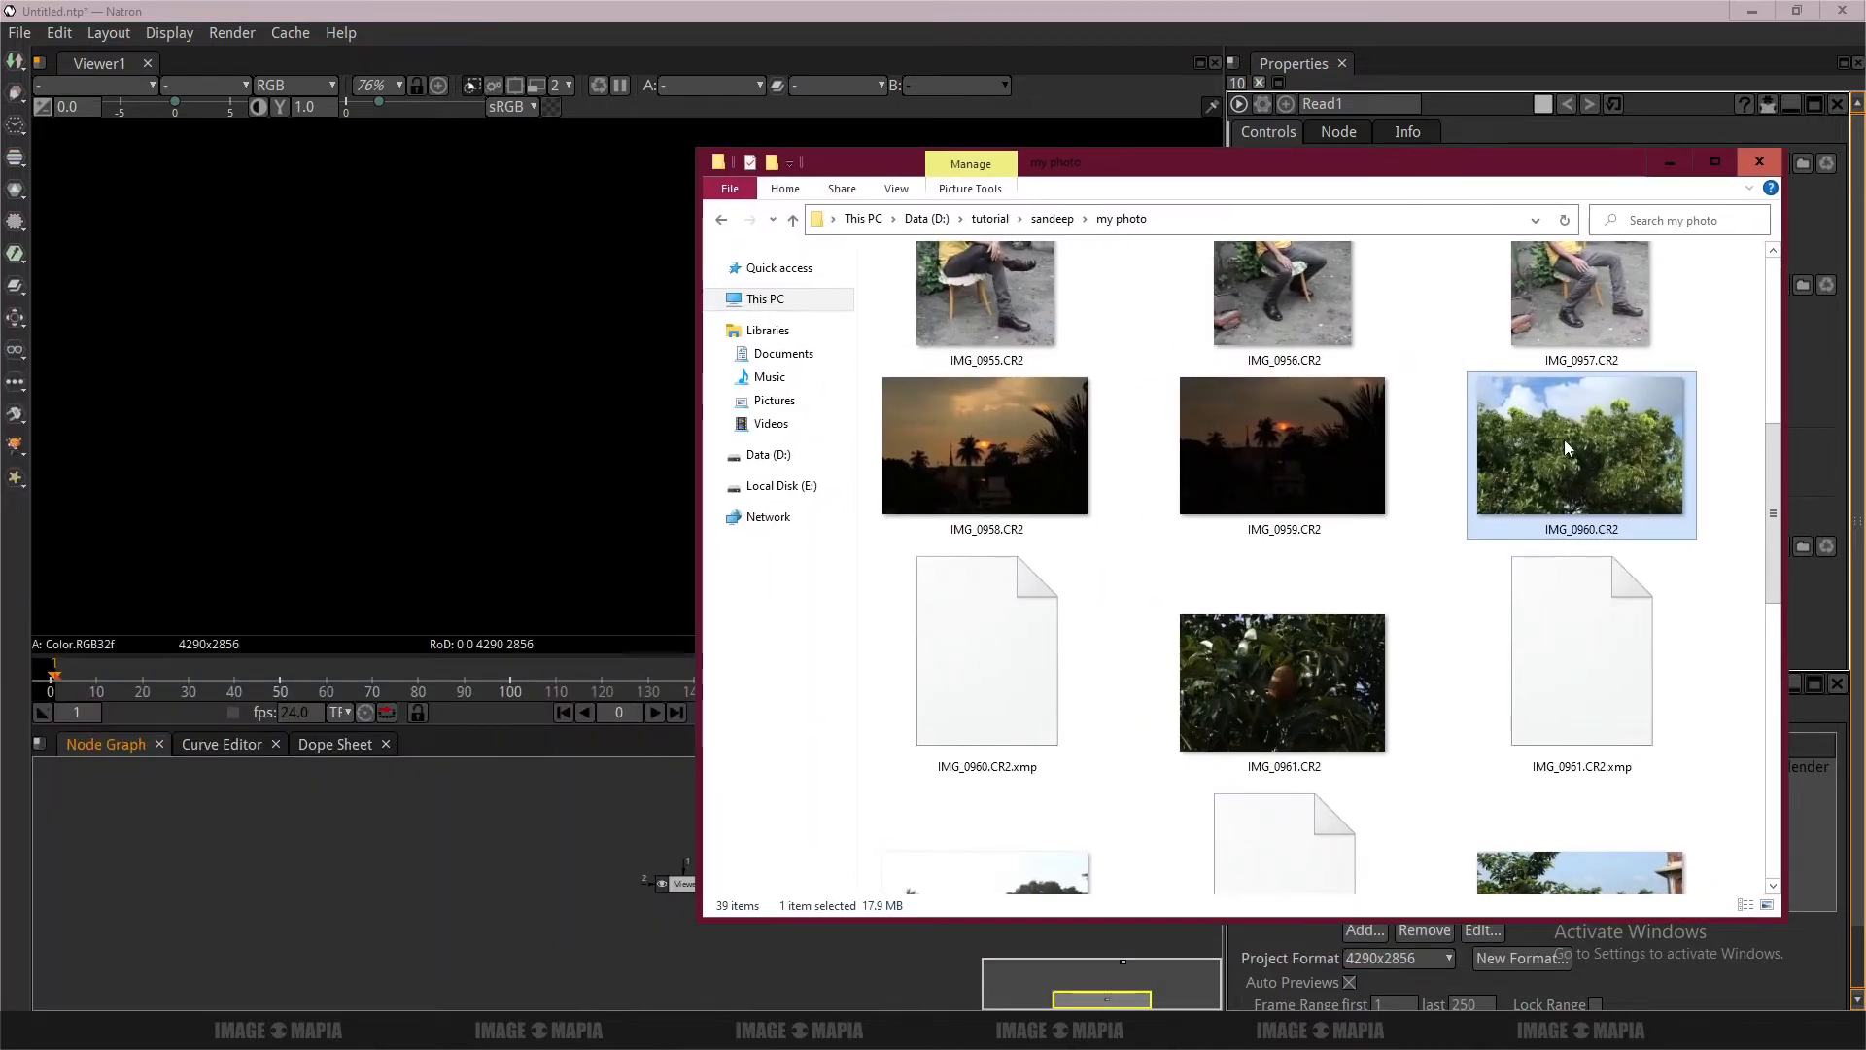
left_click_drag(1567, 448, 583, 896)
left_click(1679, 163)
scroll(575, 893, "up", 3)
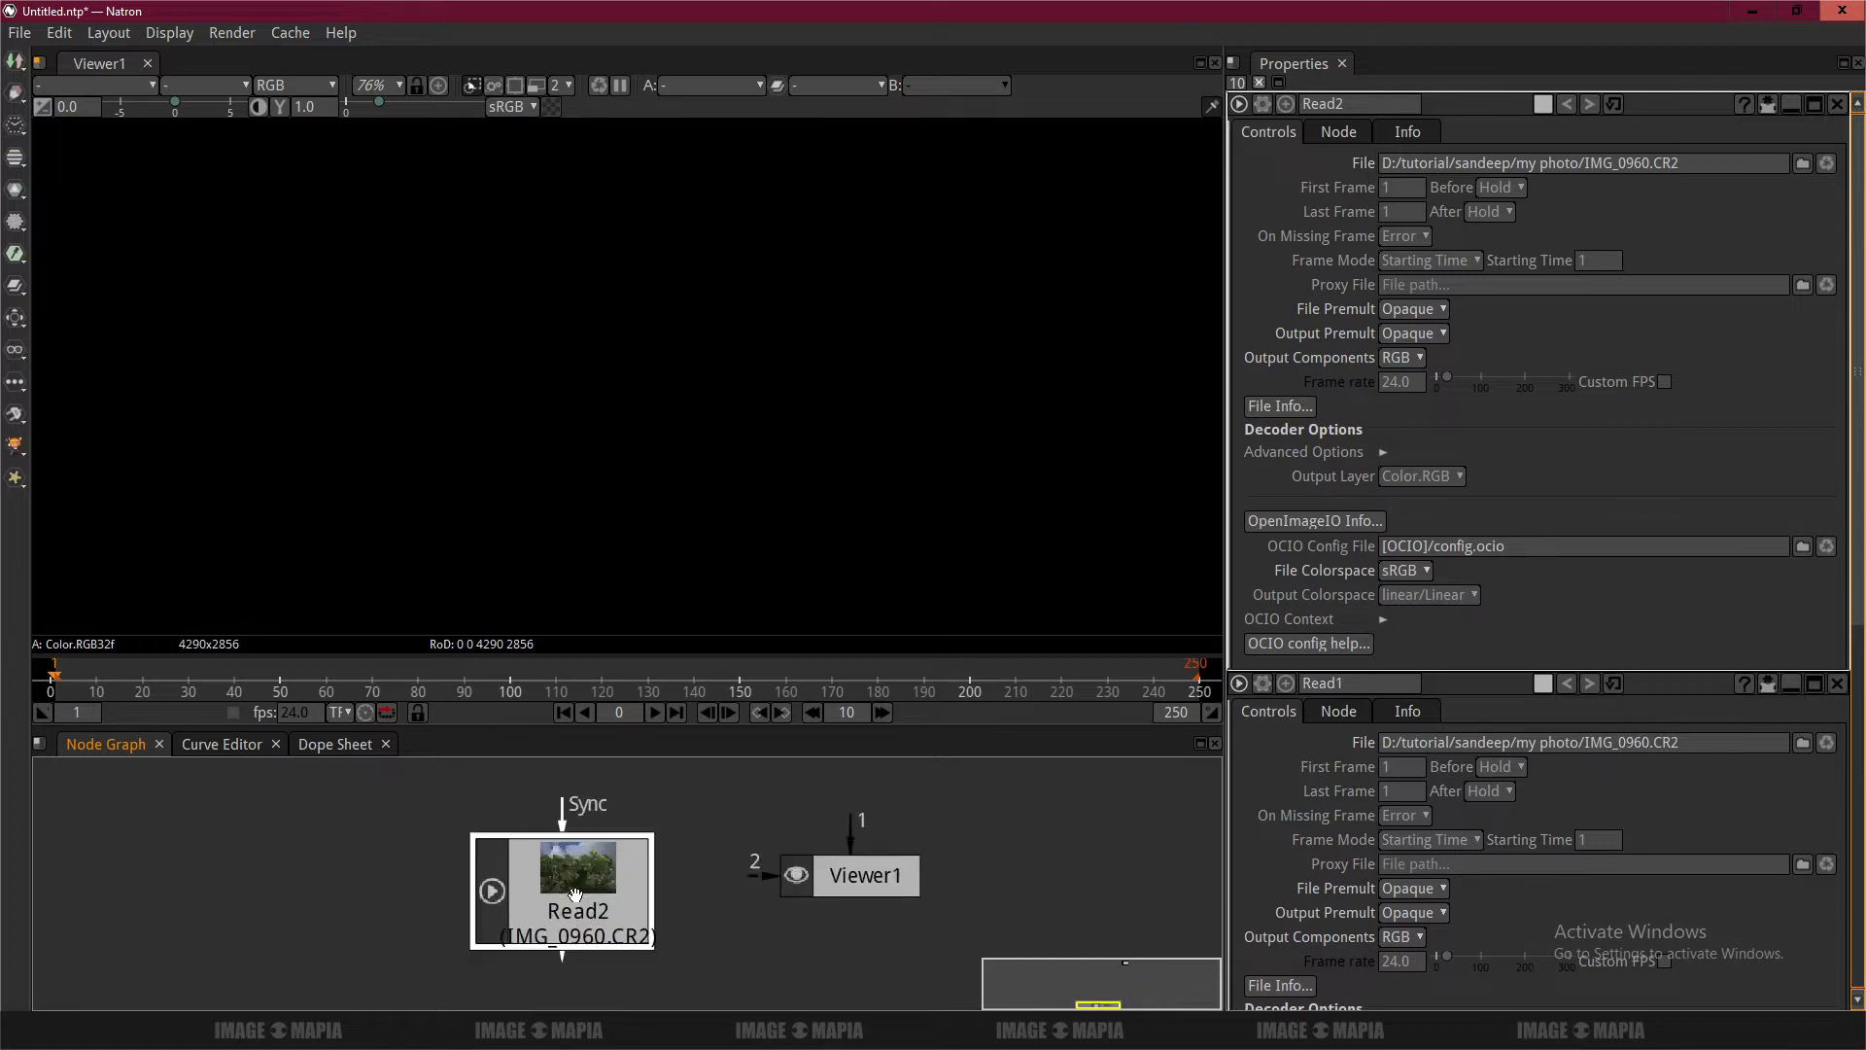
Connect Viewer1's input 1 to Read2, spread the two nodes apart, and enlarge the node graph area.
scroll(575, 894, "up", 1)
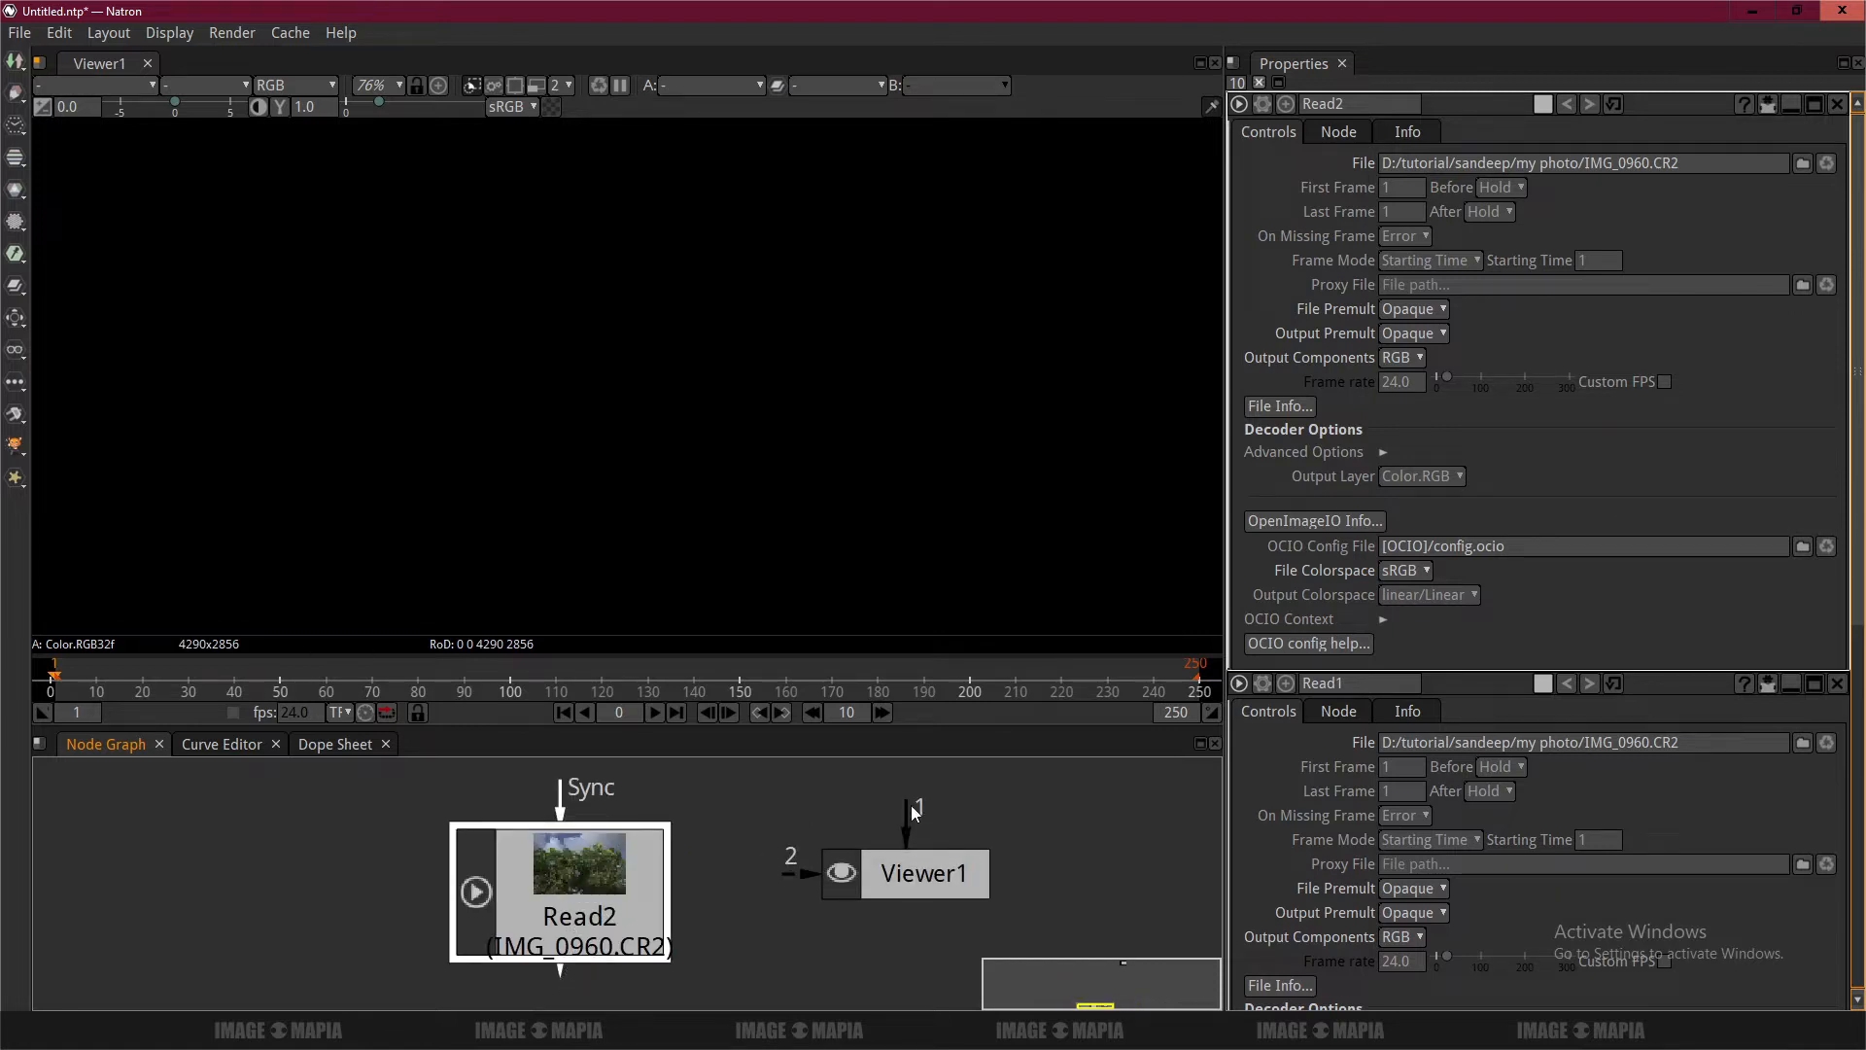
left_click_drag(914, 806, 505, 923)
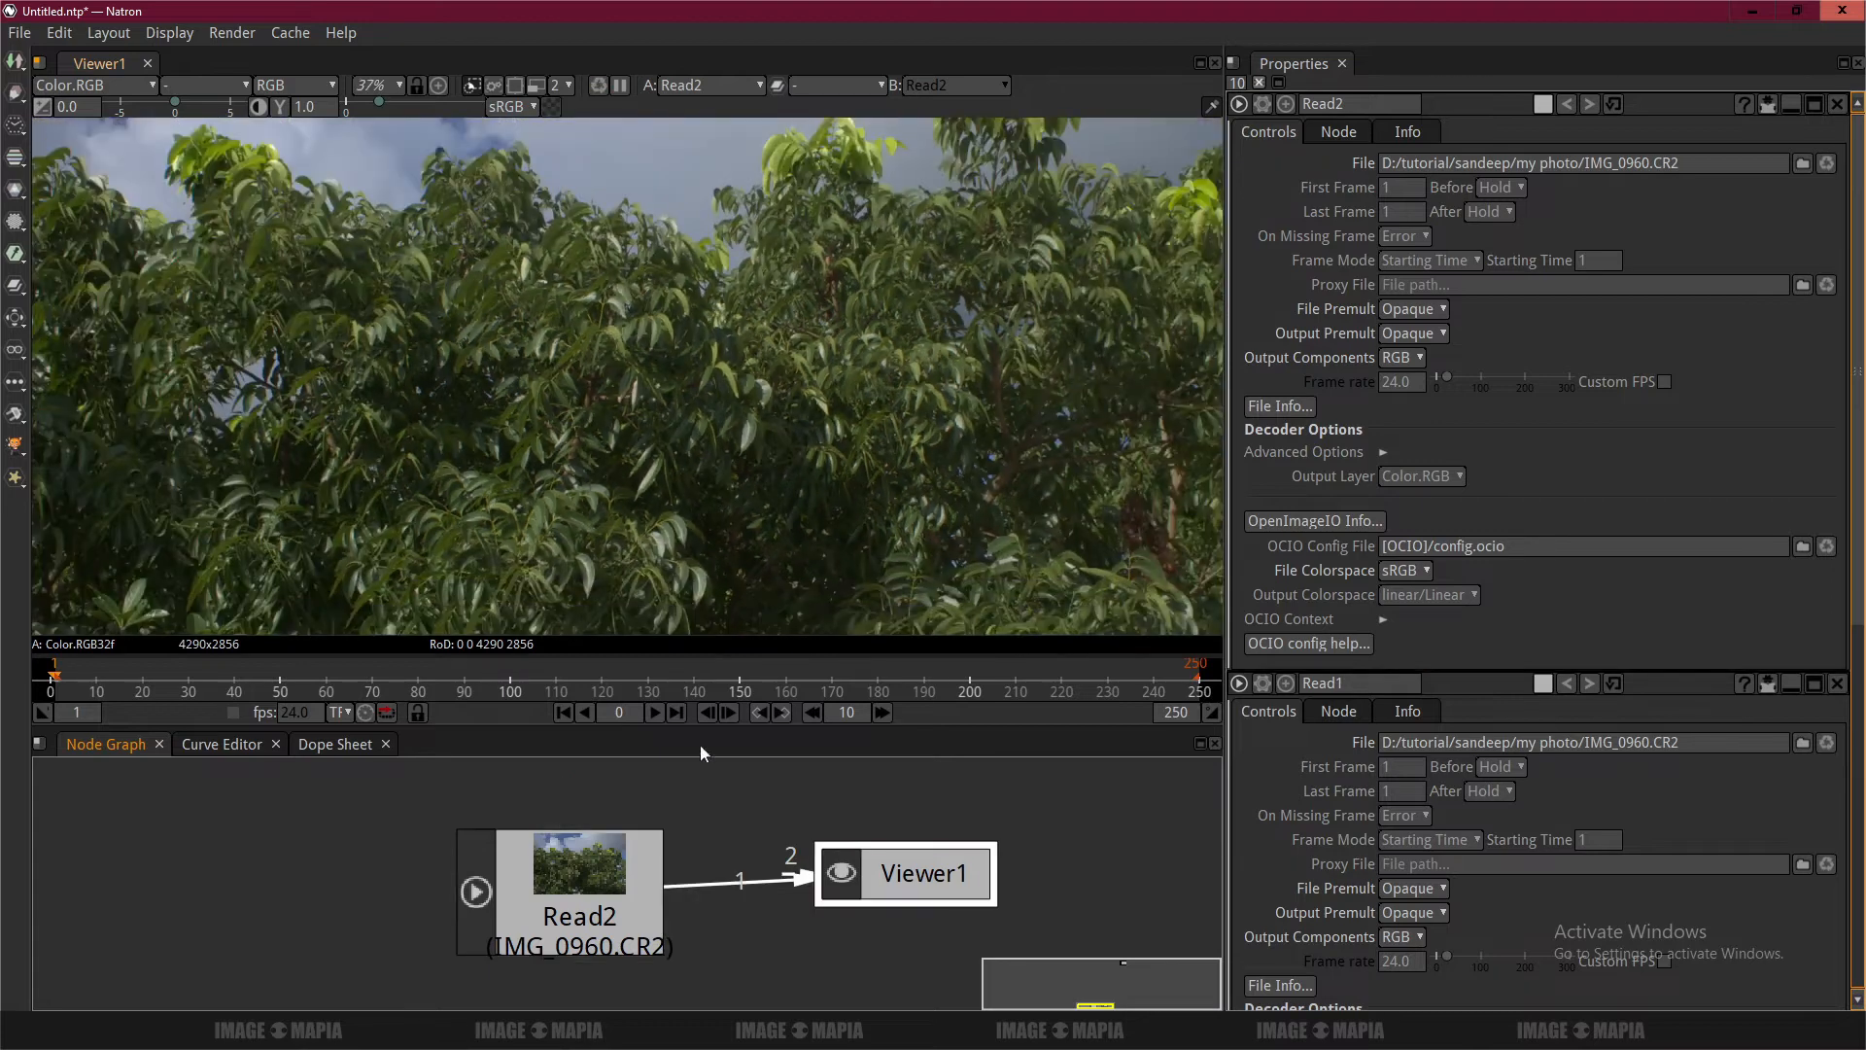
left_click_drag(609, 863, 480, 843)
scroll(593, 829, "down", 2)
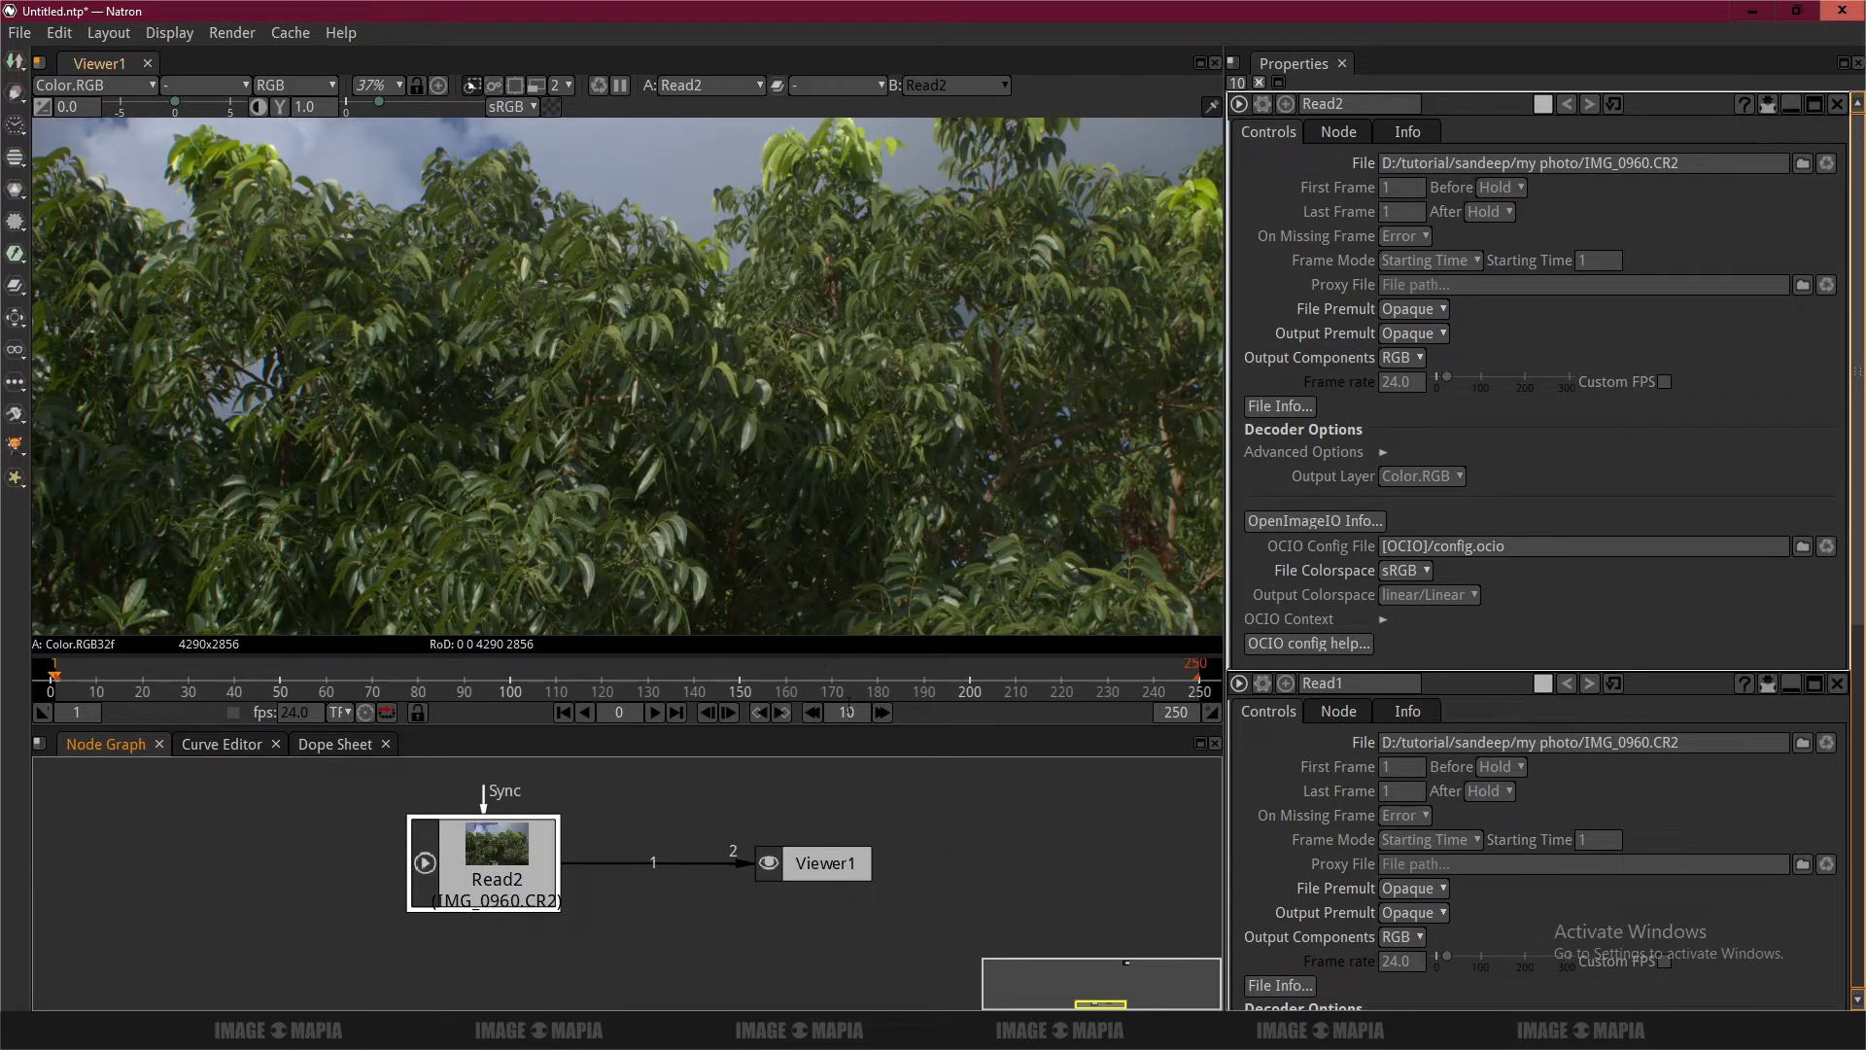
left_click_drag(850, 725, 850, 548)
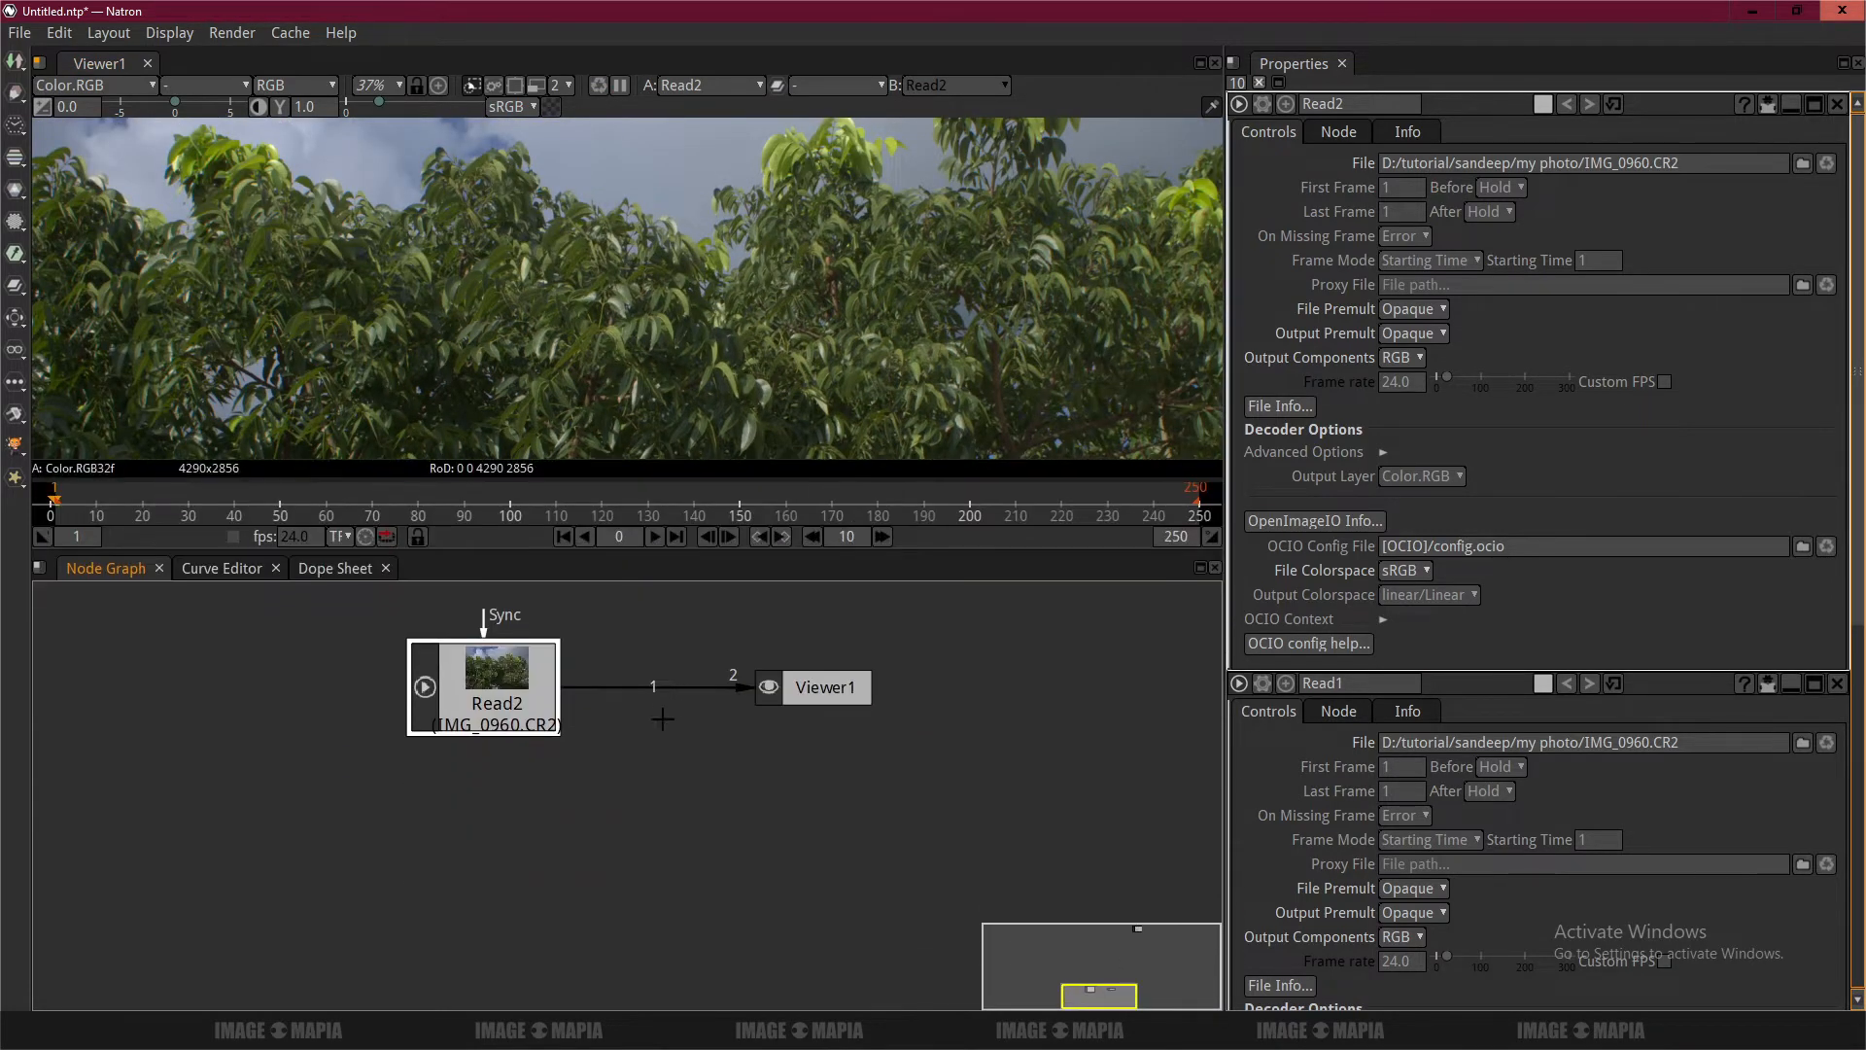
Insert a Grade node between Read2 and Viewer1 and line the nodes up in a row.
right_click(537, 767)
mouse_move(619, 540)
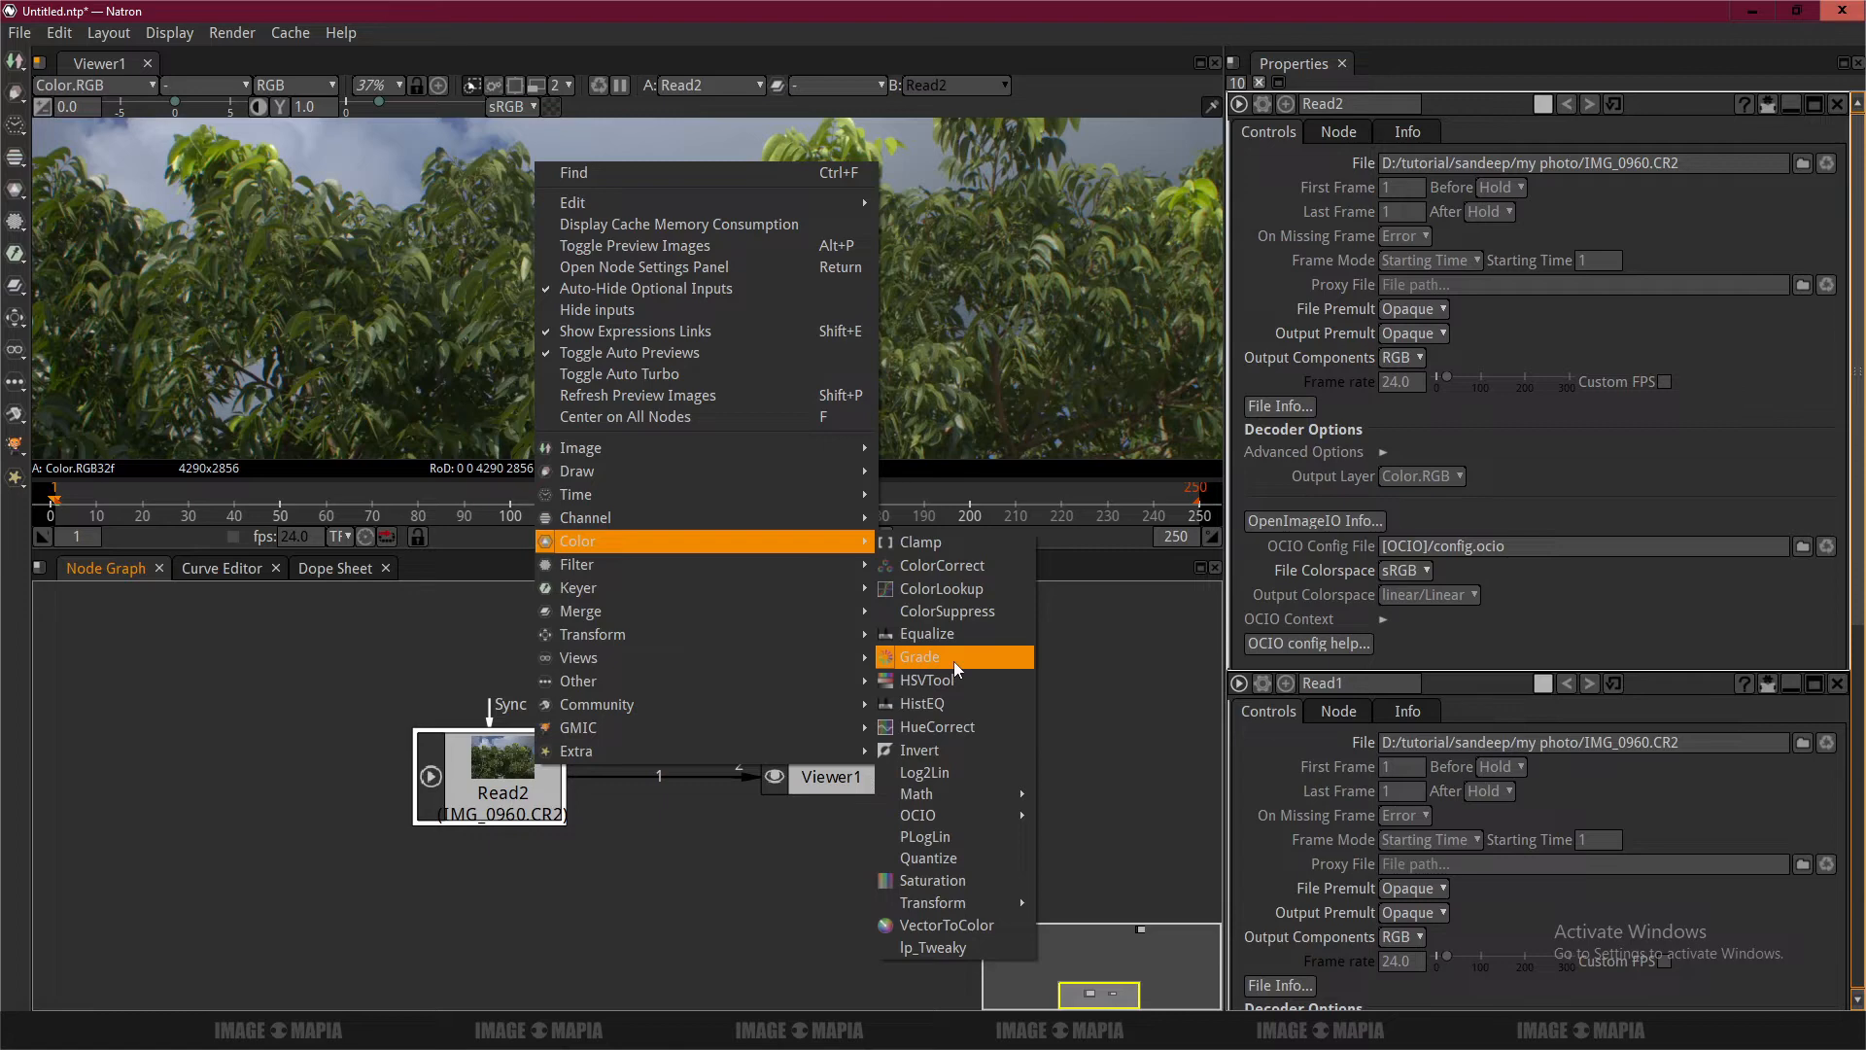
left_click(919, 656)
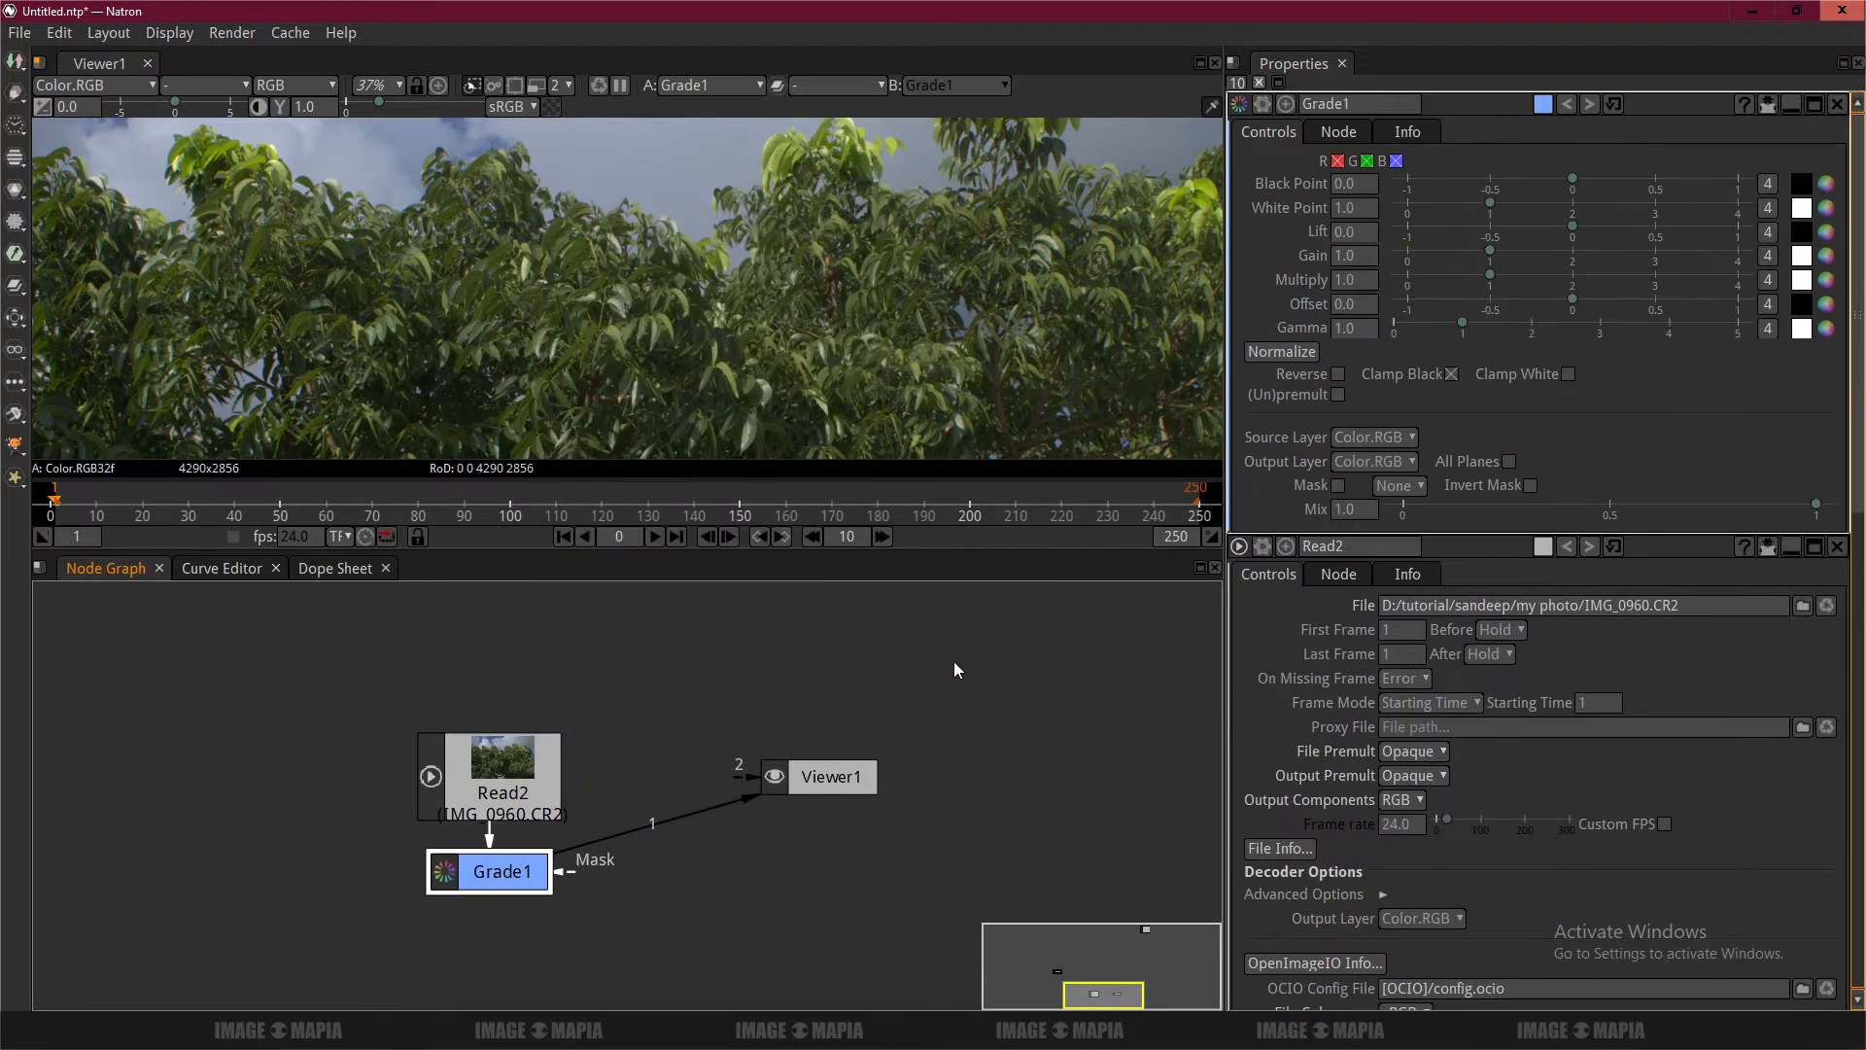
left_click_drag(513, 861, 699, 752)
left_click_drag(833, 775, 964, 761)
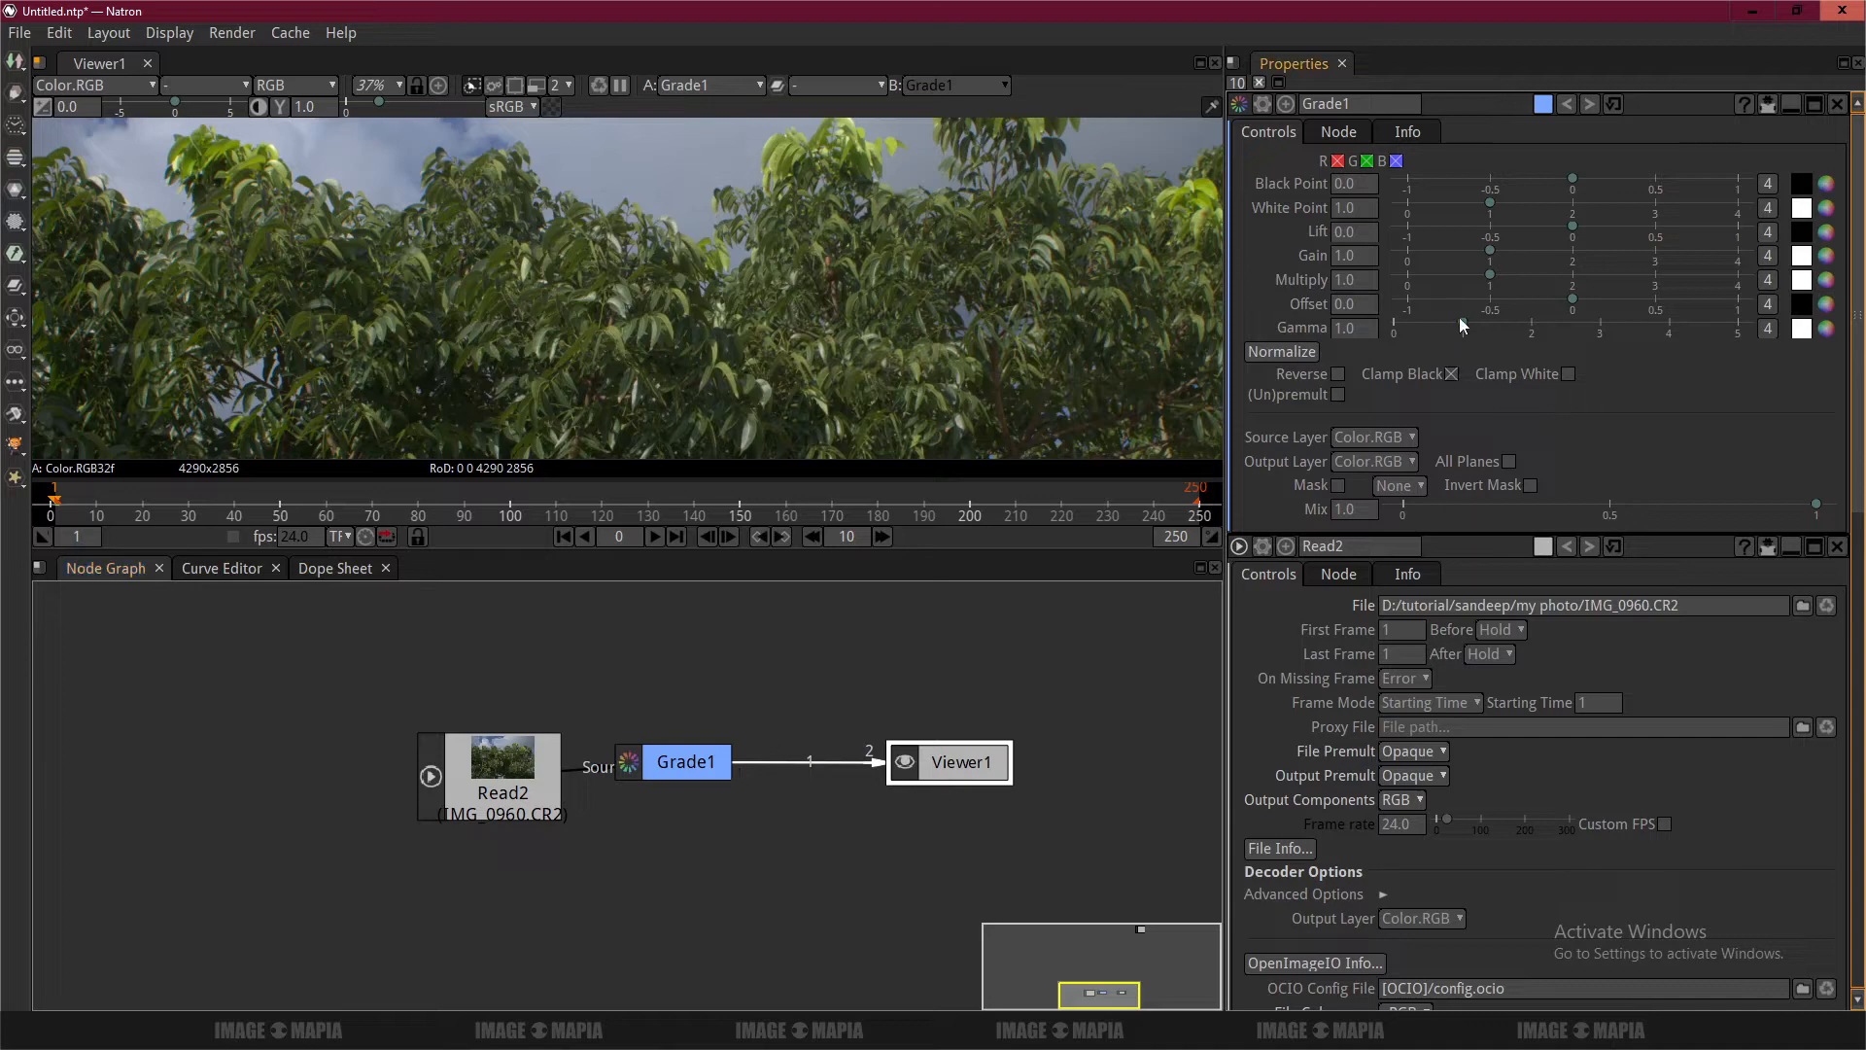
Set Grade1's Gamma to 1.340, White Point to 1.040 and Gain to 1.460.
left_click_drag(1466, 321, 1572, 301)
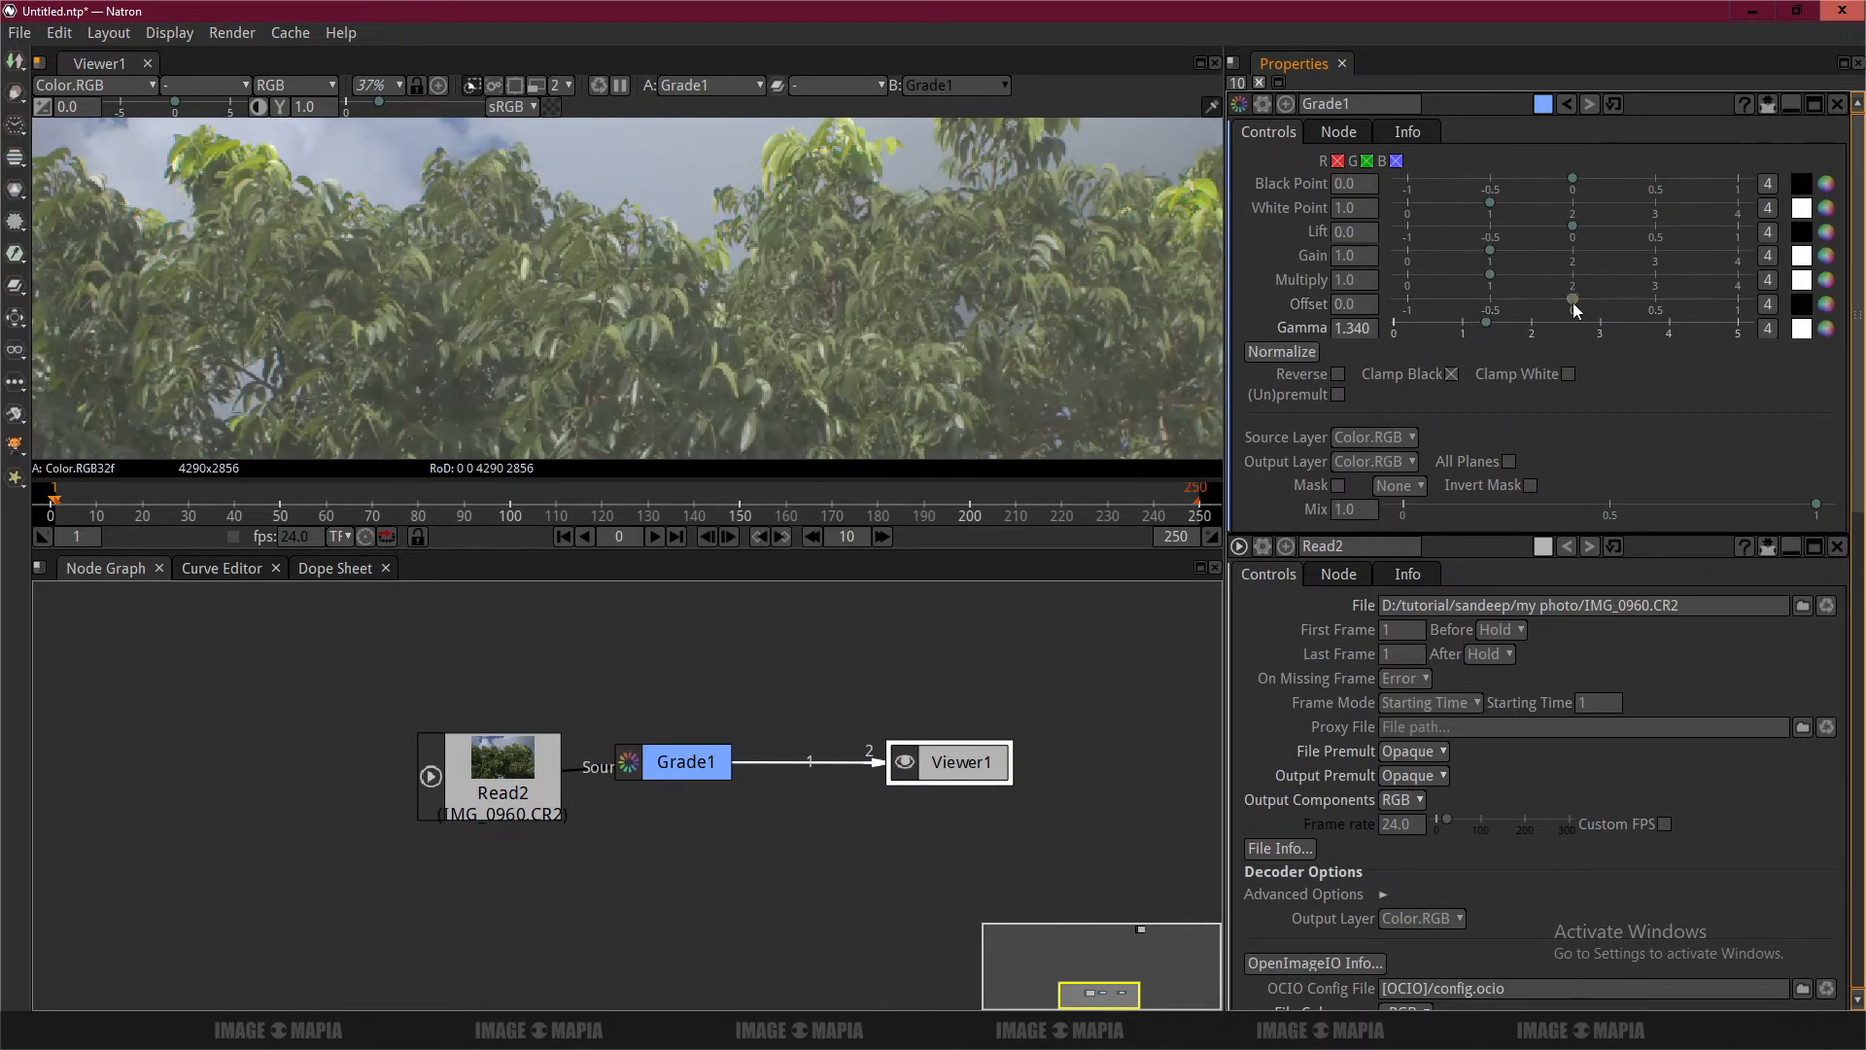
double_click(1367, 308)
double_click(1367, 307)
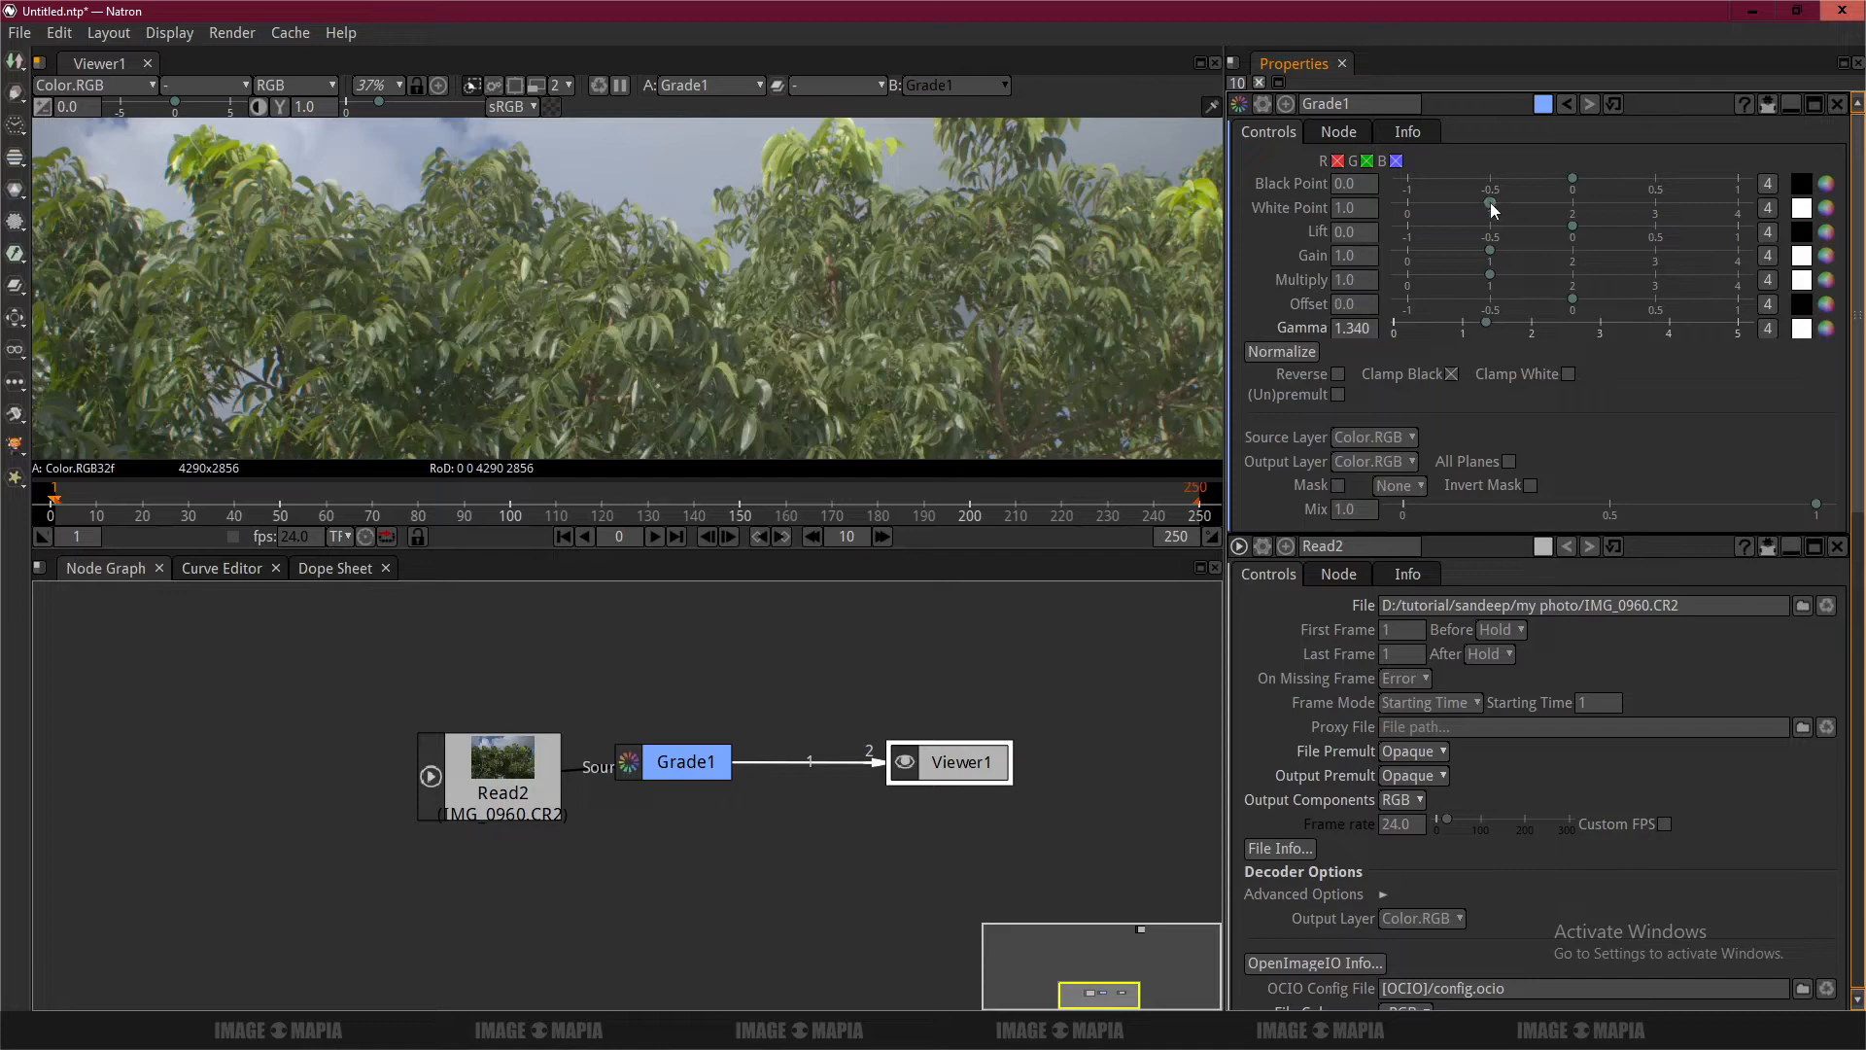
left_click_drag(1490, 202, 1573, 183)
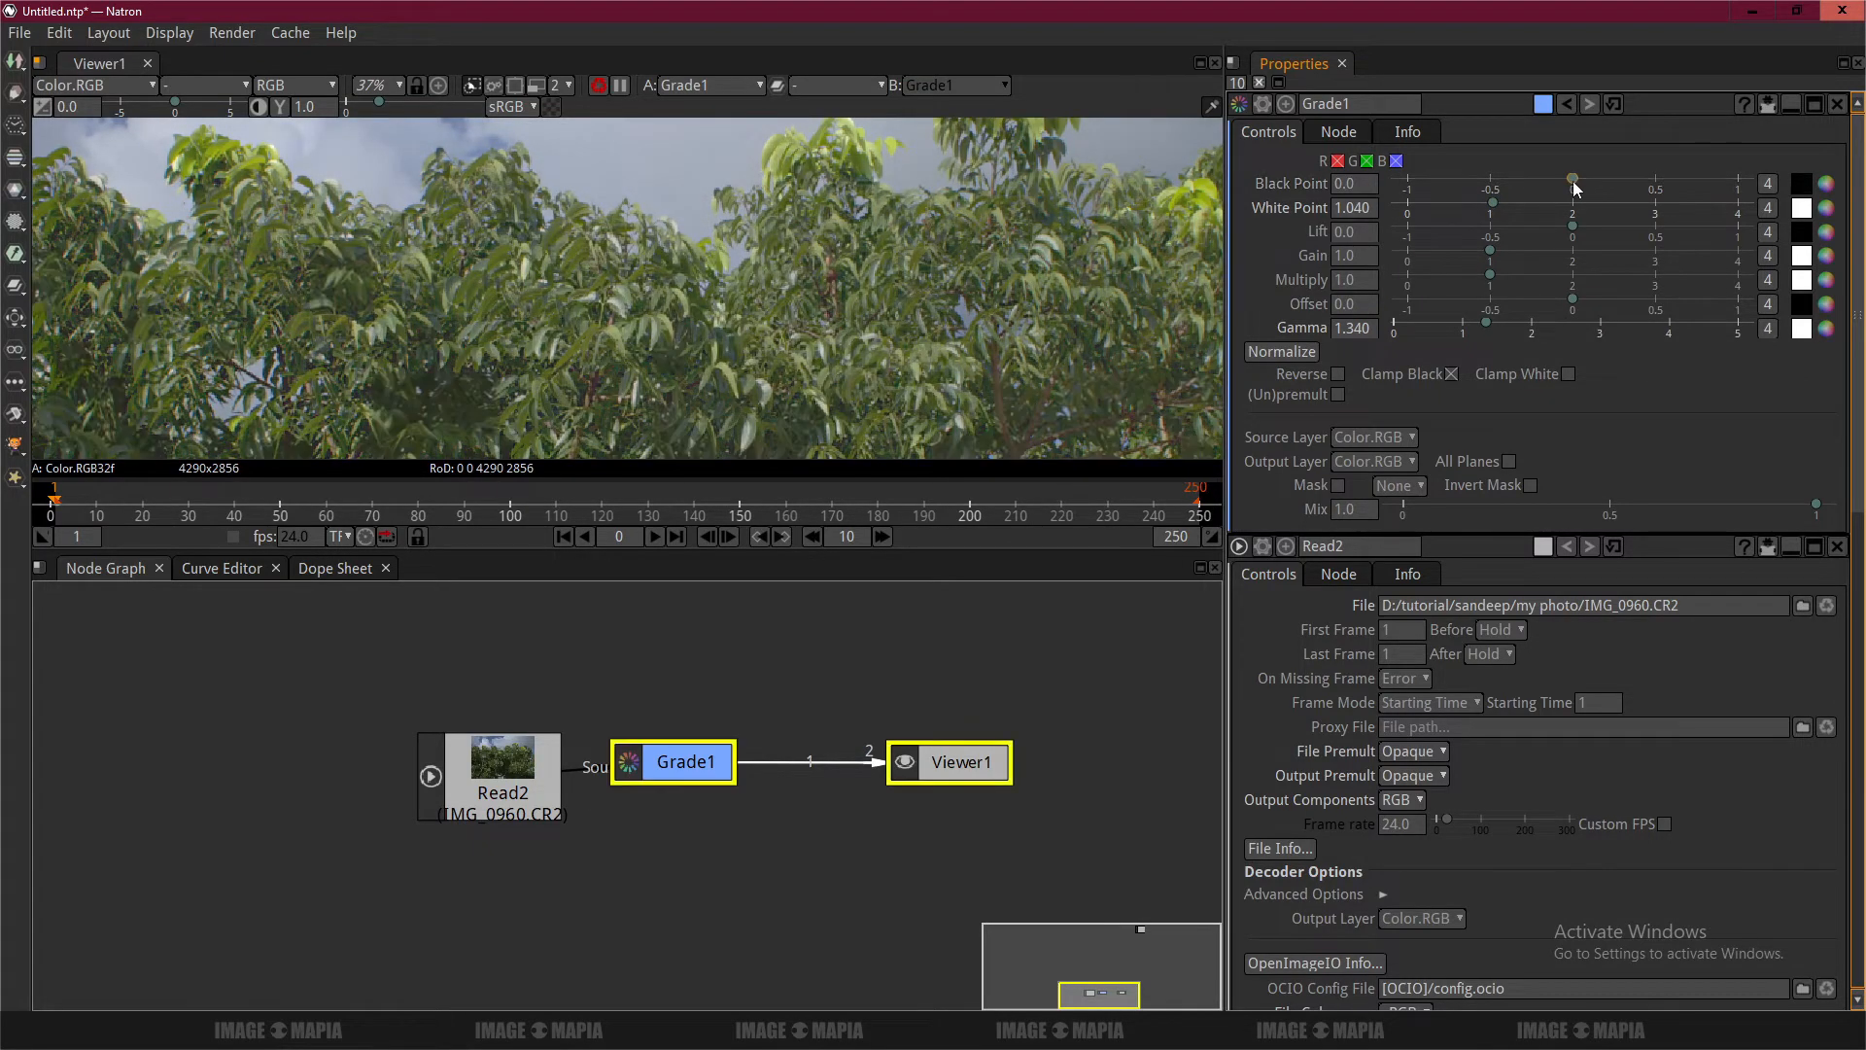
left_click_drag(1490, 251, 1532, 255)
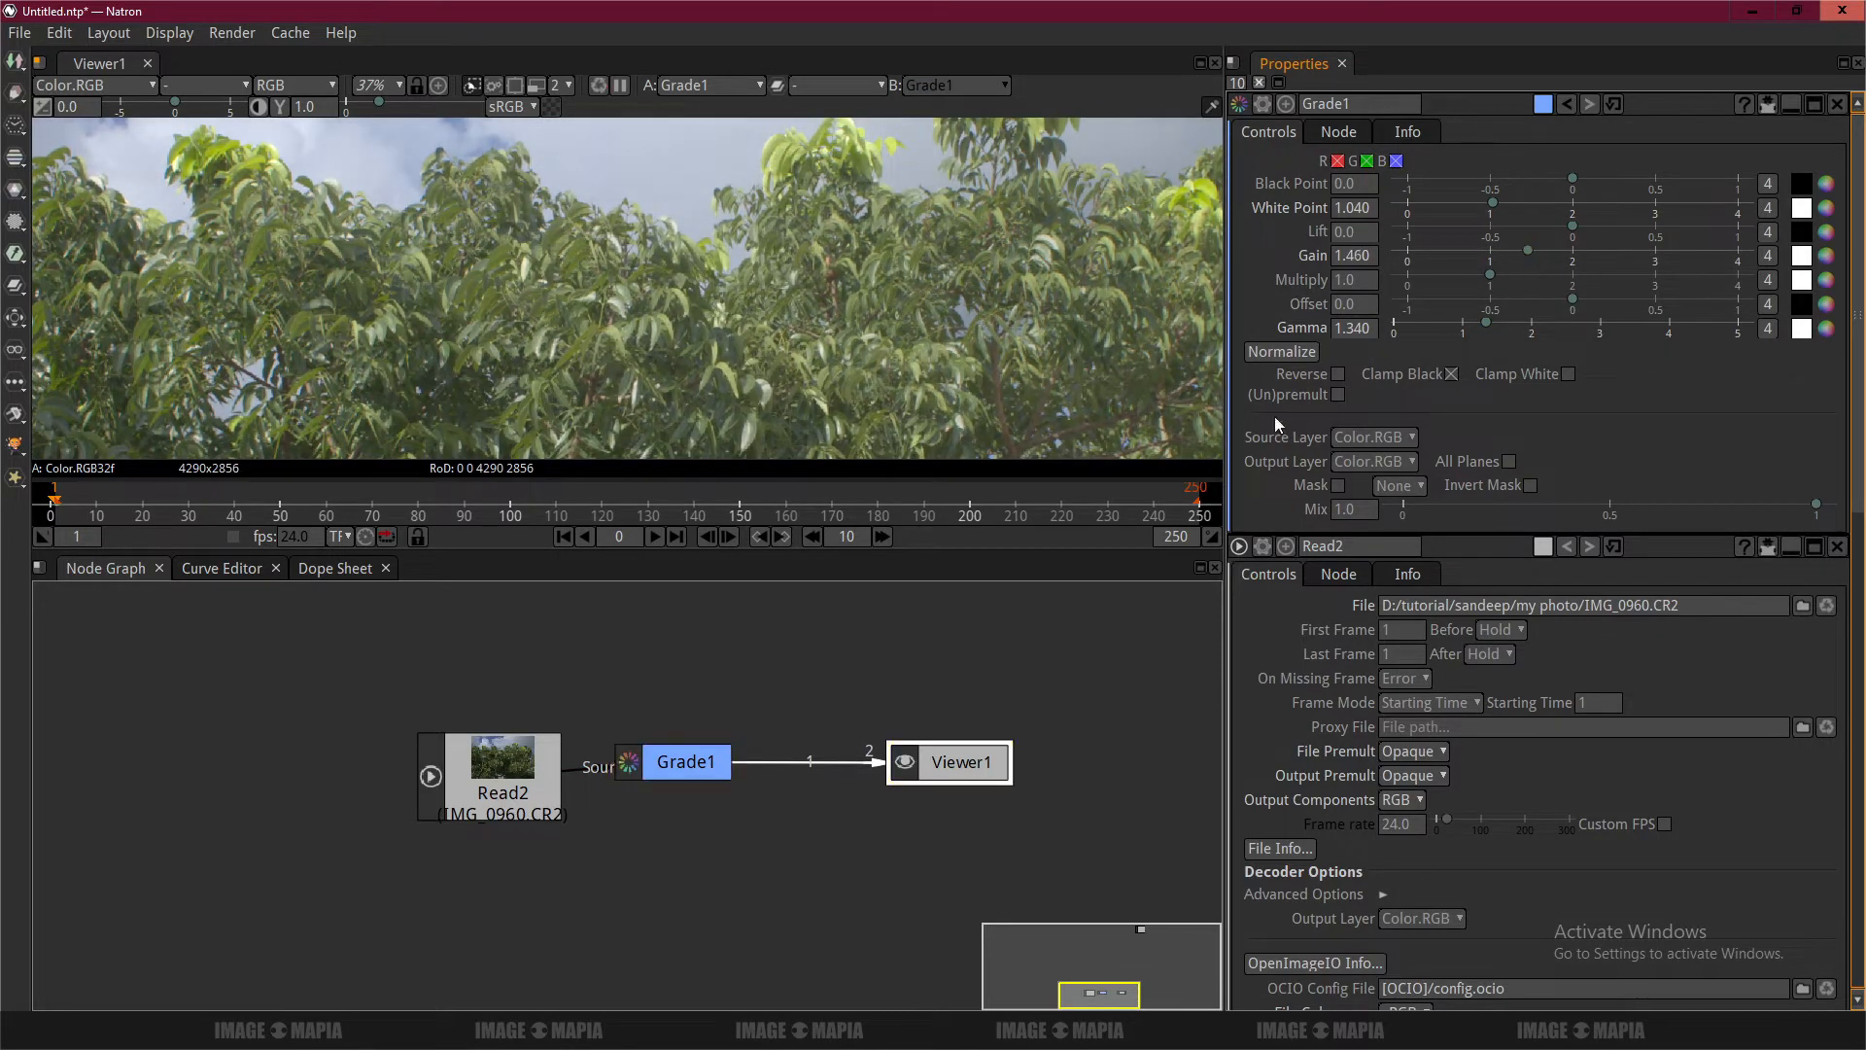
Insert a ColorCorrect node between Read2 and Grade1, and shift Read2 away from Grade1 to make room.
right_click(493, 778)
mouse_move(559, 555)
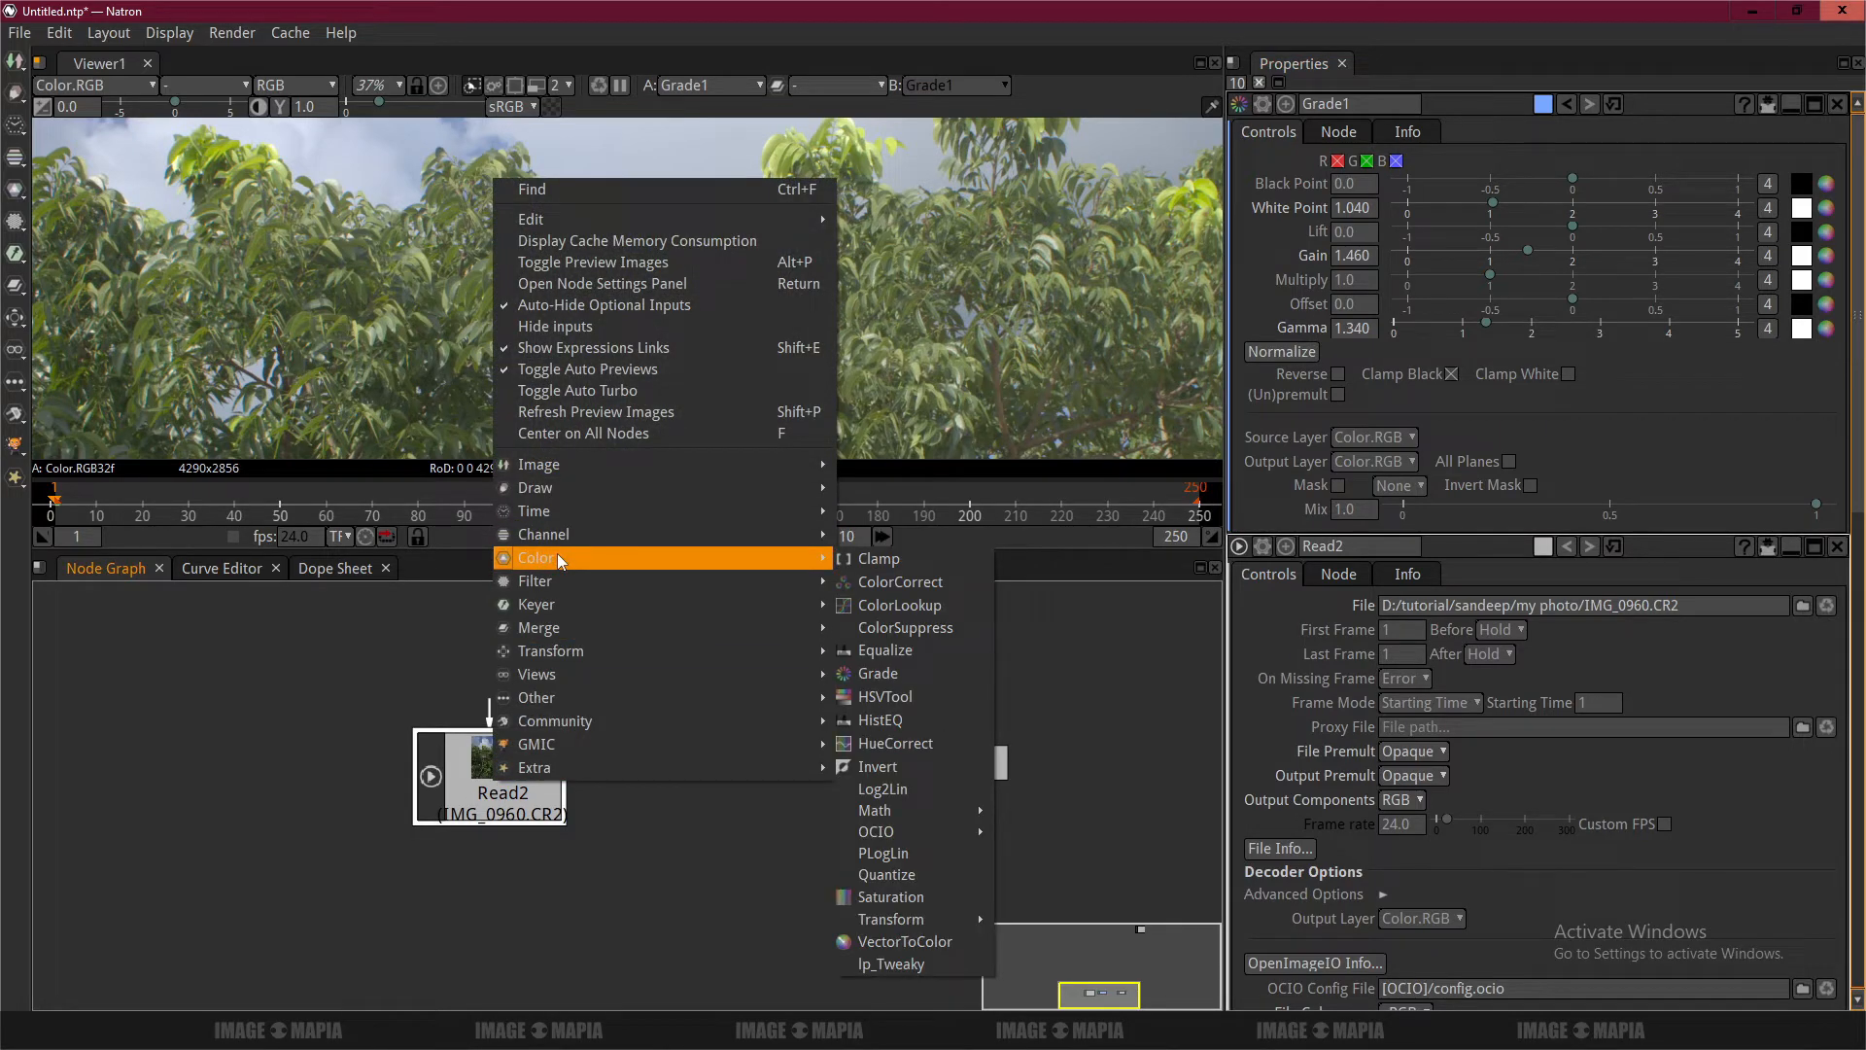
left_click(906, 586)
left_click_drag(464, 758, 340, 758)
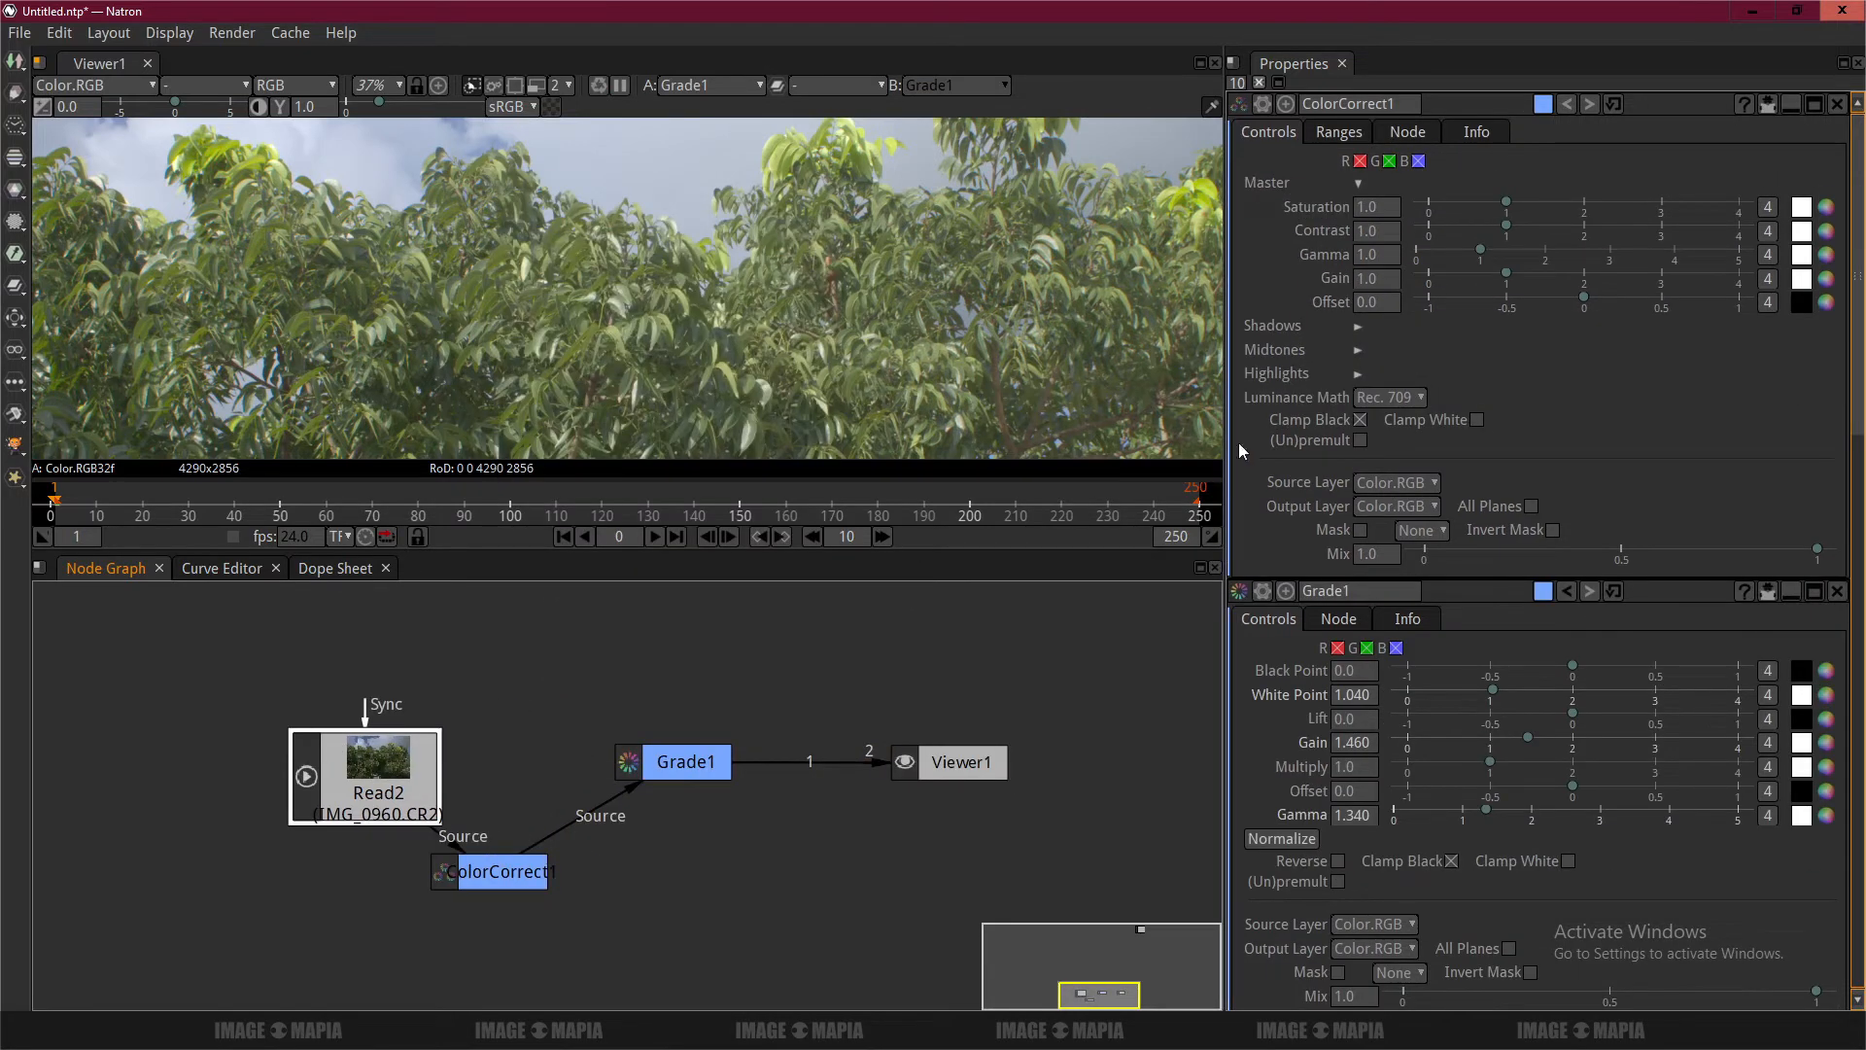
Set ColorCorrect1's master Saturation to 1.150, Contrast to 1.420 and Gamma to 1.360, and check the foliage in the viewer.
left_click_drag(1506, 203, 1523, 212)
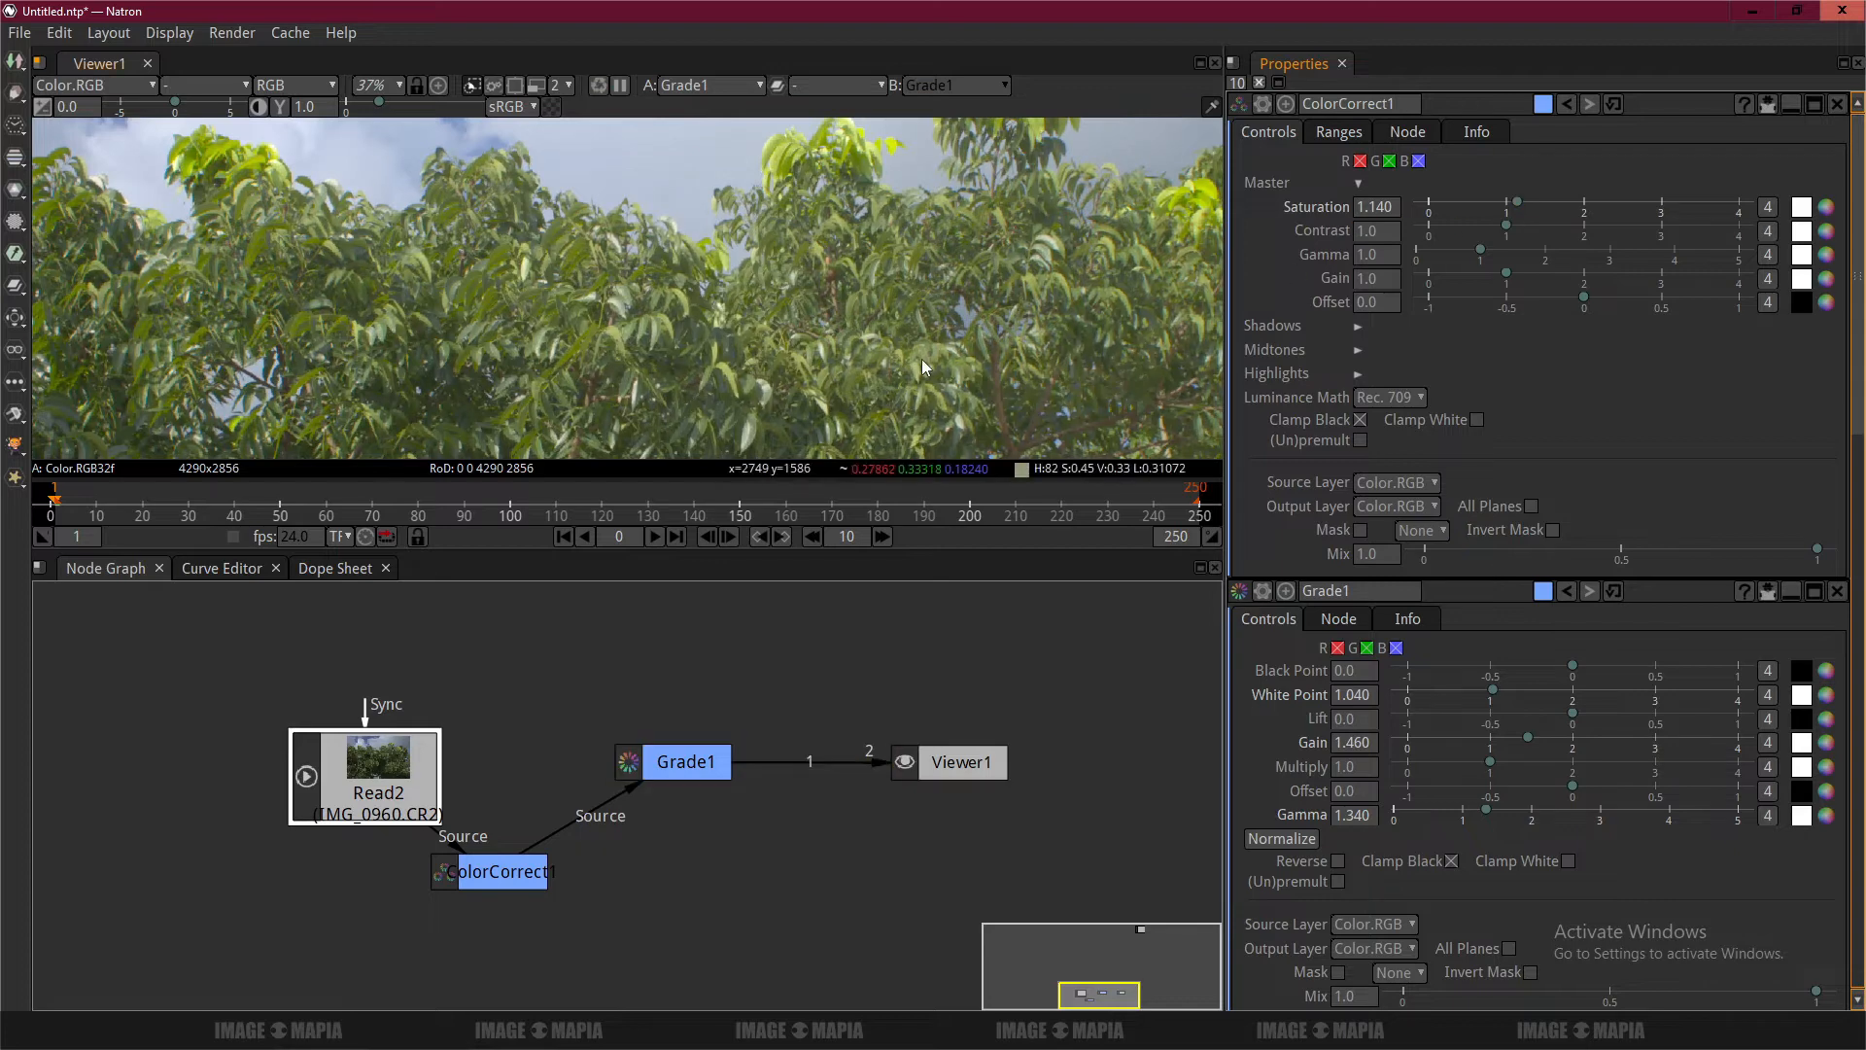
mouse_move(1524, 209)
left_mouse_down()
mouse_move(1542, 202)
mouse_move(1515, 203)
mouse_move(1528, 232)
mouse_move(1492, 245)
mouse_move(1539, 225)
left_mouse_up()
scroll(757, 346, "down", 5)
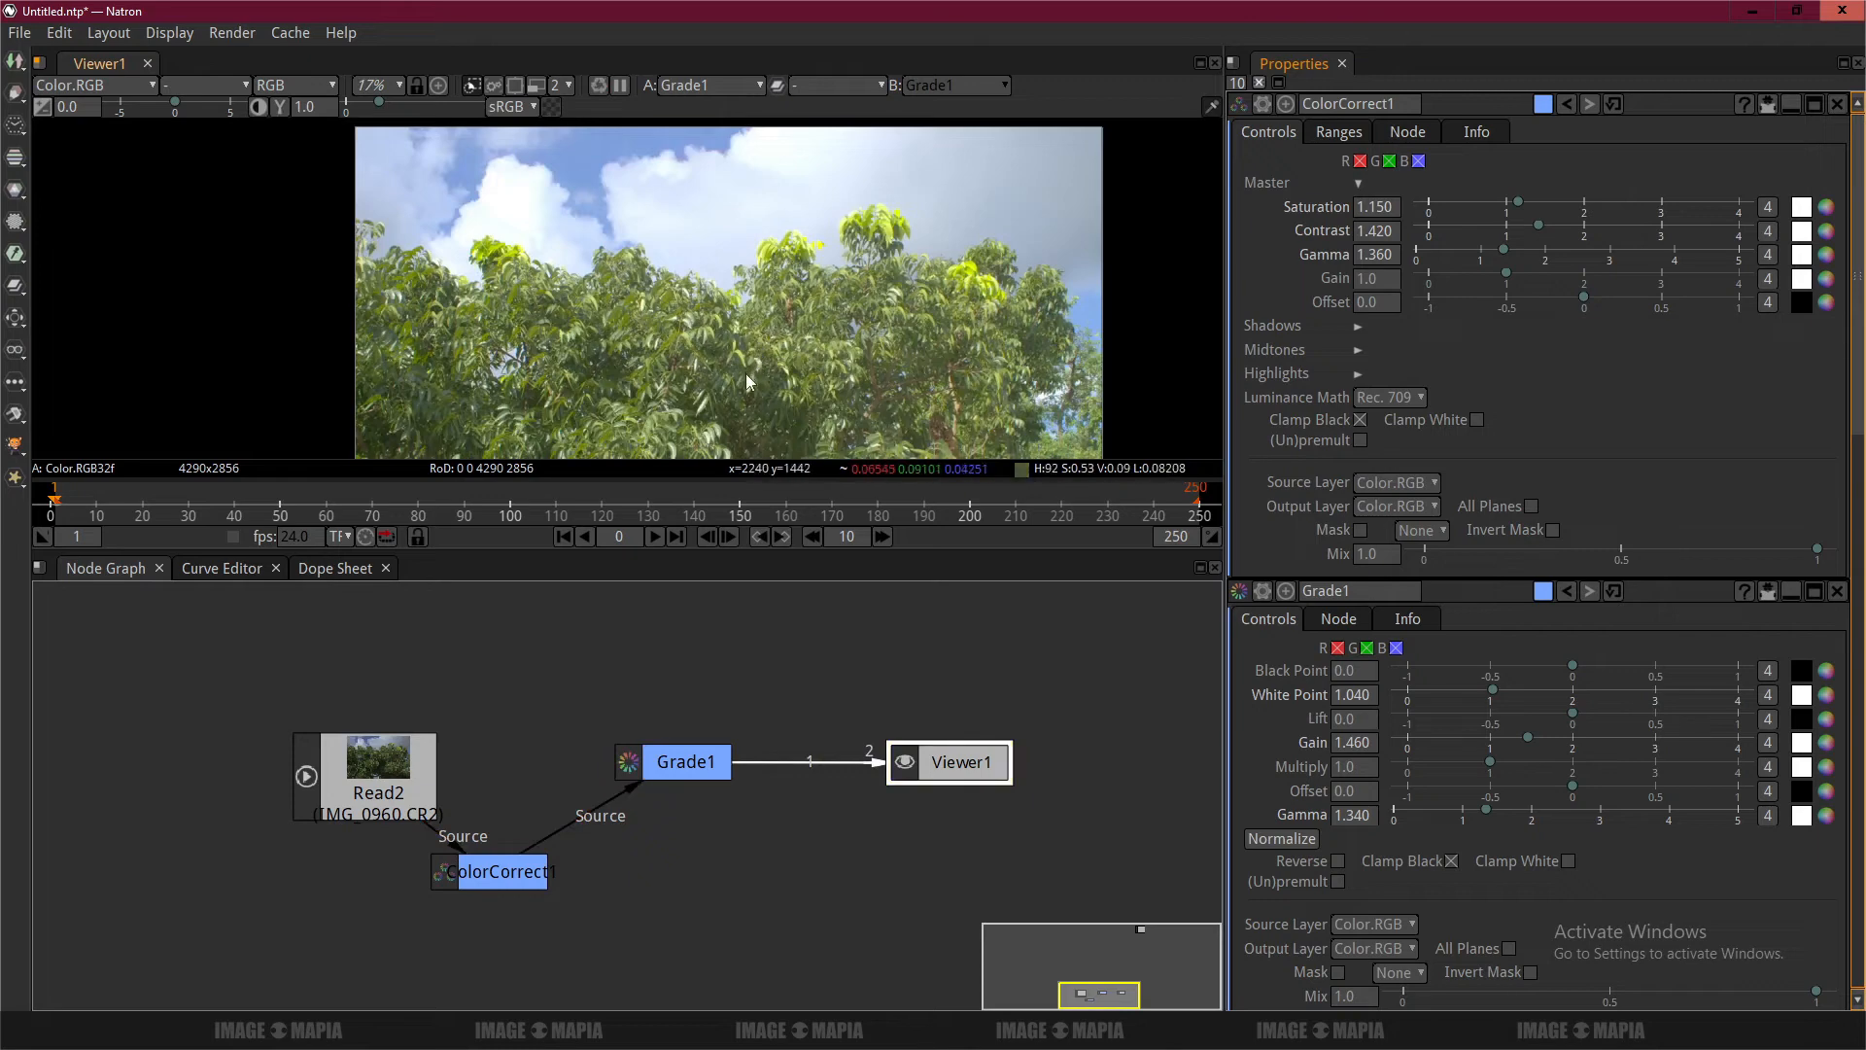
left_click_drag(744, 373, 758, 201)
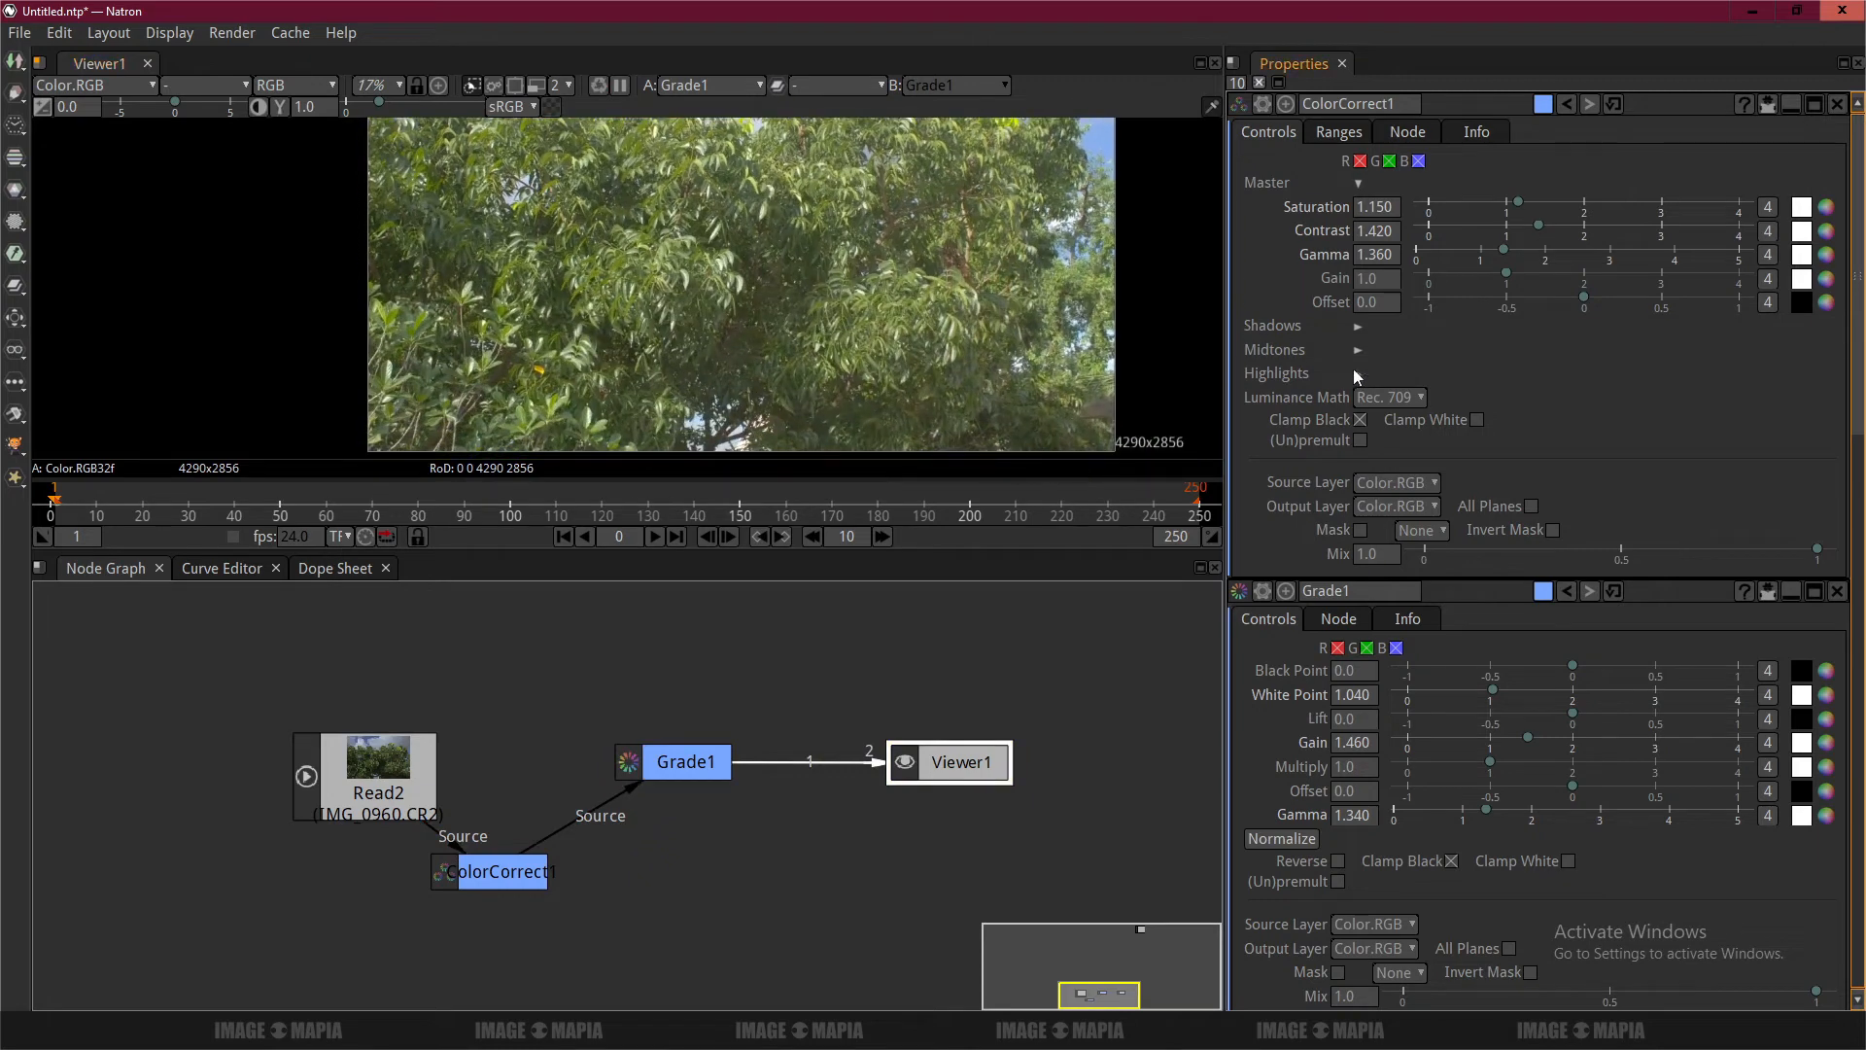
scroll(820, 352, "up", 6)
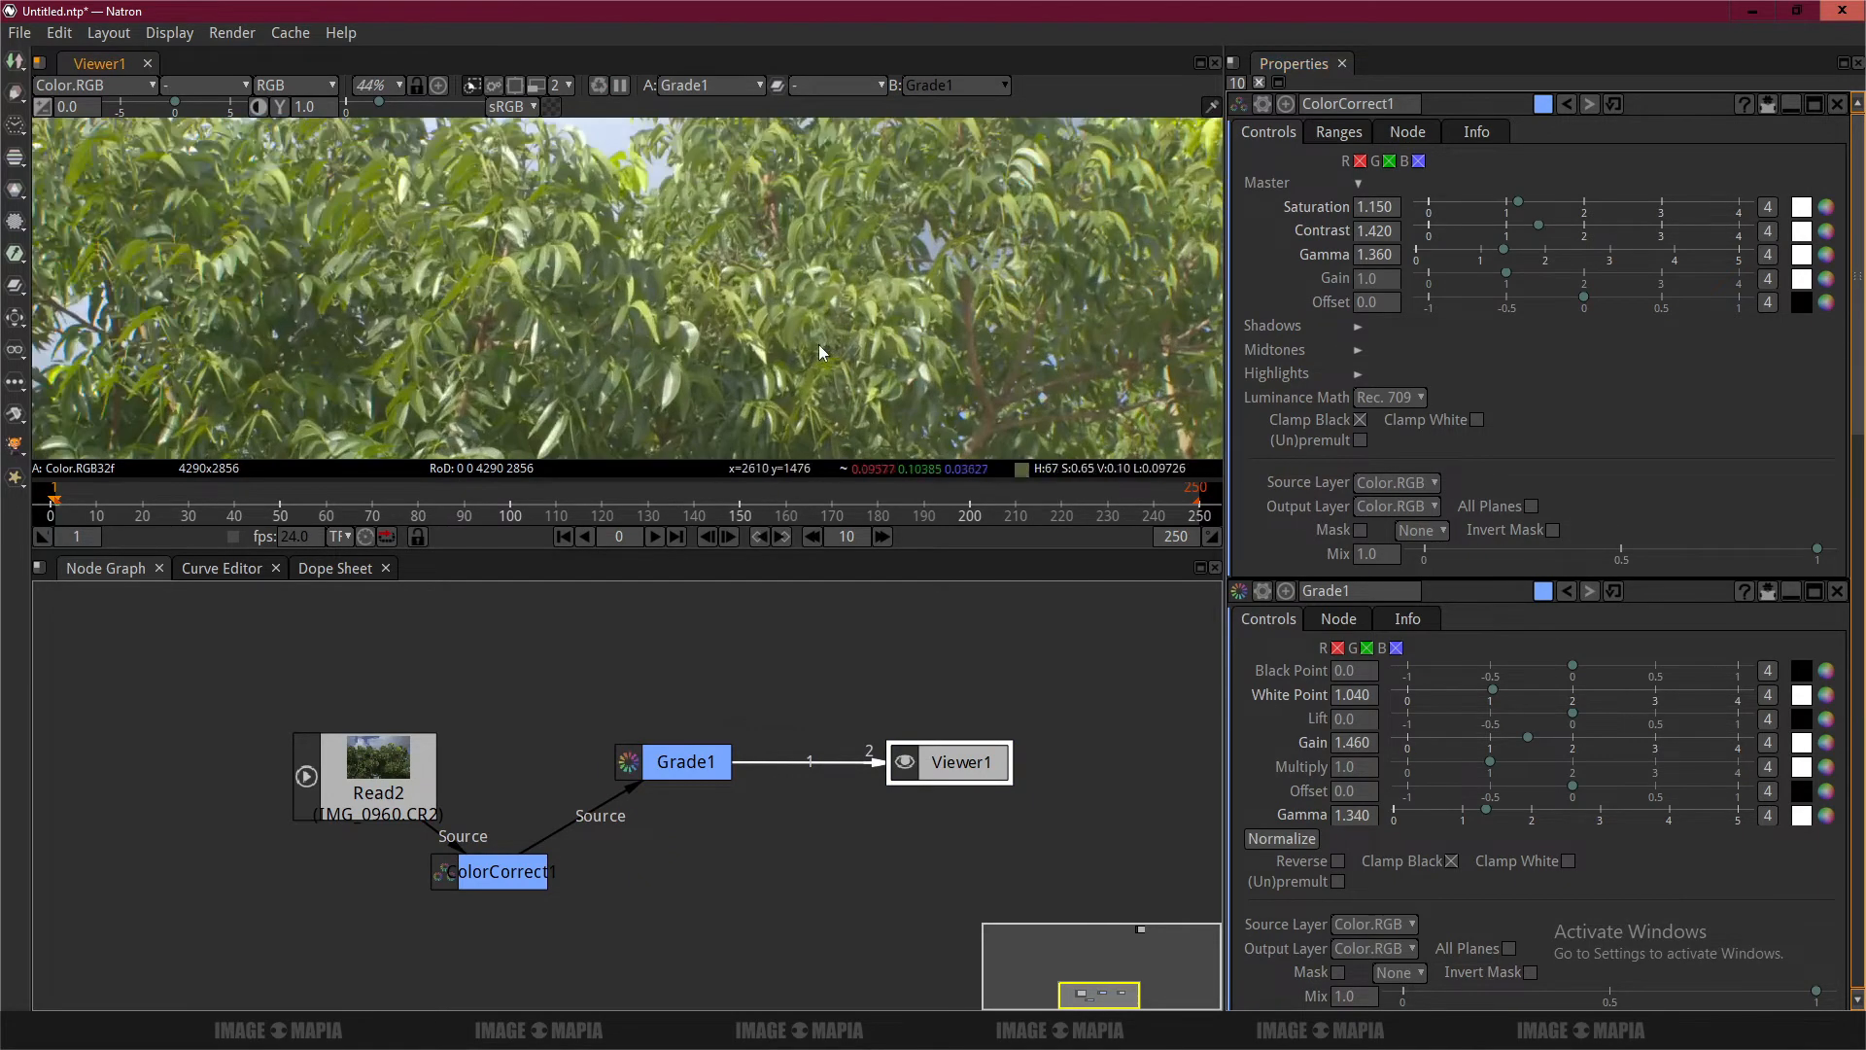
Raise ColorCorrect1's master Contrast to 2.130 and Saturation to 1.20.
left_click_drag(1544, 225, 1594, 227)
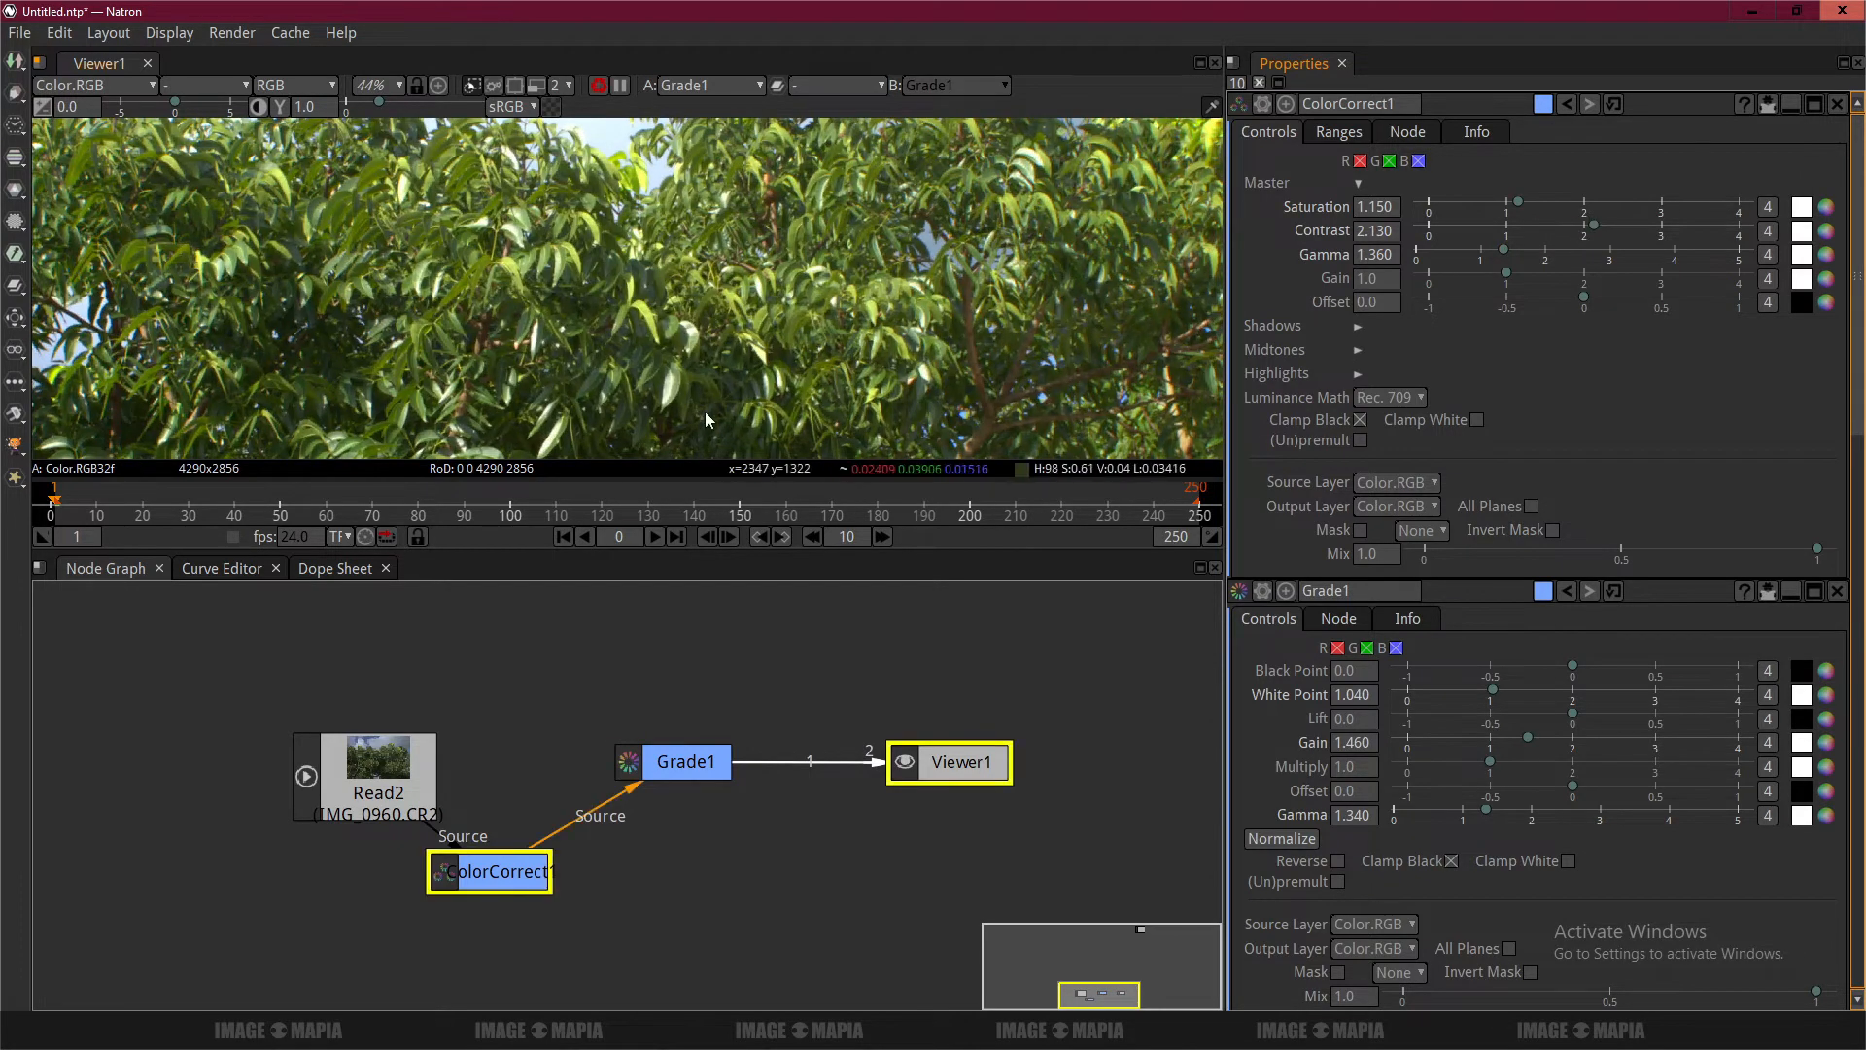
scroll(819, 290, "down", 5)
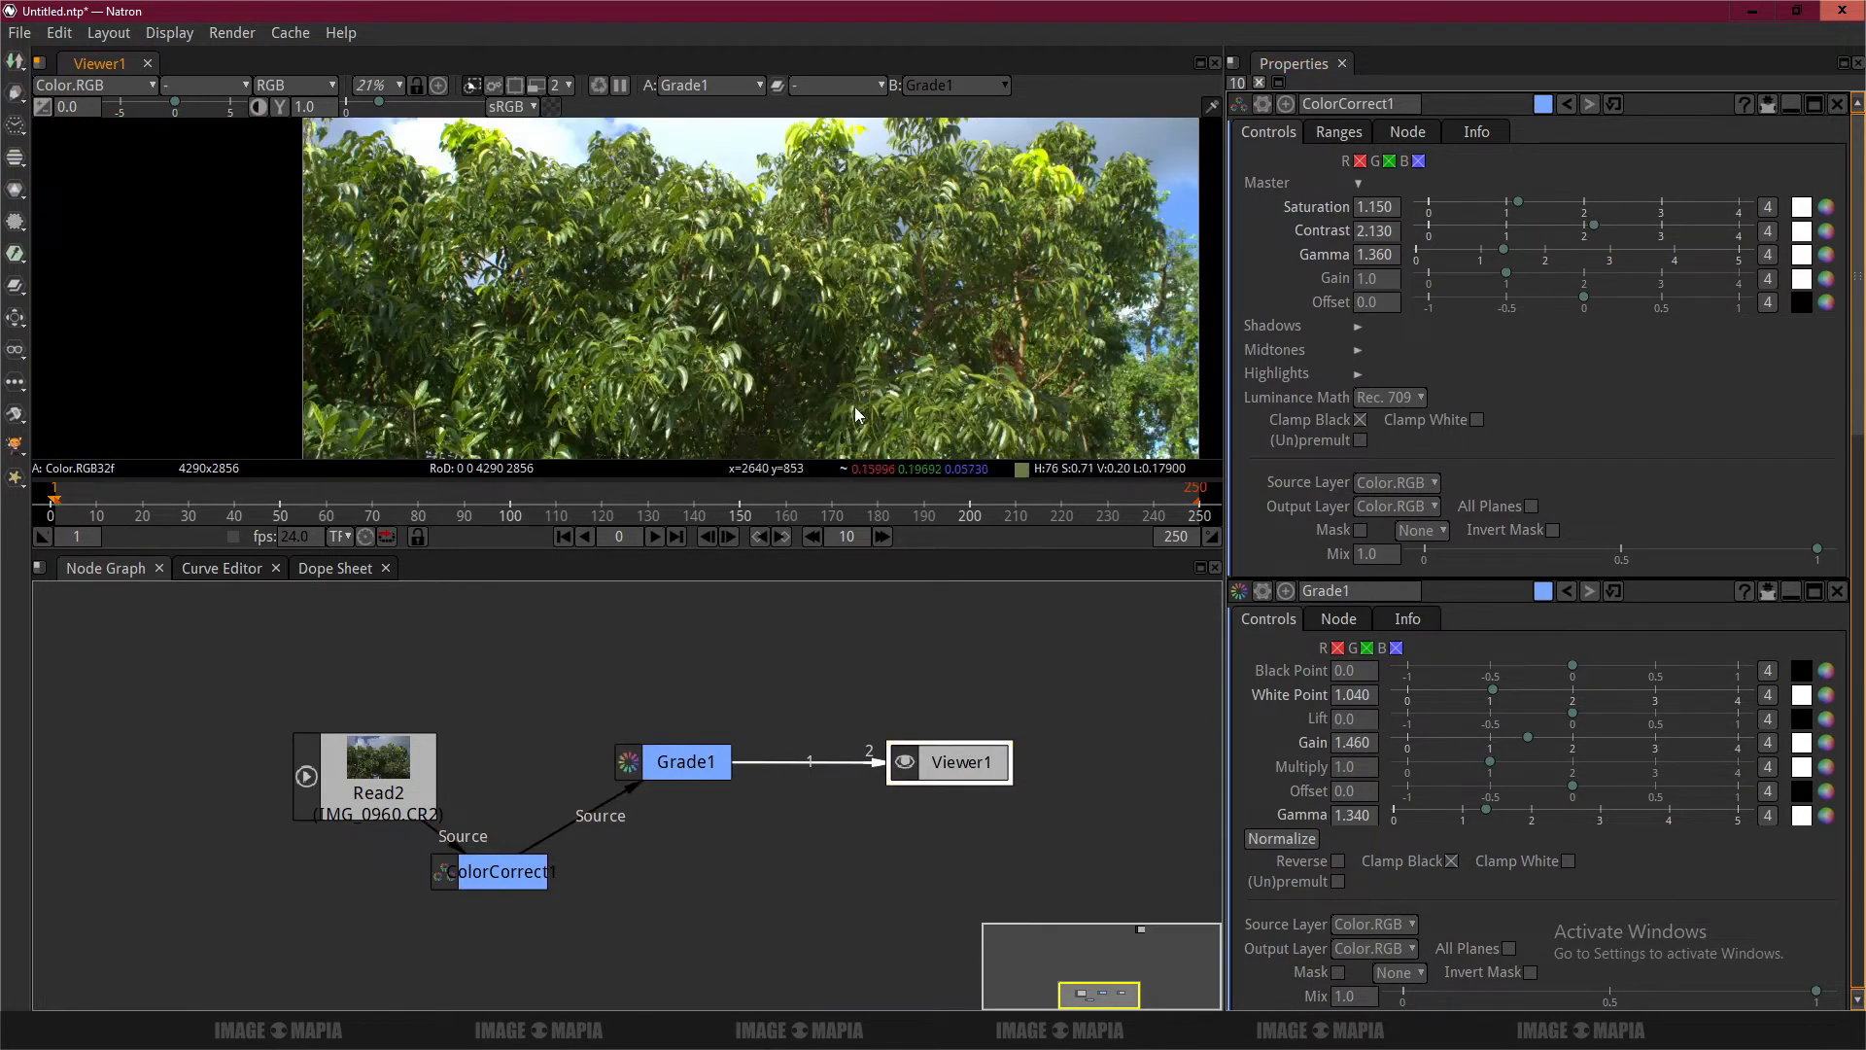
scroll(820, 342, "up", 2)
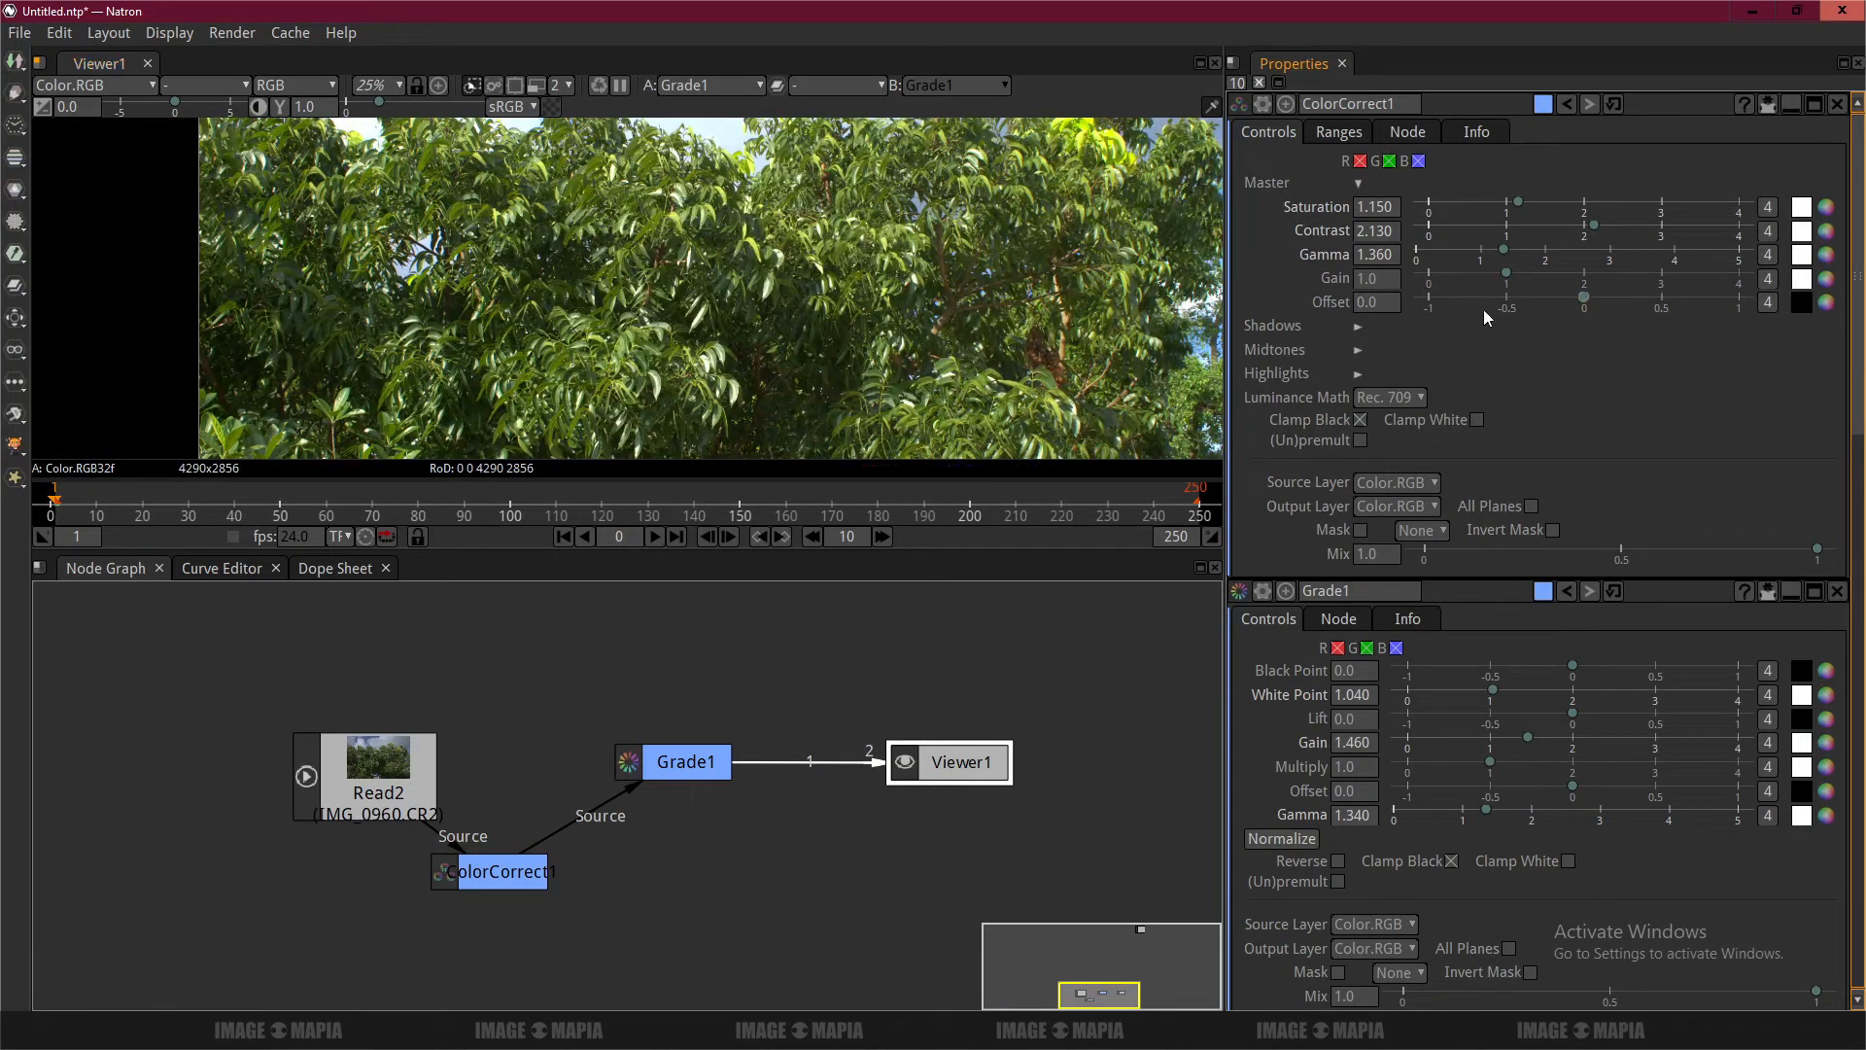
left_click_drag(1519, 204, 1522, 204)
Set Grade1's White Point to 0.510 to brighten the photo.
left_click(690, 766)
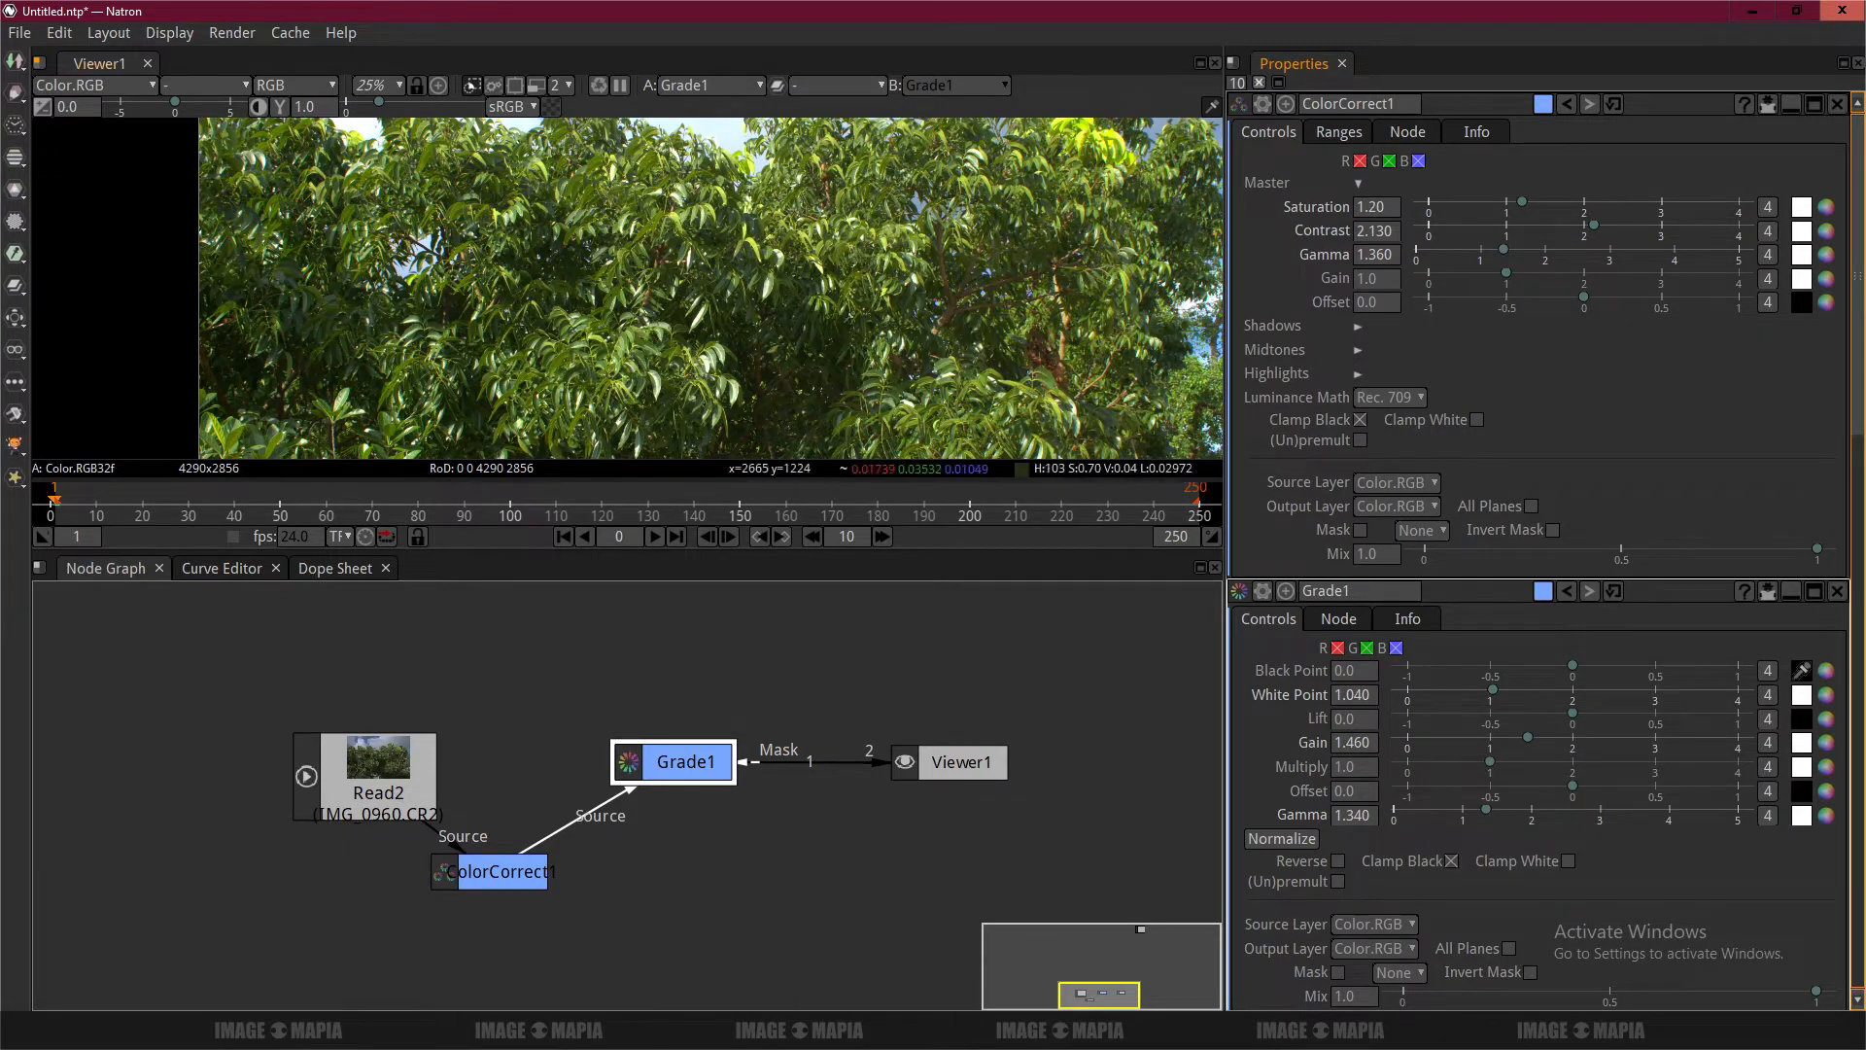
left_click(796, 336)
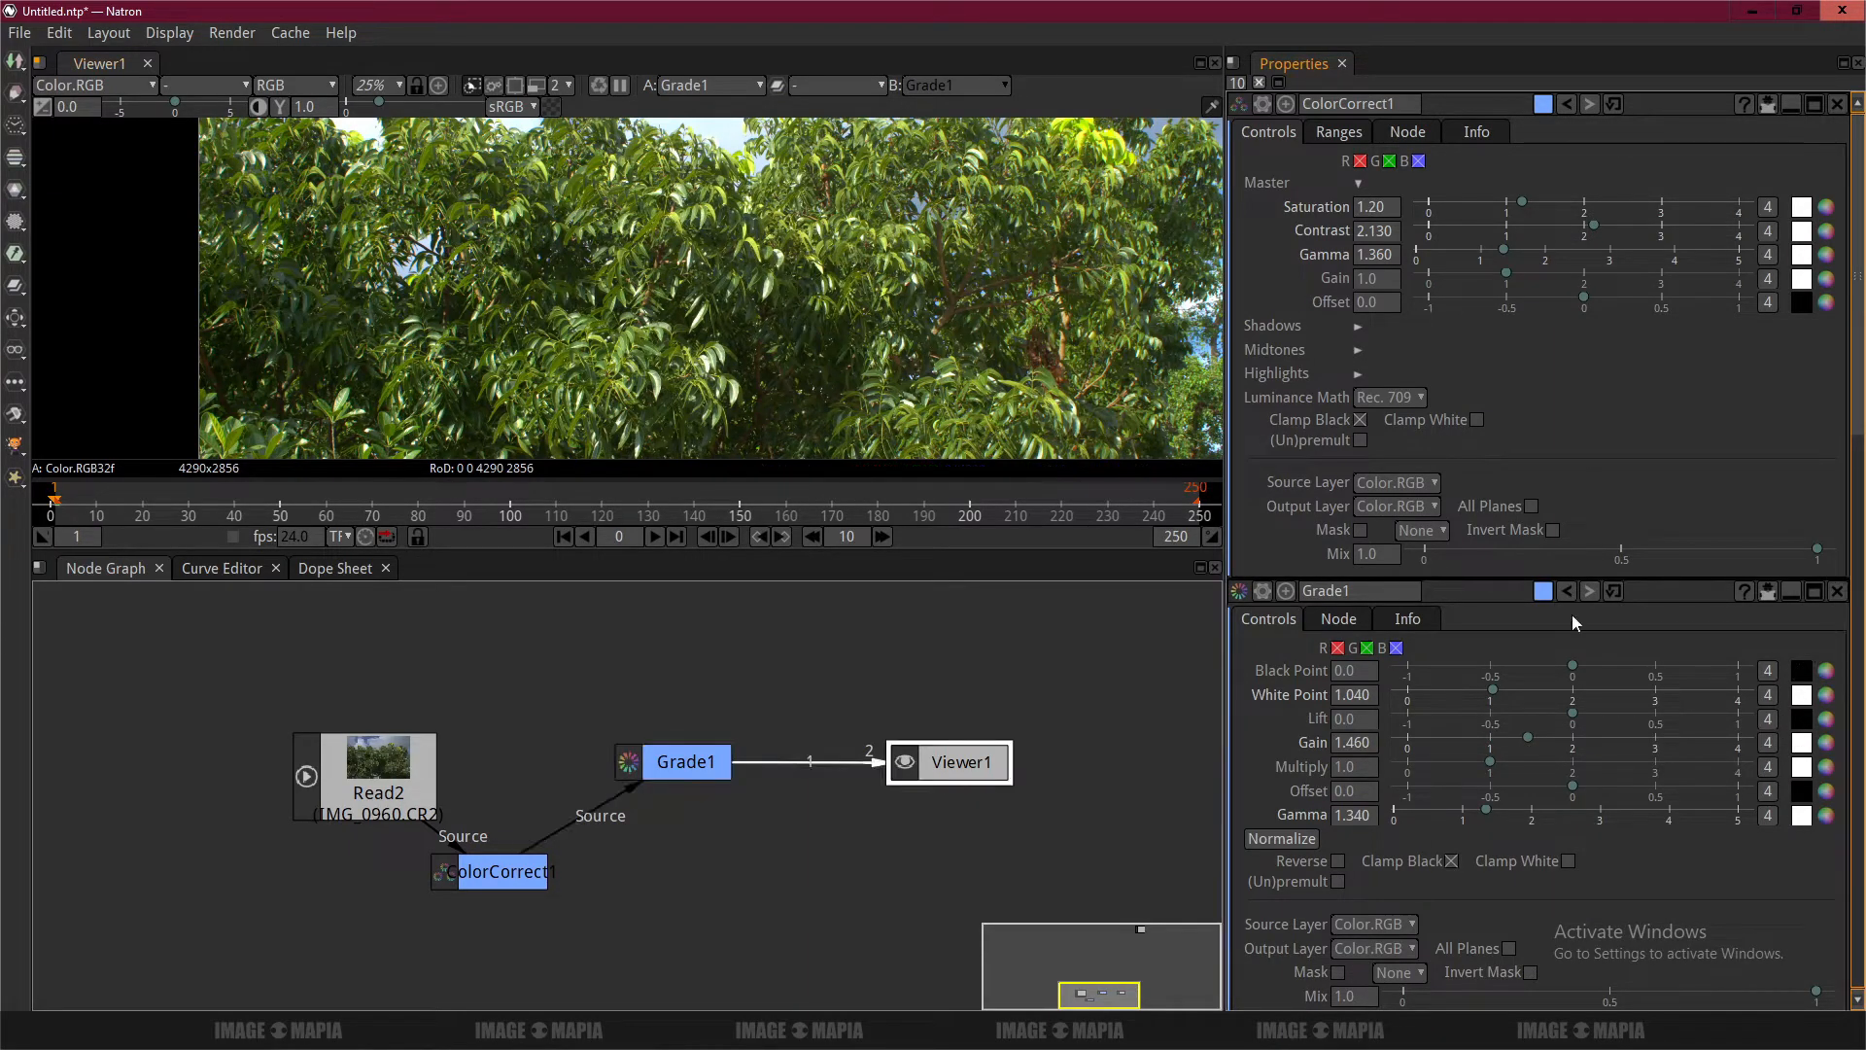
left_click(1355, 767)
left_click(1352, 698)
left_click(1485, 690)
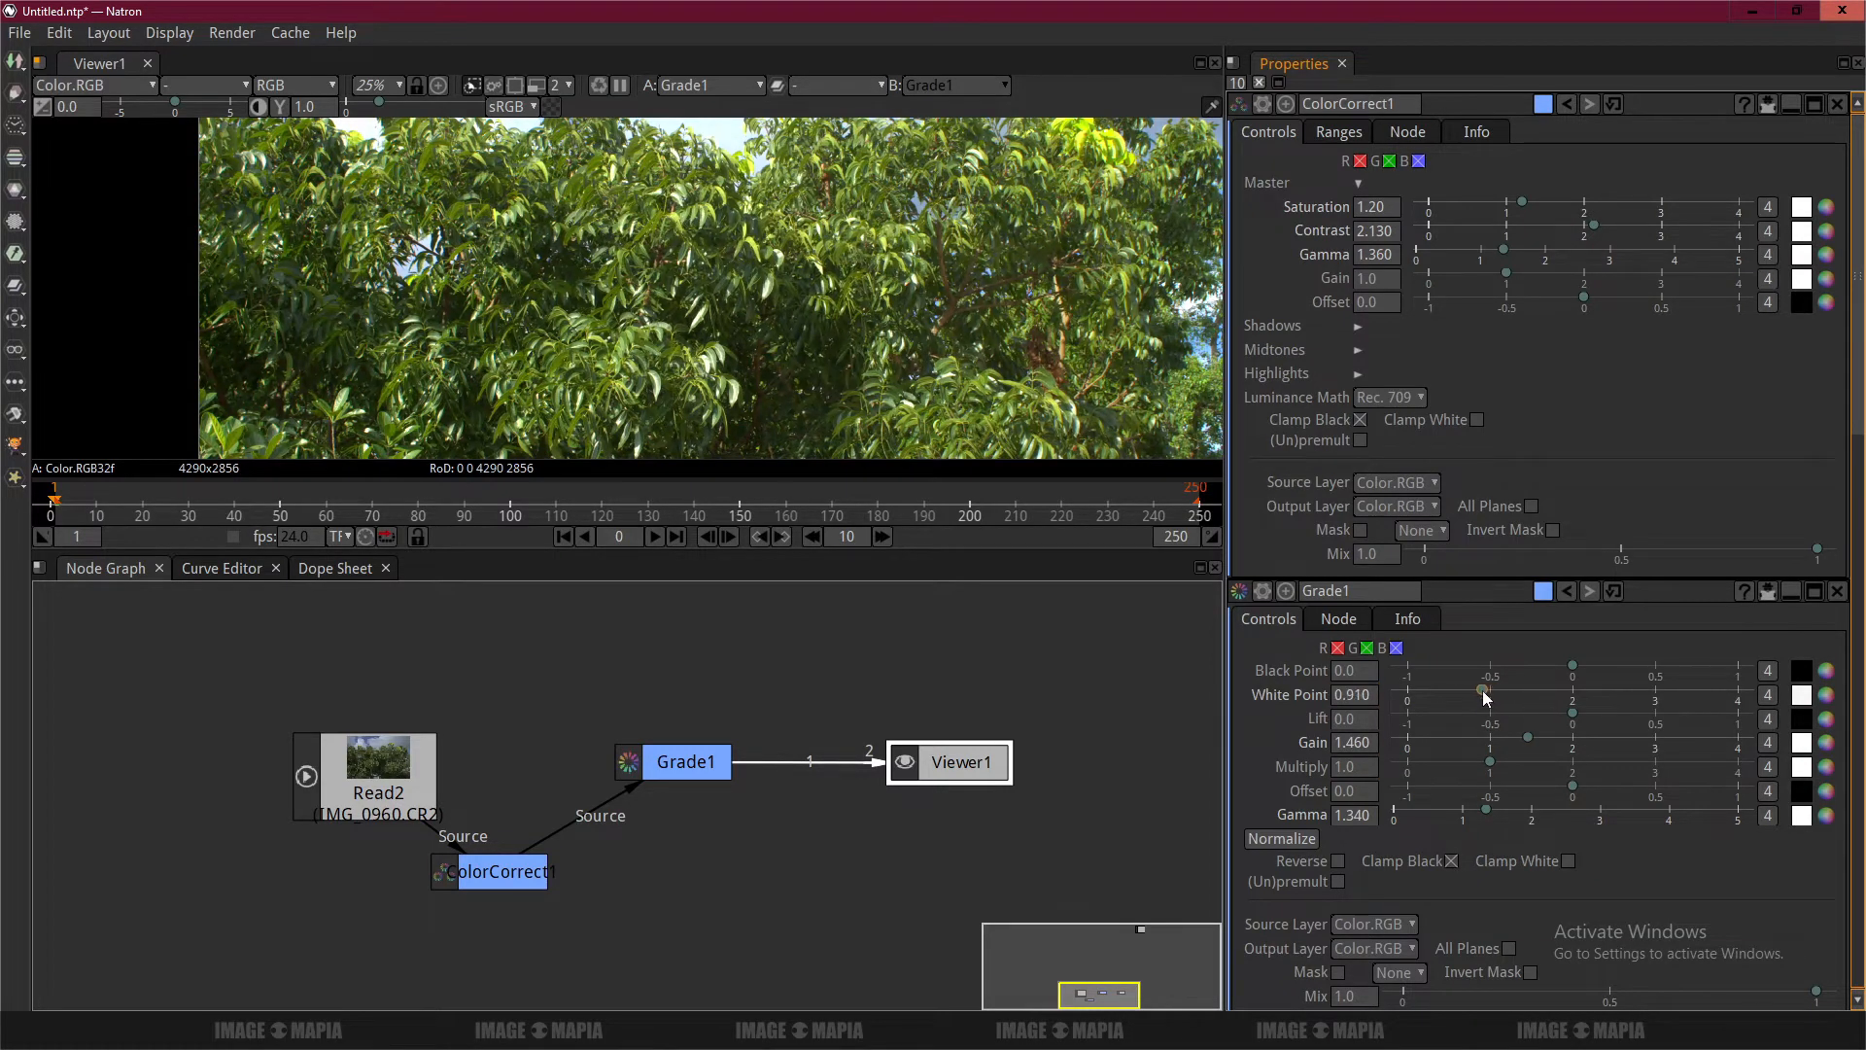
left_click_drag(1484, 691, 1448, 694)
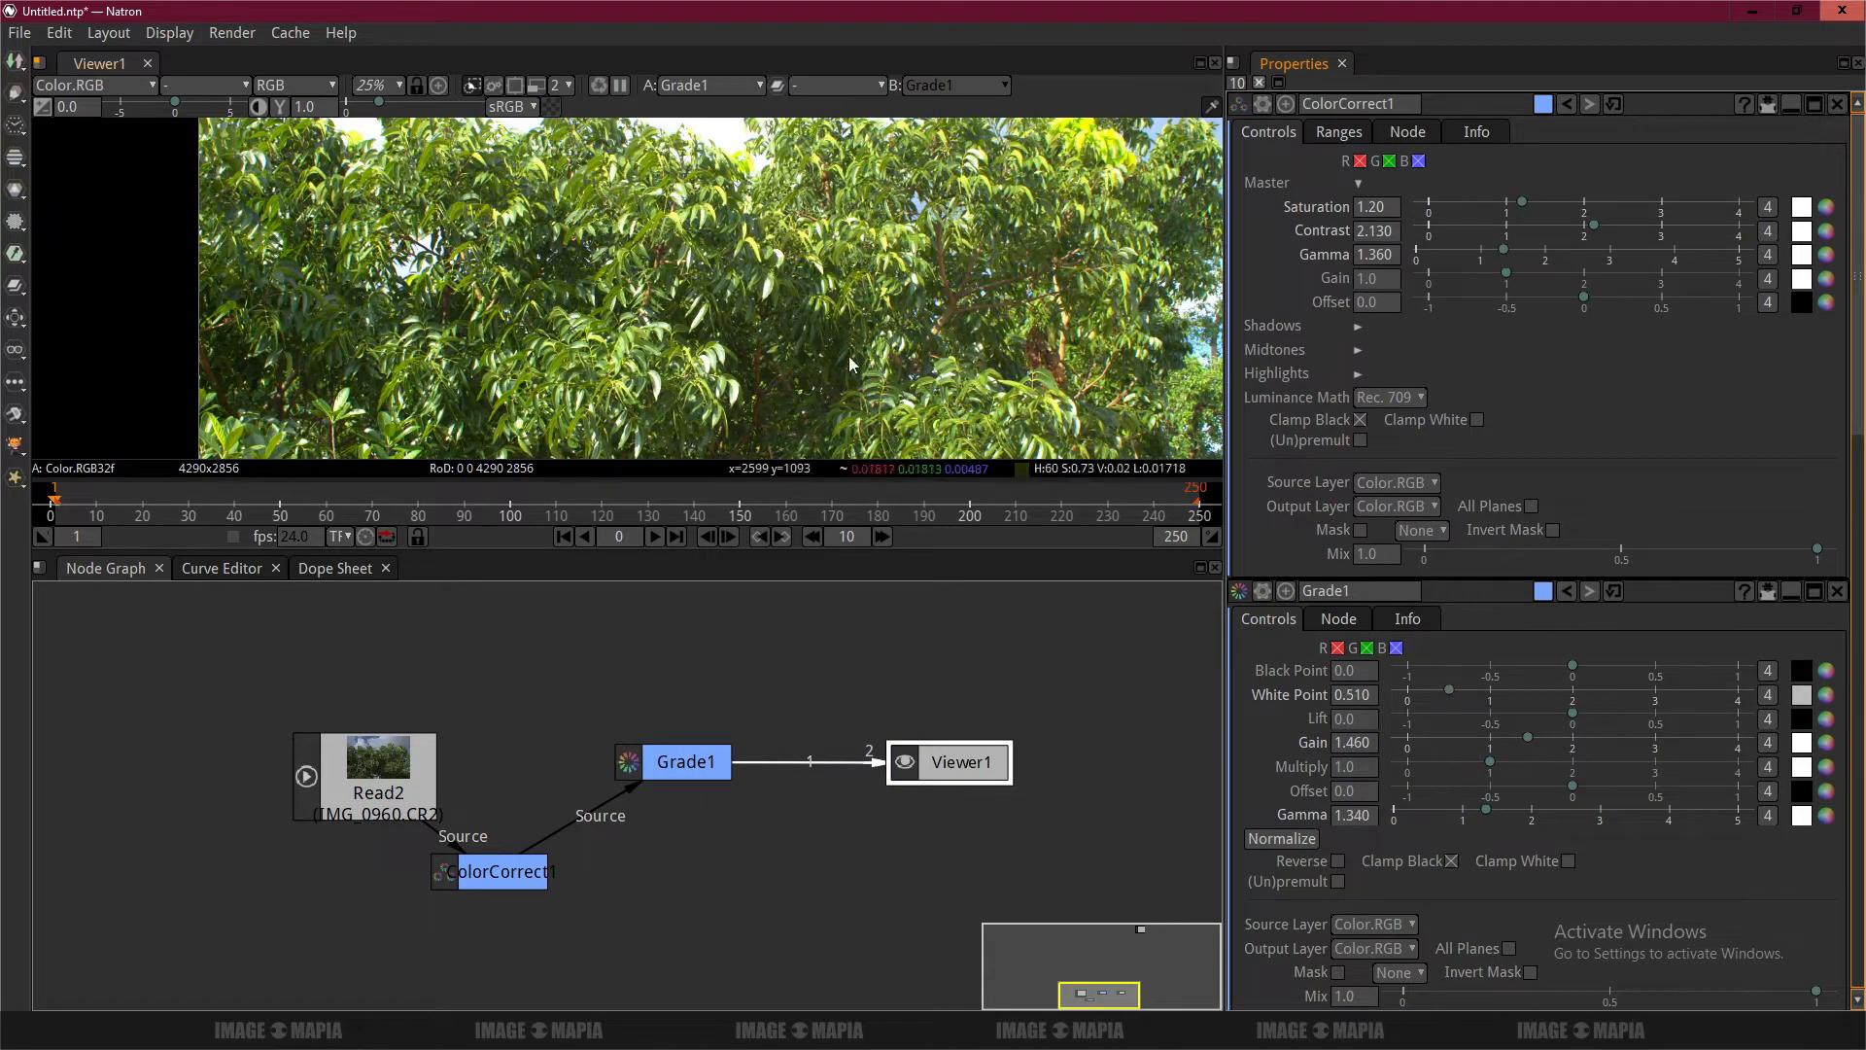
Maximize the viewer and examine the graded photo, both whole and in close-up on the leaves.
scroll(849, 356, "up", 2)
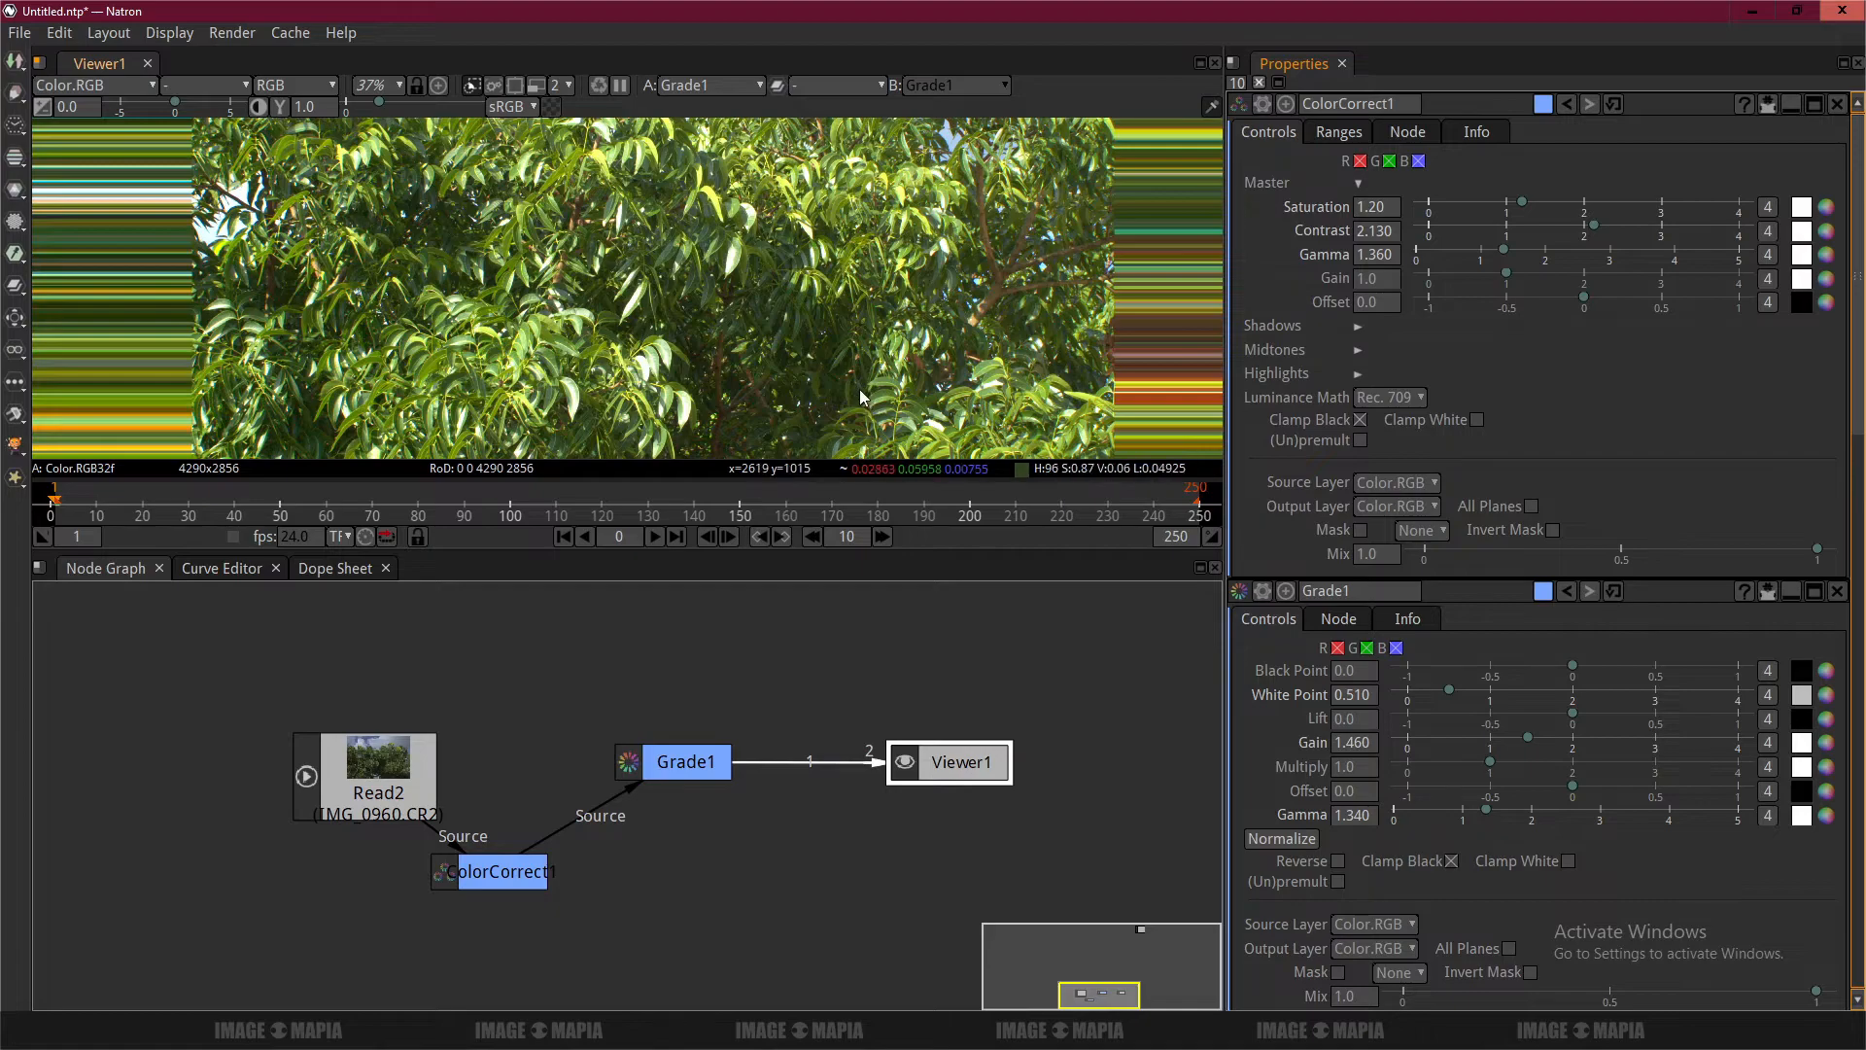
key("space")
scroll(863, 409, "down", 2)
left_click_drag(867, 426, 975, 603)
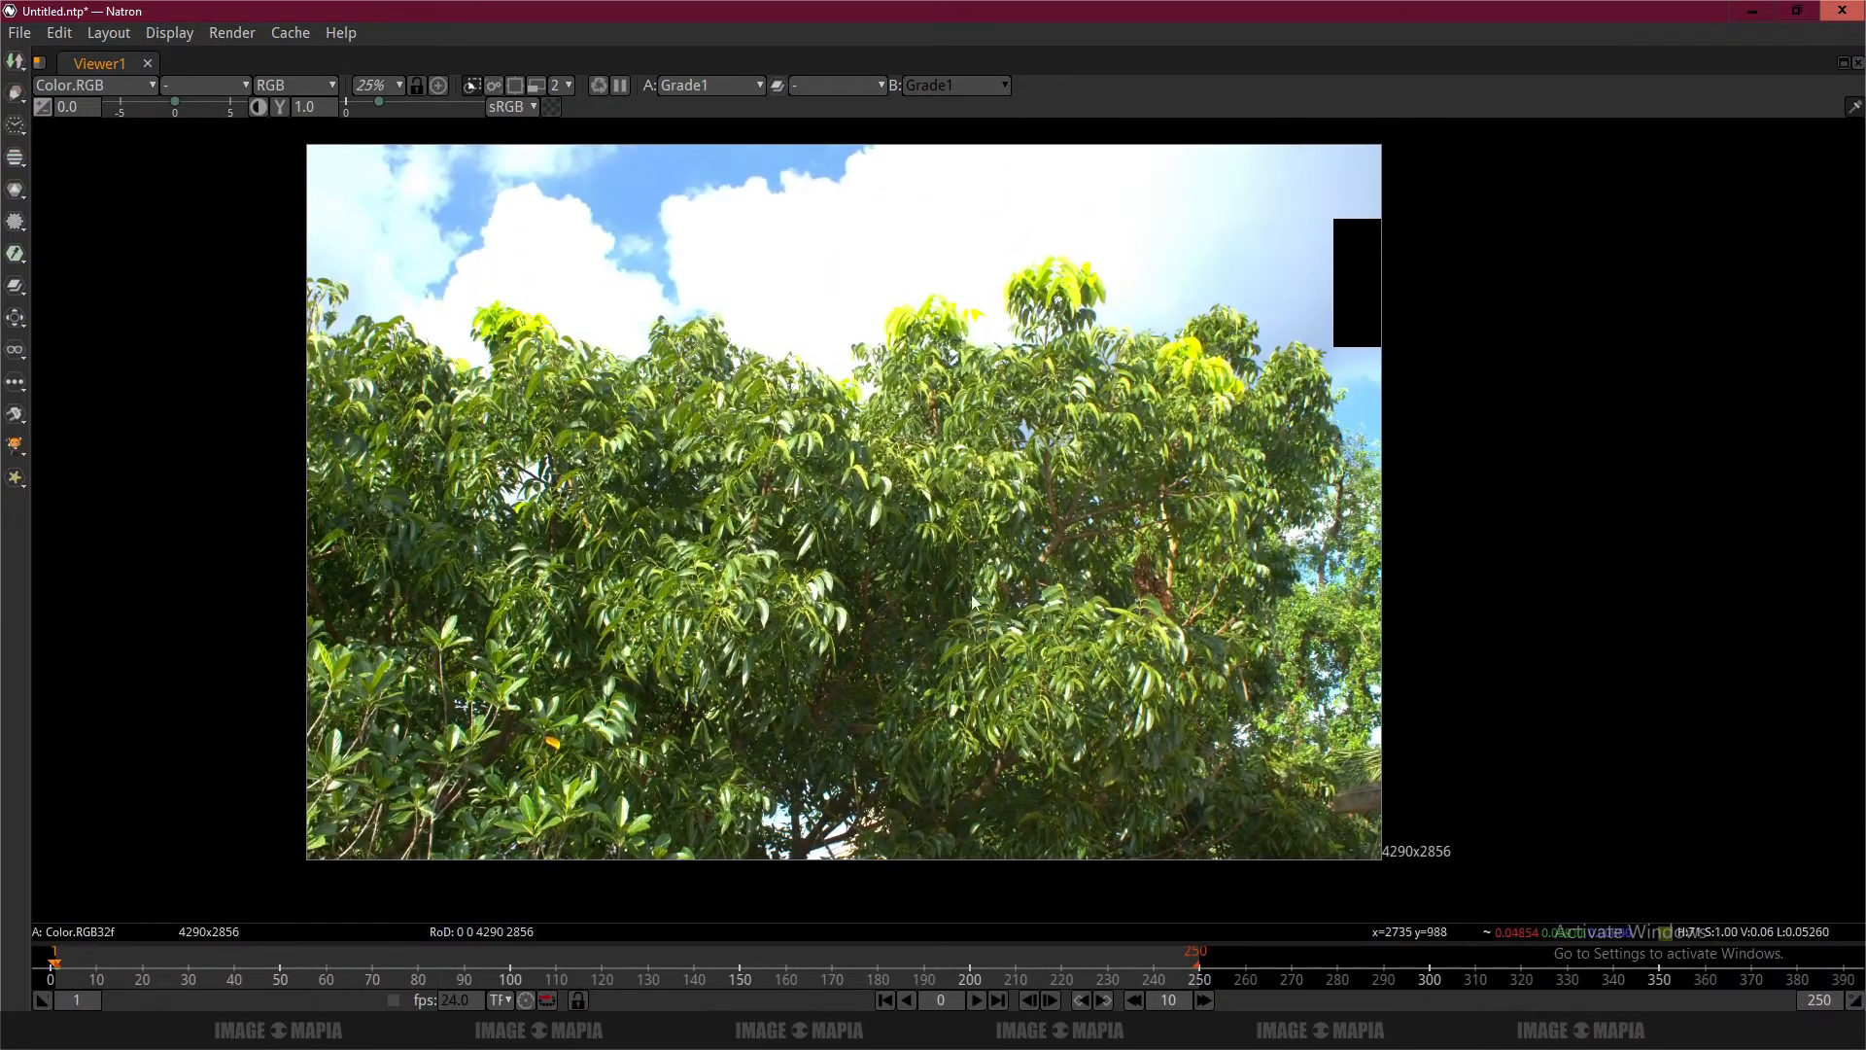
scroll(933, 563, "up", 3)
scroll(935, 568, "up", 3)
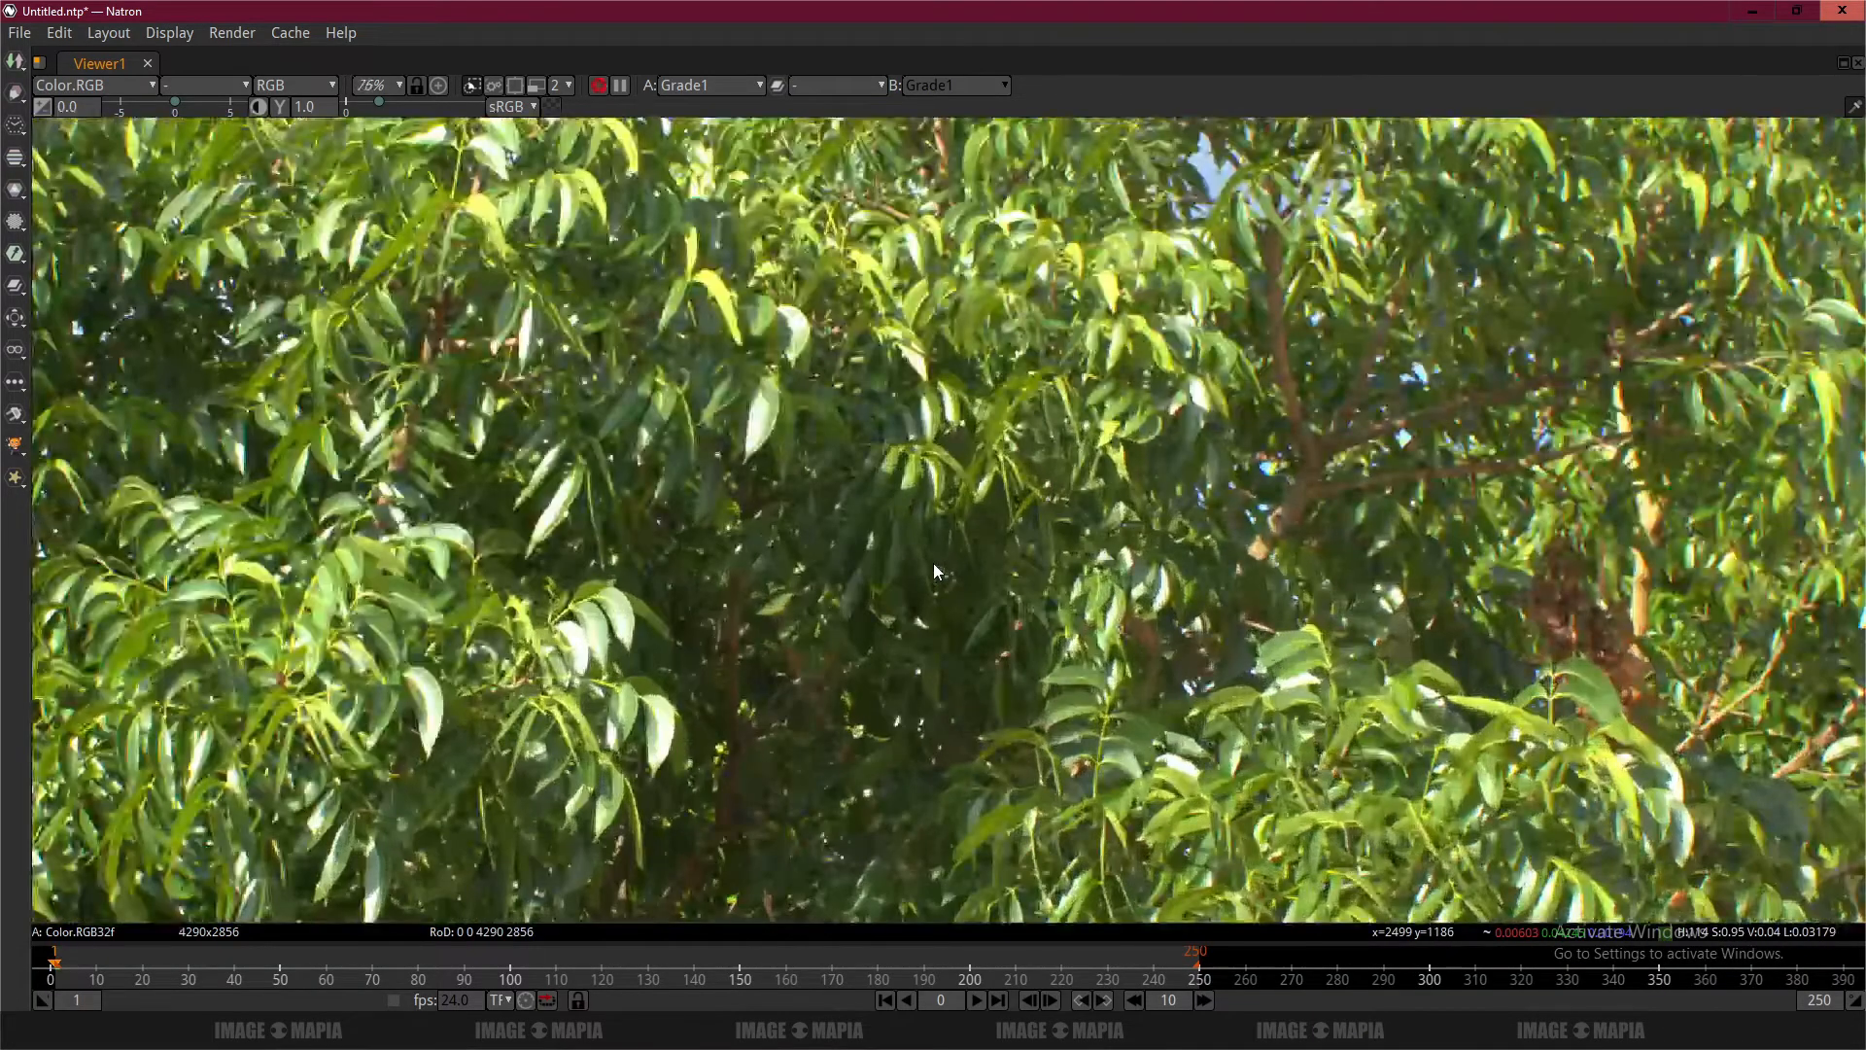
scroll(936, 572, "down", 6)
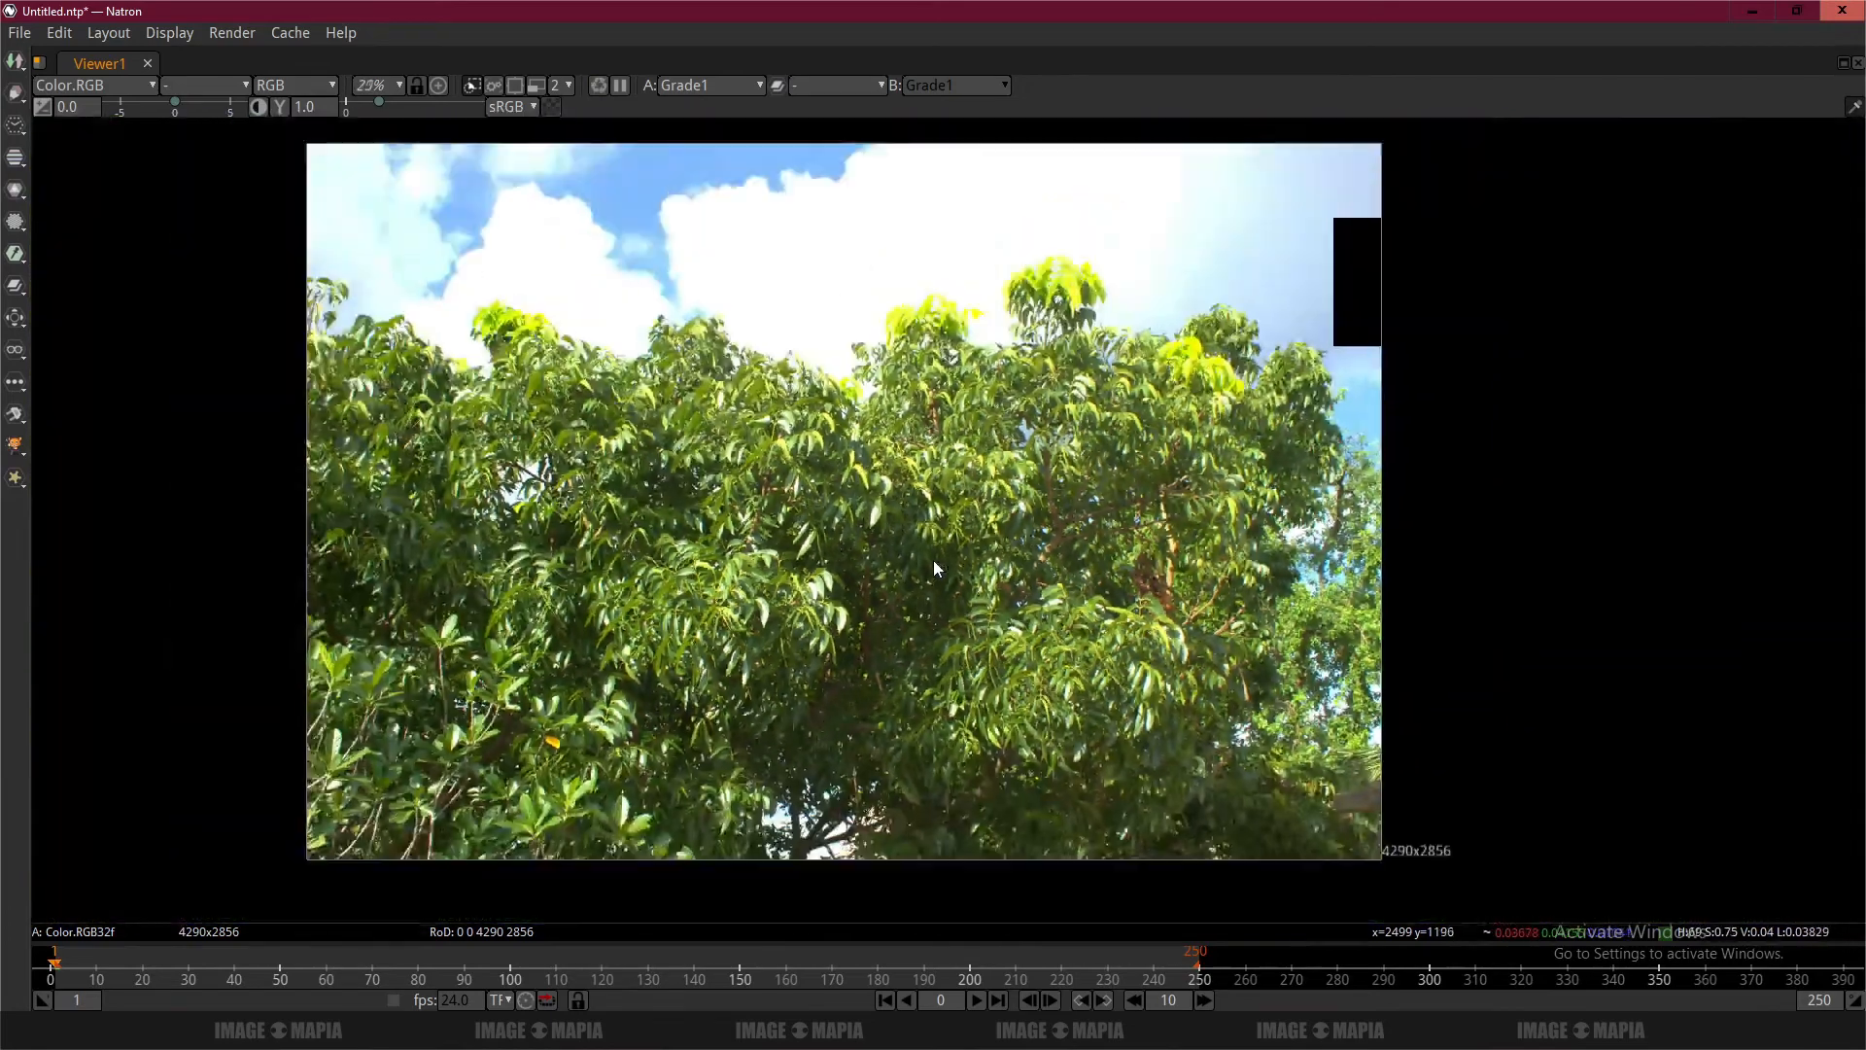
scroll(934, 560, "down", 1)
Turn on the viewer's proxy mode at level 2, inspect the photo up close, and restore the full workspace layout.
left_click(536, 86)
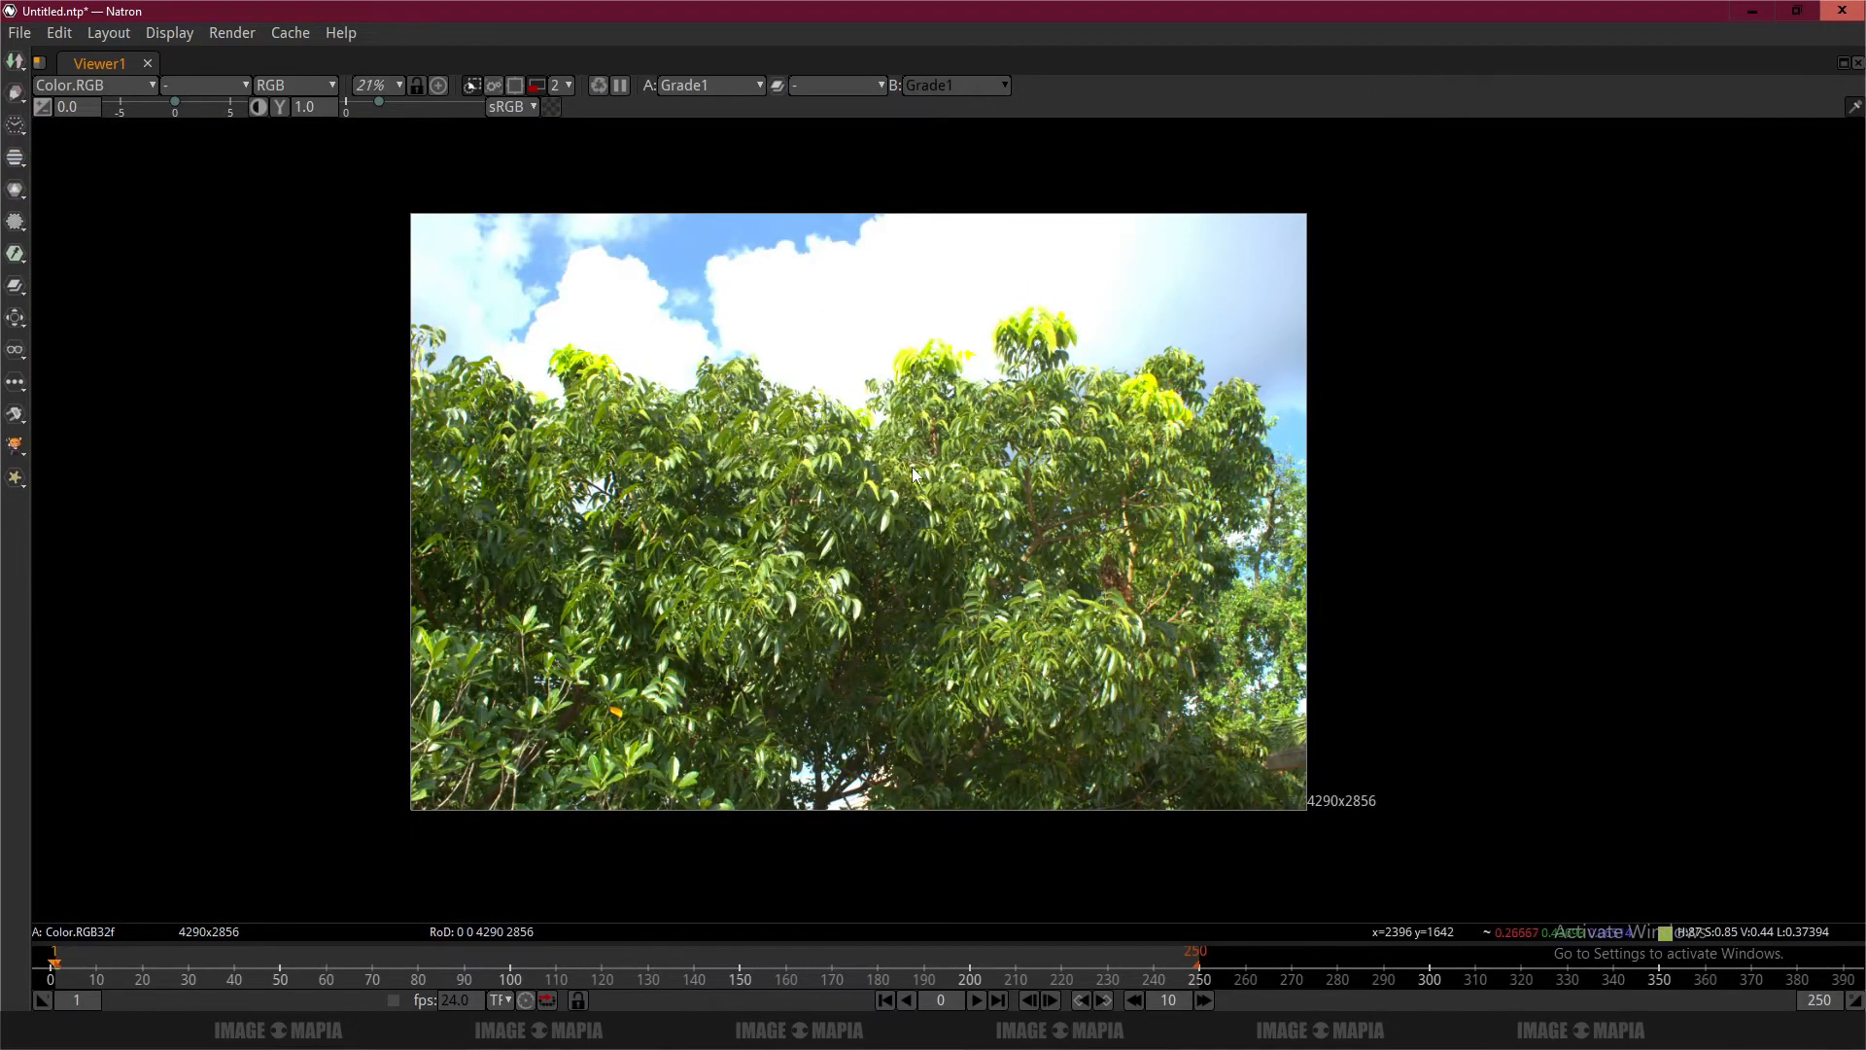
scroll(900, 514, "up", 4)
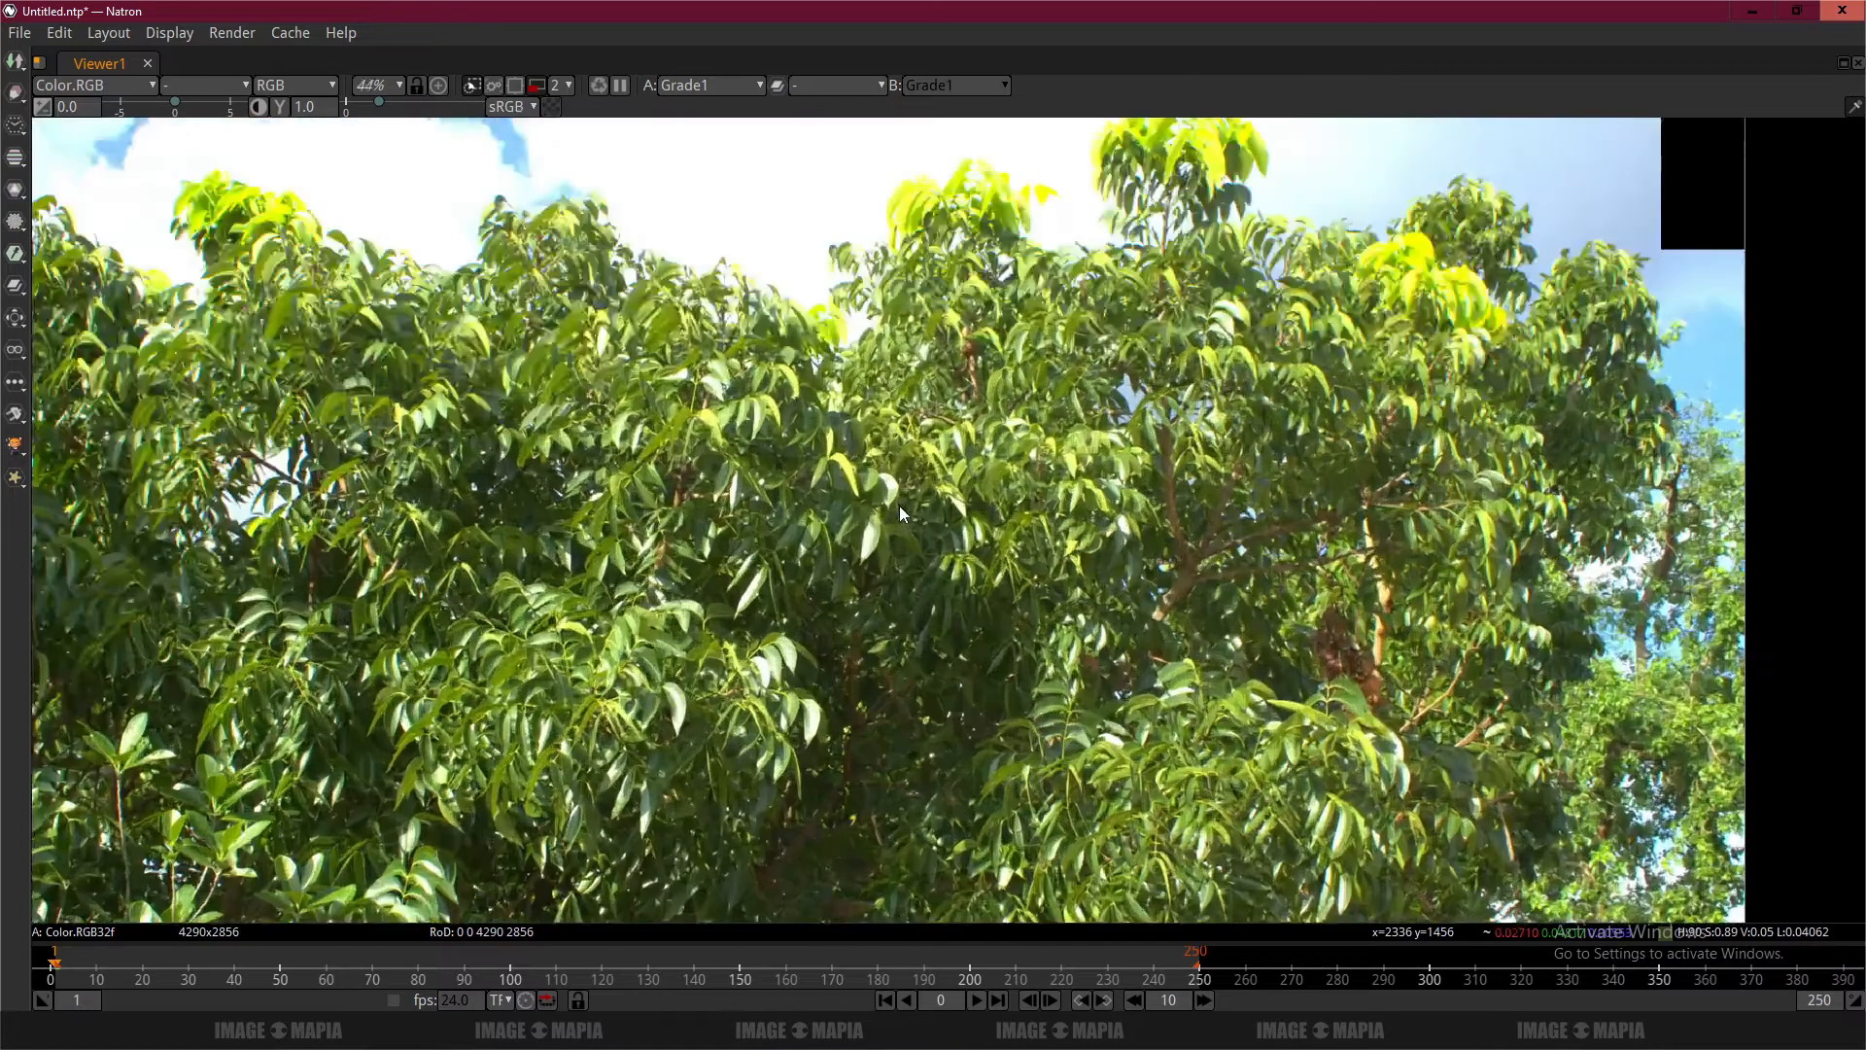
scroll(900, 505, "down", 4)
key("space")
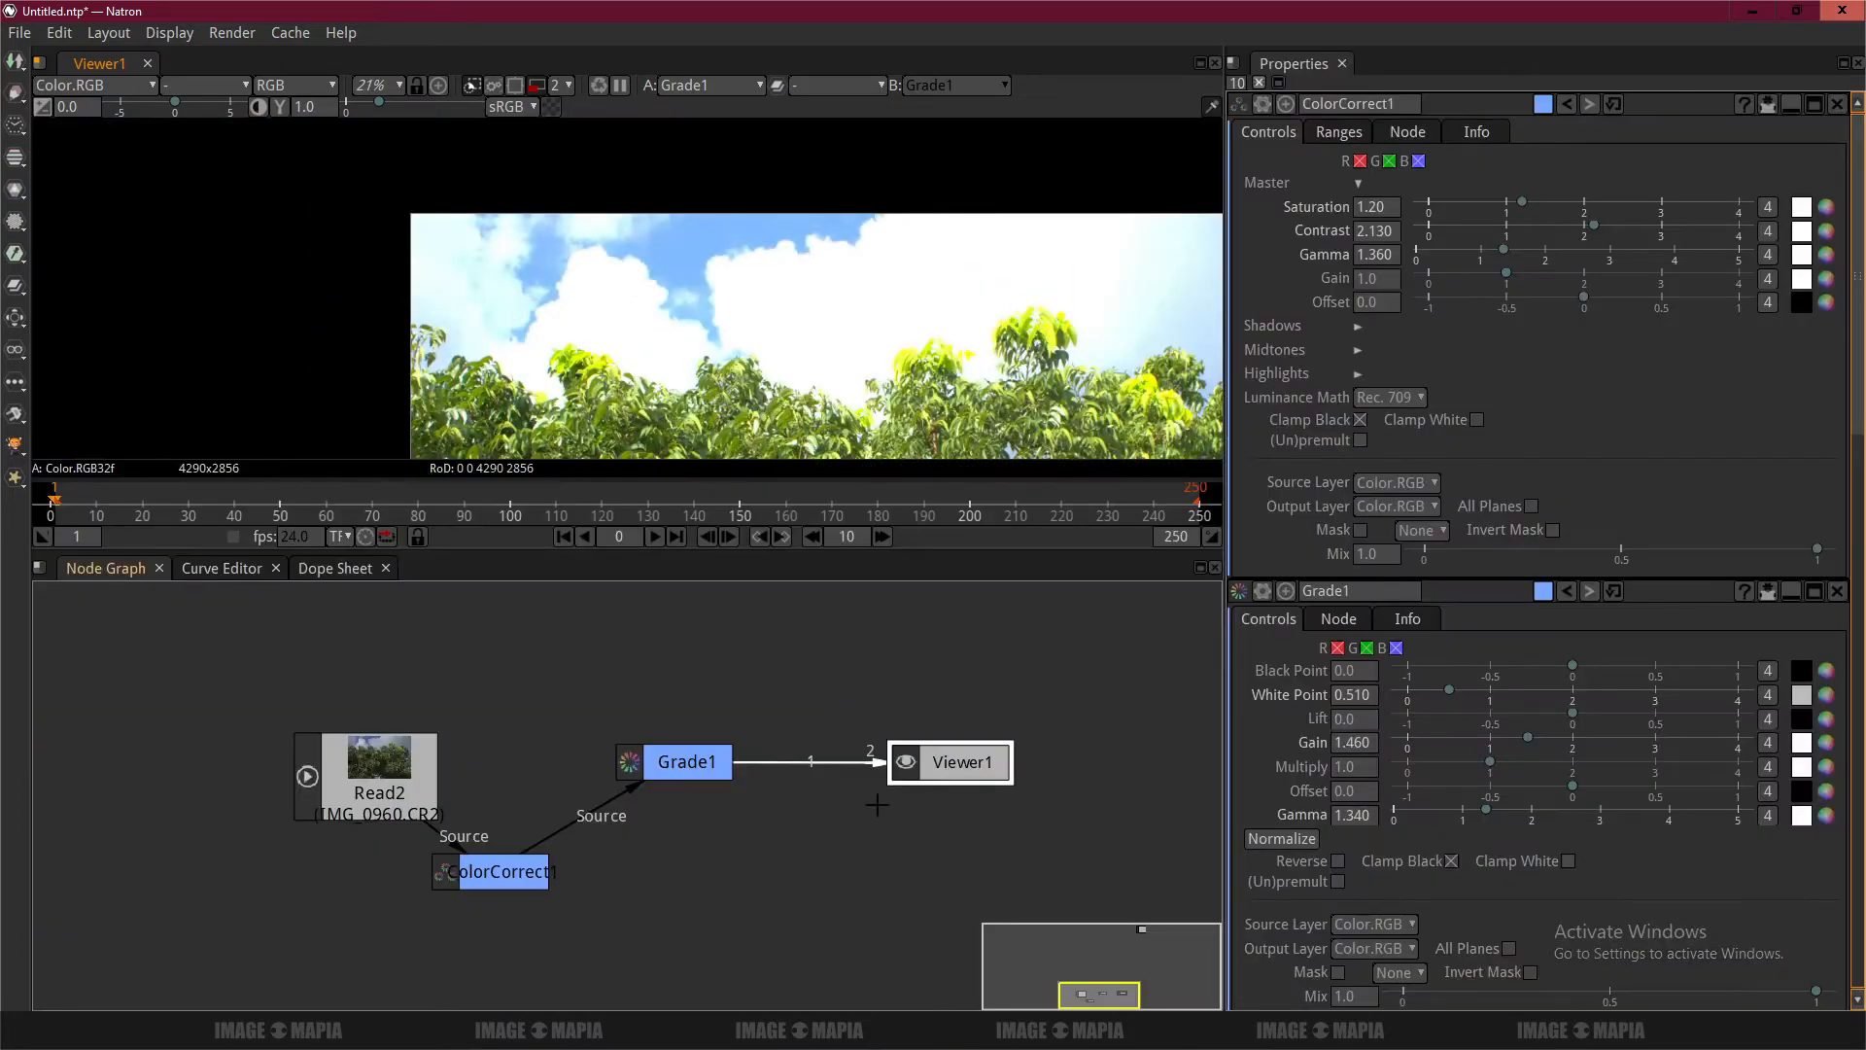
Move Grade1 slightly lower in the node graph and add a second ColorCorrect node directly after Read2.
left_click_drag(717, 770, 743, 817)
left_click(388, 768)
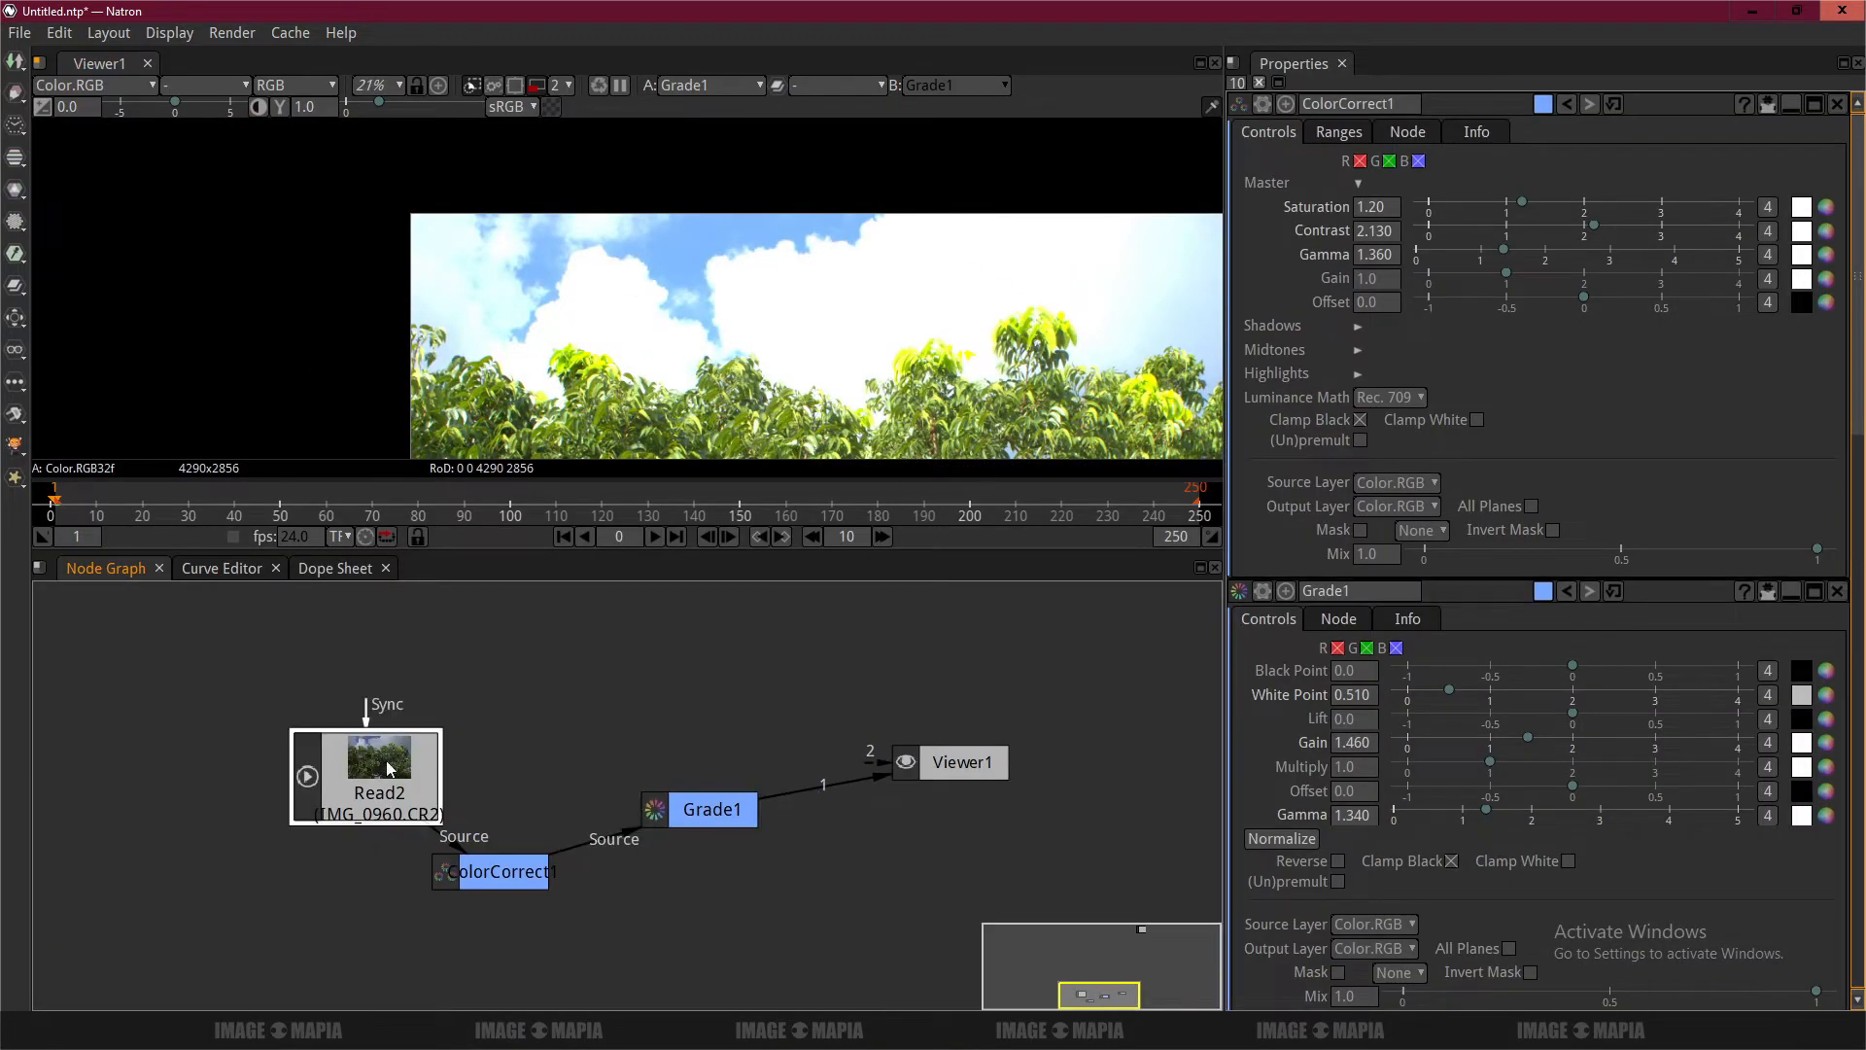
key("c")
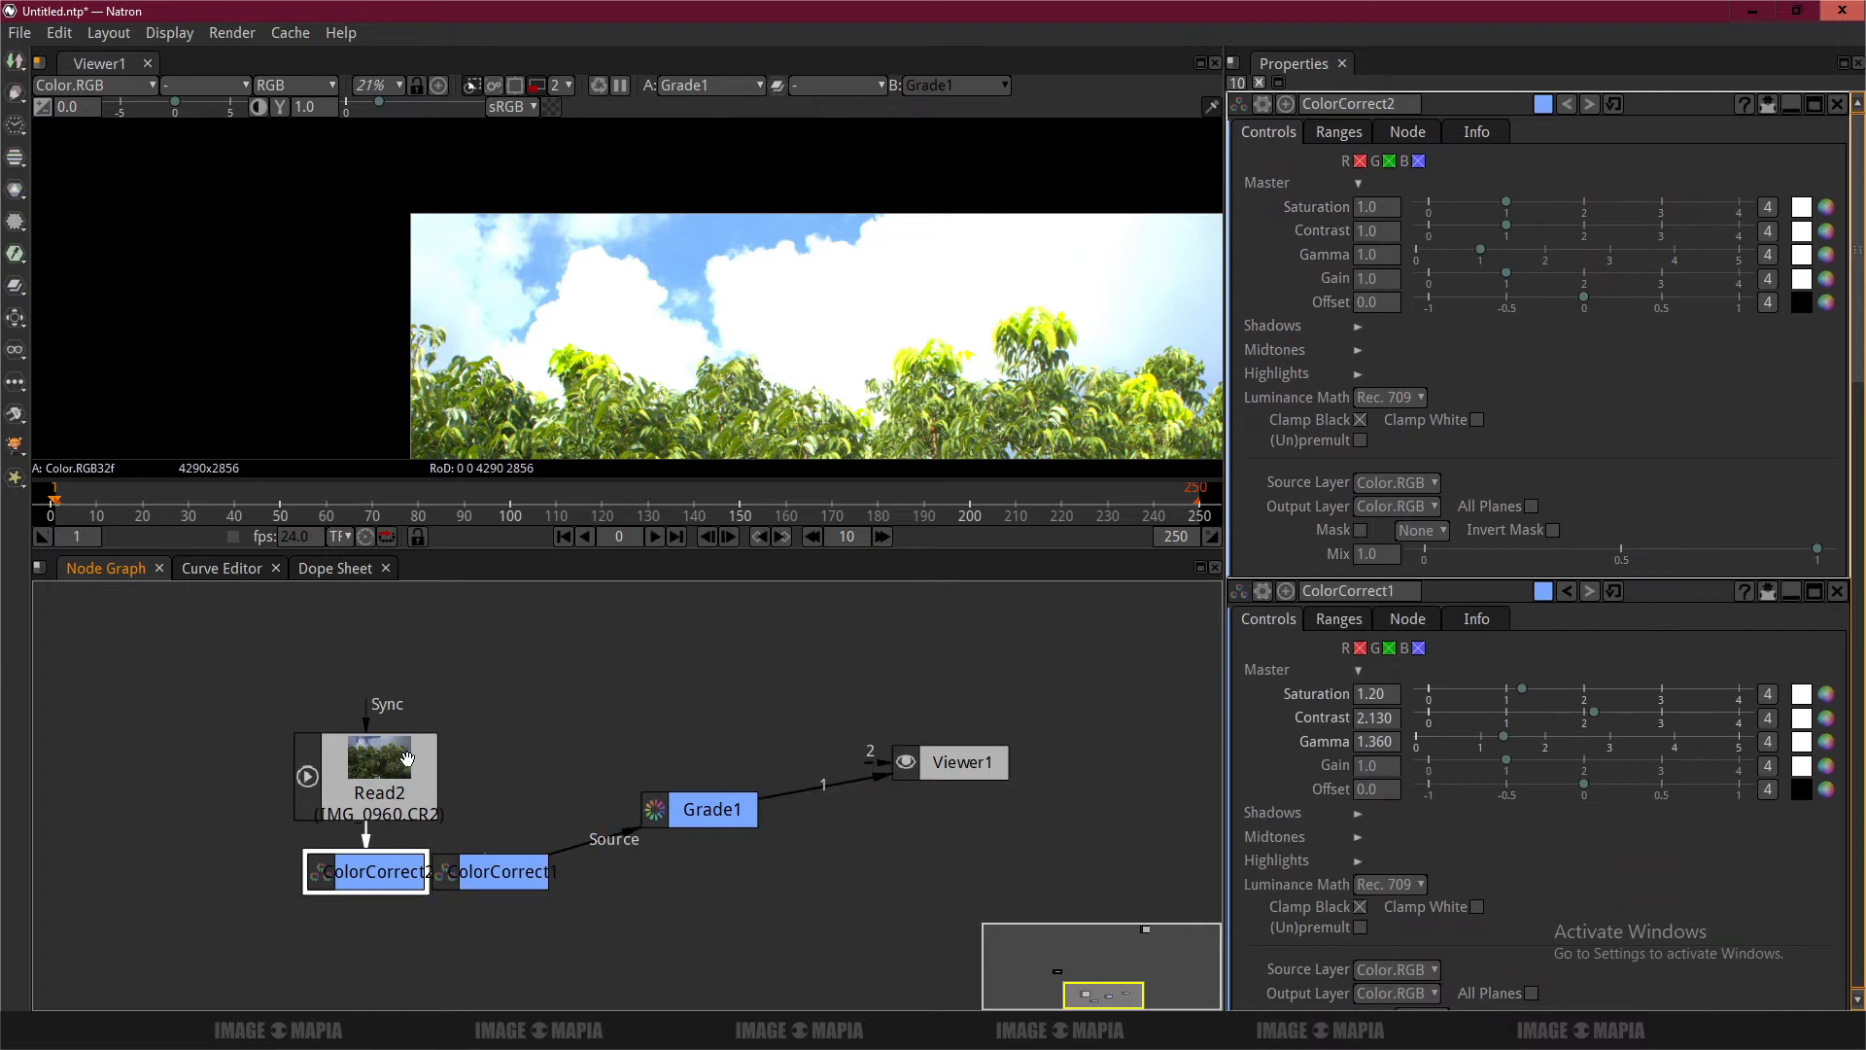
Delete the ColorCorrect2 node so Read2 feeds straight into ColorCorrect1.
double_click(407, 759)
left_click(389, 875)
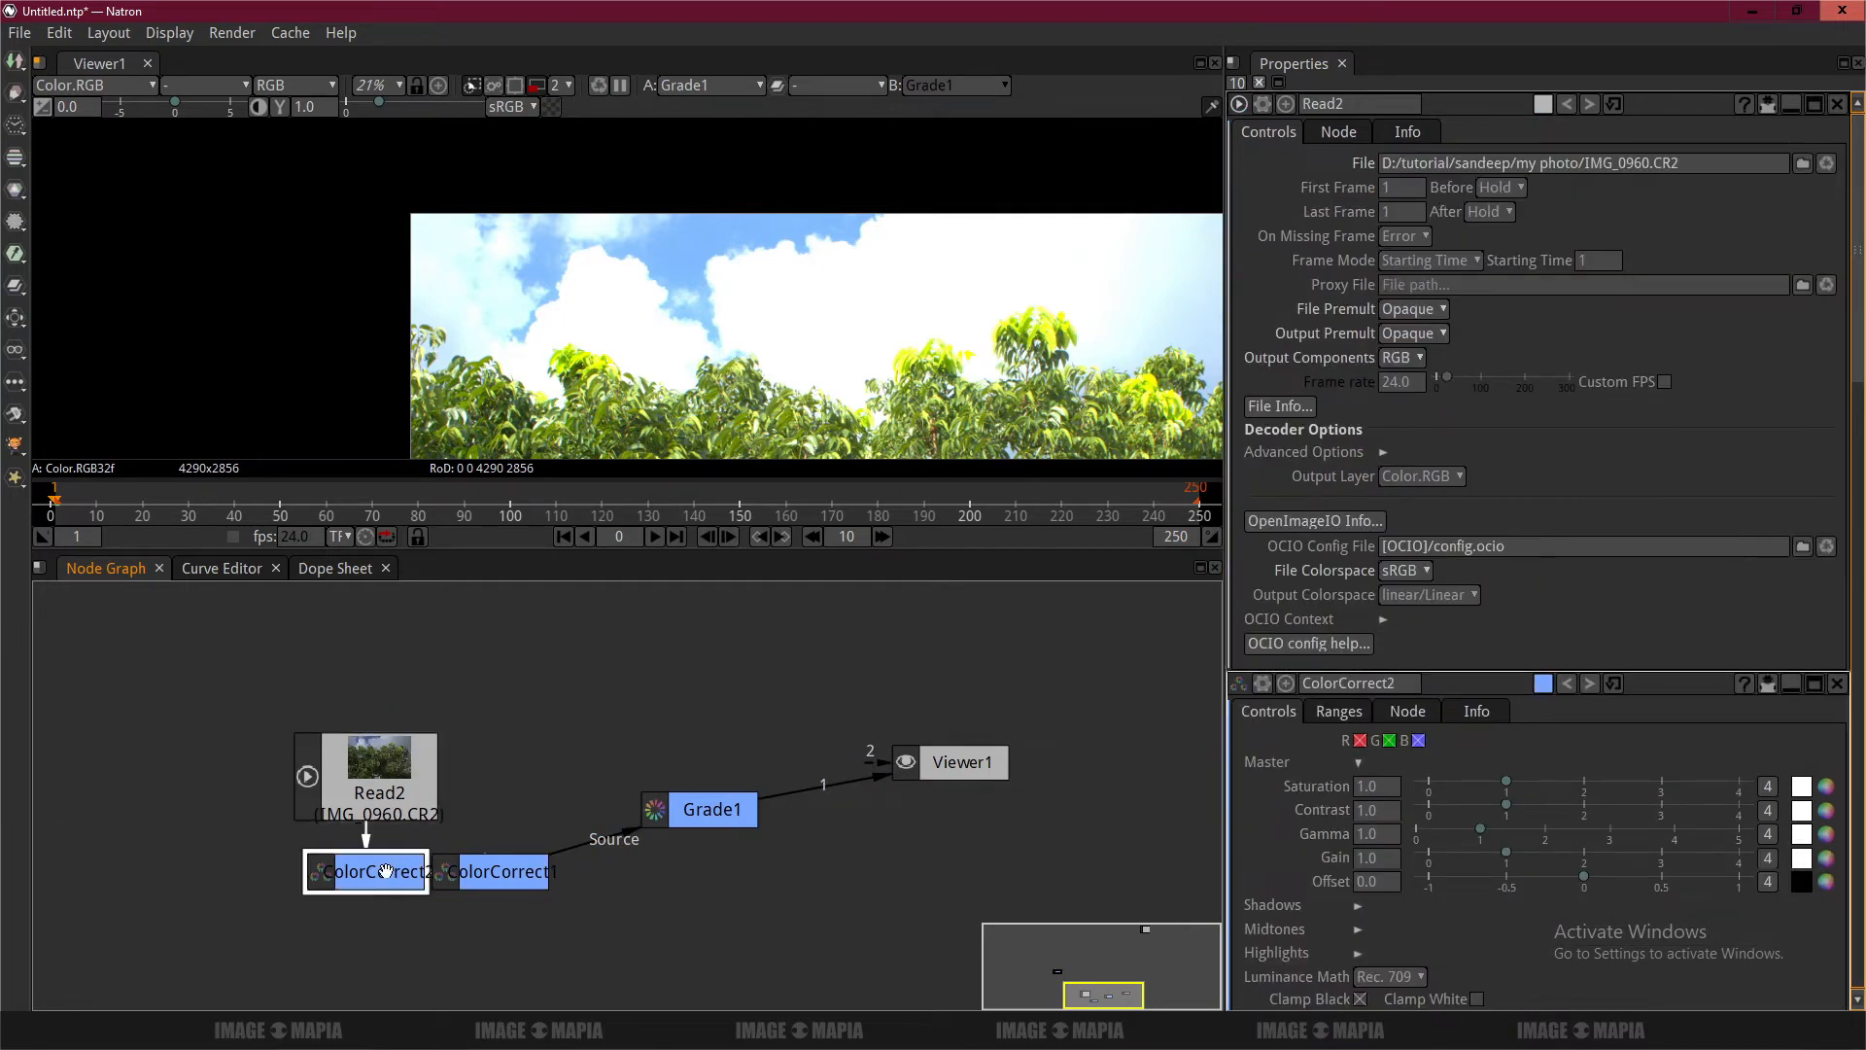
key("Delete")
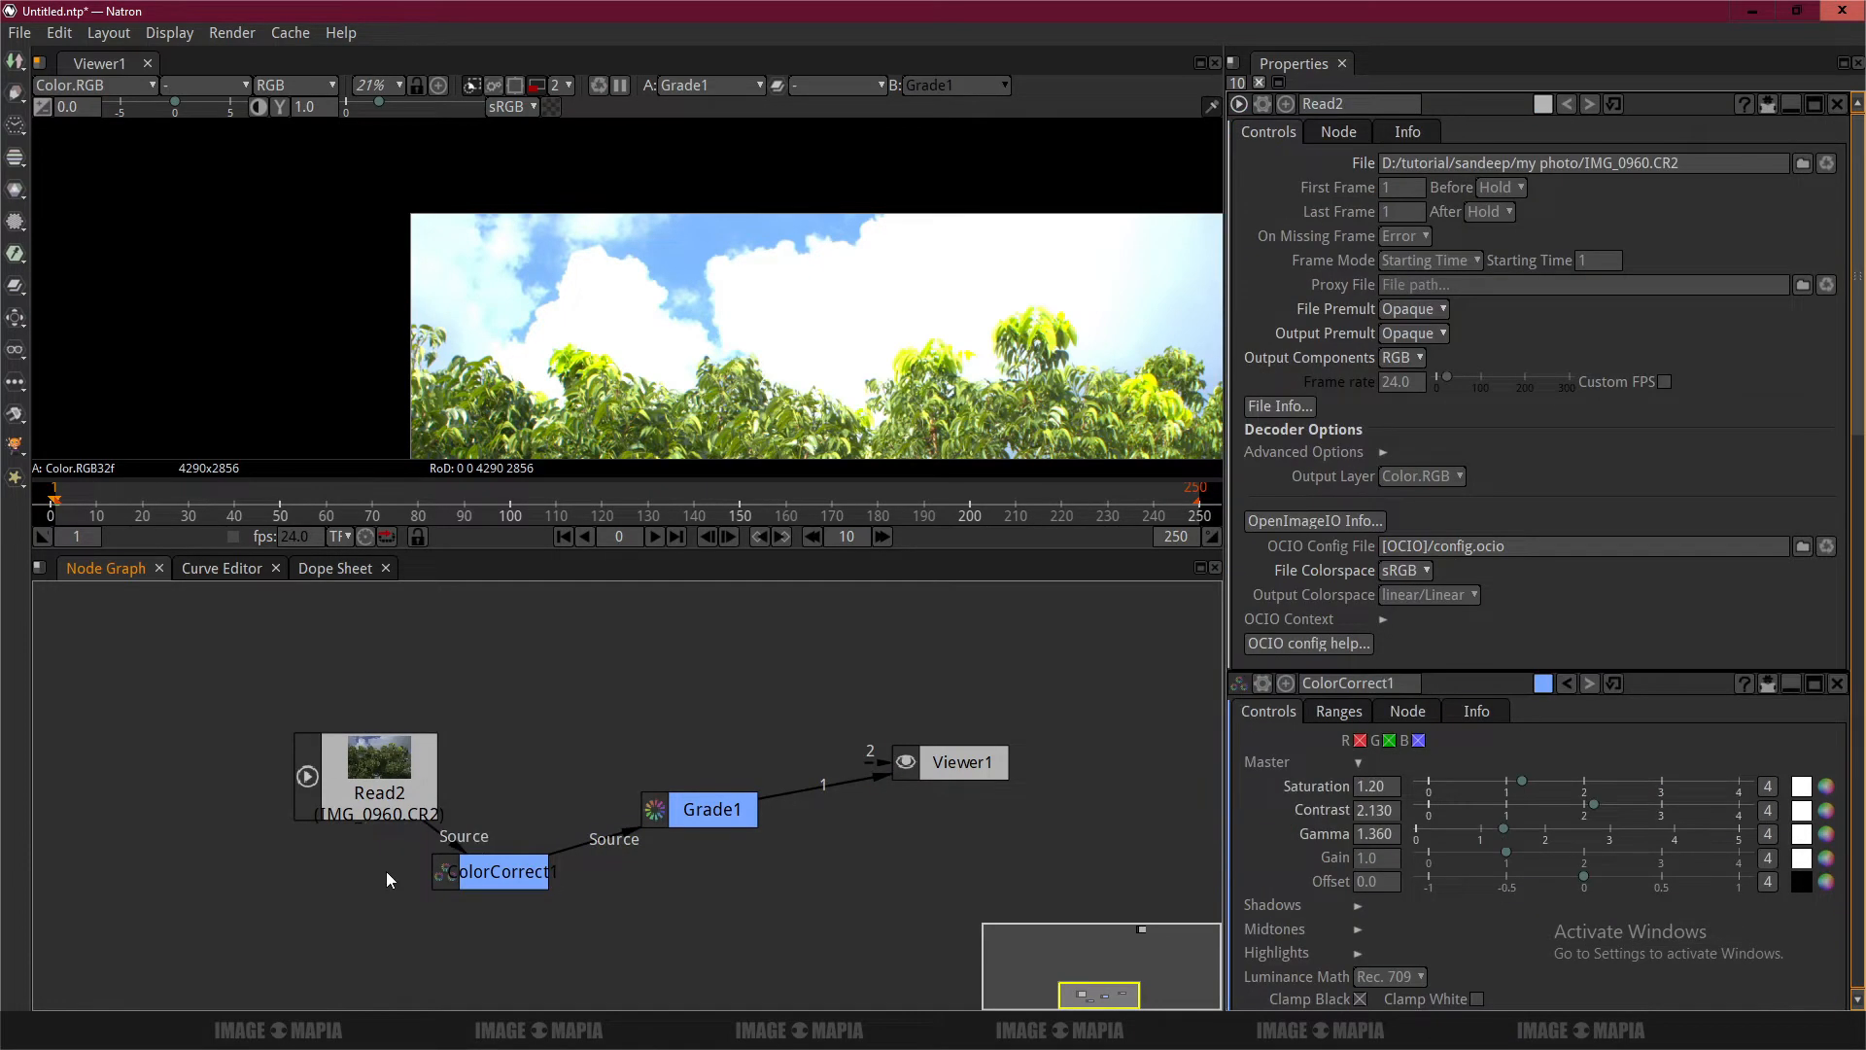
Duplicate the Read2 node, place the copy above the chain, and connect it to Viewer1's second input.
left_click(379, 773)
key("ctrl+c")
key("ctrl+v")
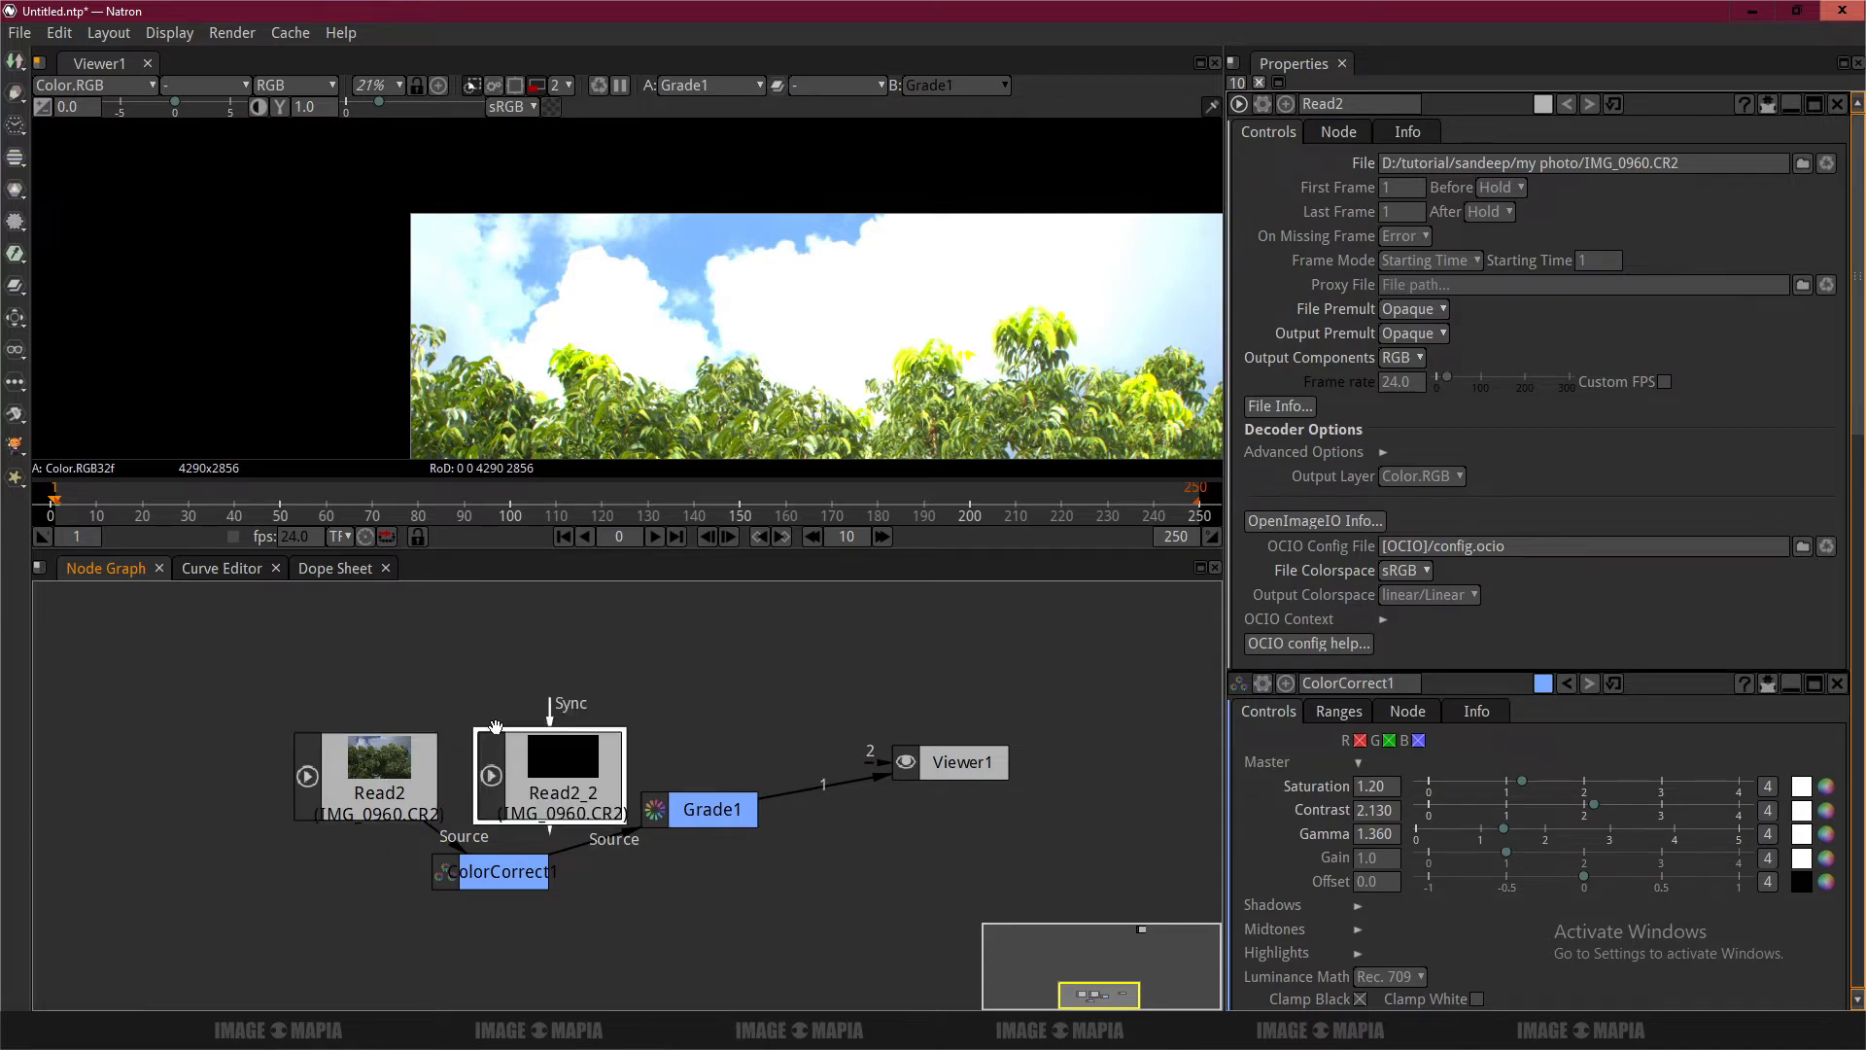
left_click_drag(537, 753, 531, 652)
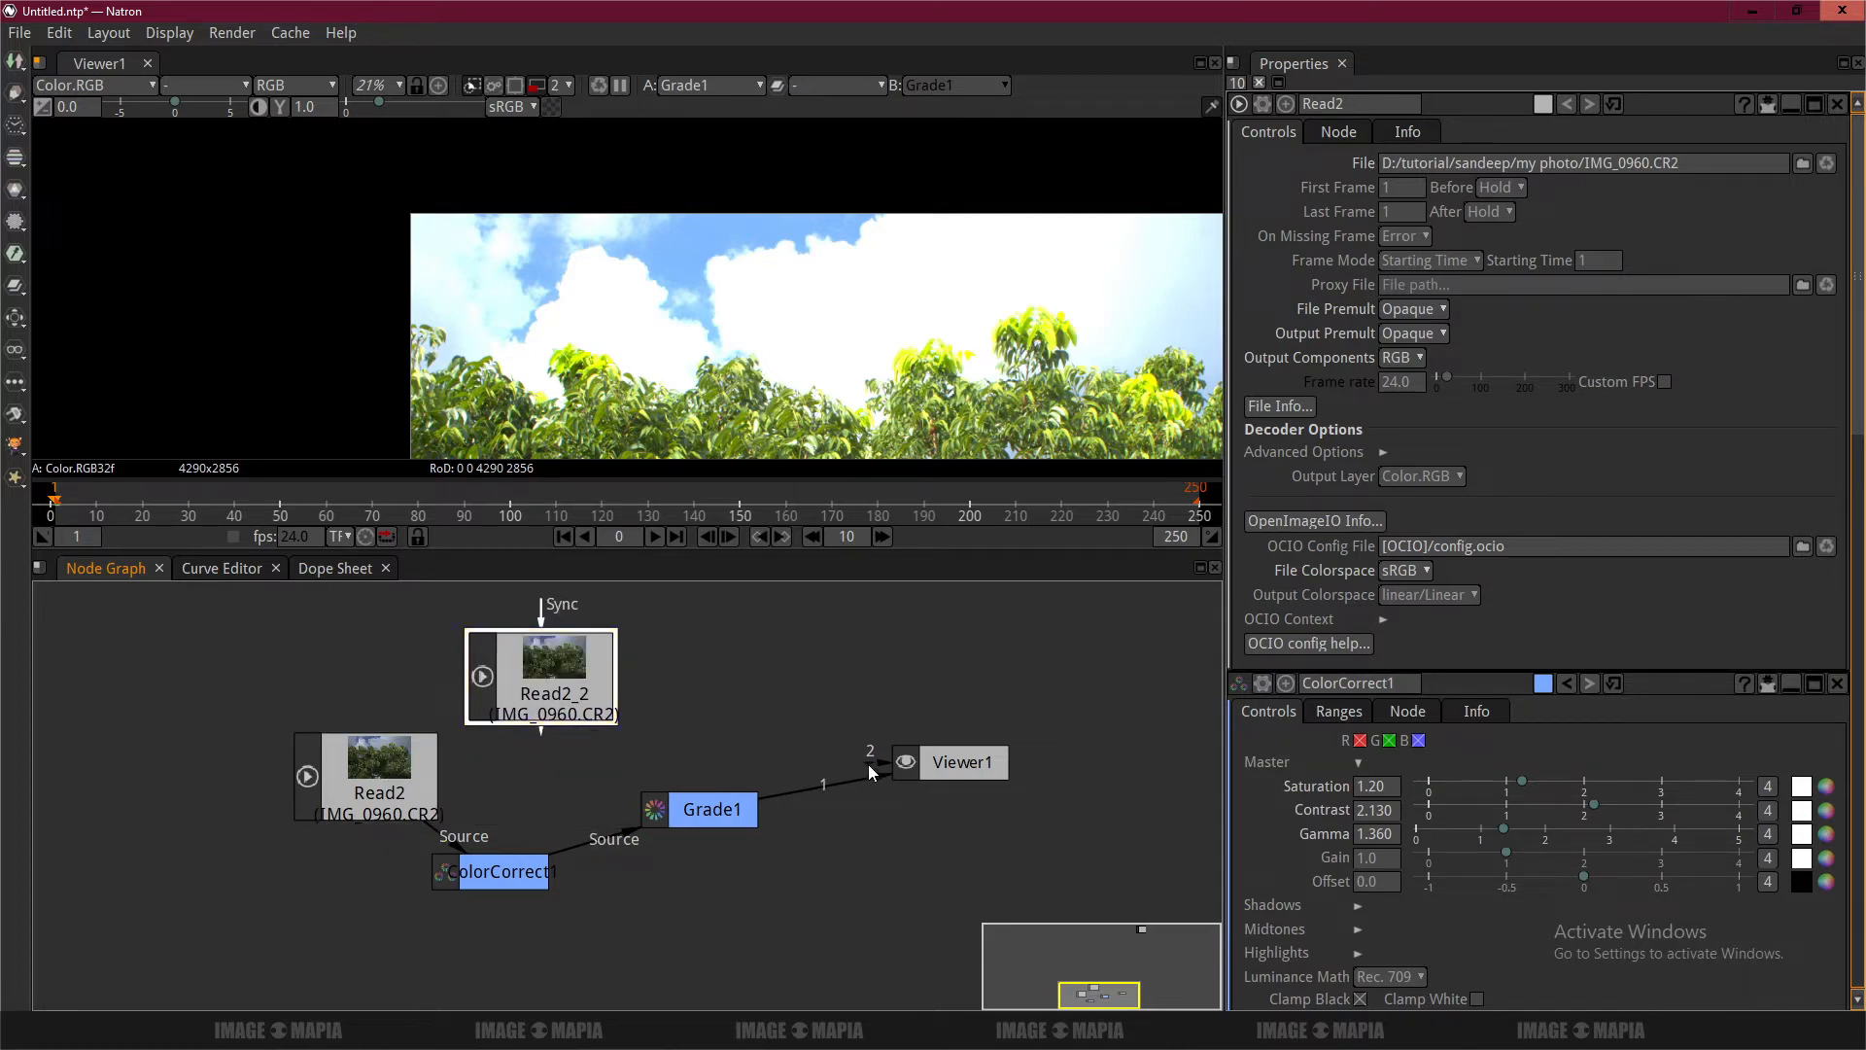
left_click_drag(873, 763, 593, 680)
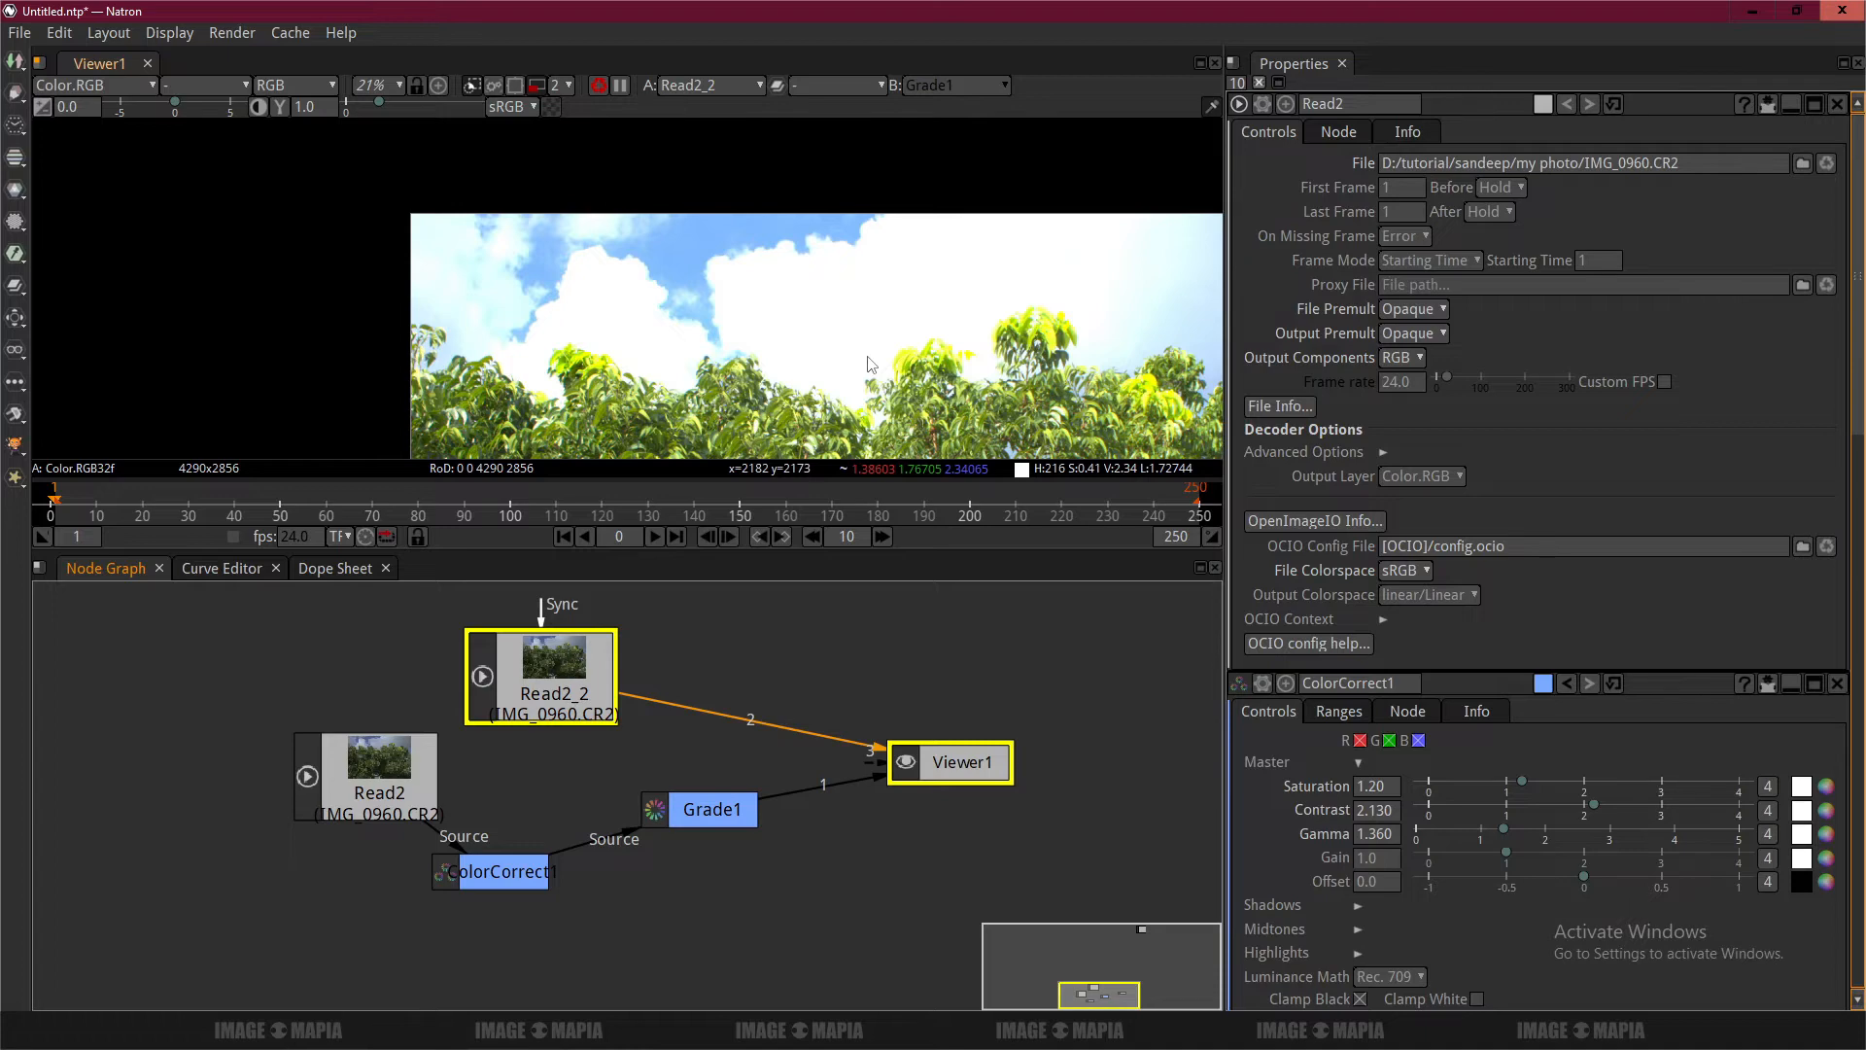
Maximize the viewer and compare Read2_2 with Grade1 using W-Under, placing the vertical wipe near the photo's middle.
key("space")
left_click(817, 87)
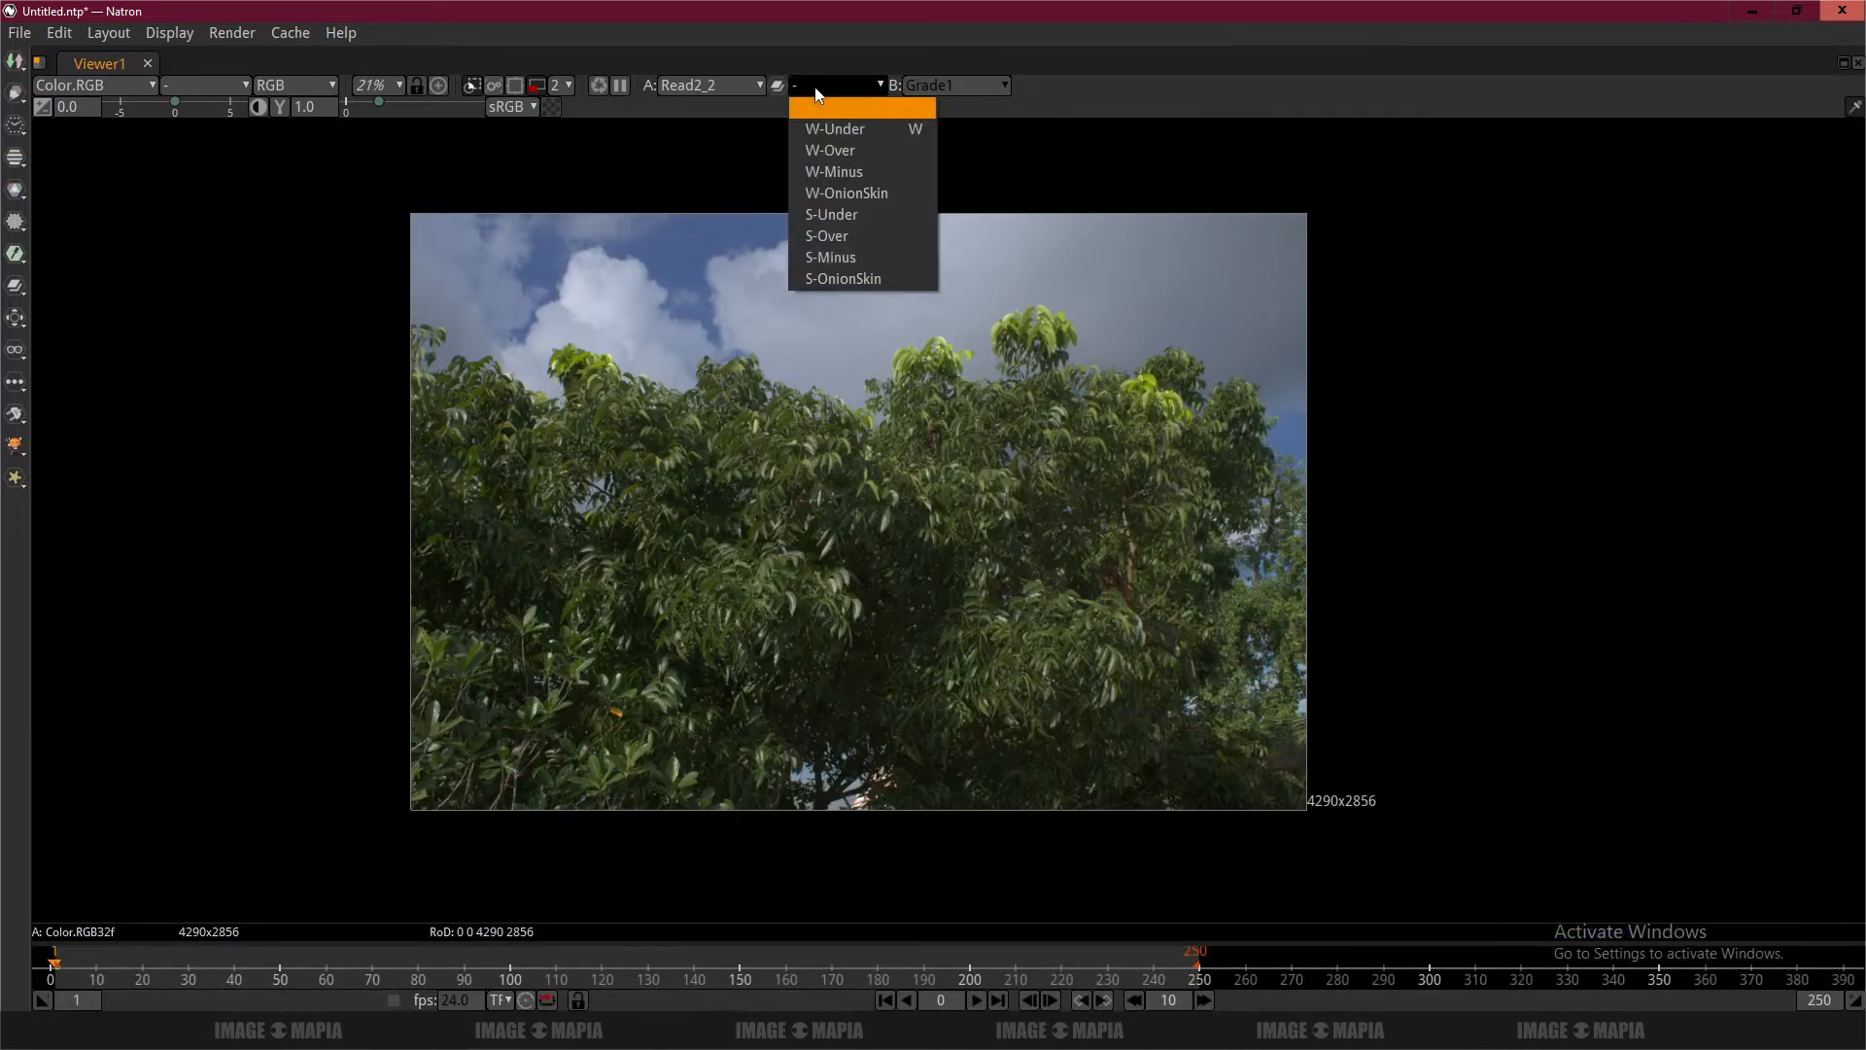
left_click(830, 128)
left_click_drag(559, 694, 850, 654)
scroll(875, 646, "up", 2)
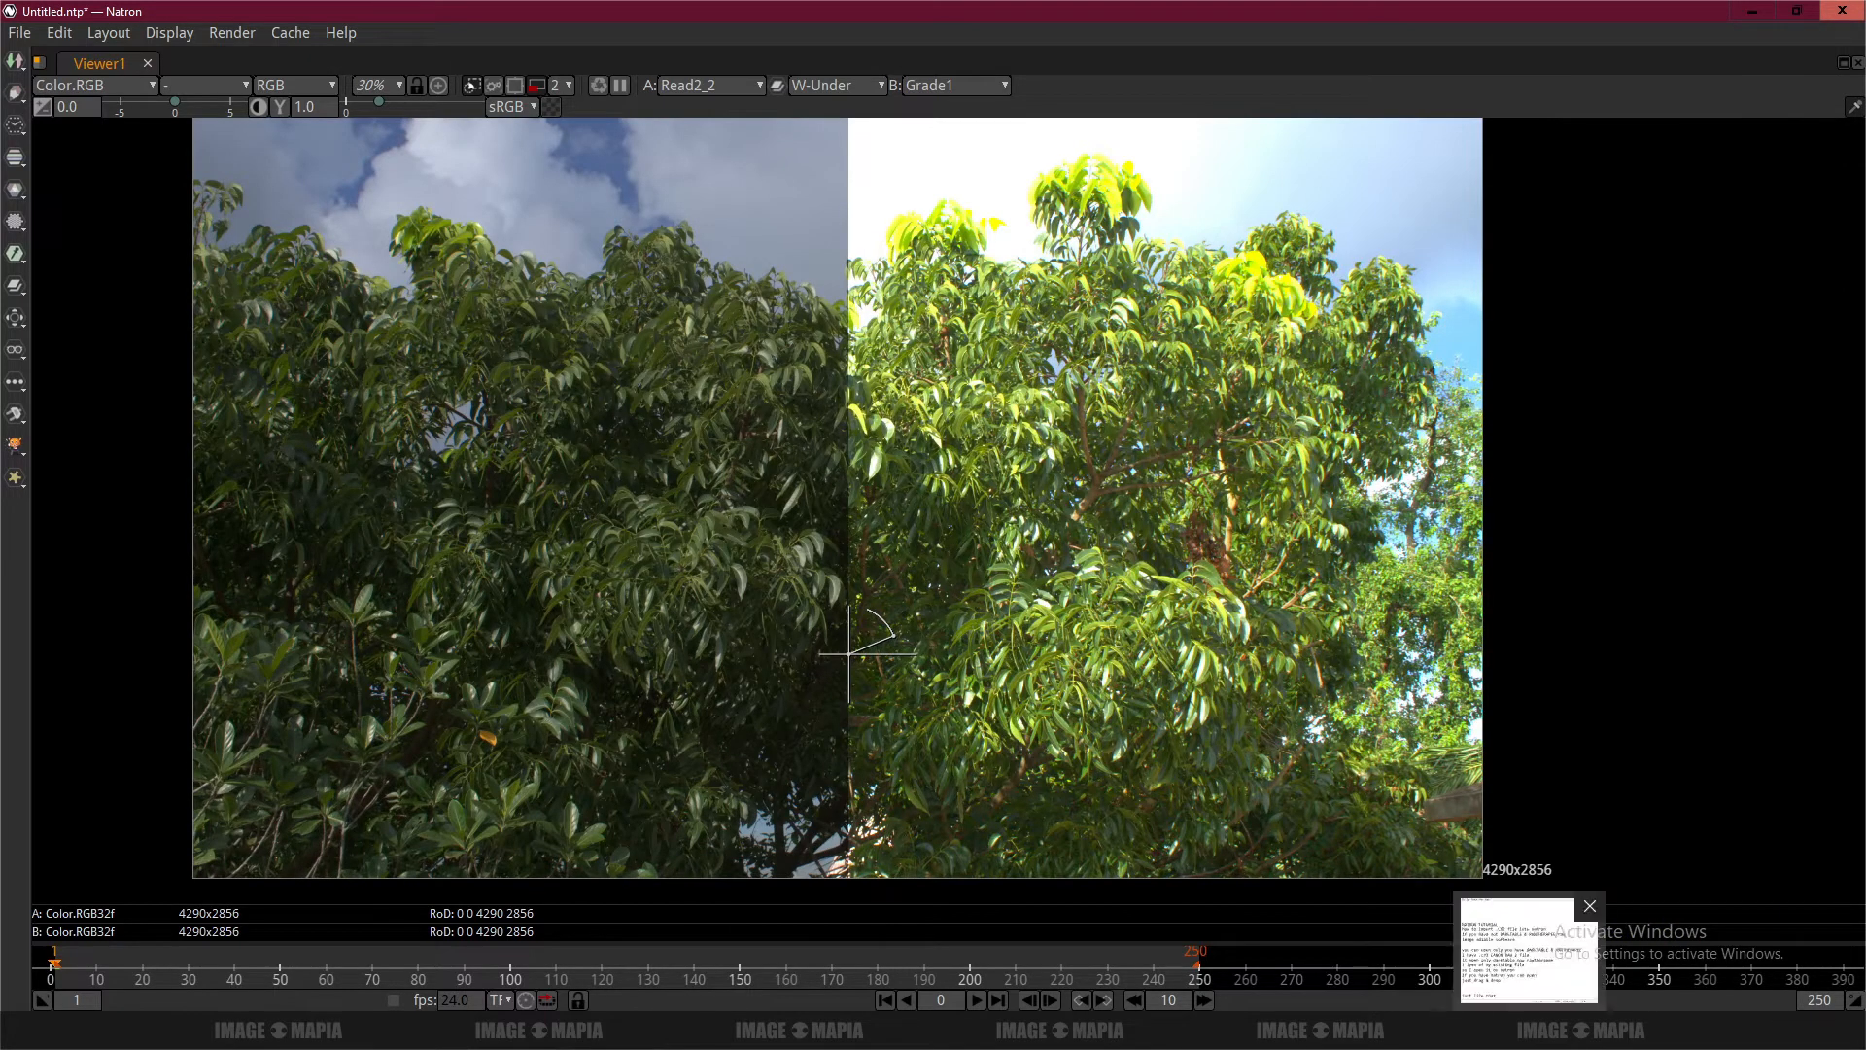
Switch to the TEXT.txt notes in Notepad and clear what follows the line "just drag & drop".
left_click(1529, 950)
left_click(685, 669)
key("Down")
key("Delete")
key("Delete")
key("Delete")
key("Delete")
key("Delete")
key("Delete")
key("Delete")
key("Delete")
key("Delete")
key("Delete")
key("Delete")
key("Delete")
key("Delete")
key("Delete")
key("Delete")
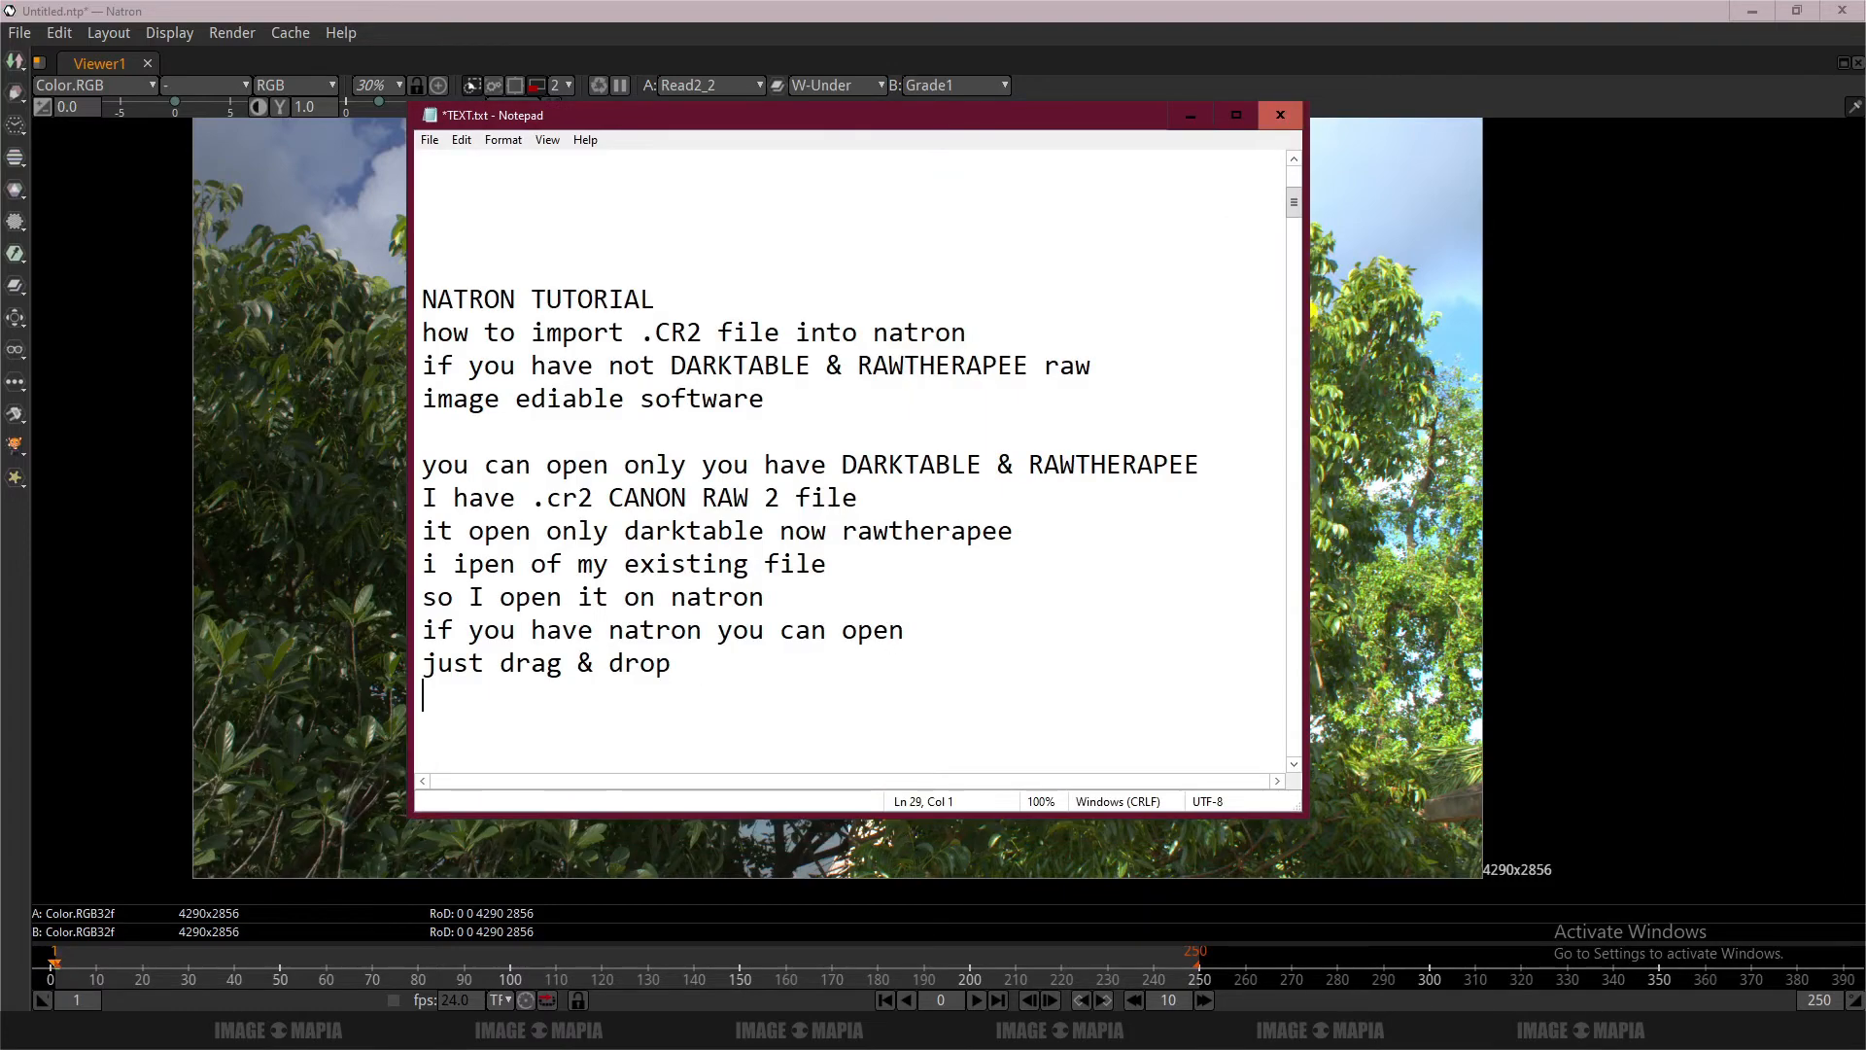
Add the note "I have done the basic thing on natron but not at all in natron", broken before "in natron".
type("I have done th")
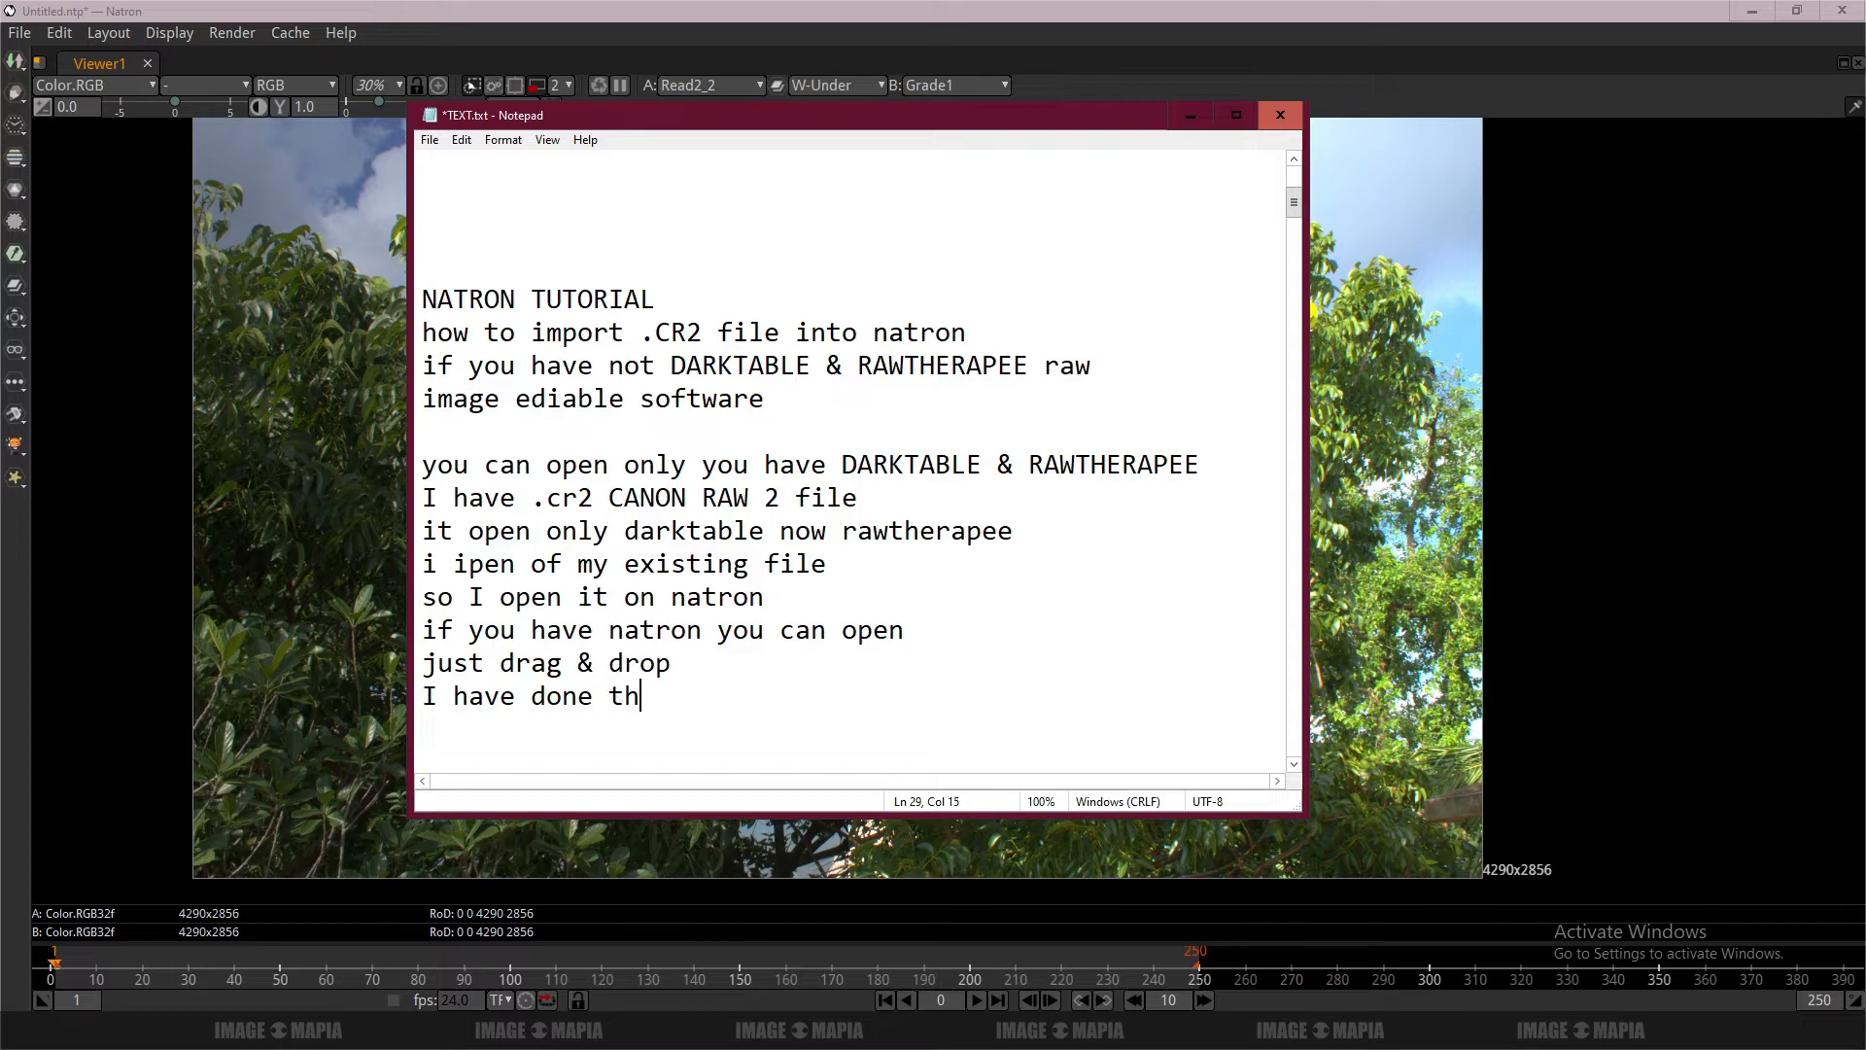
type("e basic thing")
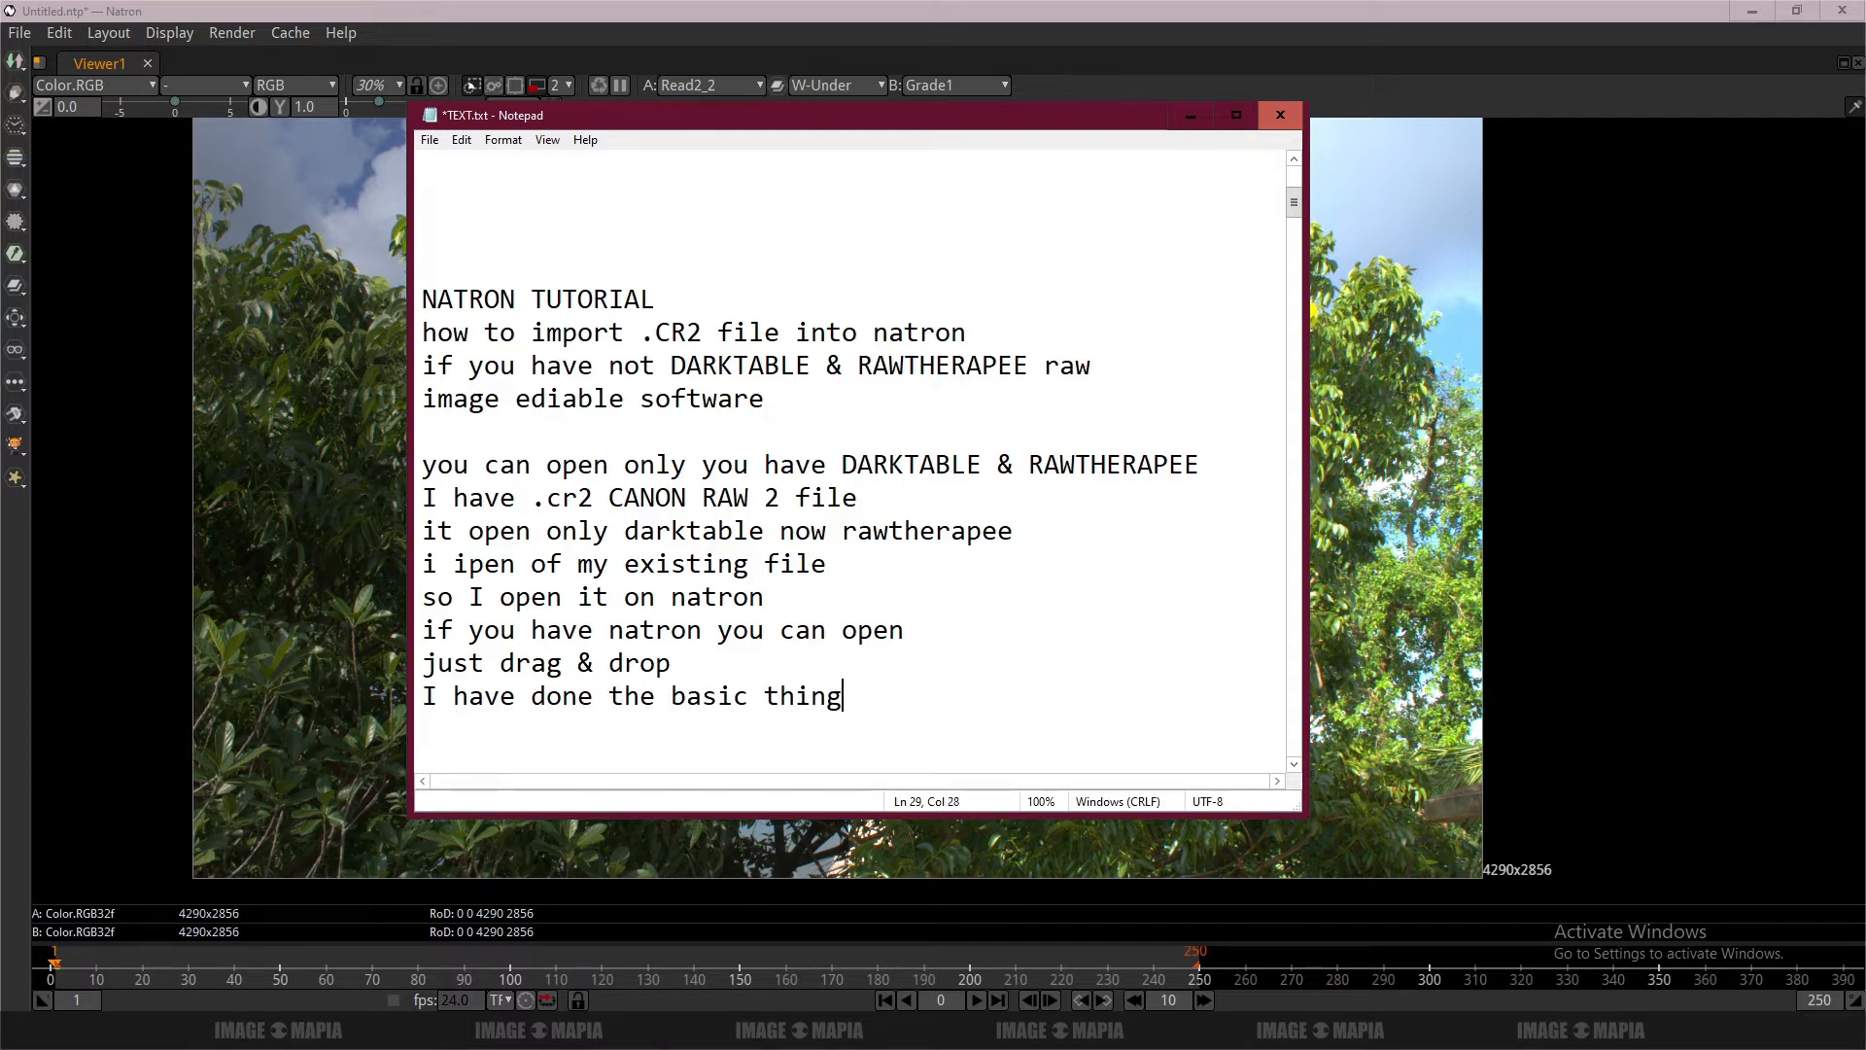
type(" on natron but not")
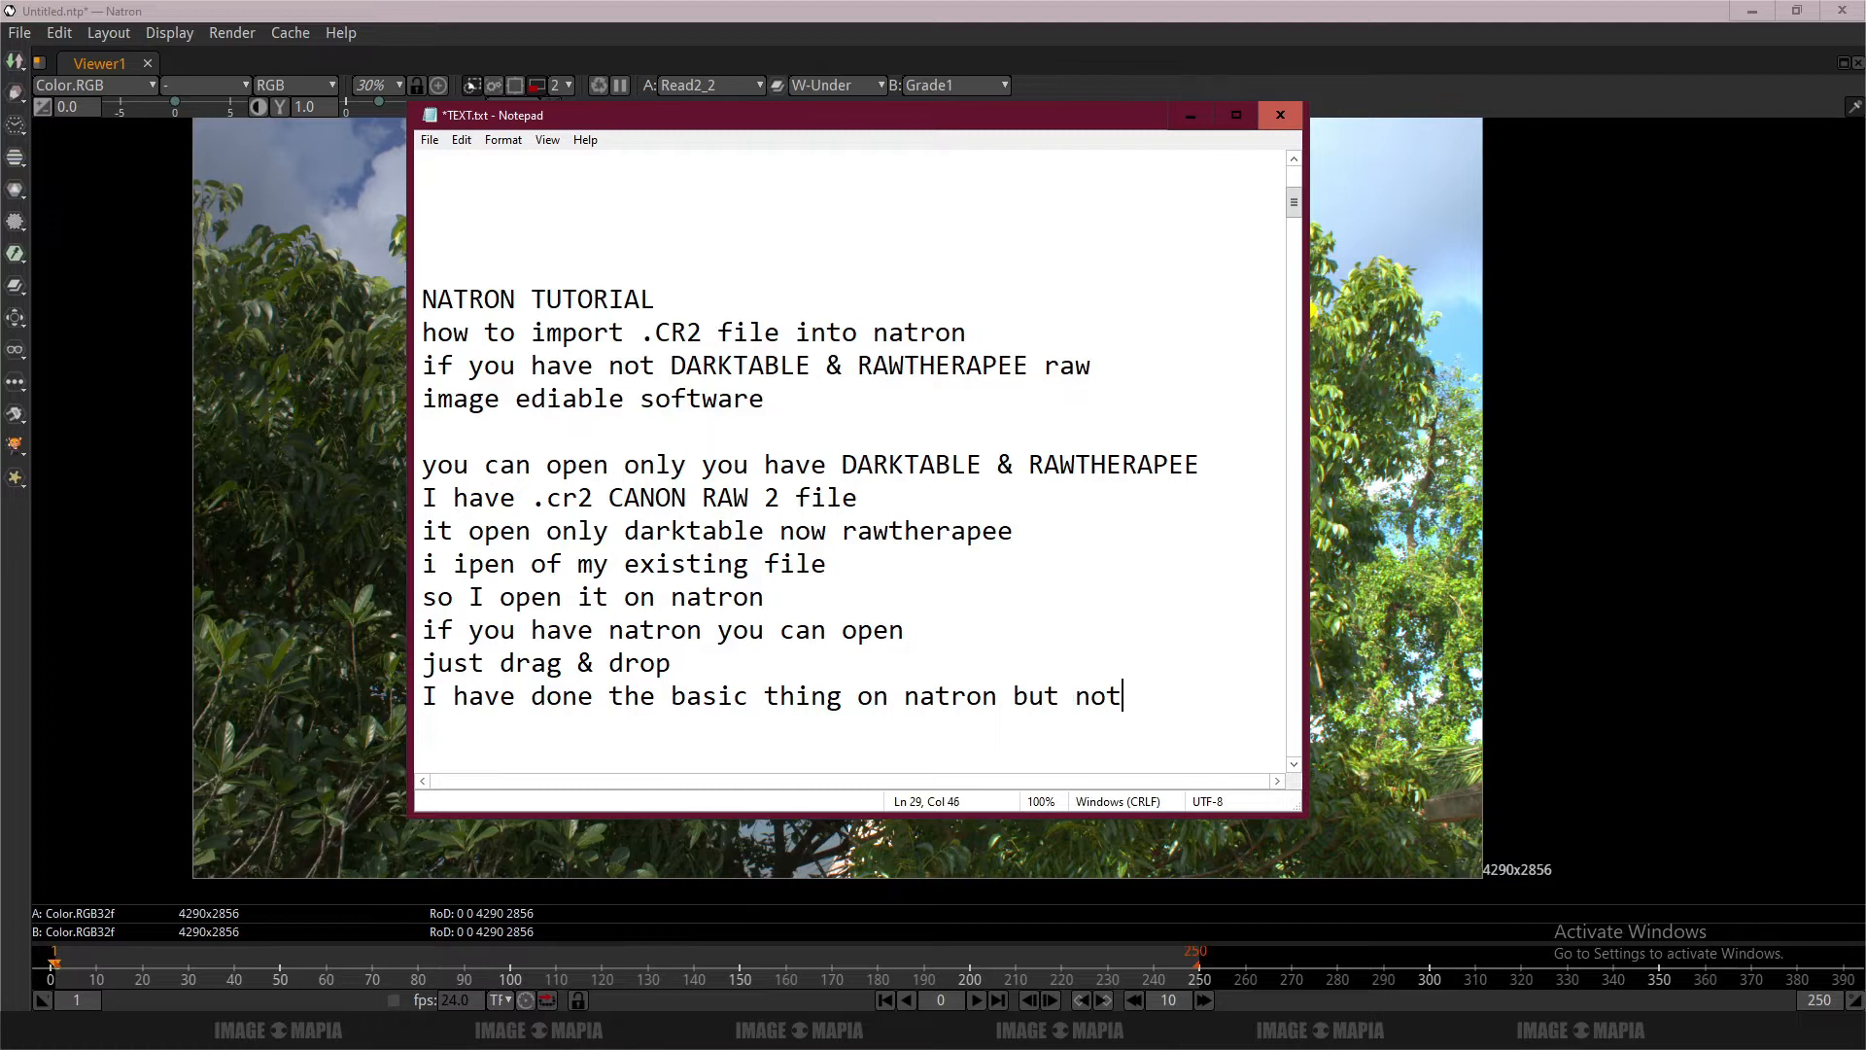
type(" at all")
key("Return")
type("in natron")
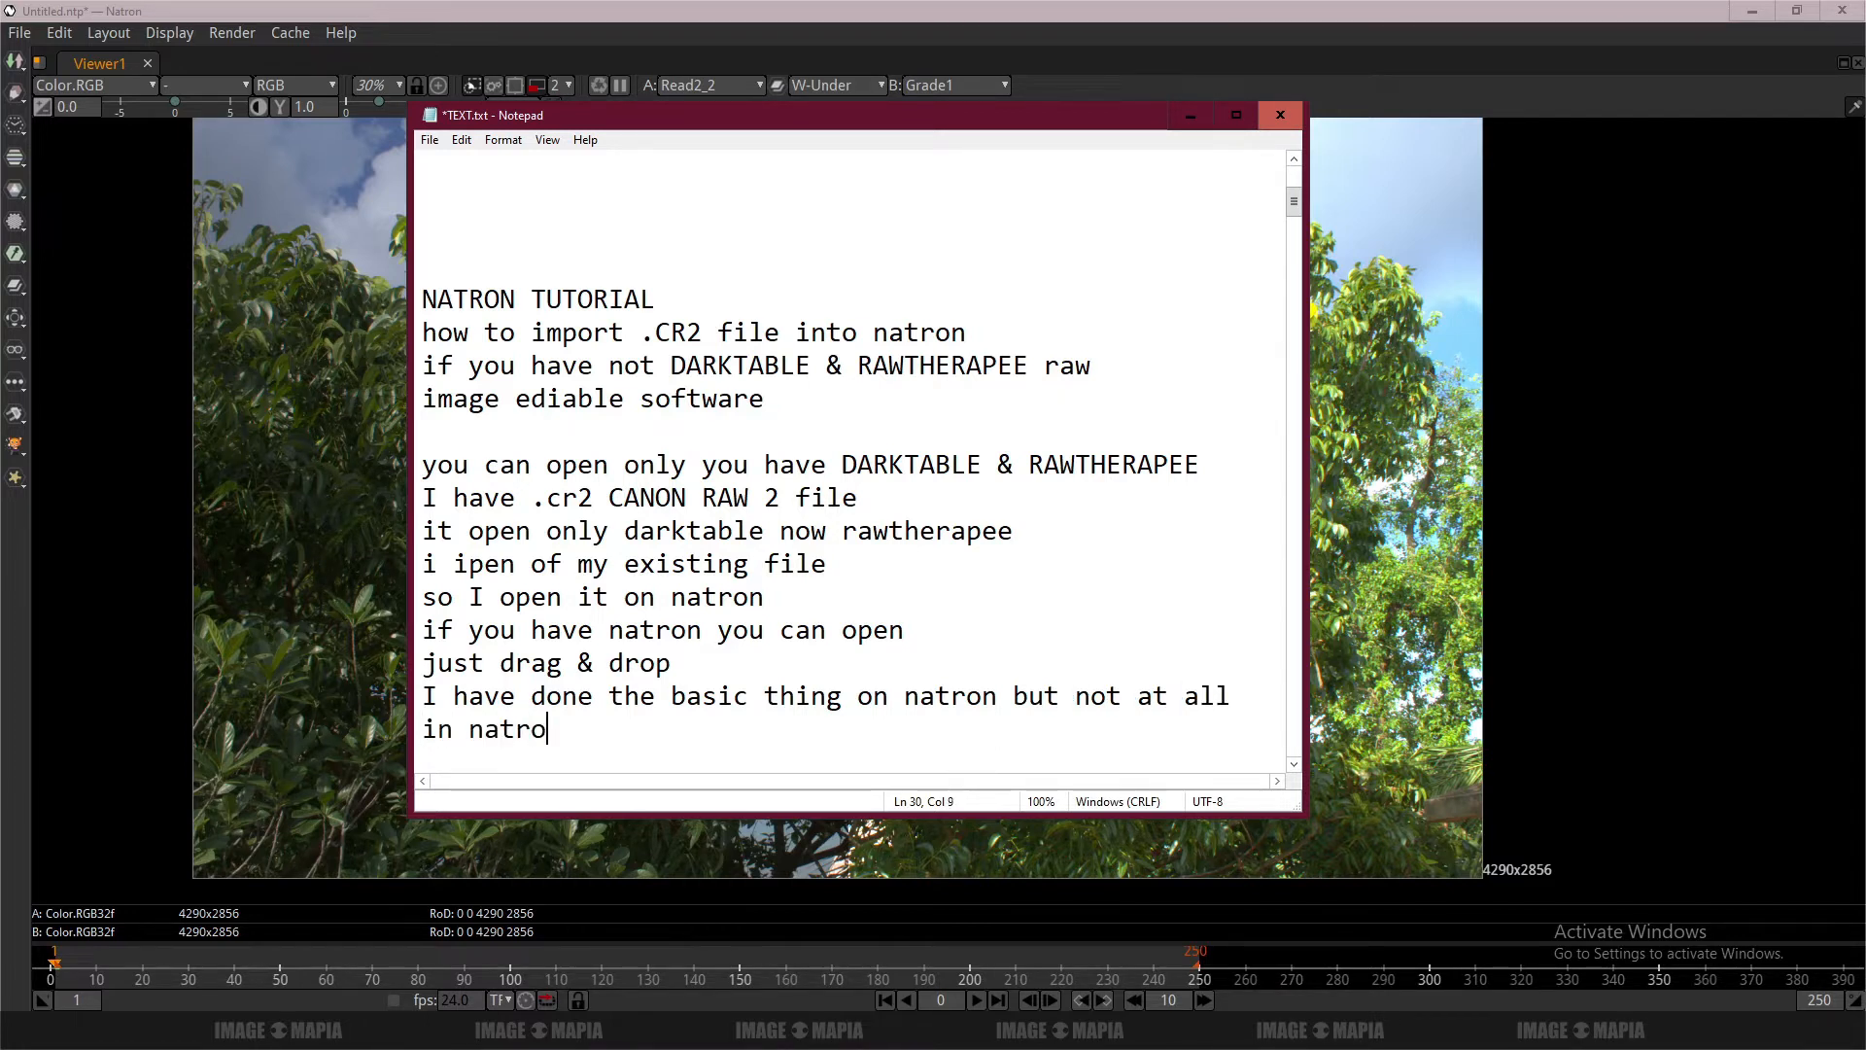
After a blank line, add a note reading "i agree that darktable is suitable for .cr2 file".
key("Return")
key("Return")
type("i ag")
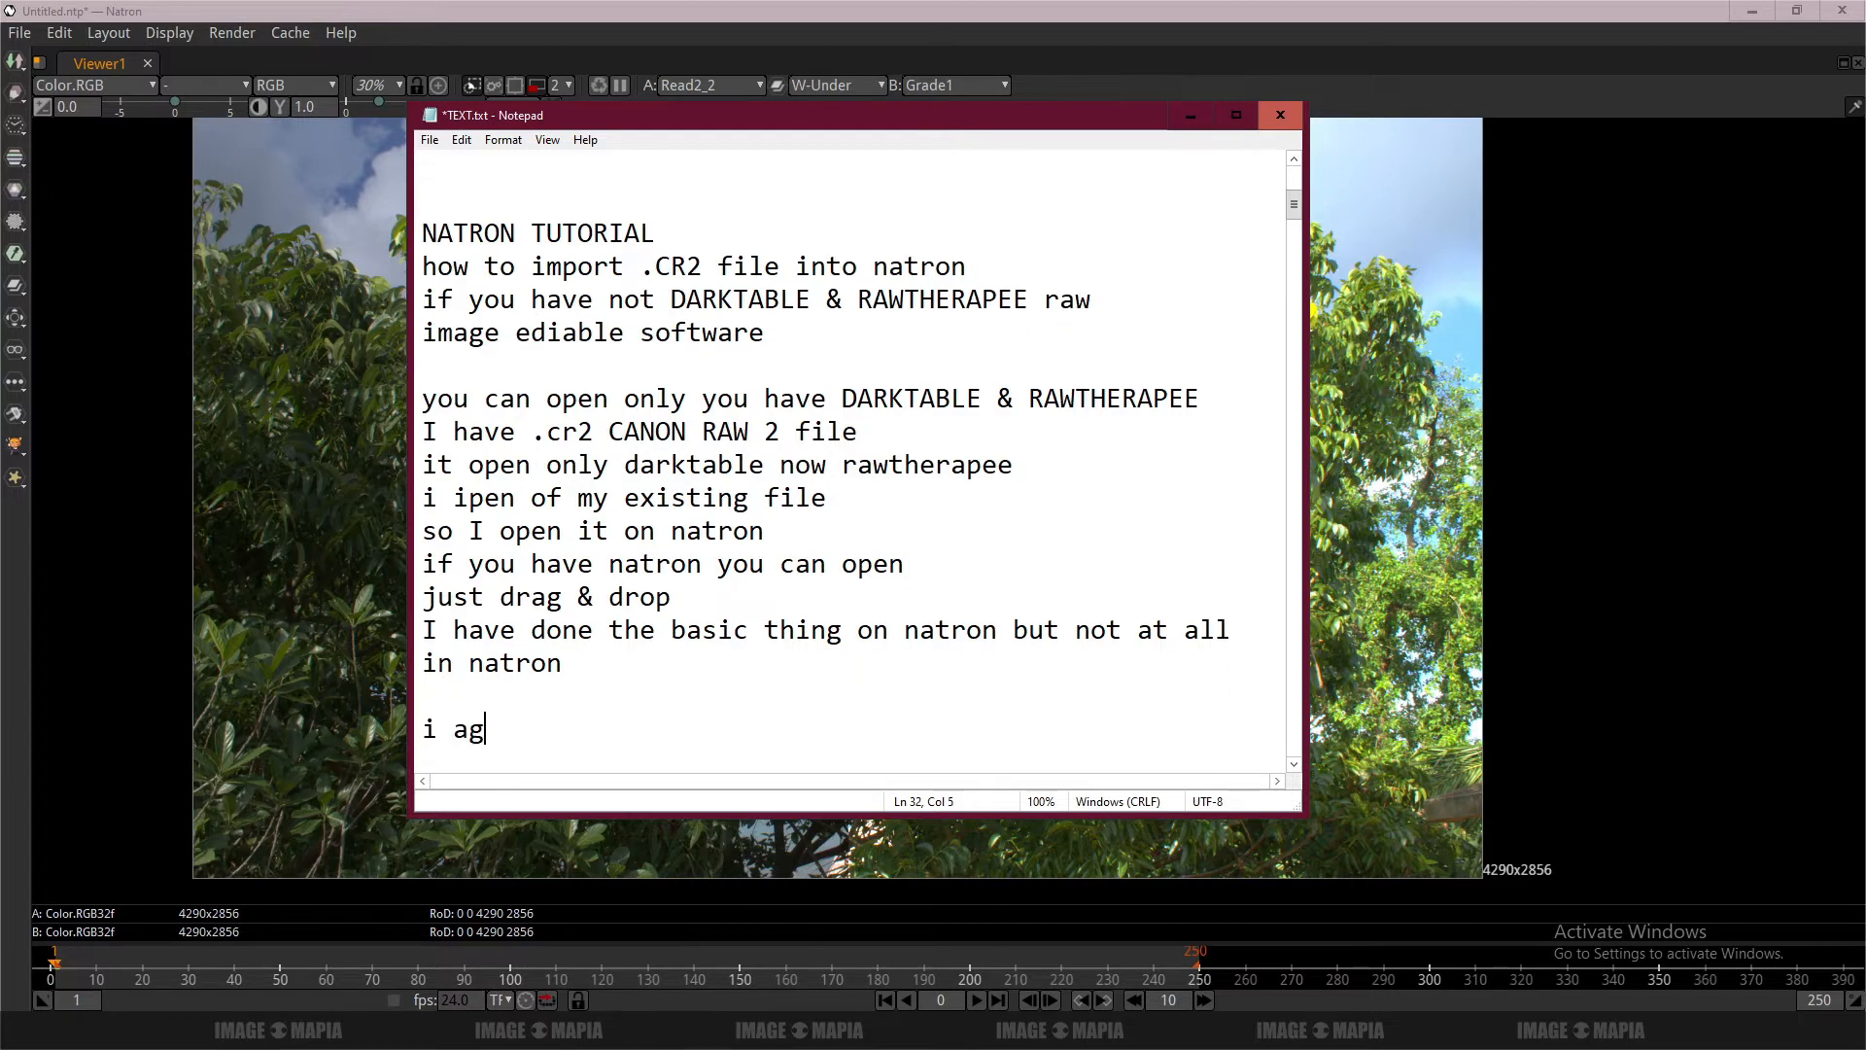
type("ree that darktable")
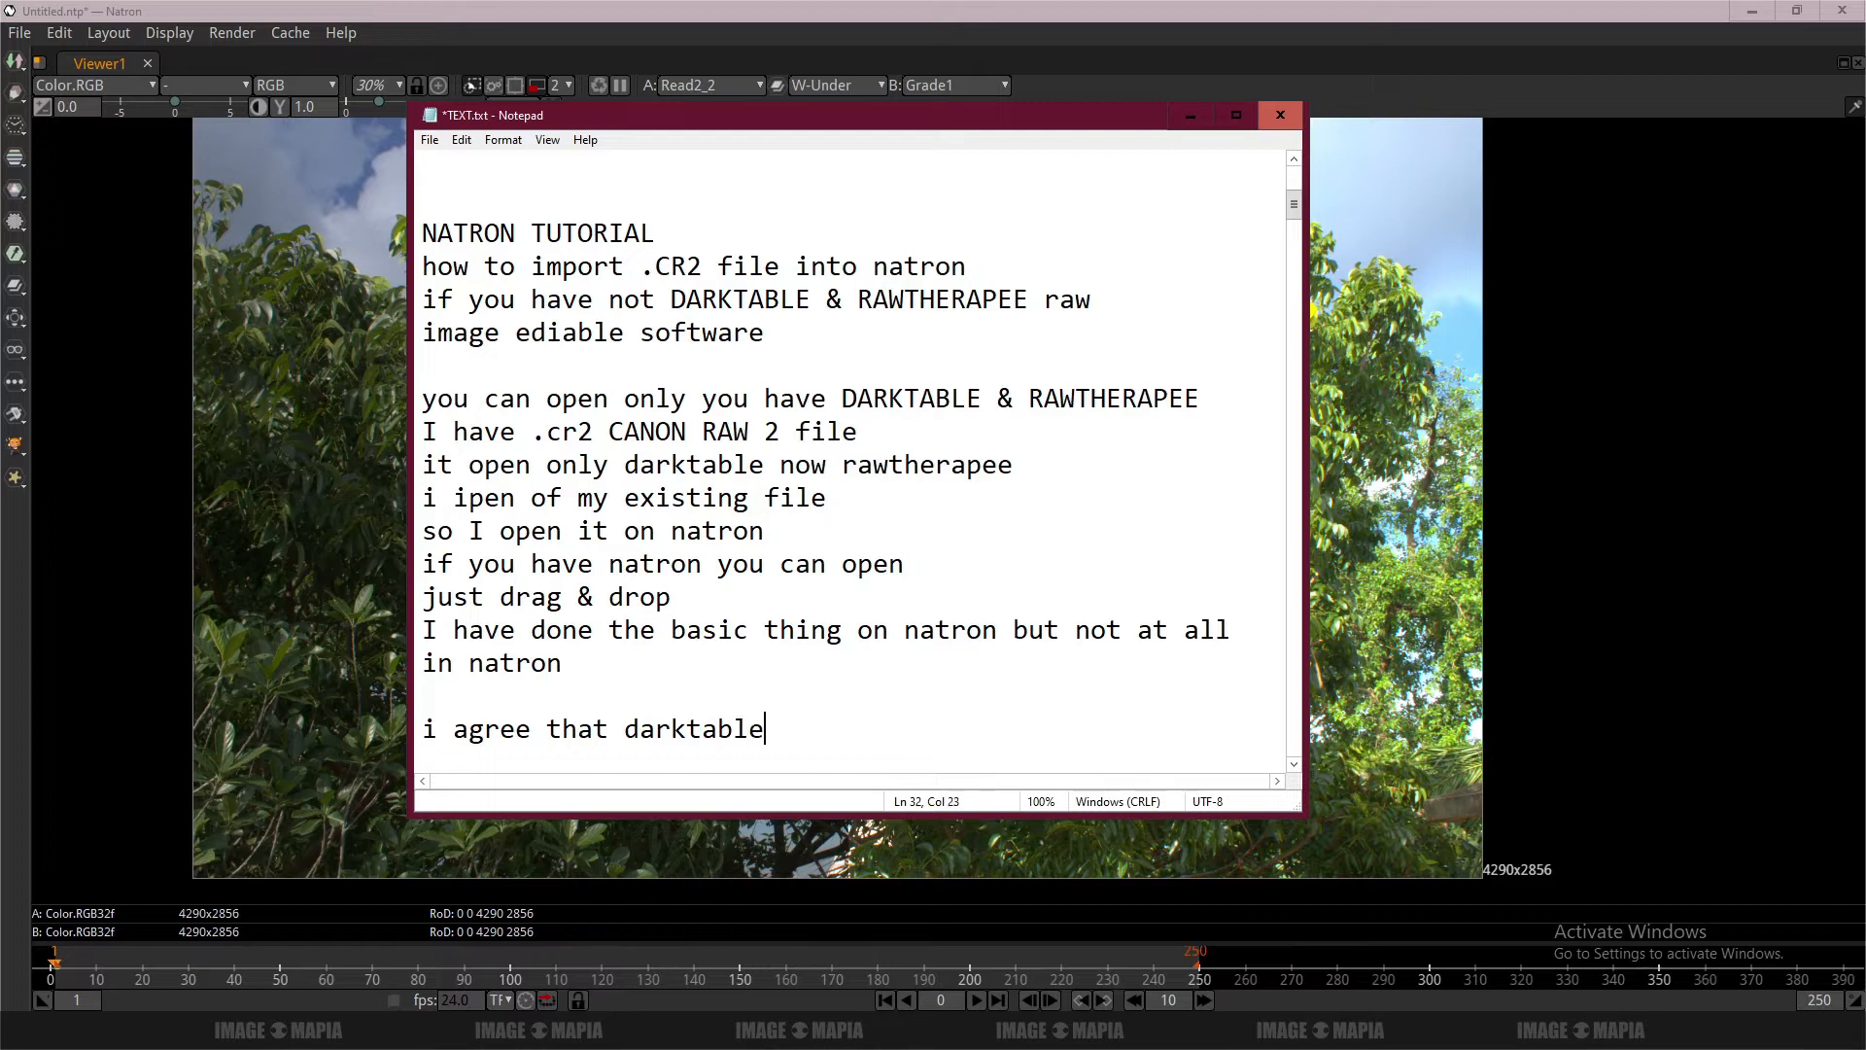
type(" is suitable for ")
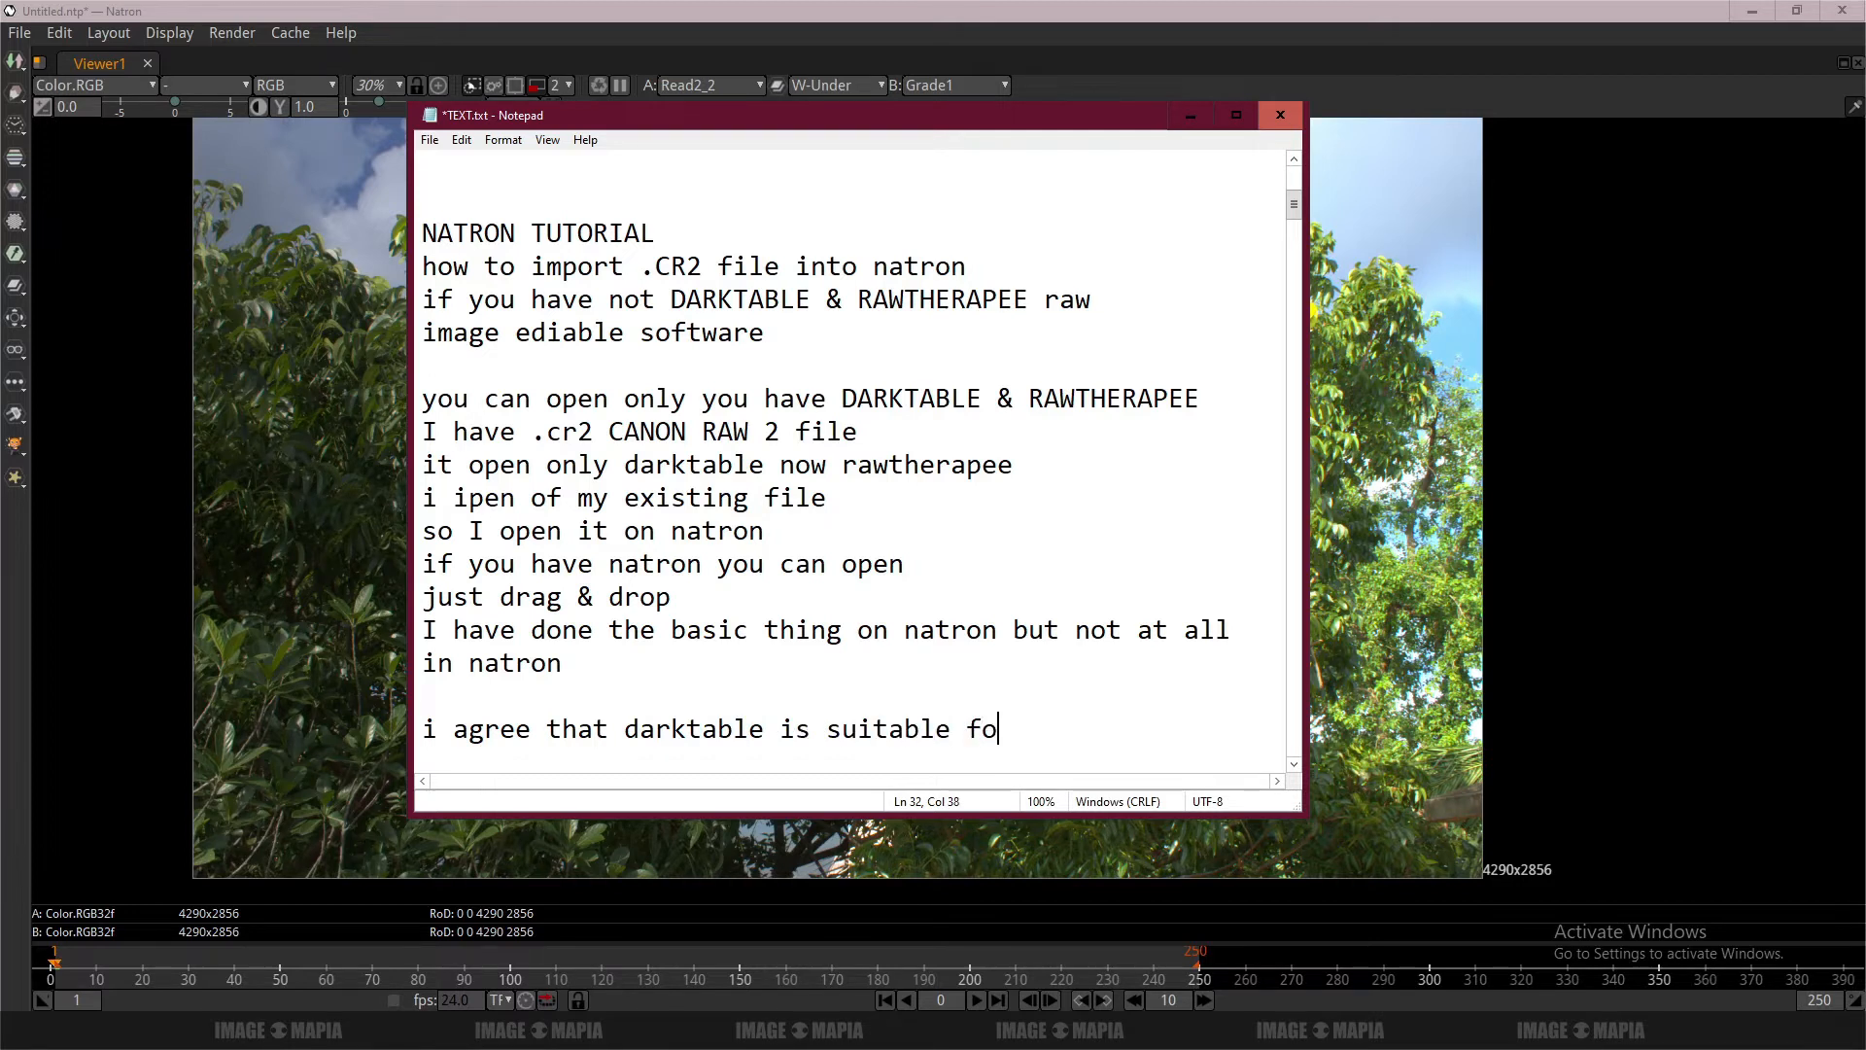
type("that")
key("BackSpace")
key("BackSpace")
key("BackSpace")
key("BackSpace")
key("BackSpace")
type(".r")
key("BackSpace")
type("cr2 file")
scroll(747, 642, "down", 1)
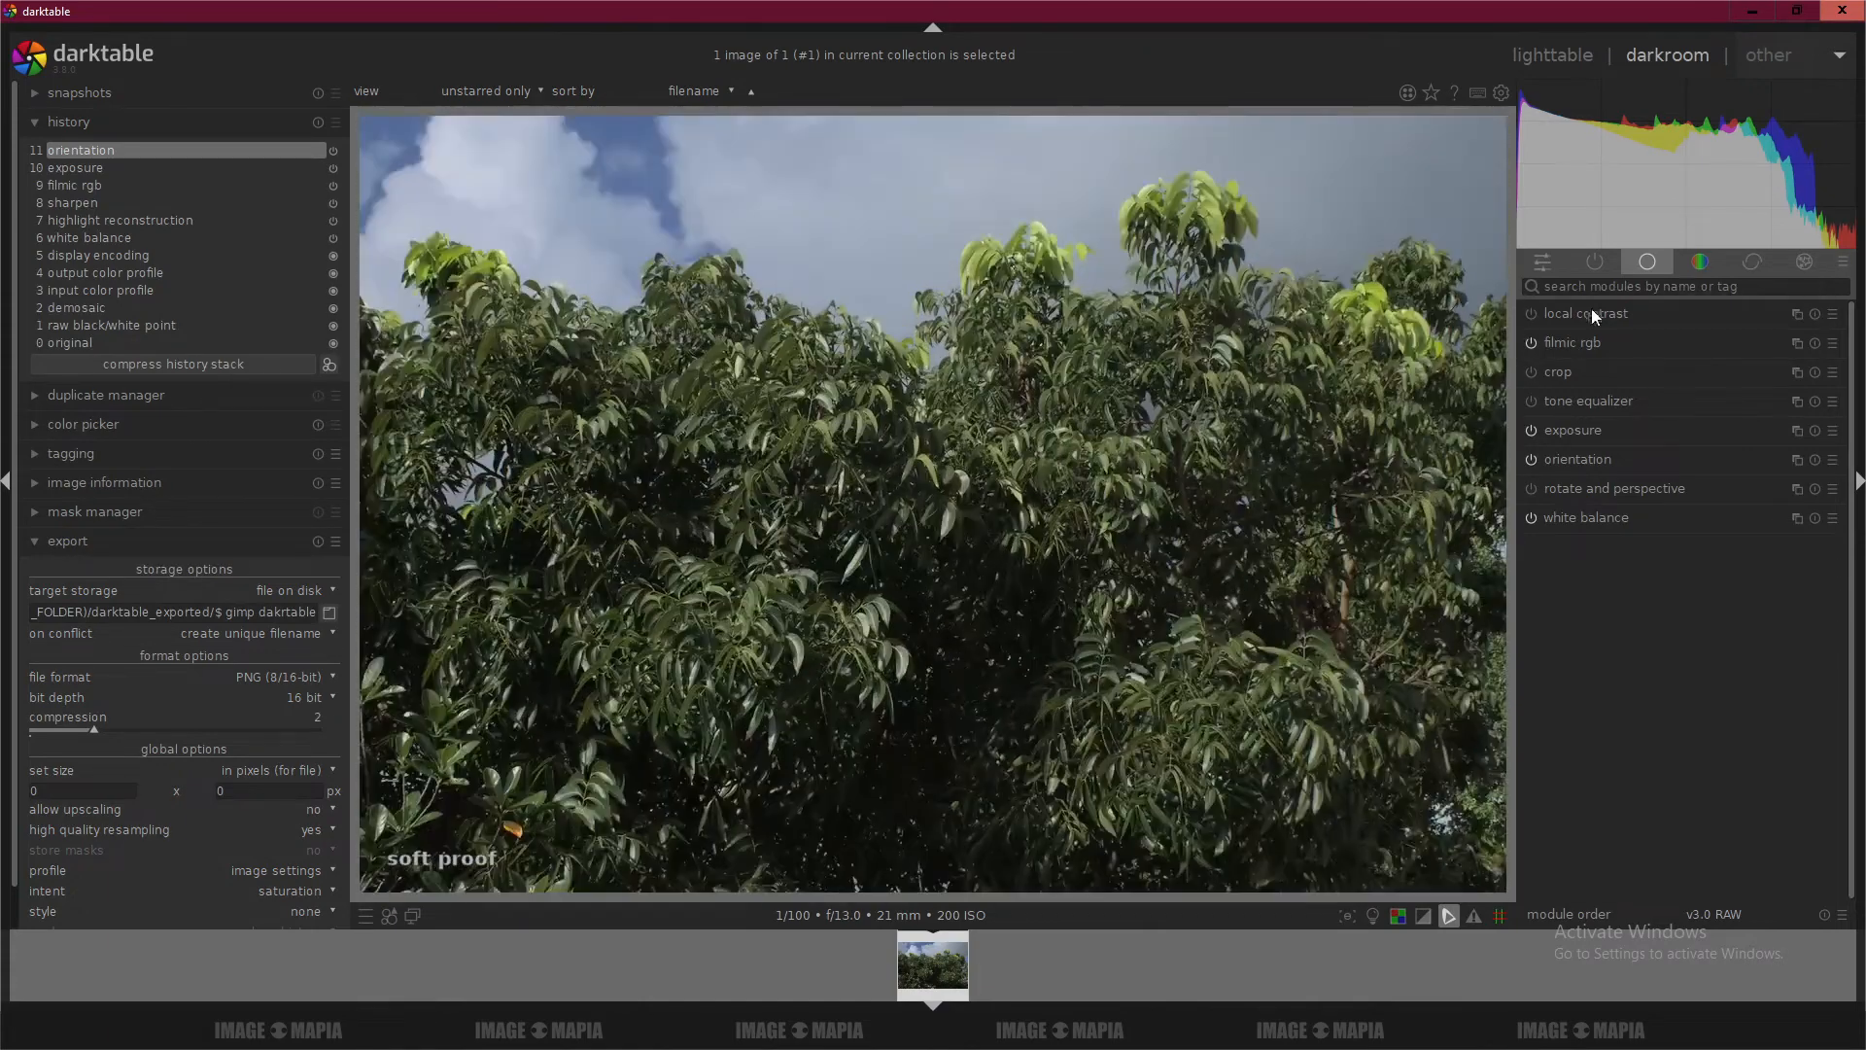
In darktable, list the active modules, set the exposure to 1.74 EV, and slightly increase the sharpen radius.
left_click(1595, 264)
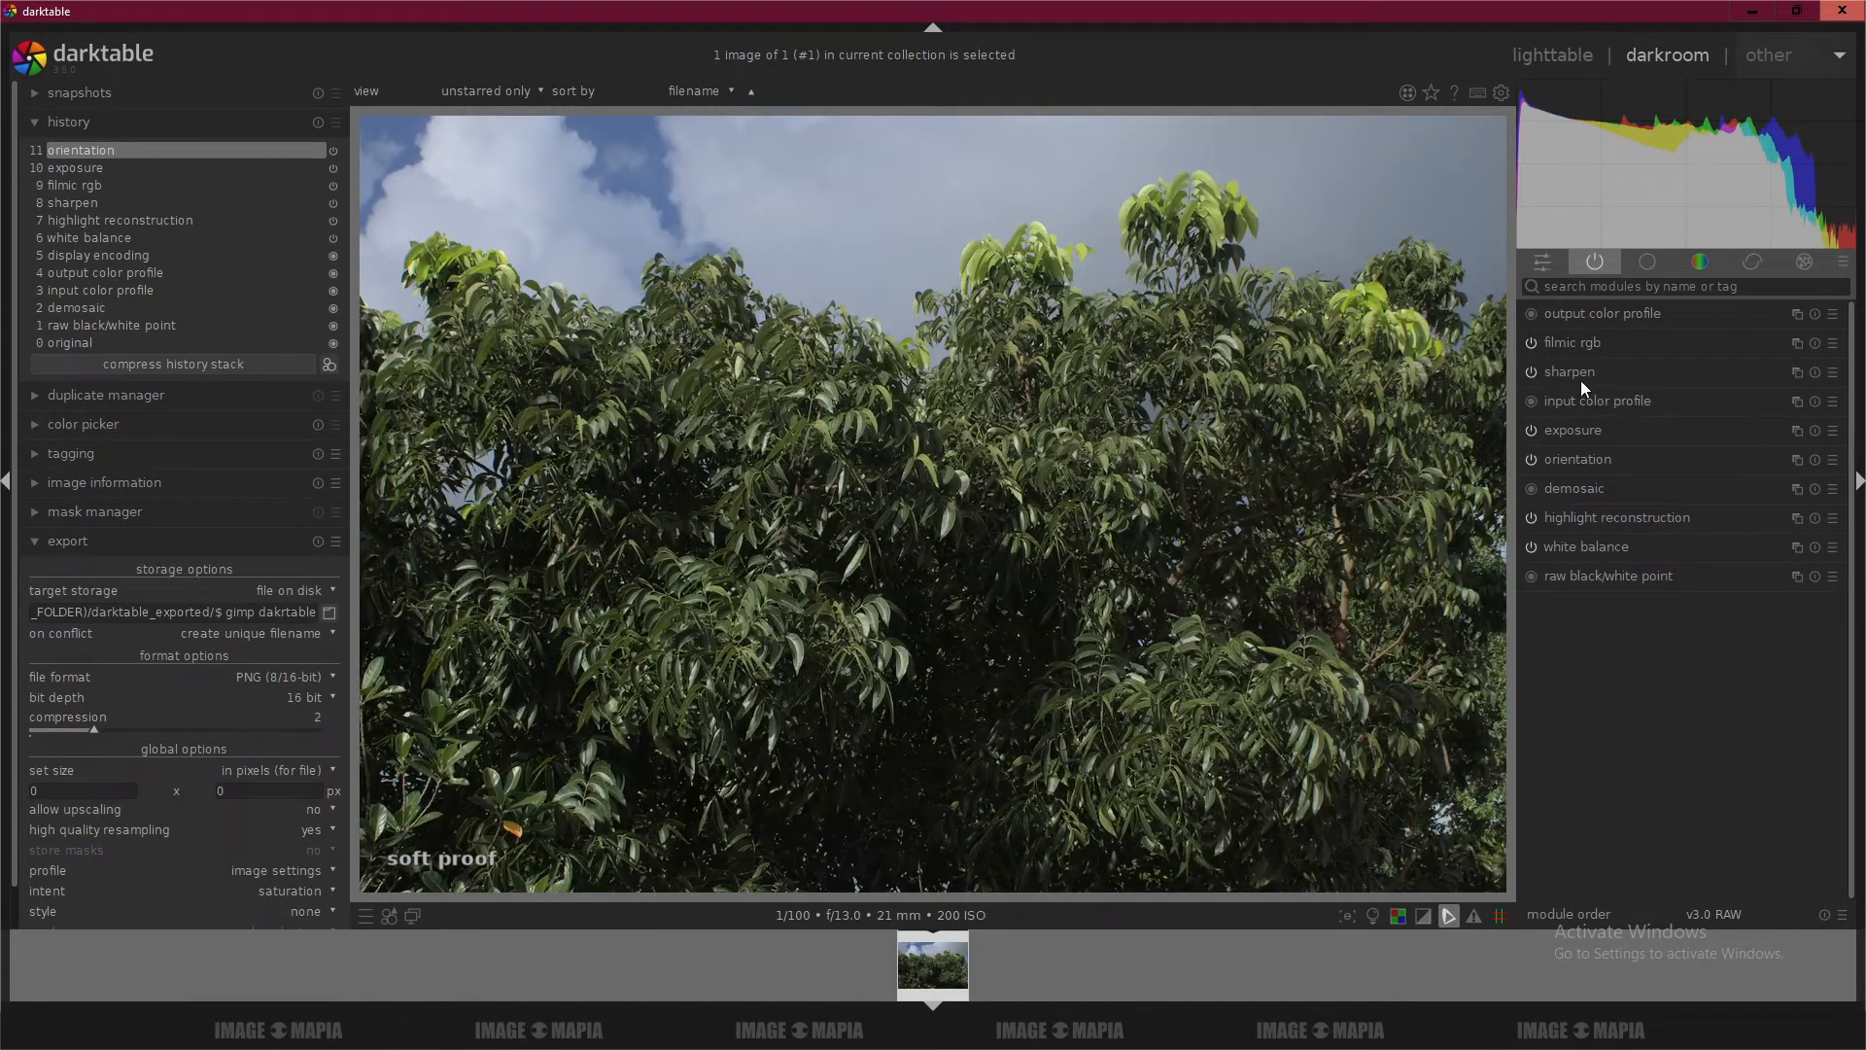
left_click(1561, 432)
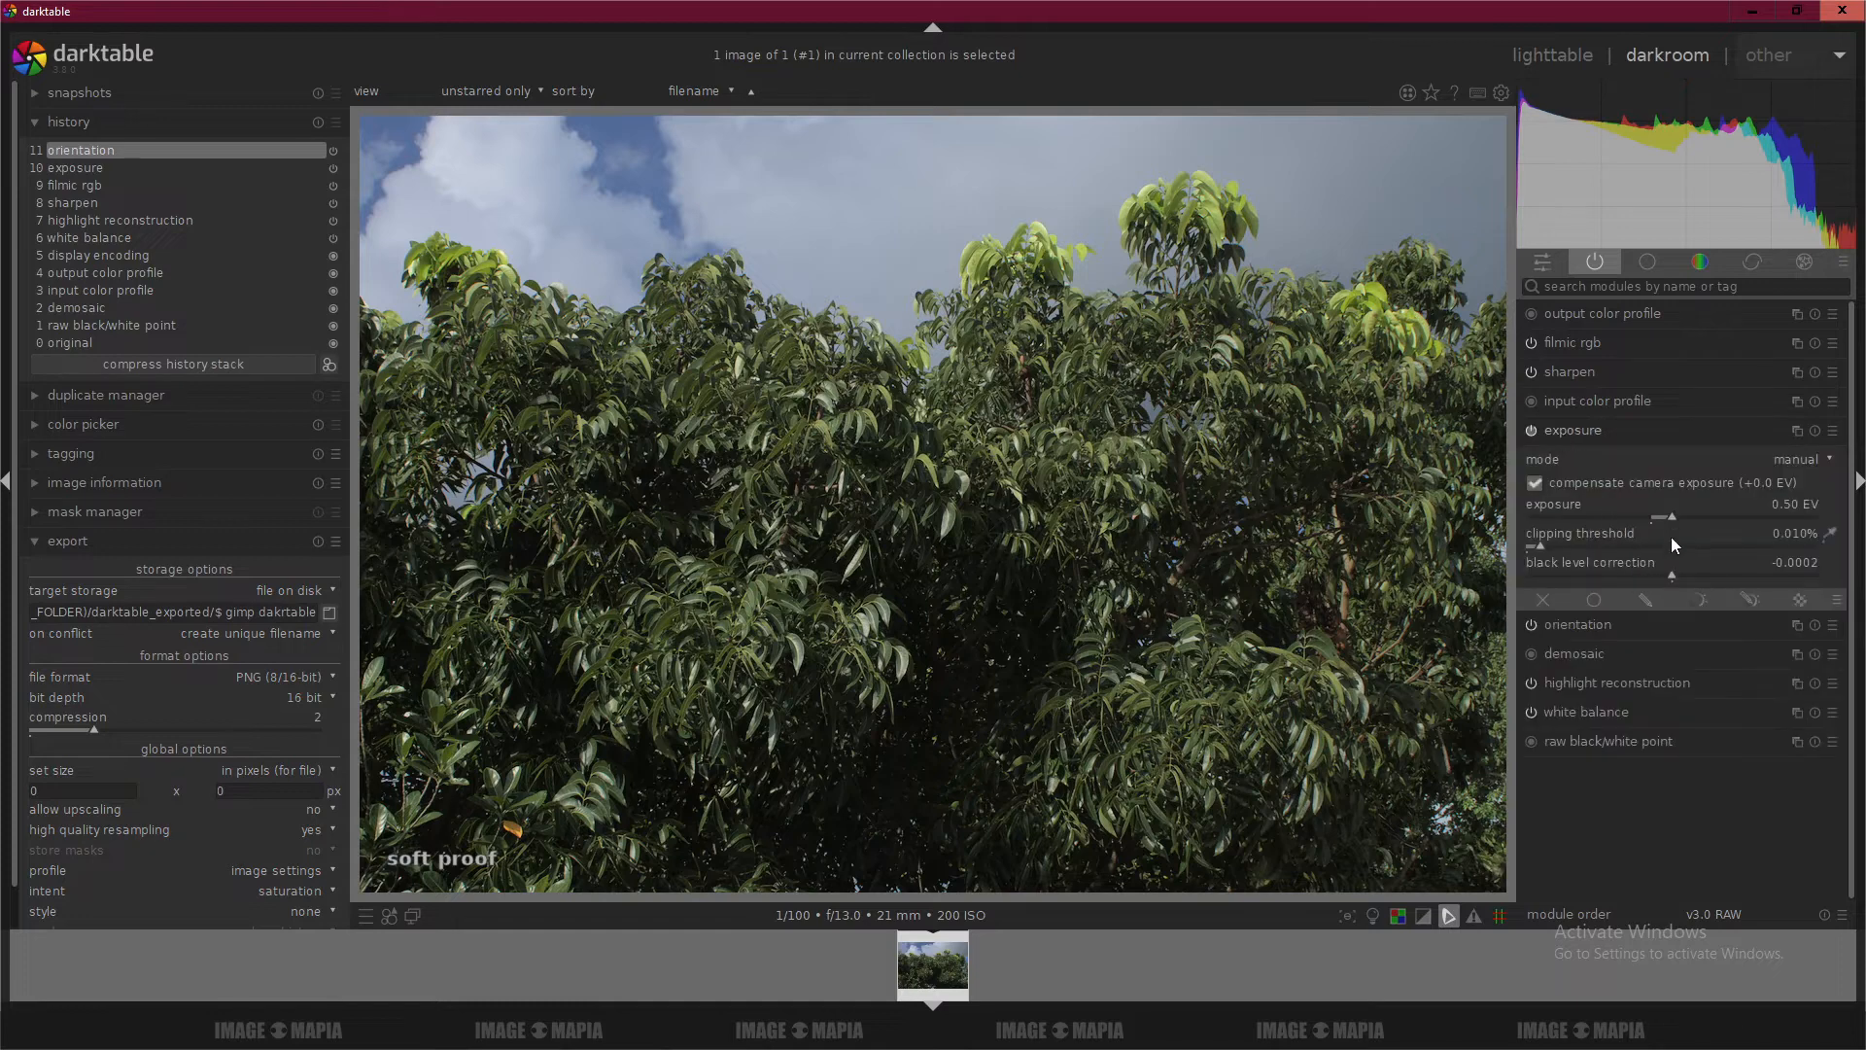
left_click_drag(1672, 516, 1724, 519)
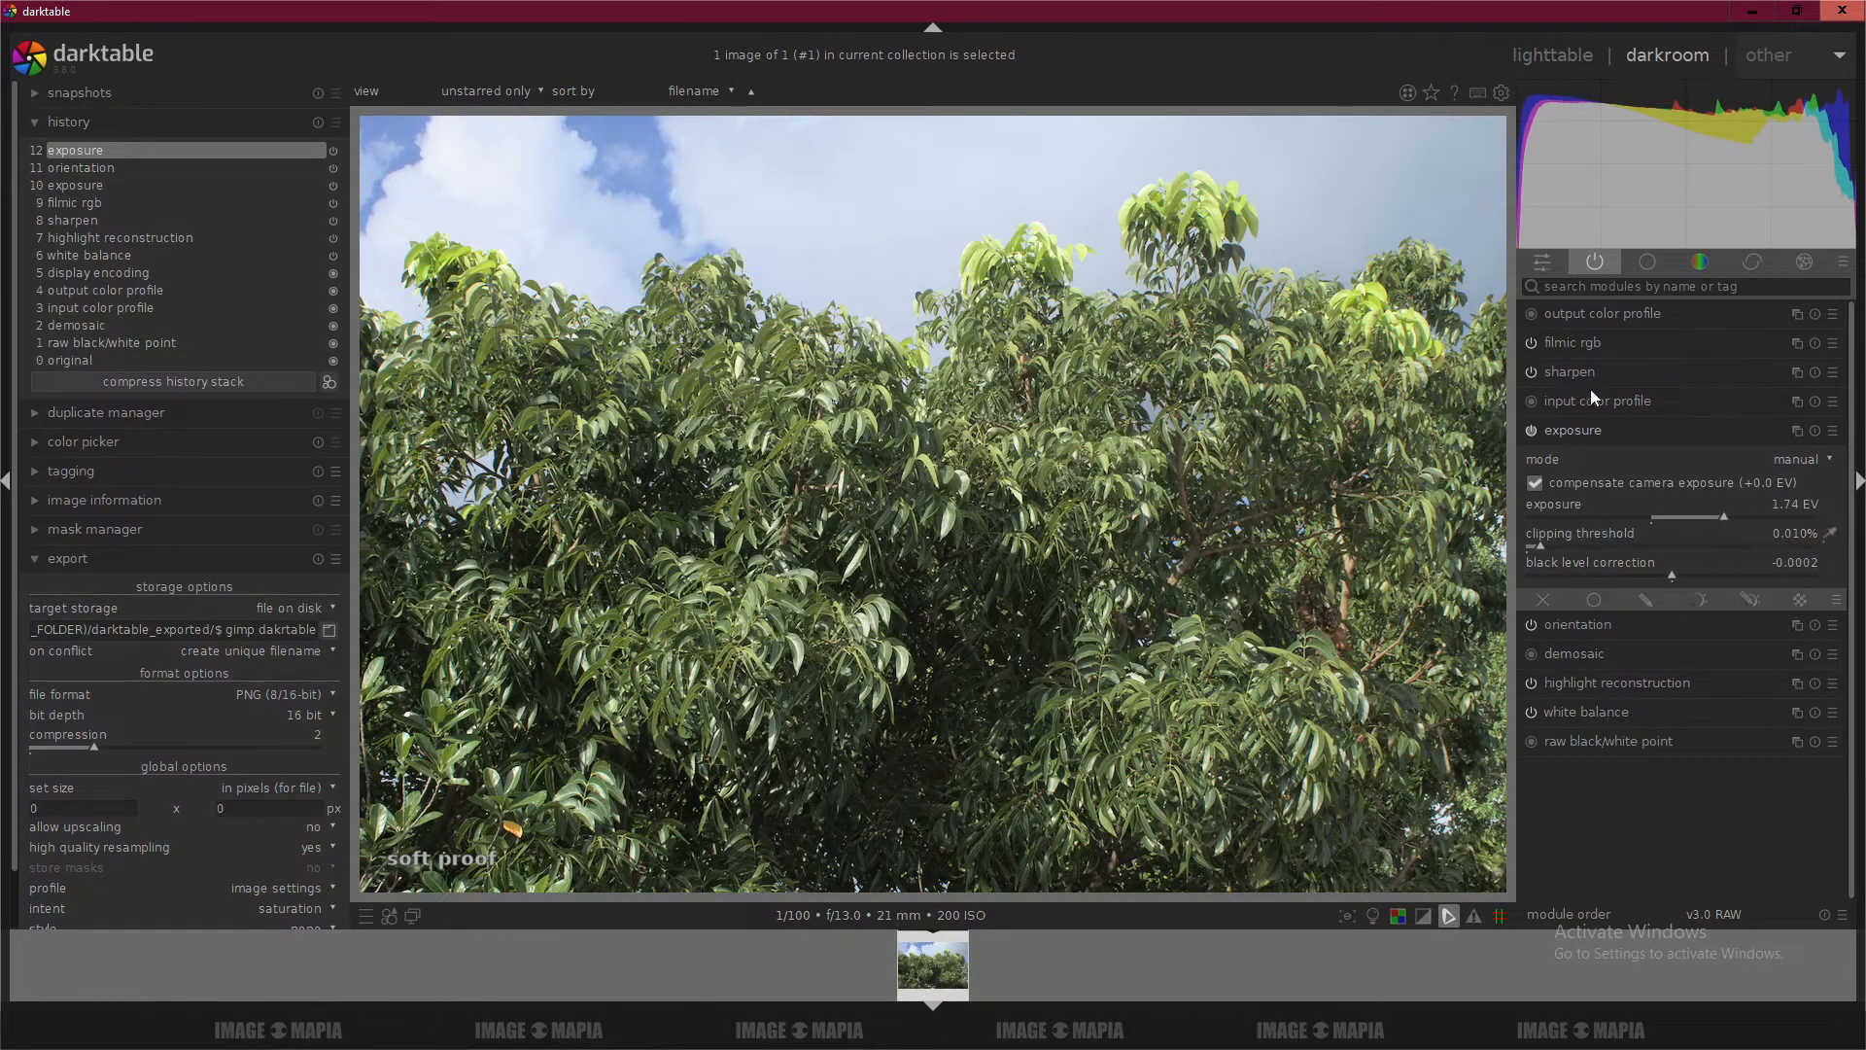
left_click(1565, 377)
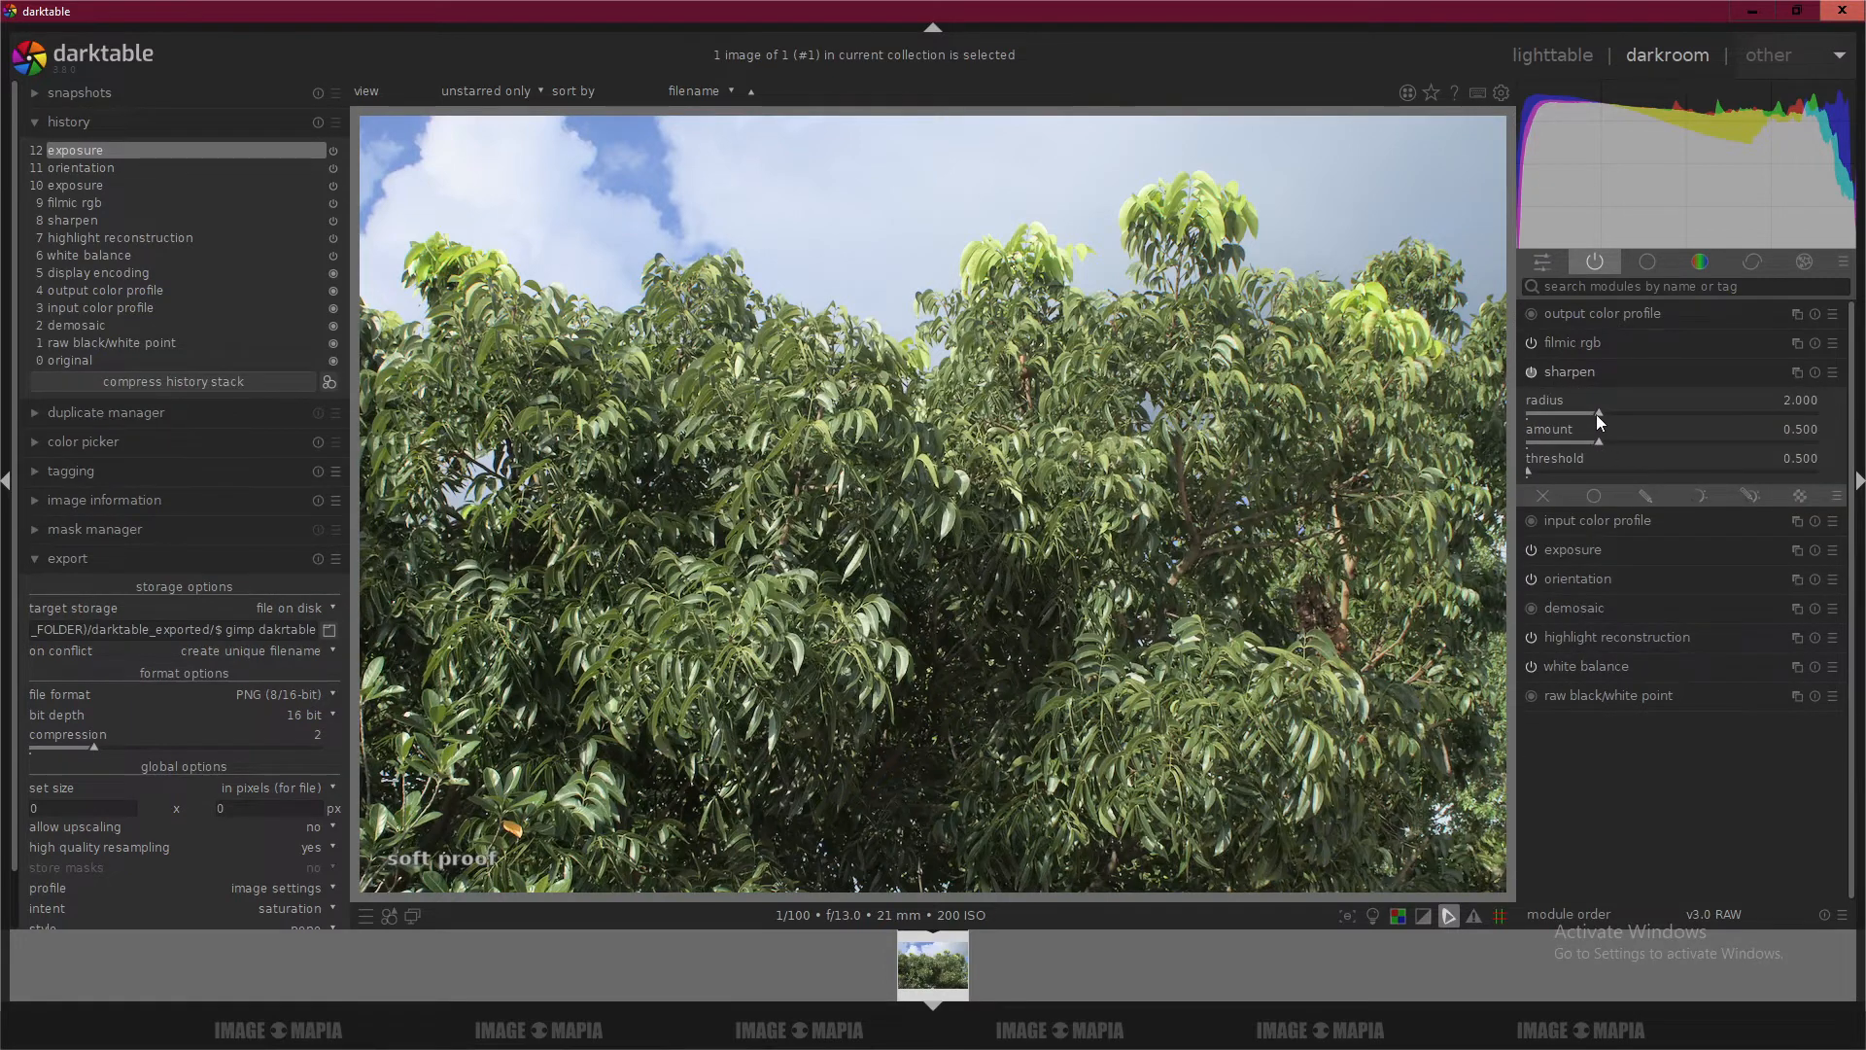
left_click_drag(1596, 414, 1608, 414)
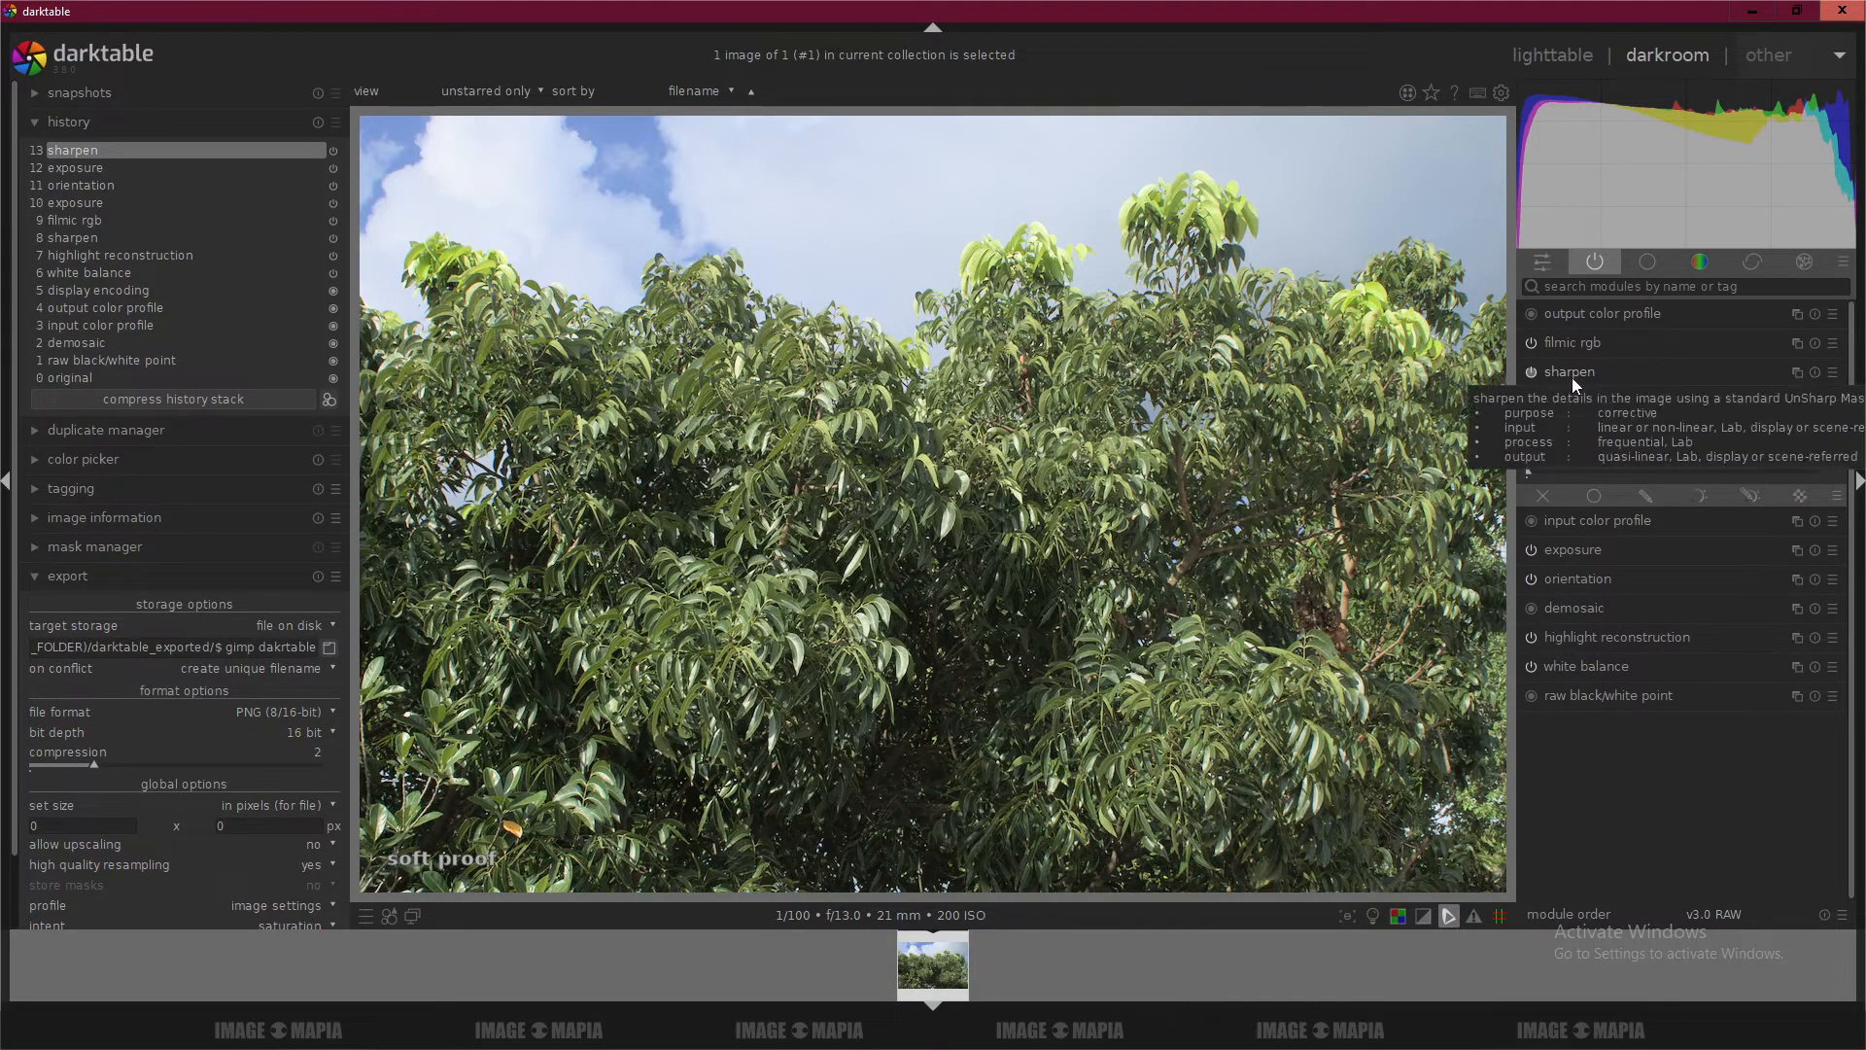
Set filmic rgb's white relative exposure to +5.69 EV and black relative exposure to -8.77 EV, then collapse the module.
left_click(1567, 346)
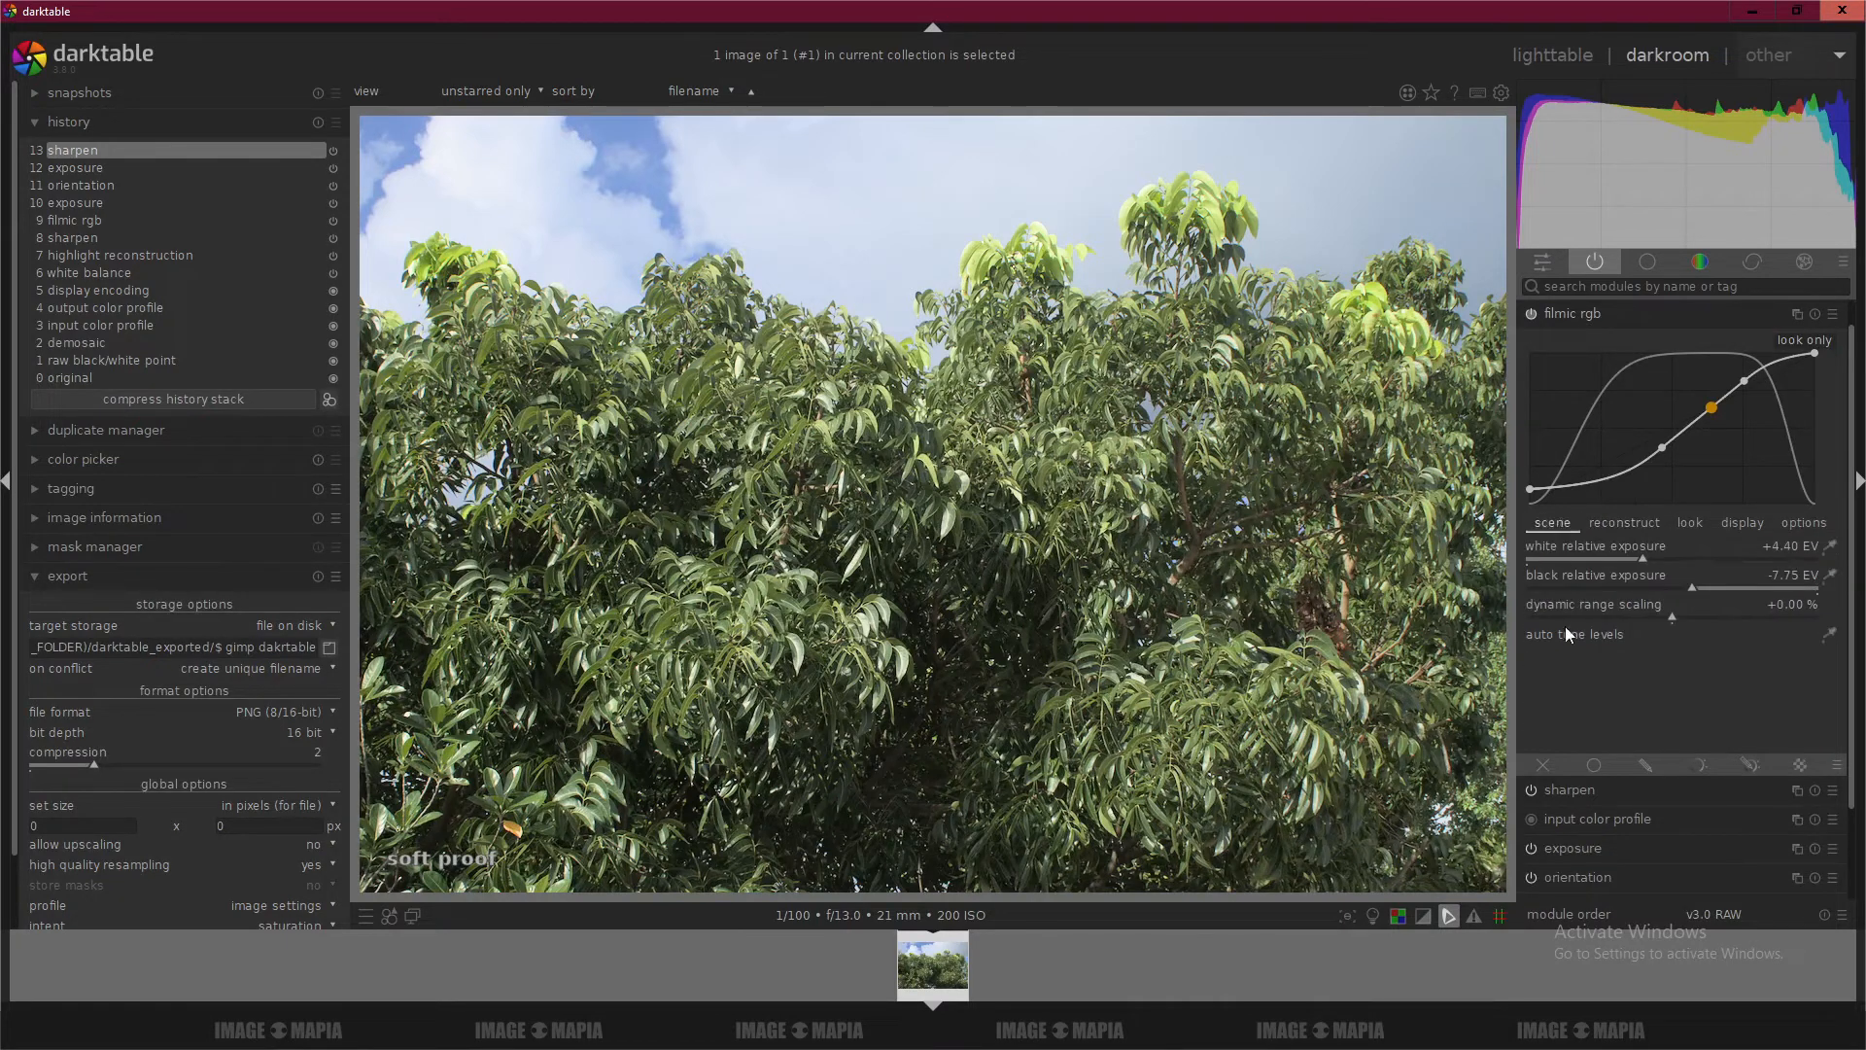
left_click_drag(1640, 562, 1666, 591)
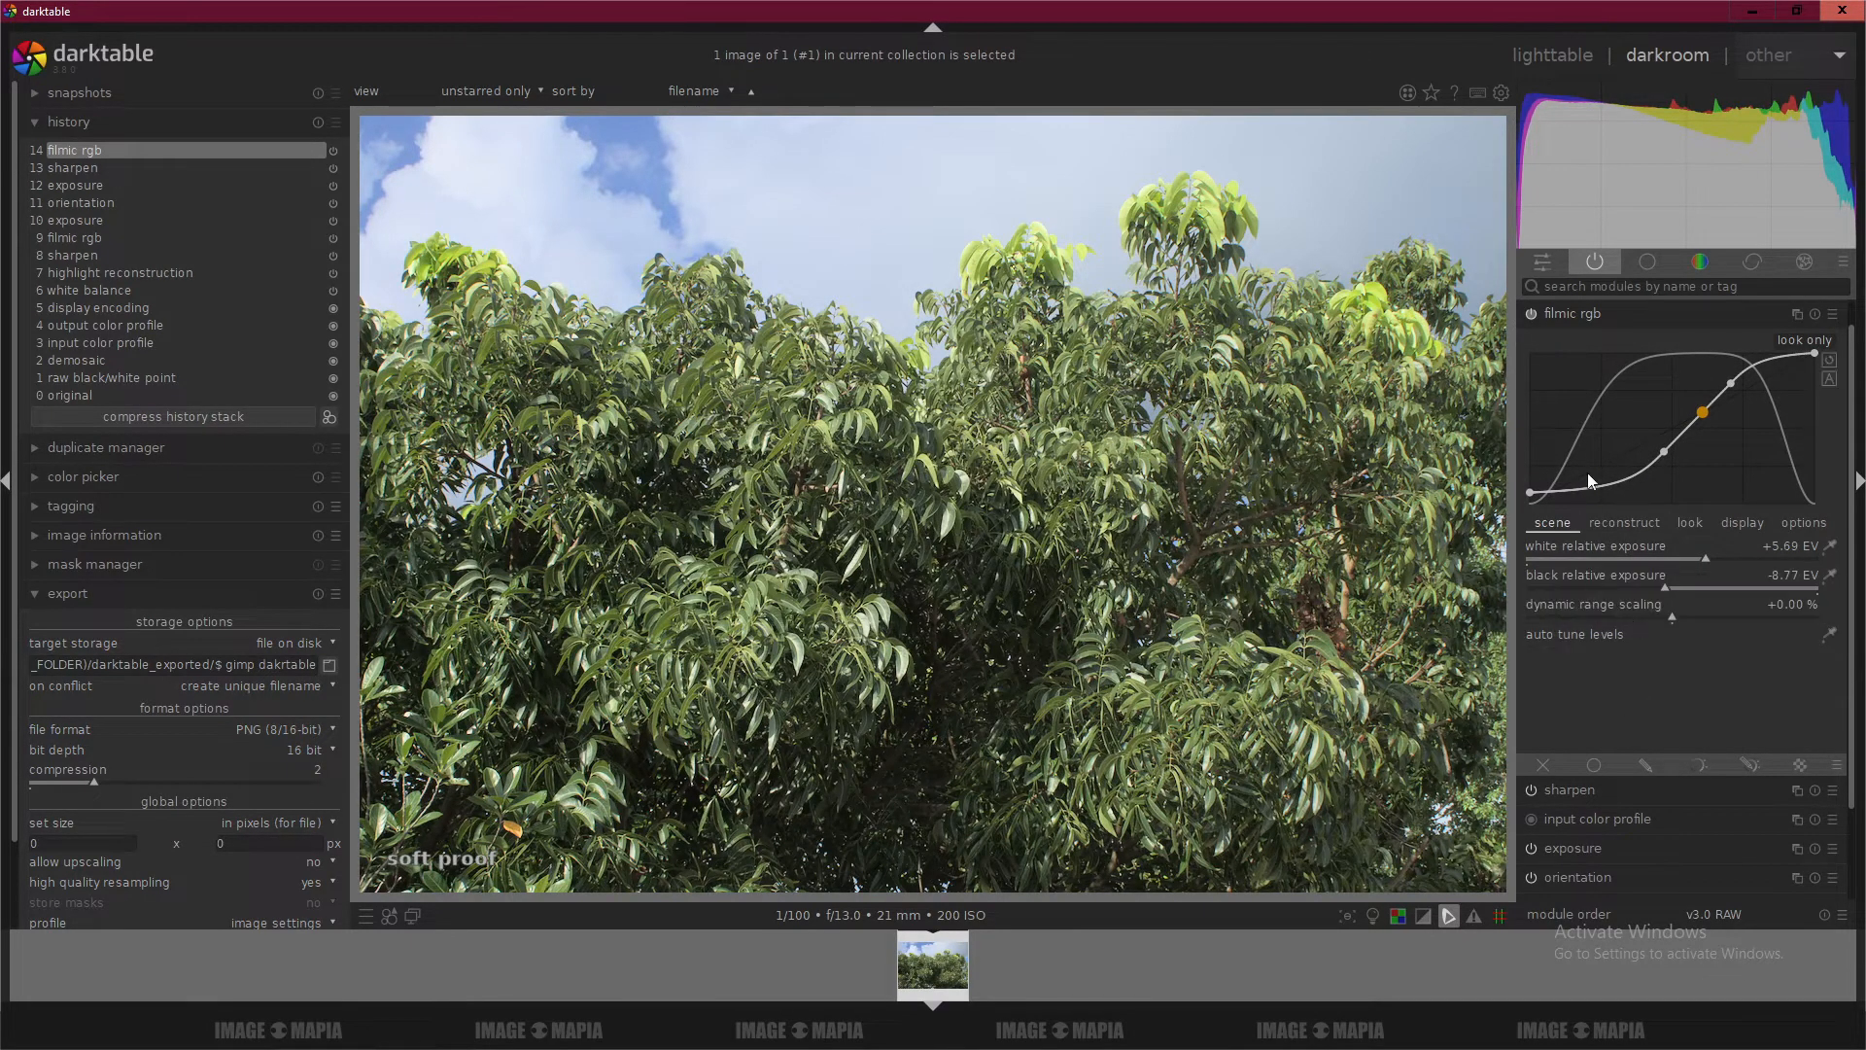
left_click(1556, 313)
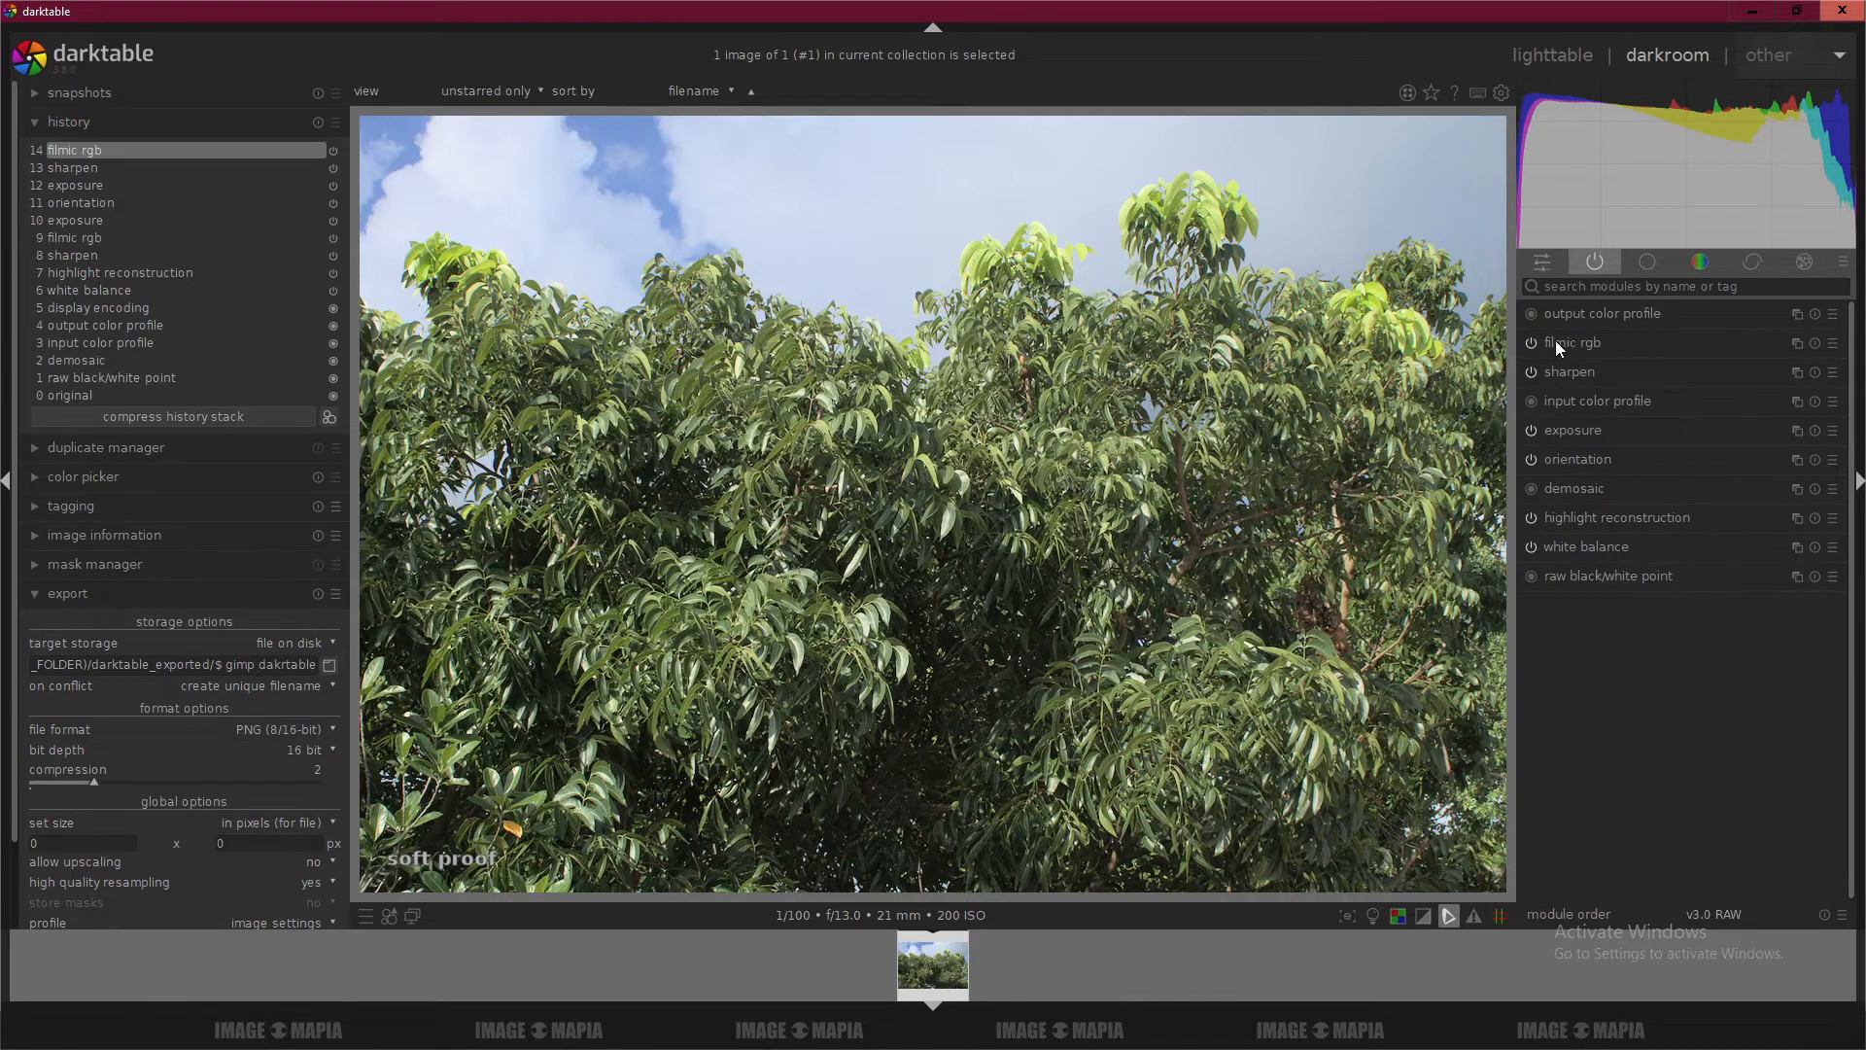
left_click(1555, 341)
left_click(1567, 318)
Warm the photo by setting the white balance temperature to 5815 K, and collapse the module.
left_click(1572, 548)
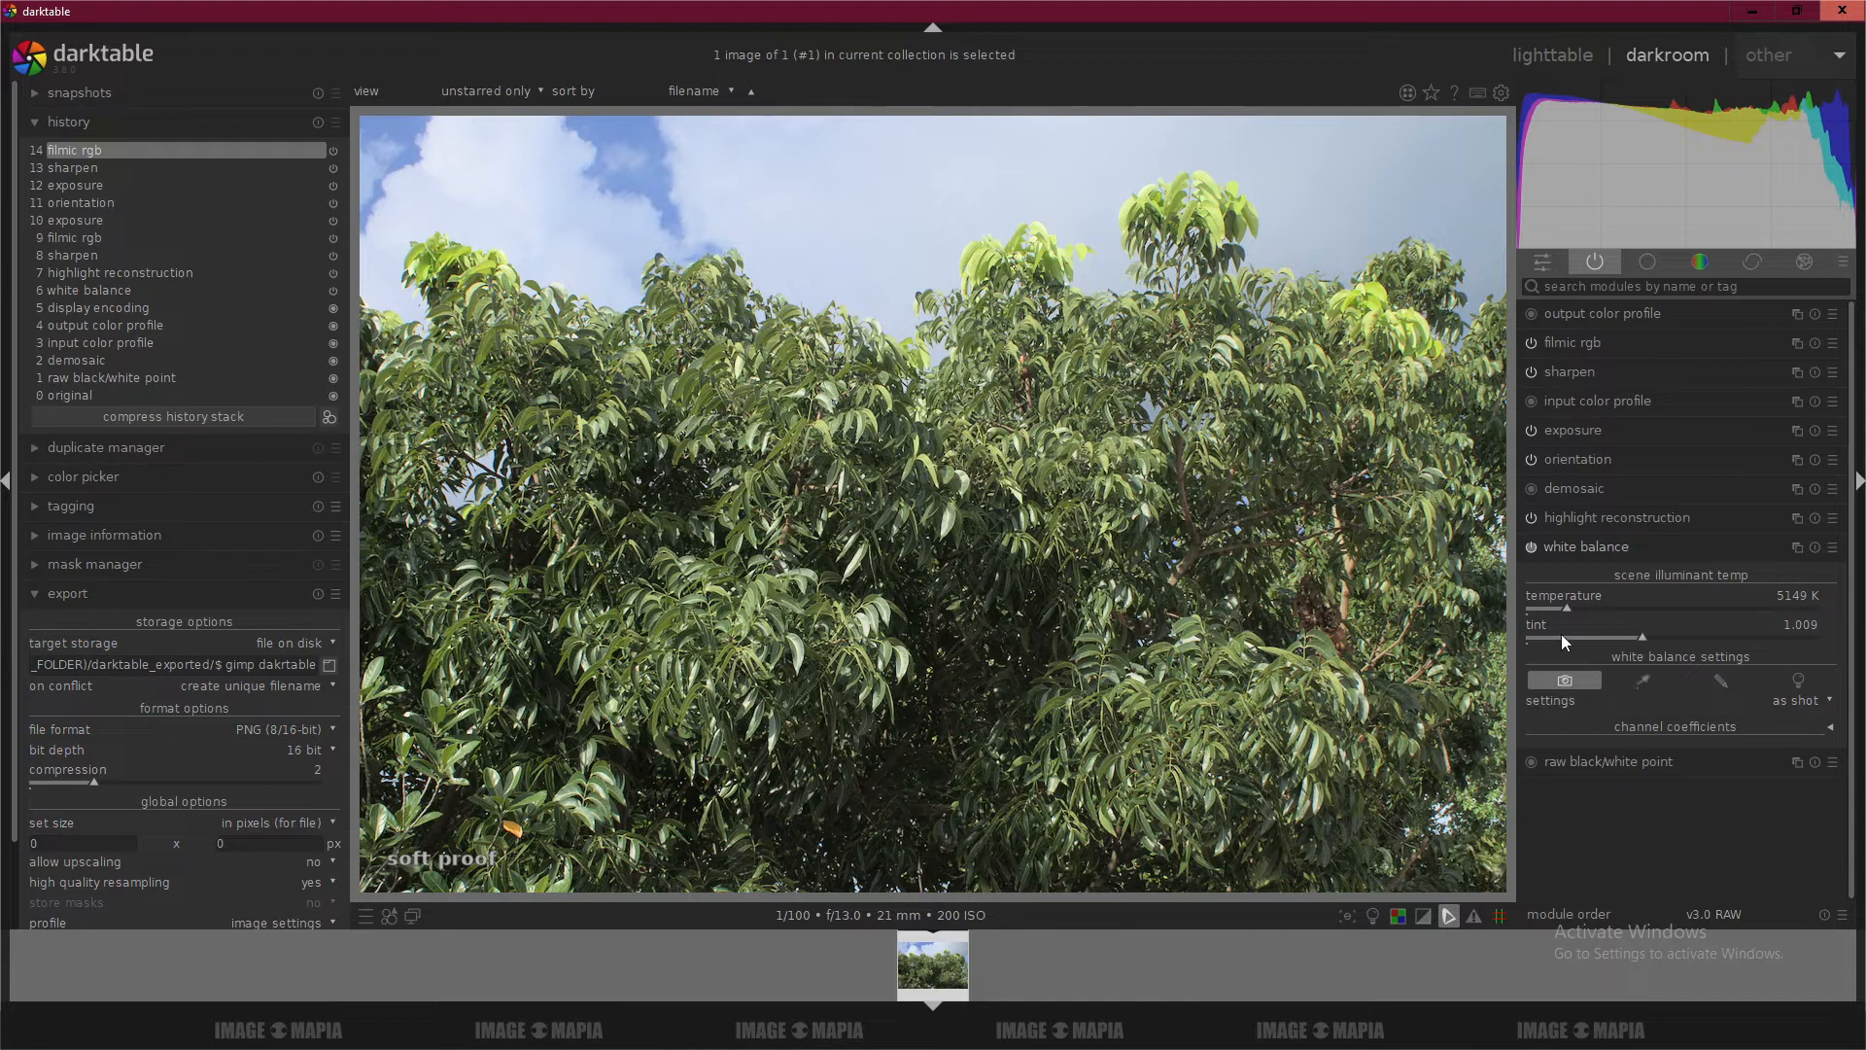
left_click_drag(1567, 609, 1577, 612)
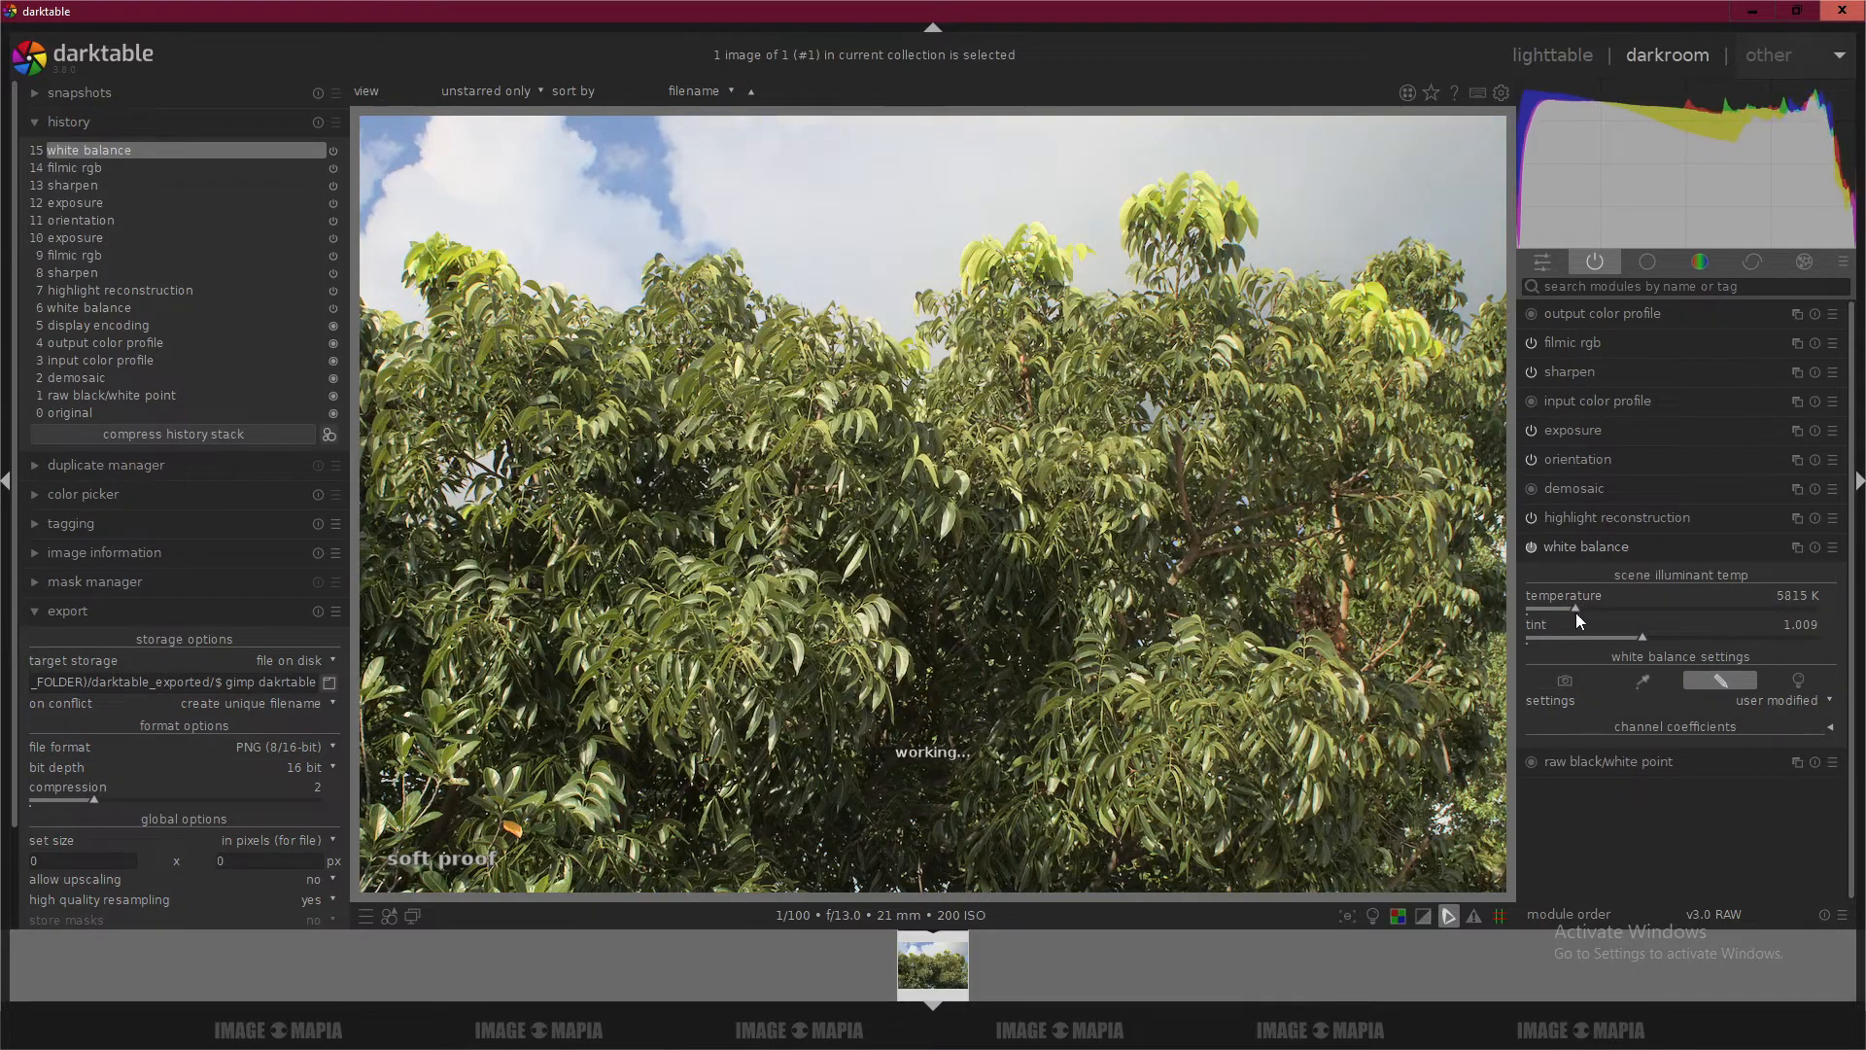
left_click(1588, 549)
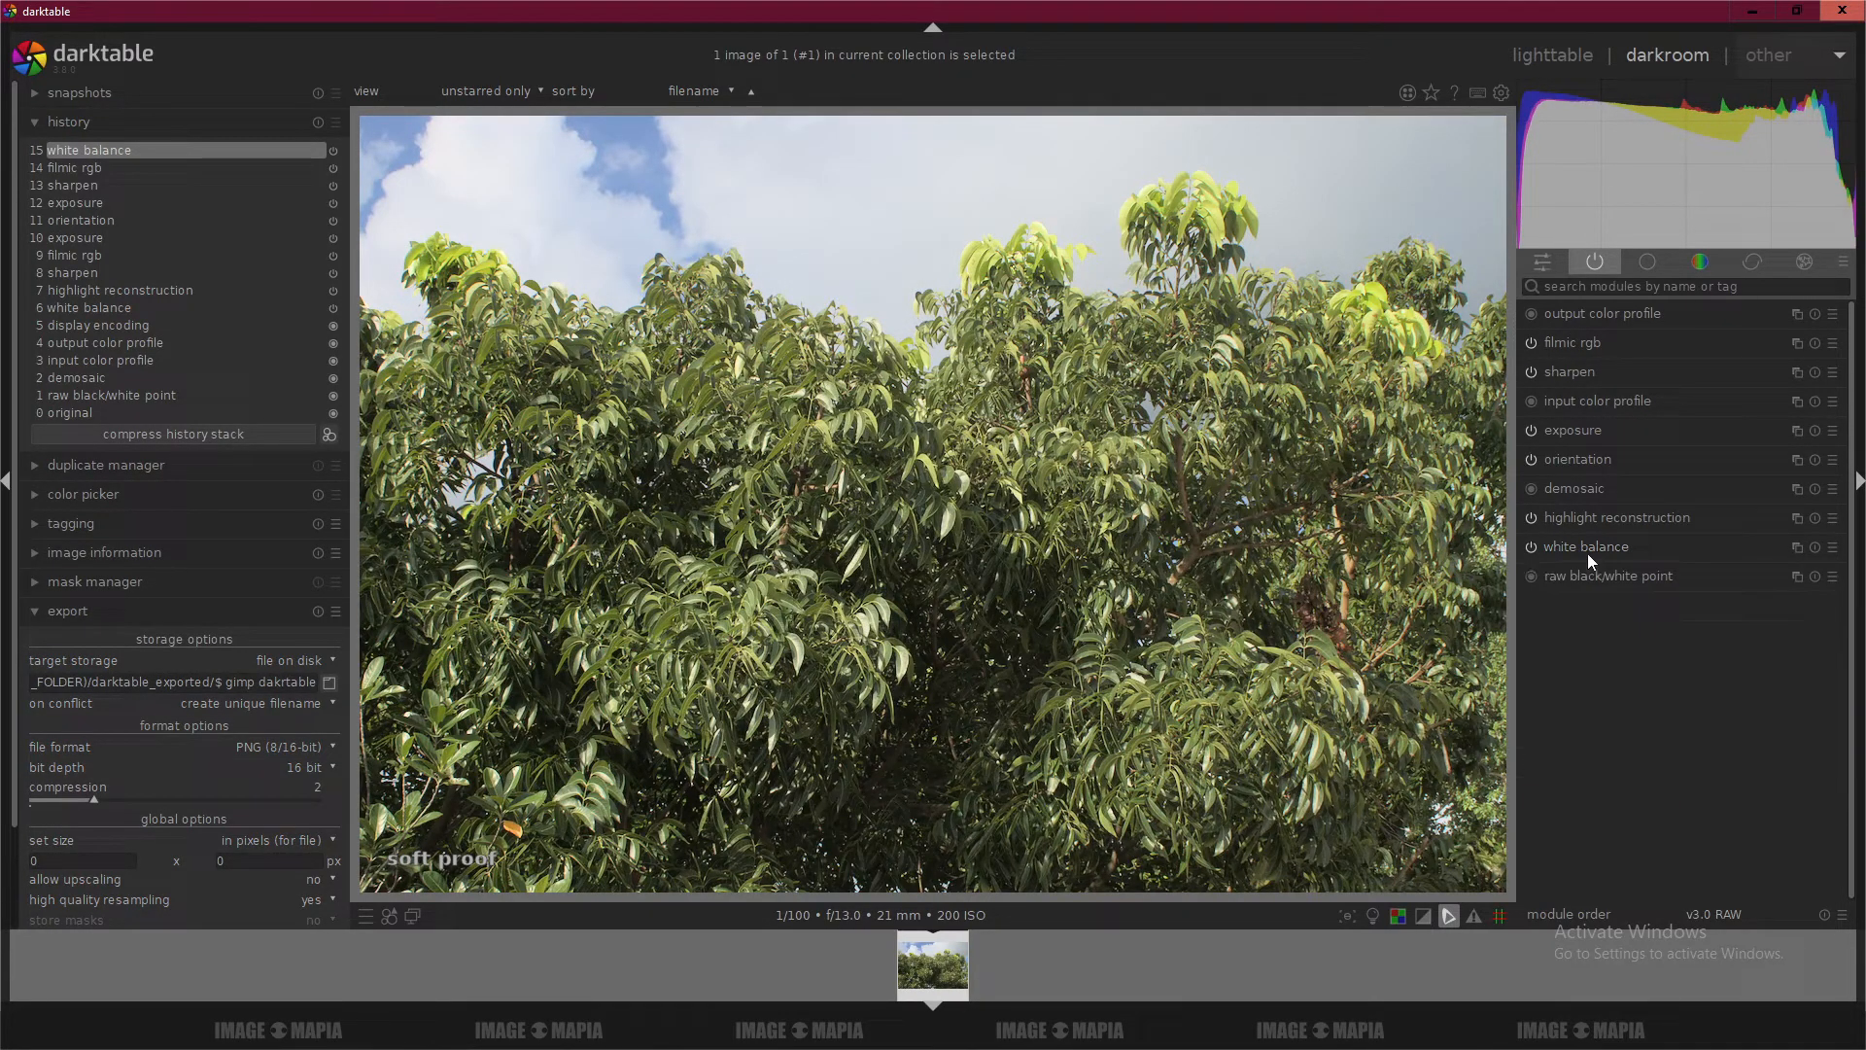
Show the base module group, raise the exposure to 2.21 EV, and collapse the exposure module.
left_click(1645, 264)
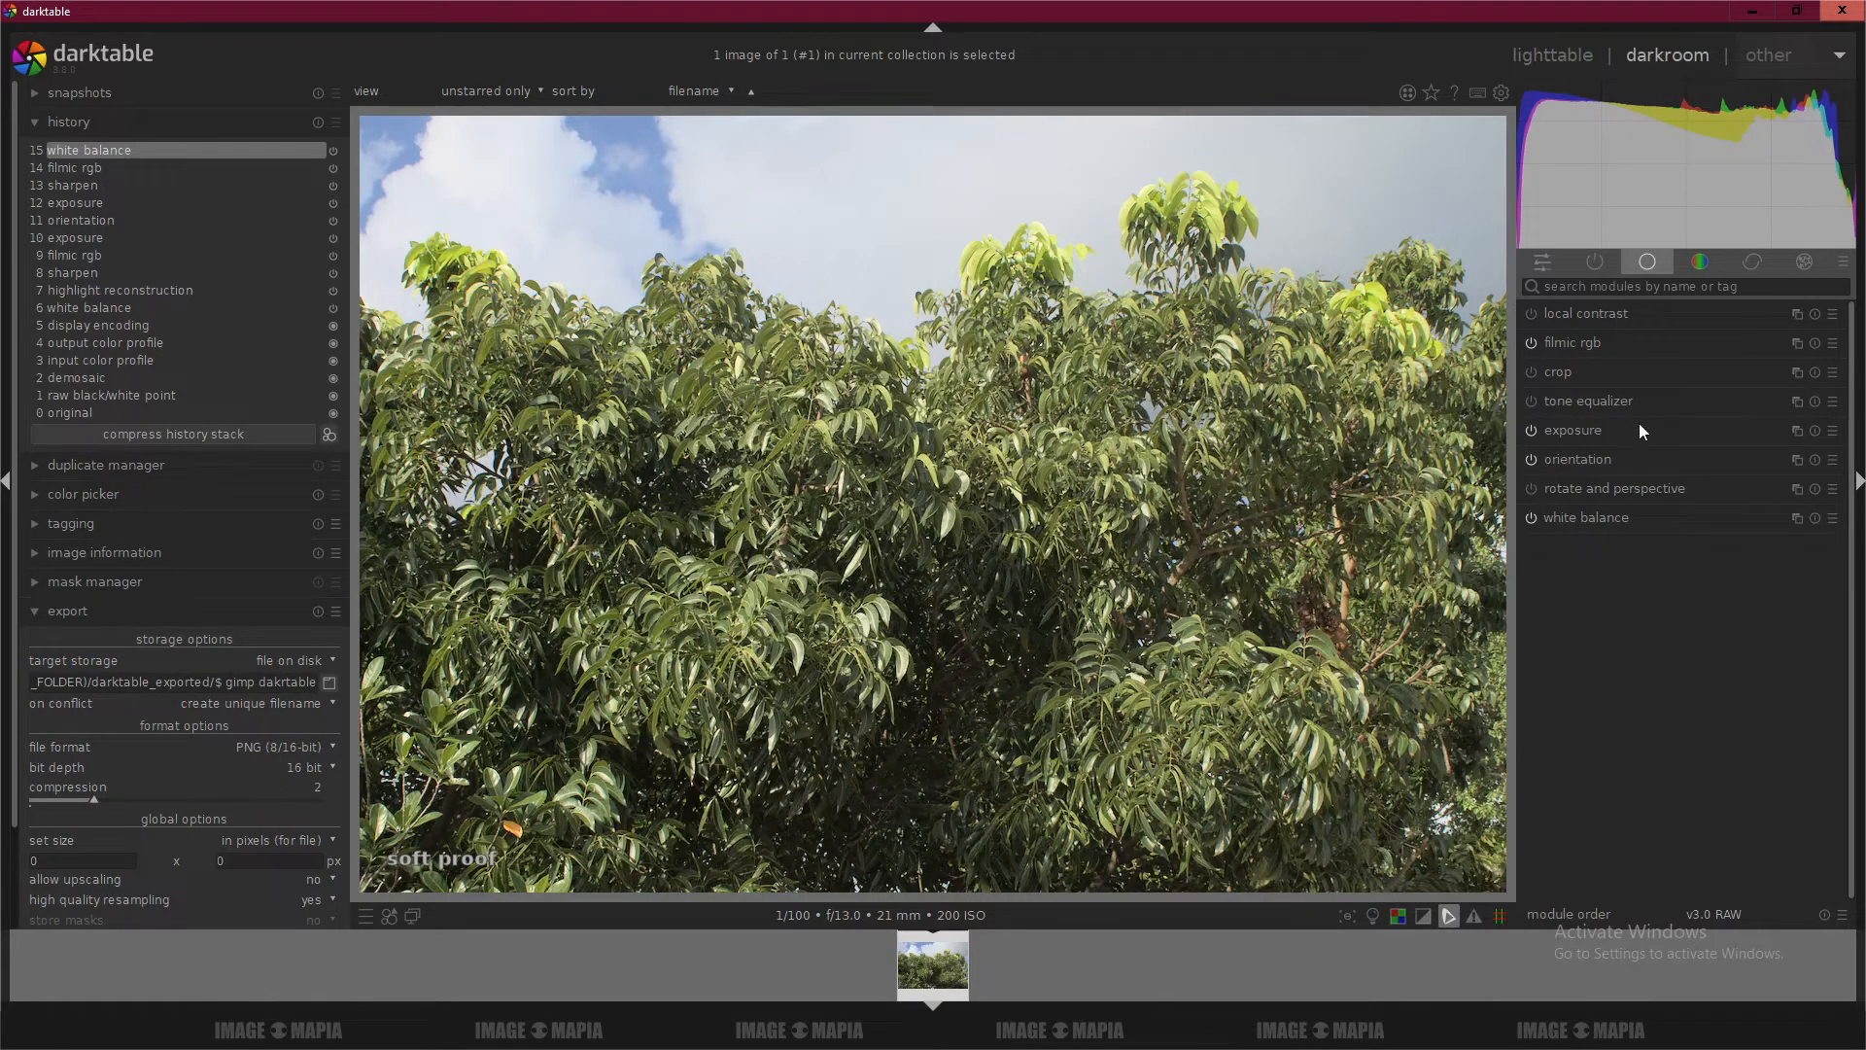
left_click(1584, 430)
left_click_drag(1722, 517, 1744, 517)
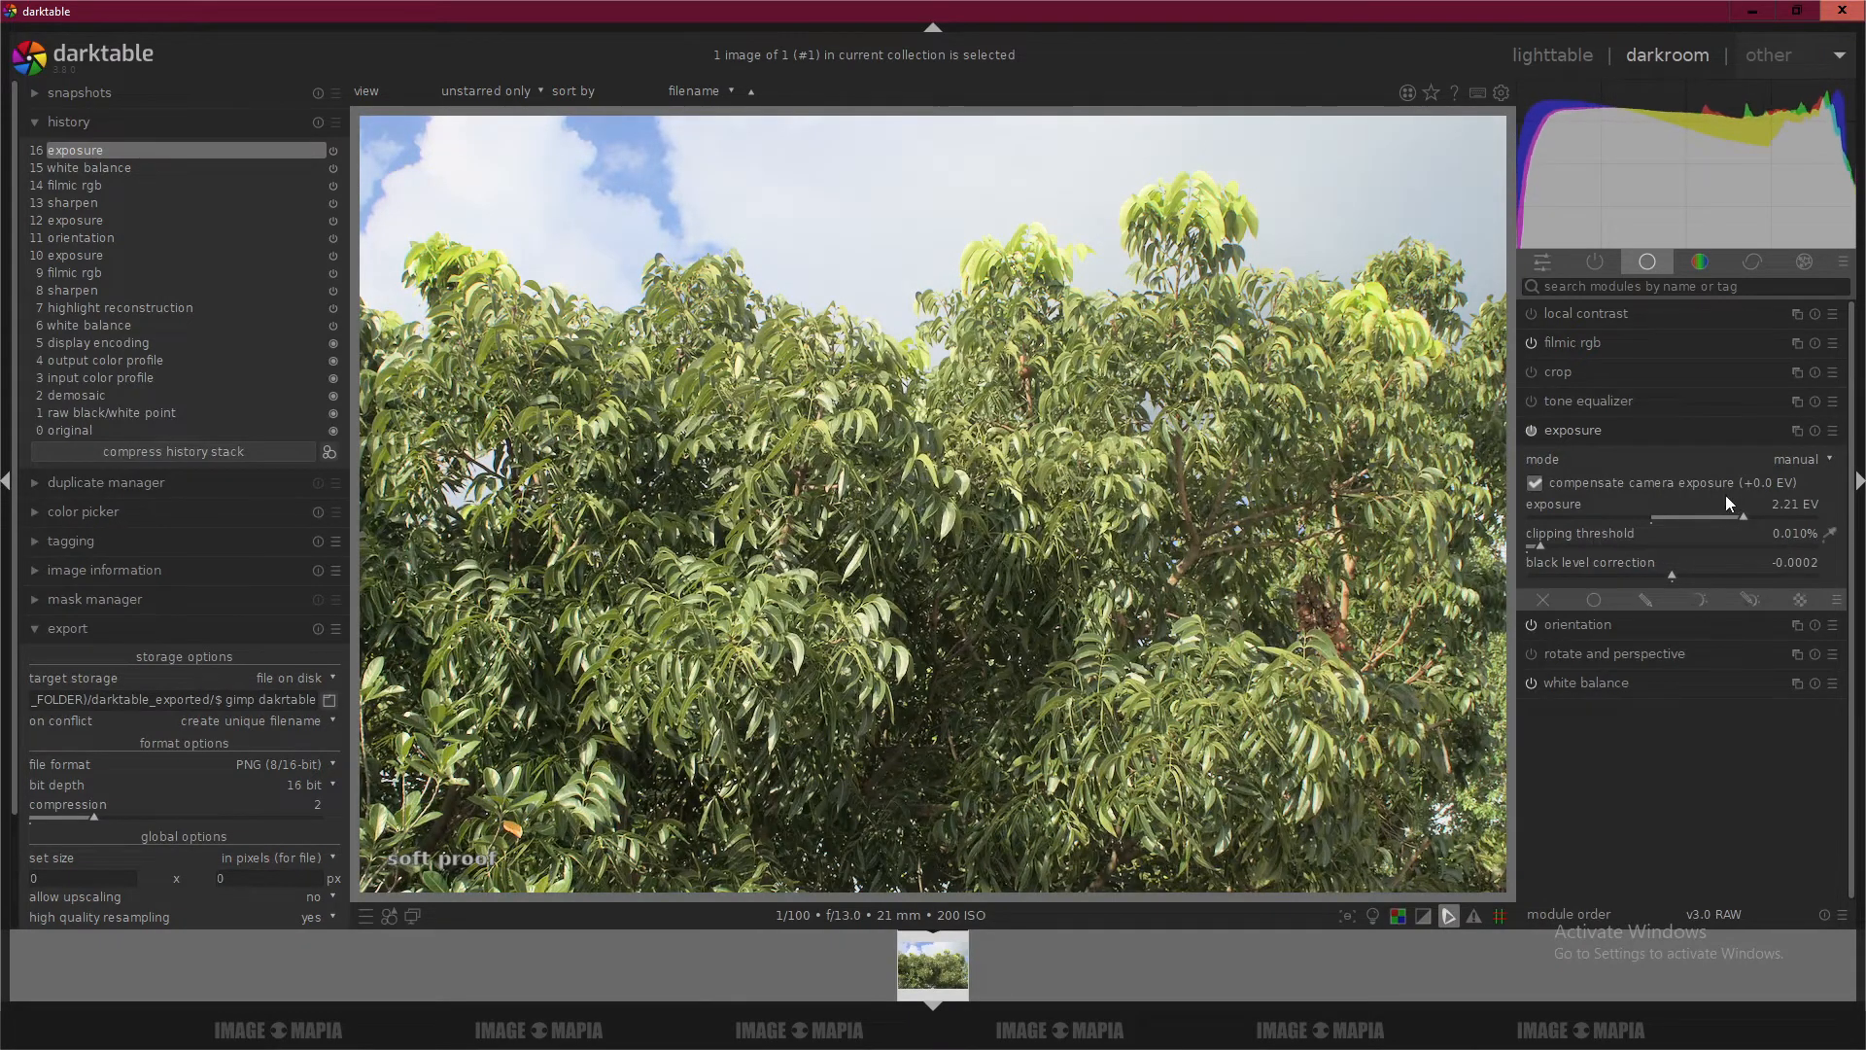
left_click(1589, 439)
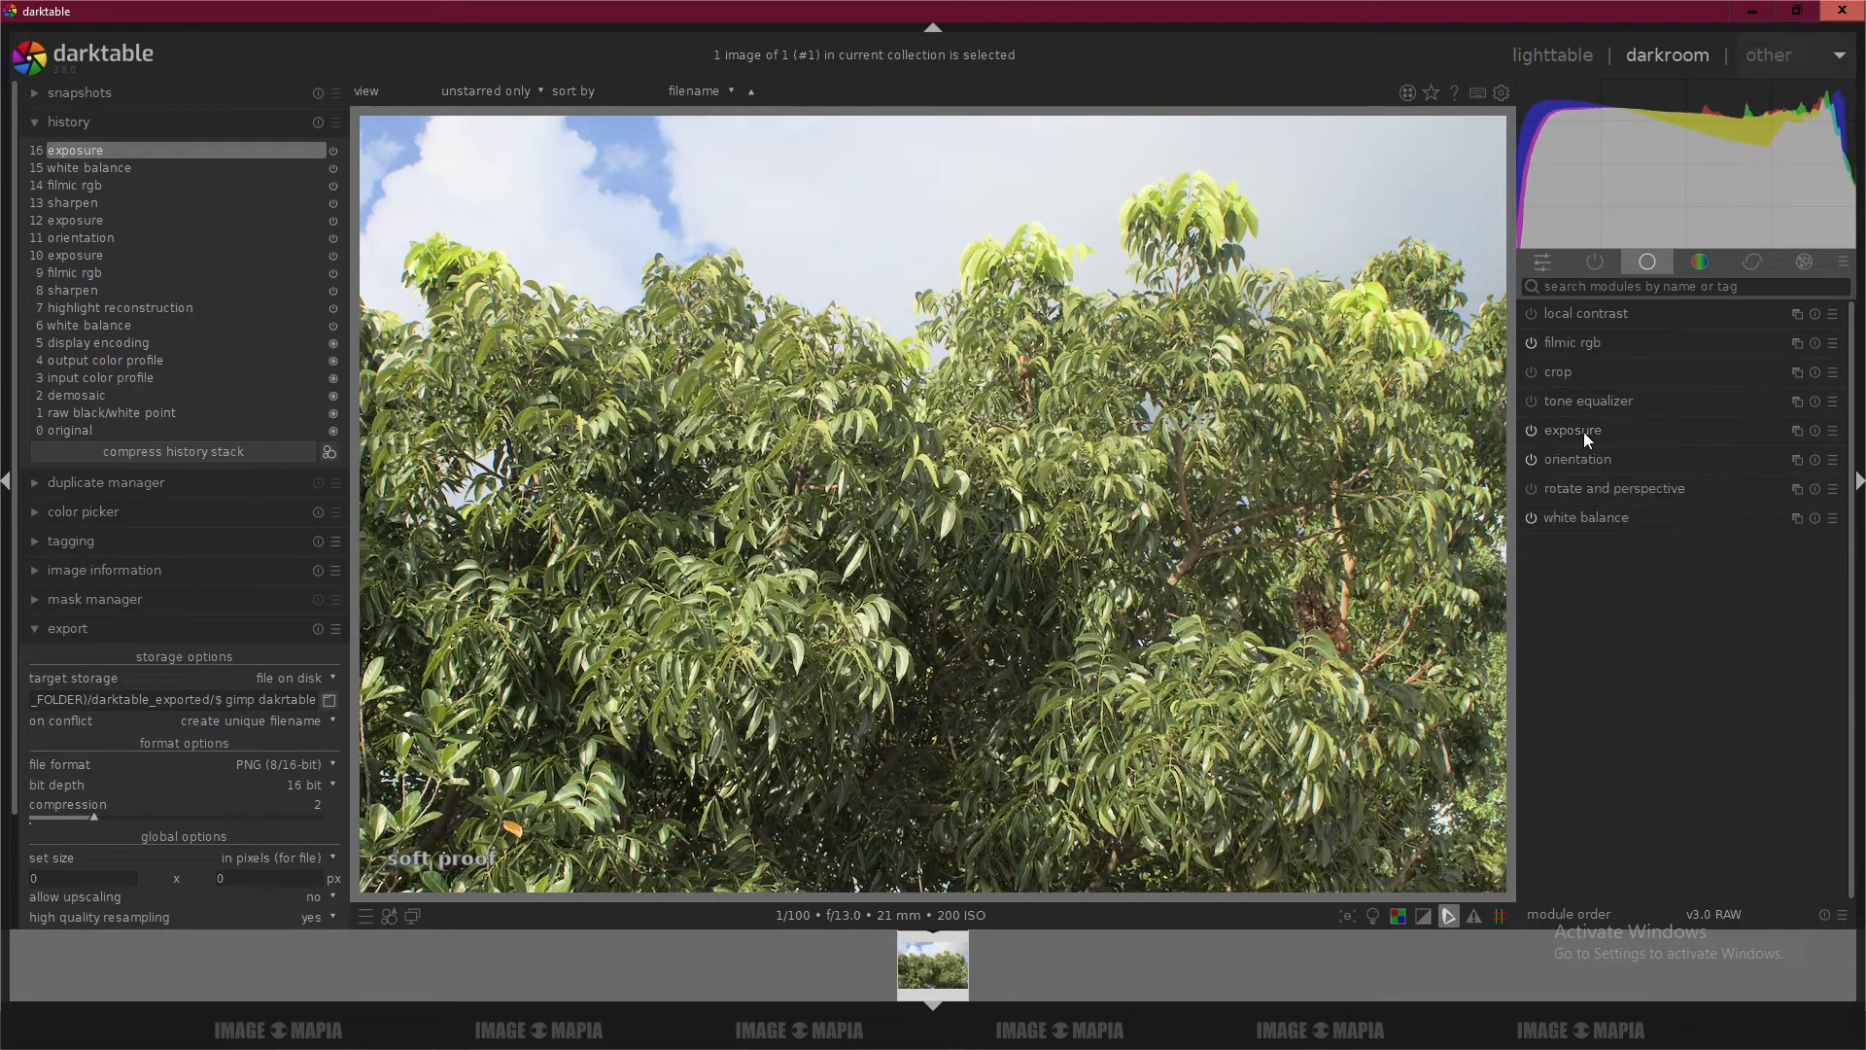
Look through the white balance, color balance rgb, color zones and correction modules, and inspect the leaves up close.
left_click(1608, 518)
left_click(1579, 518)
left_click(1700, 262)
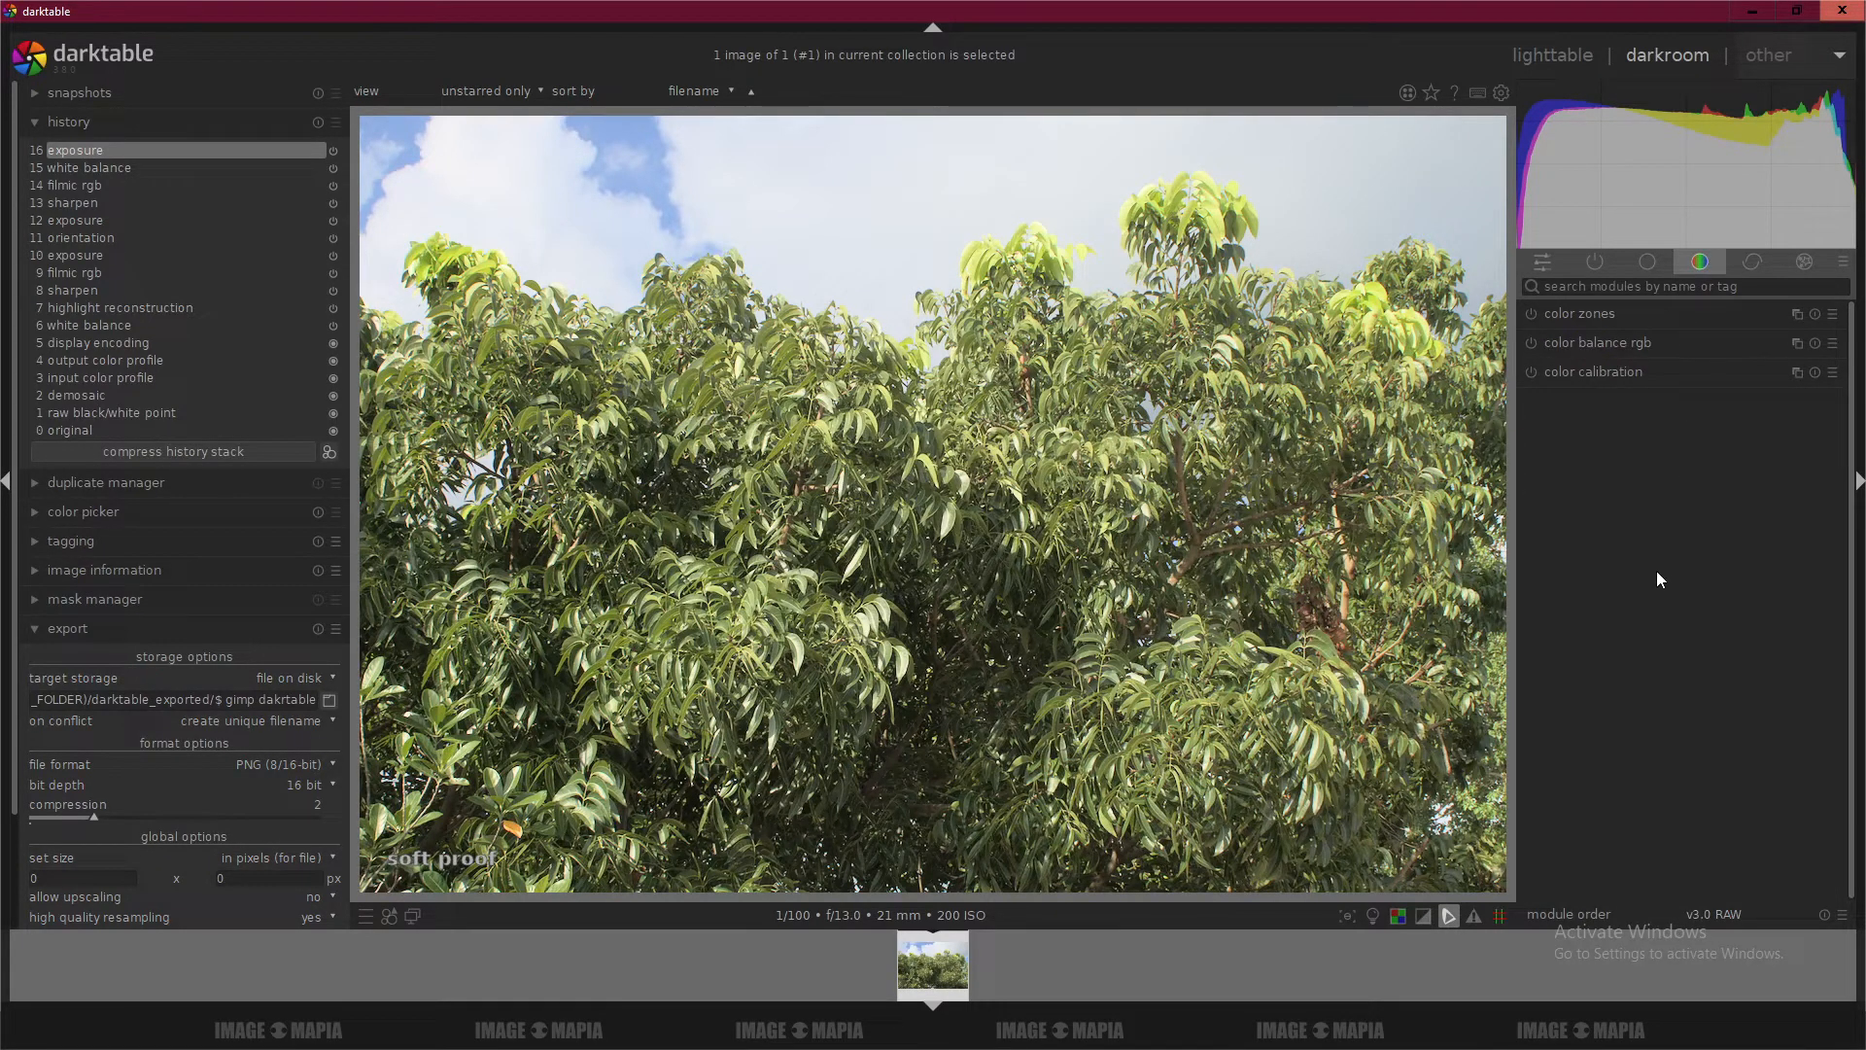
left_click(1607, 346)
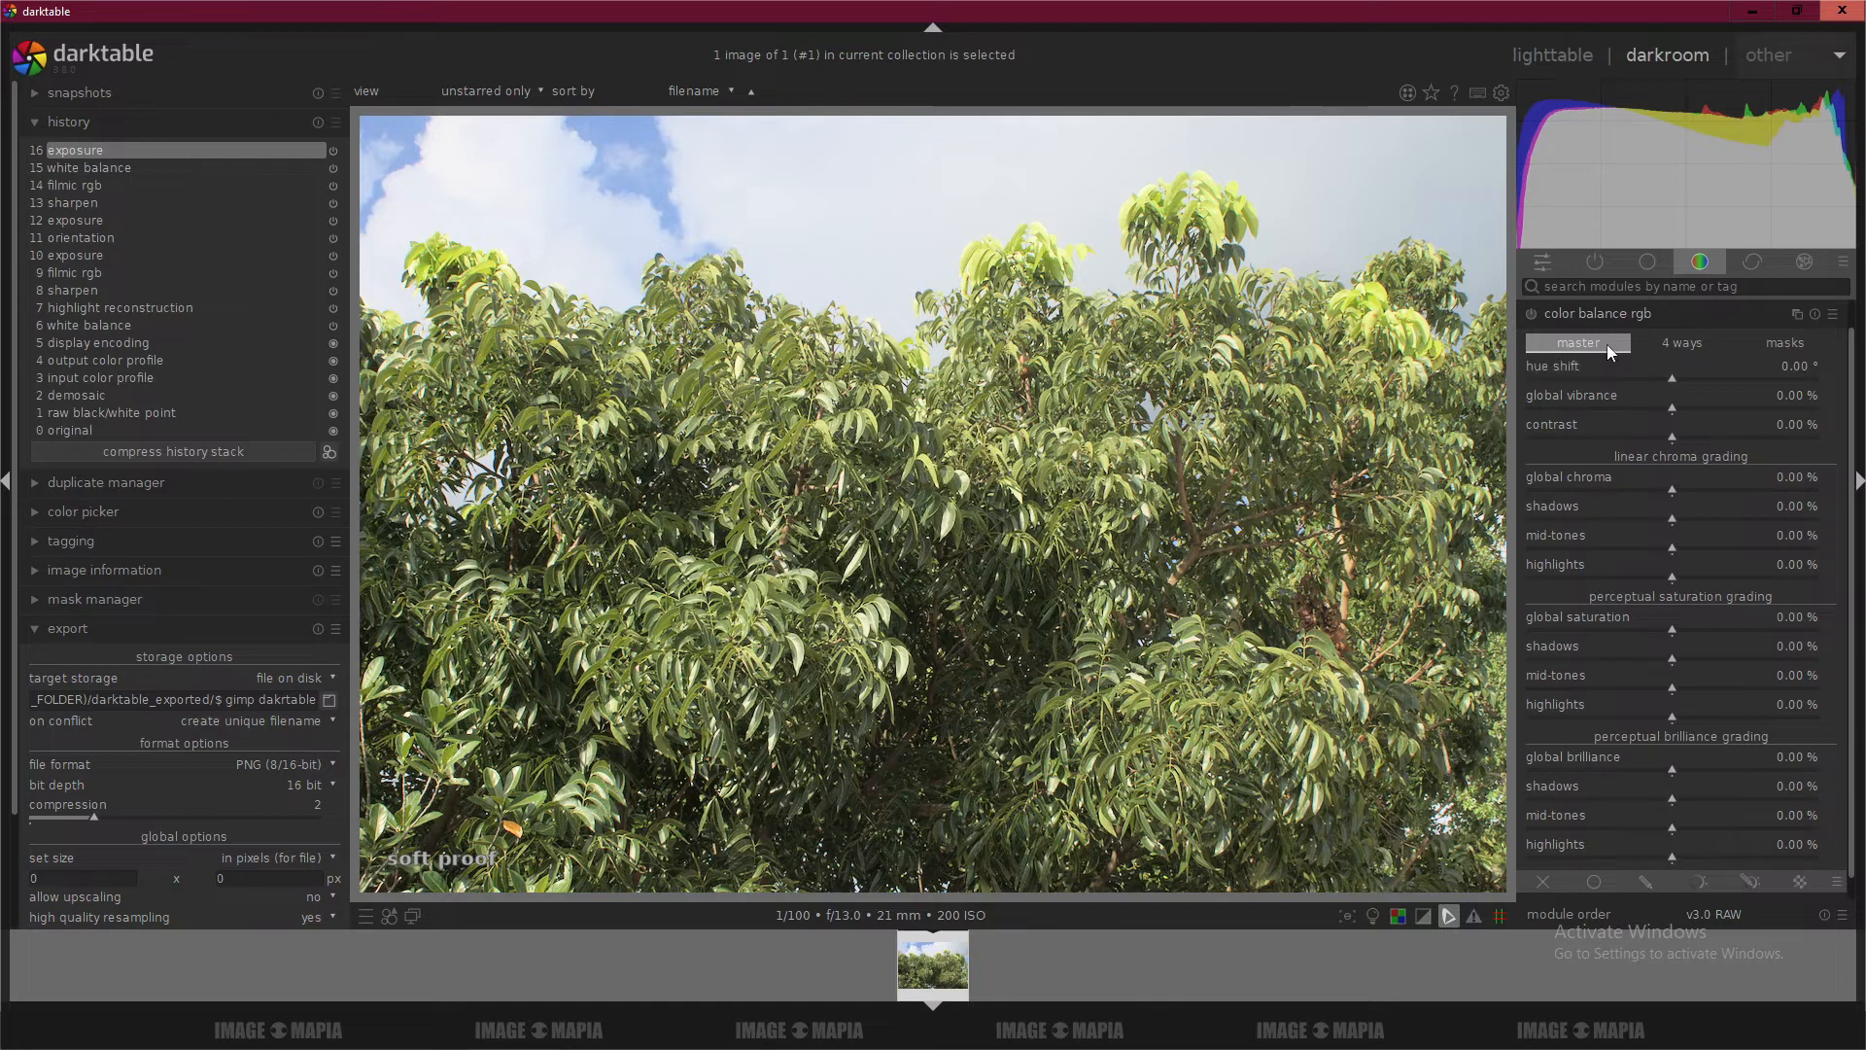
left_click(1607, 313)
left_click(1585, 319)
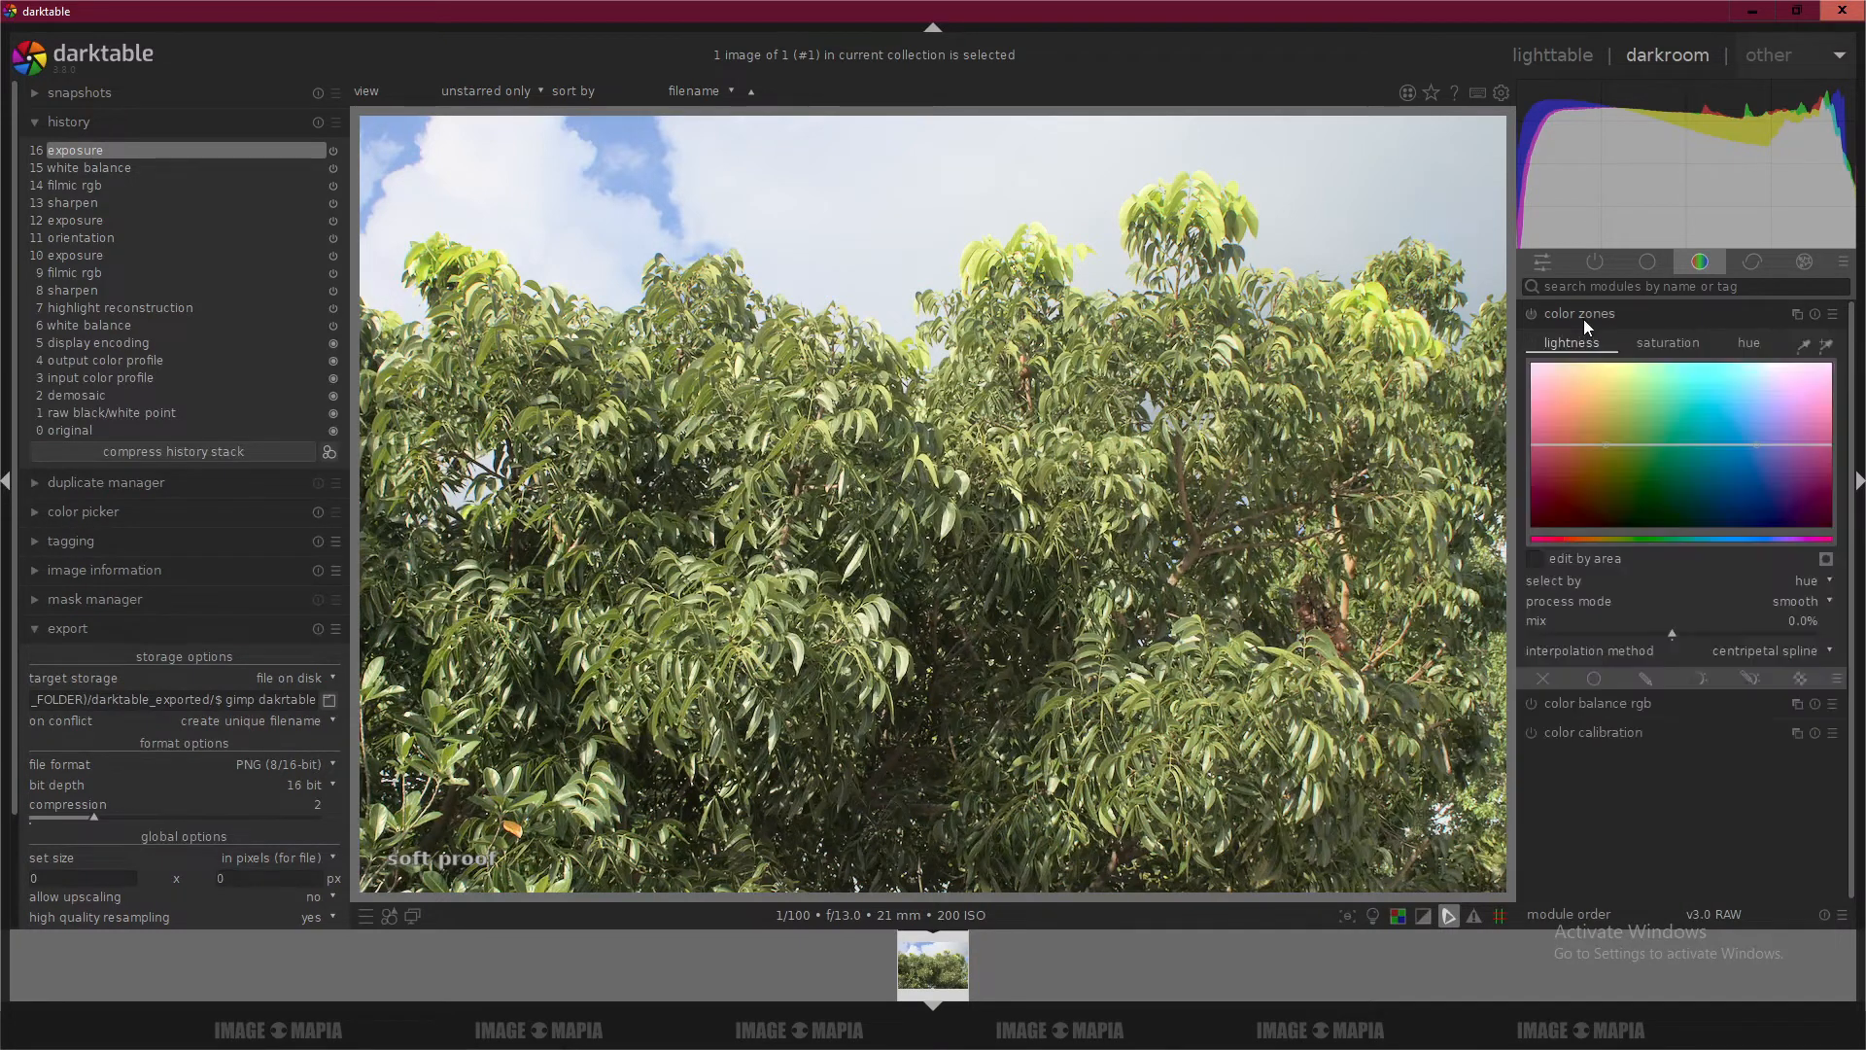
left_click(1585, 320)
left_click(1754, 265)
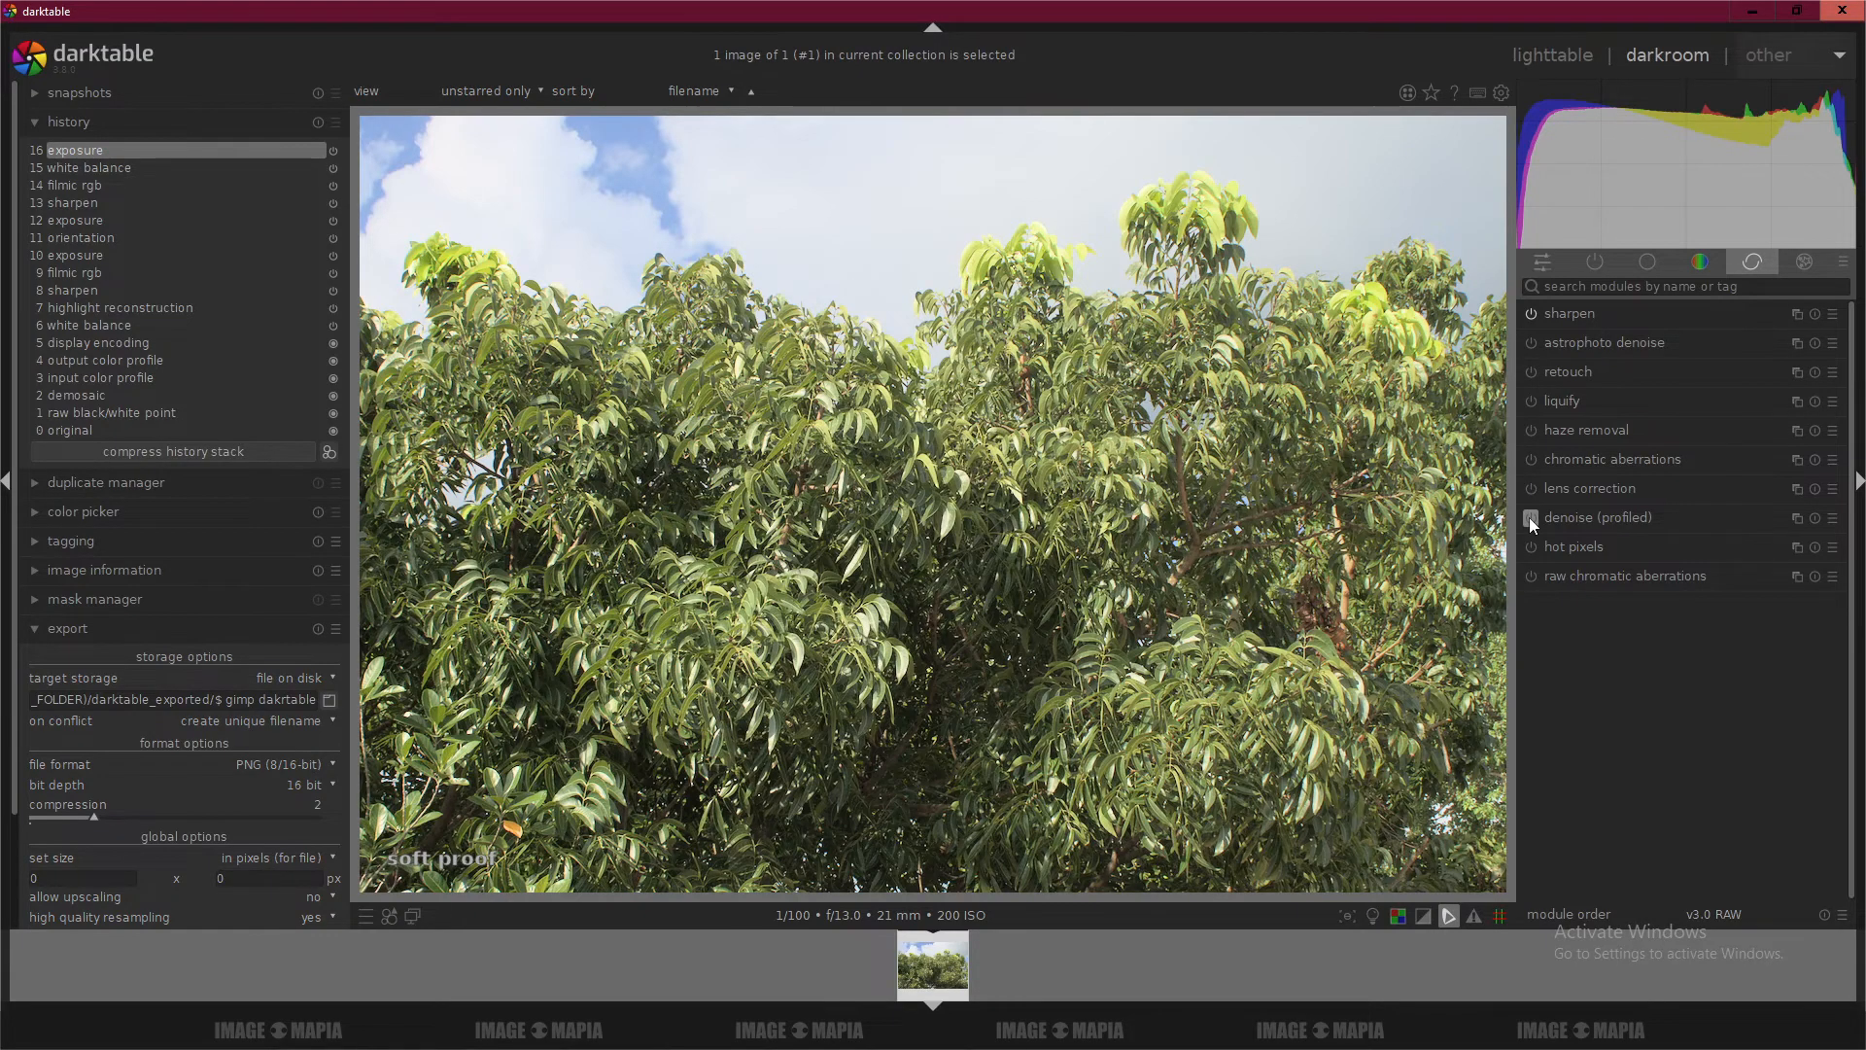
scroll(867, 523, "up", 2)
scroll(867, 523, "up", 2)
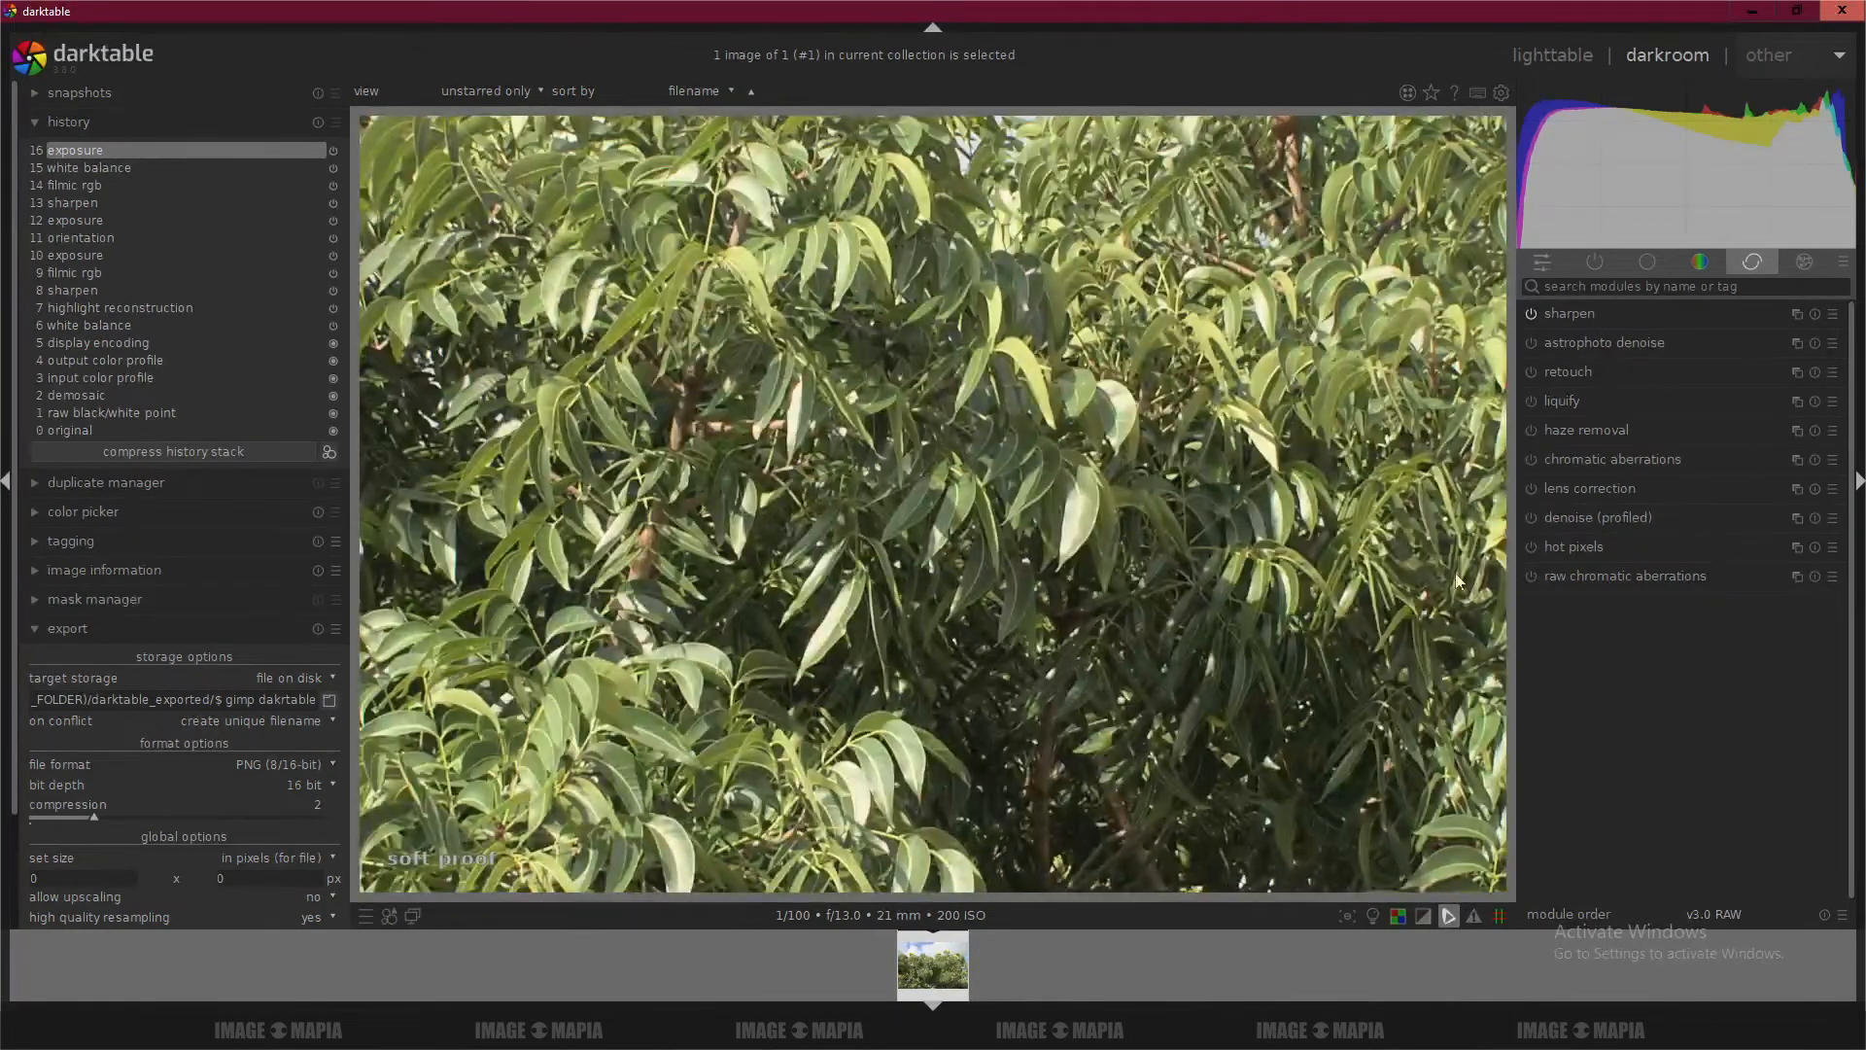
Enable the denoise (profiled), hot pixels and astrophoto denoise modules for the photo.
left_click(1532, 517)
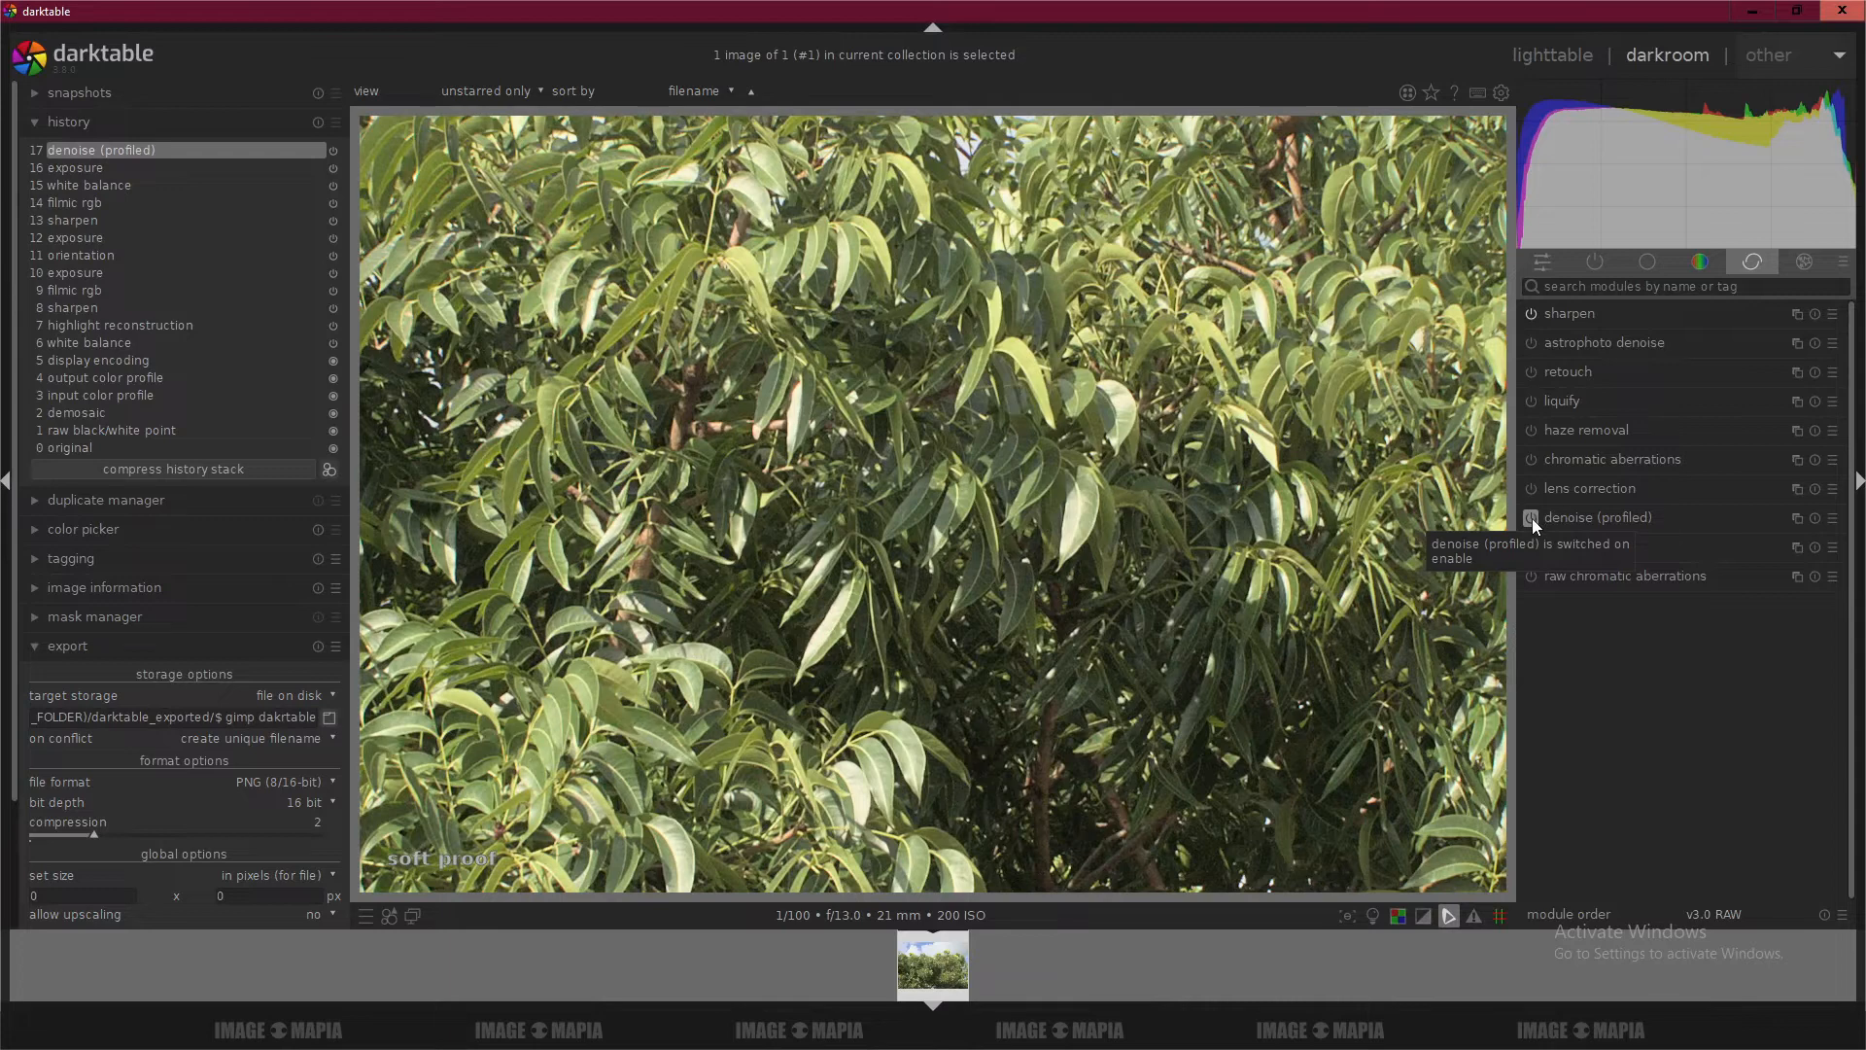
left_click(1532, 548)
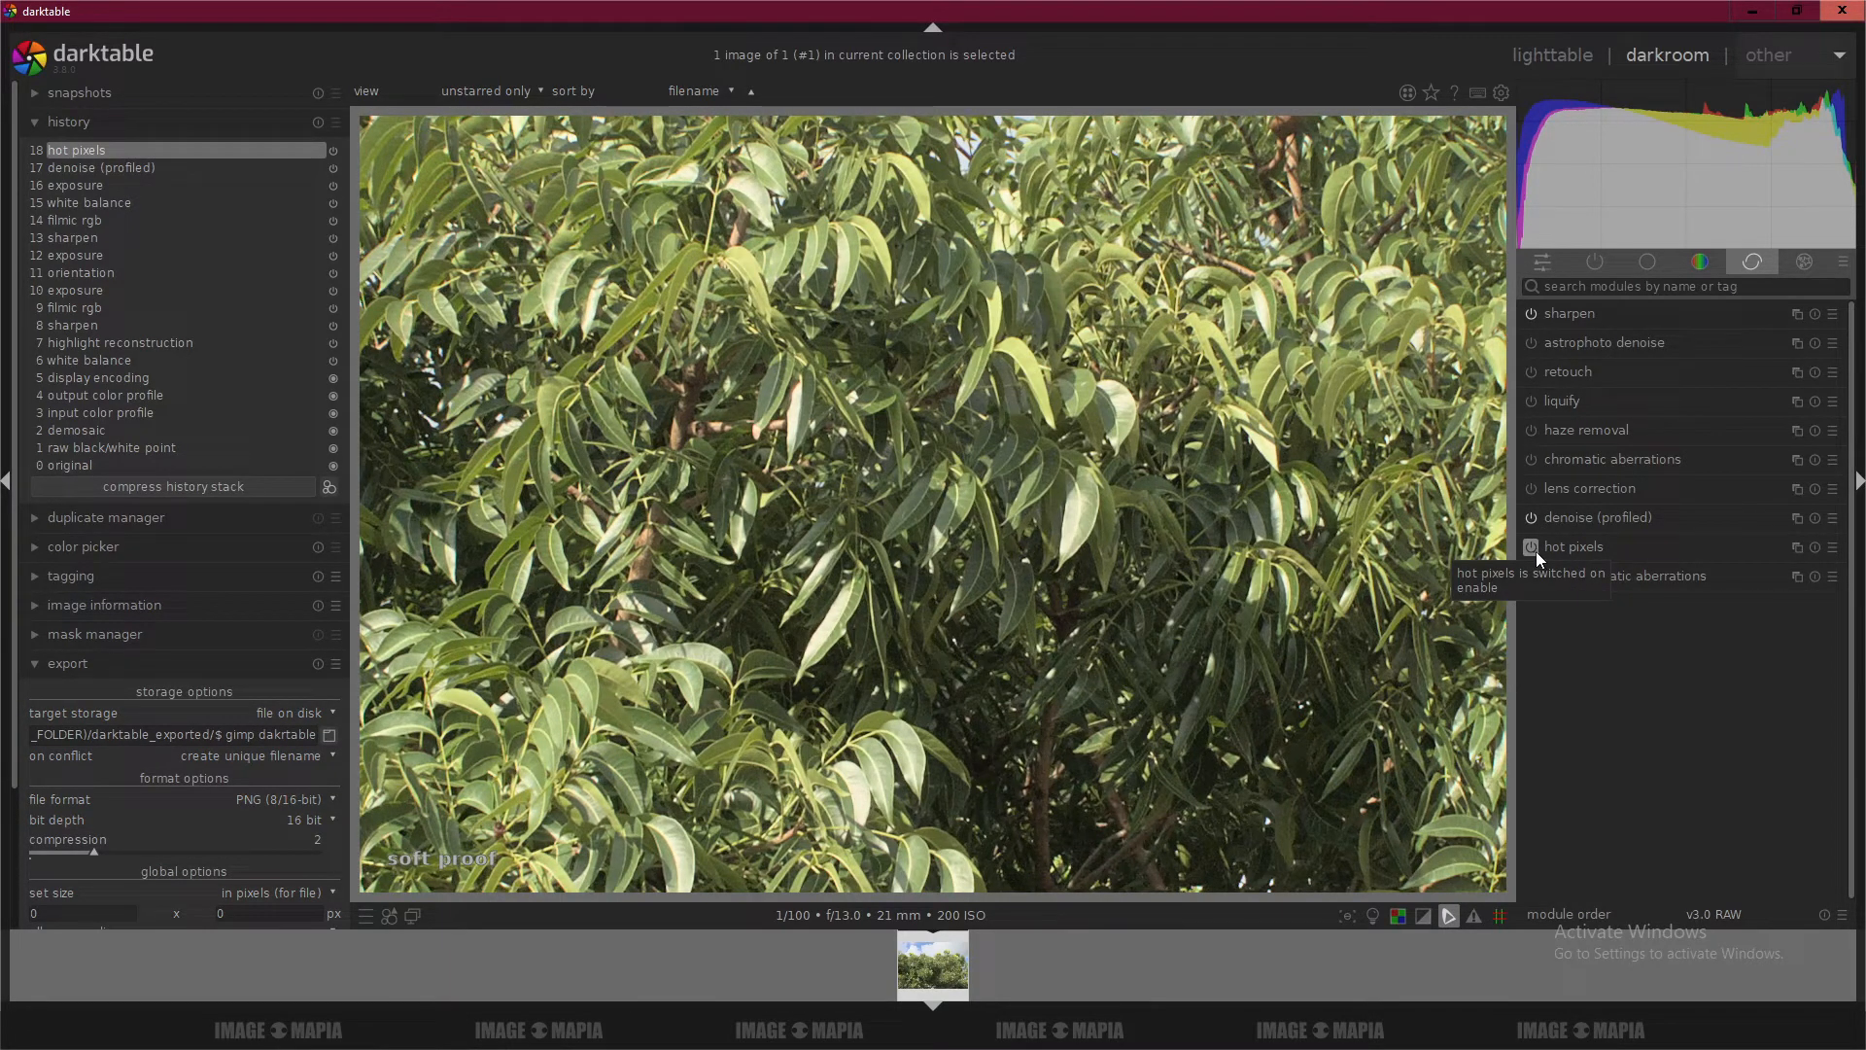
left_click(1531, 343)
Show the effects module group, preview vignetting on the whole photo and turn it off, and enable grain.
left_click(1801, 264)
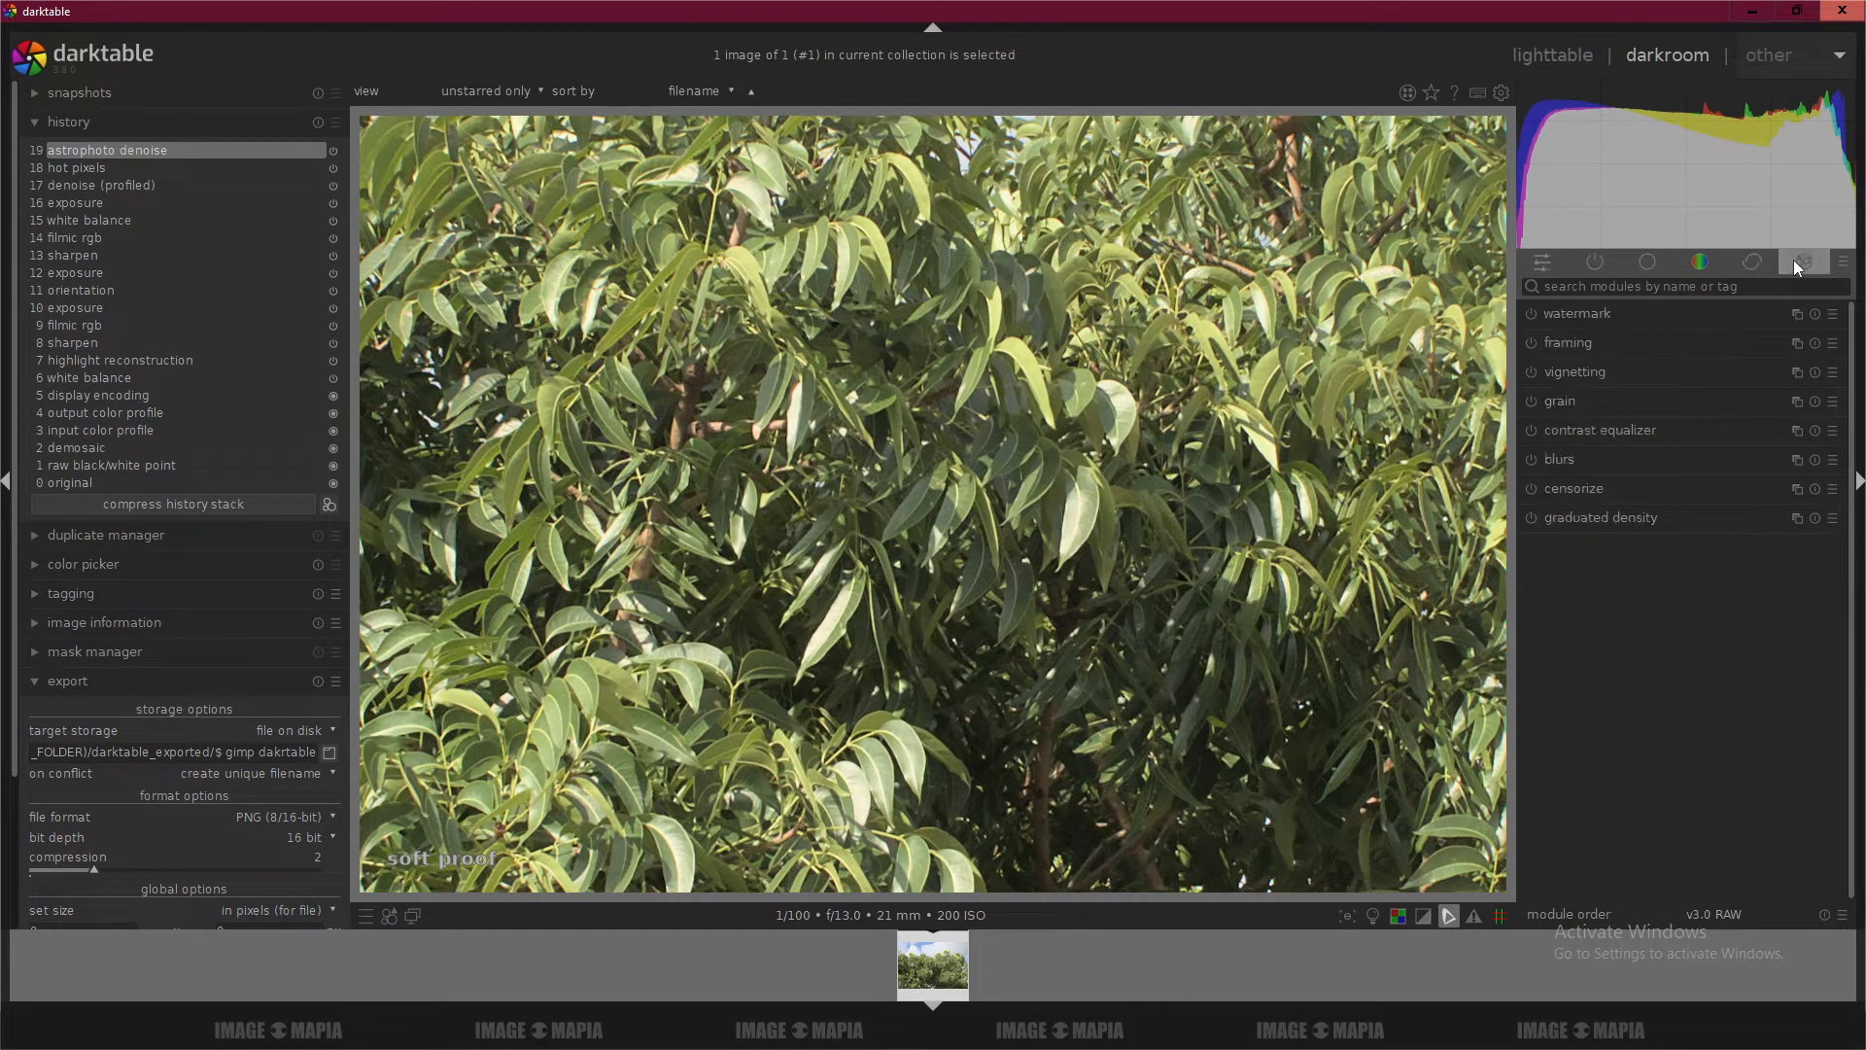
scroll(1127, 505, "down", 3)
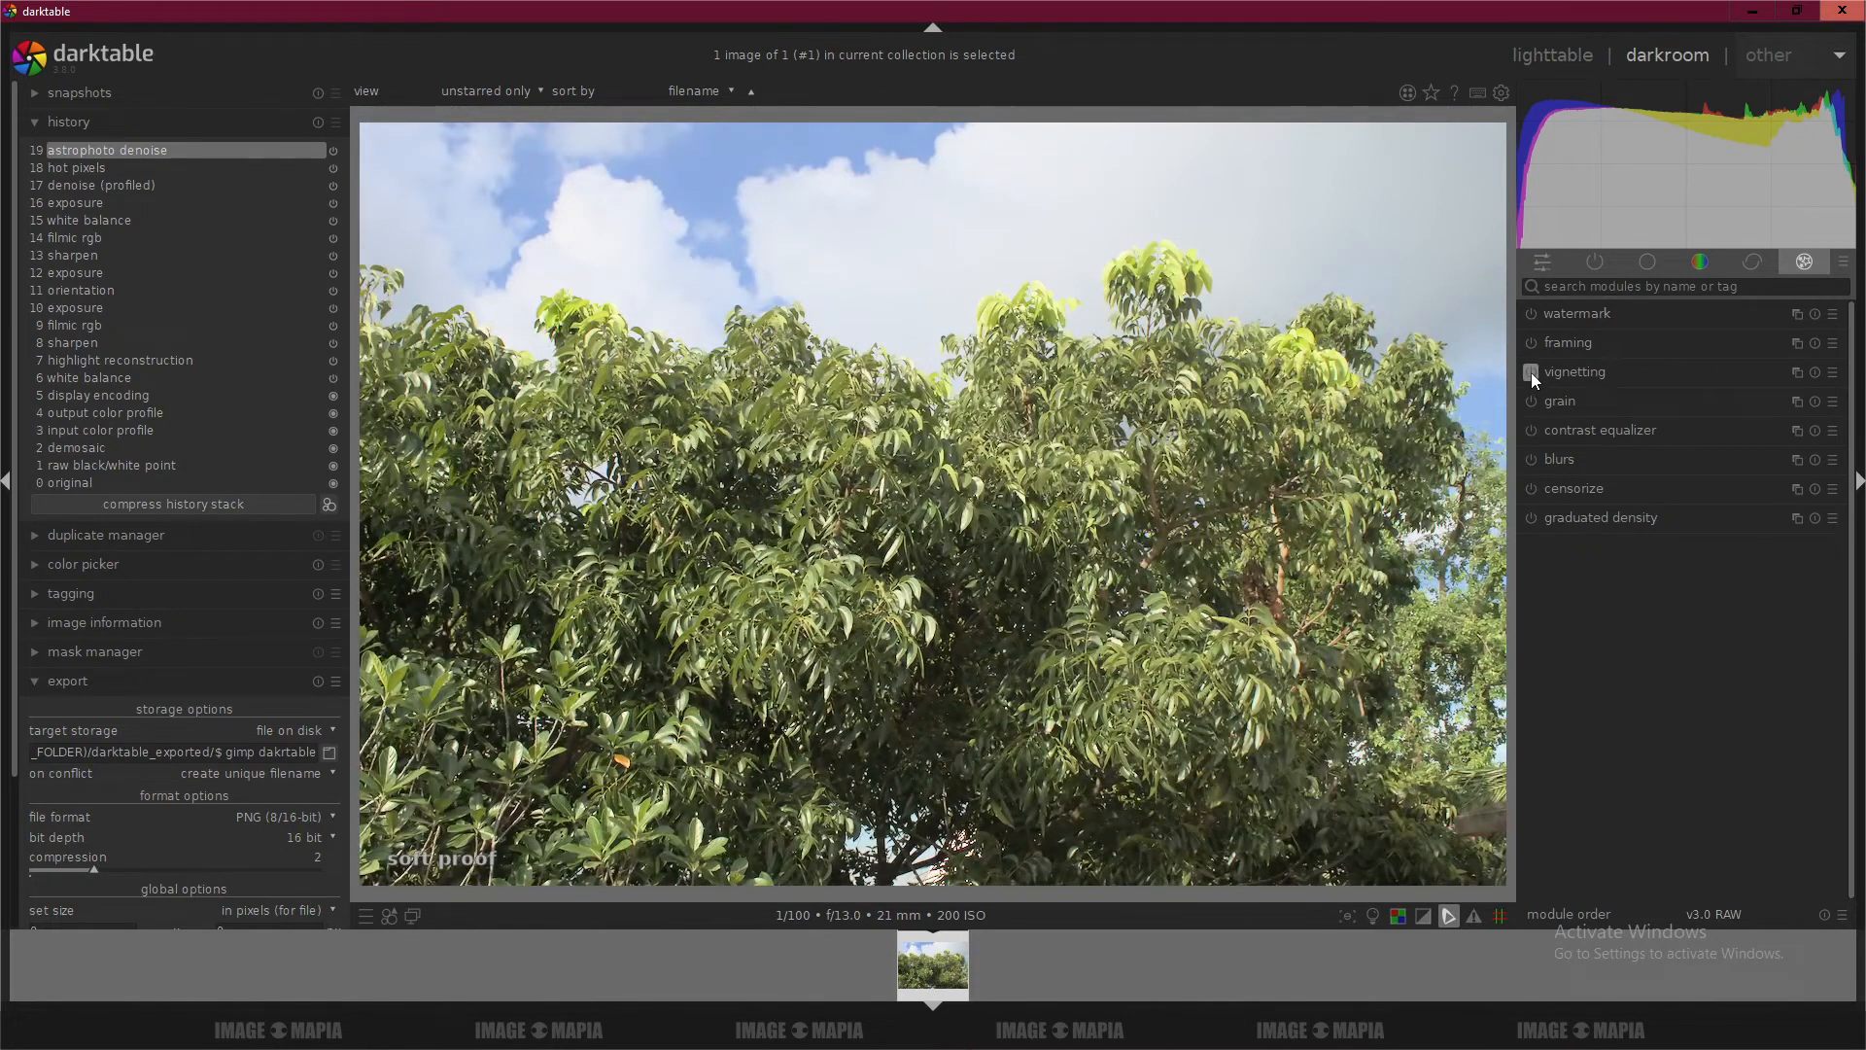
left_click(1531, 372)
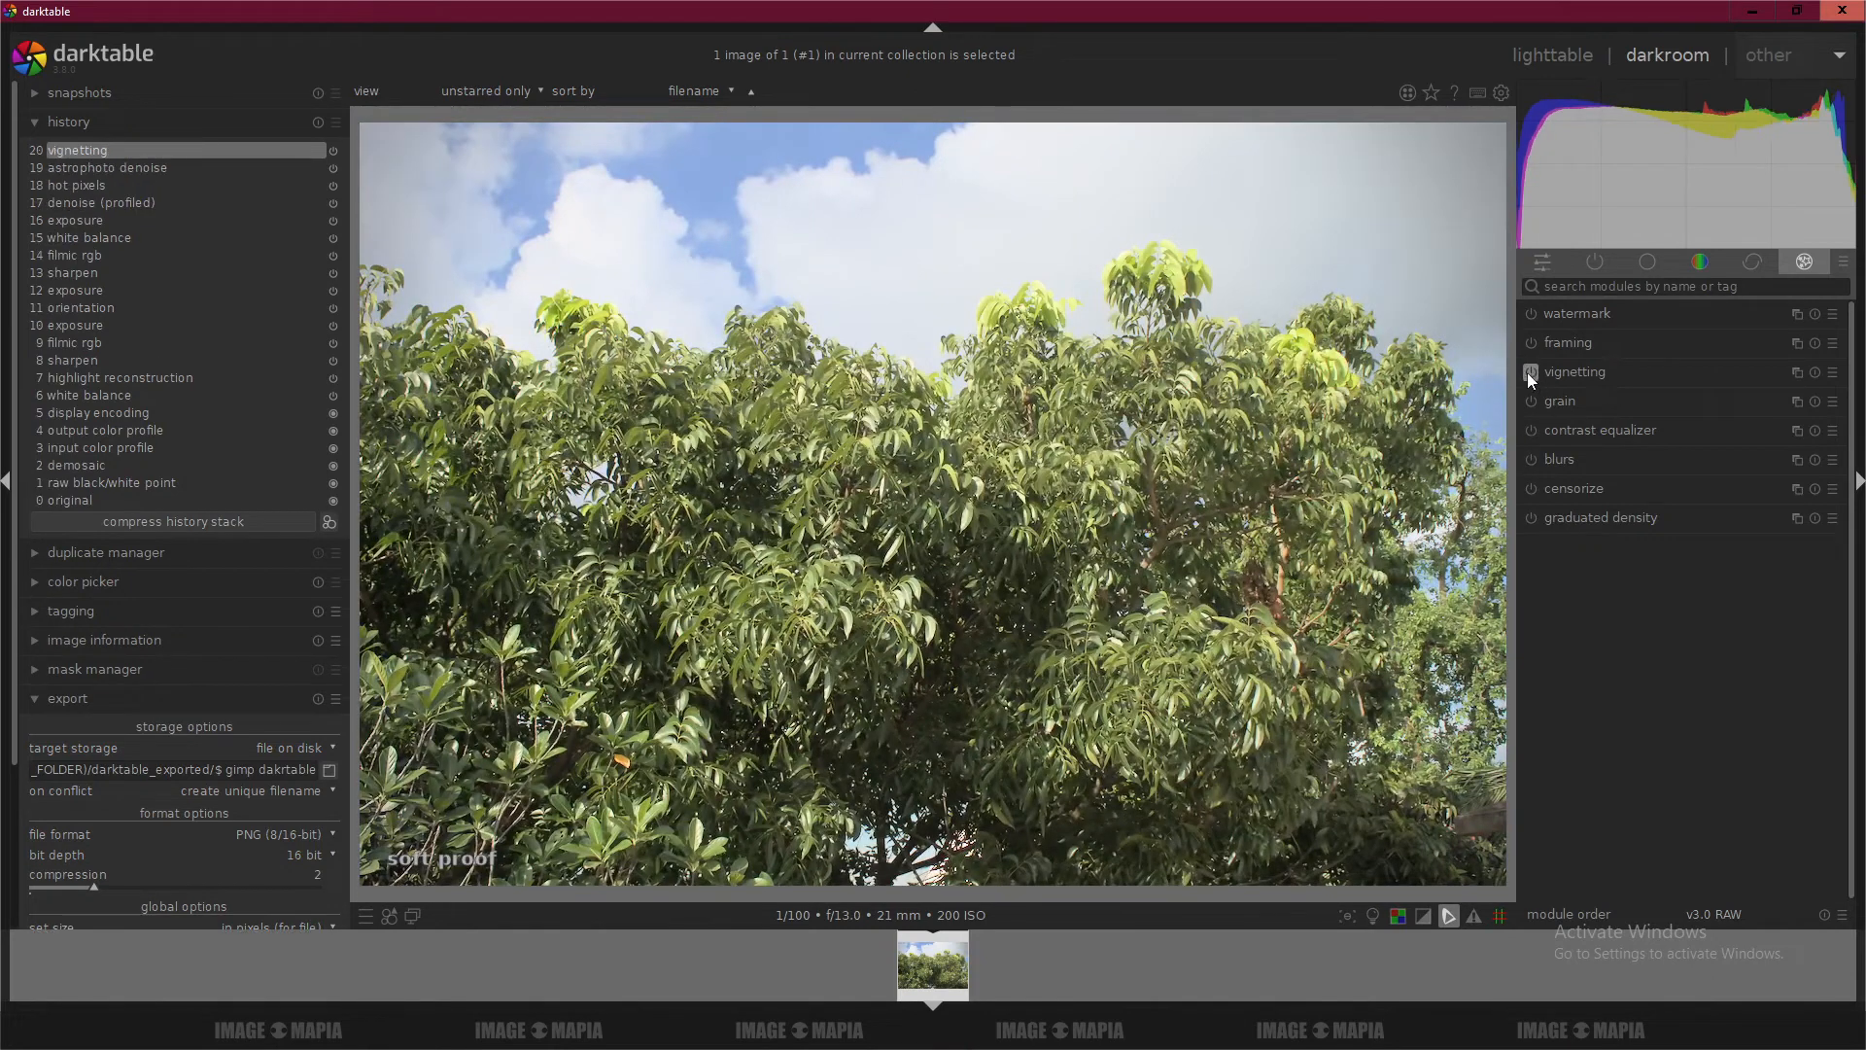
left_click(1532, 373)
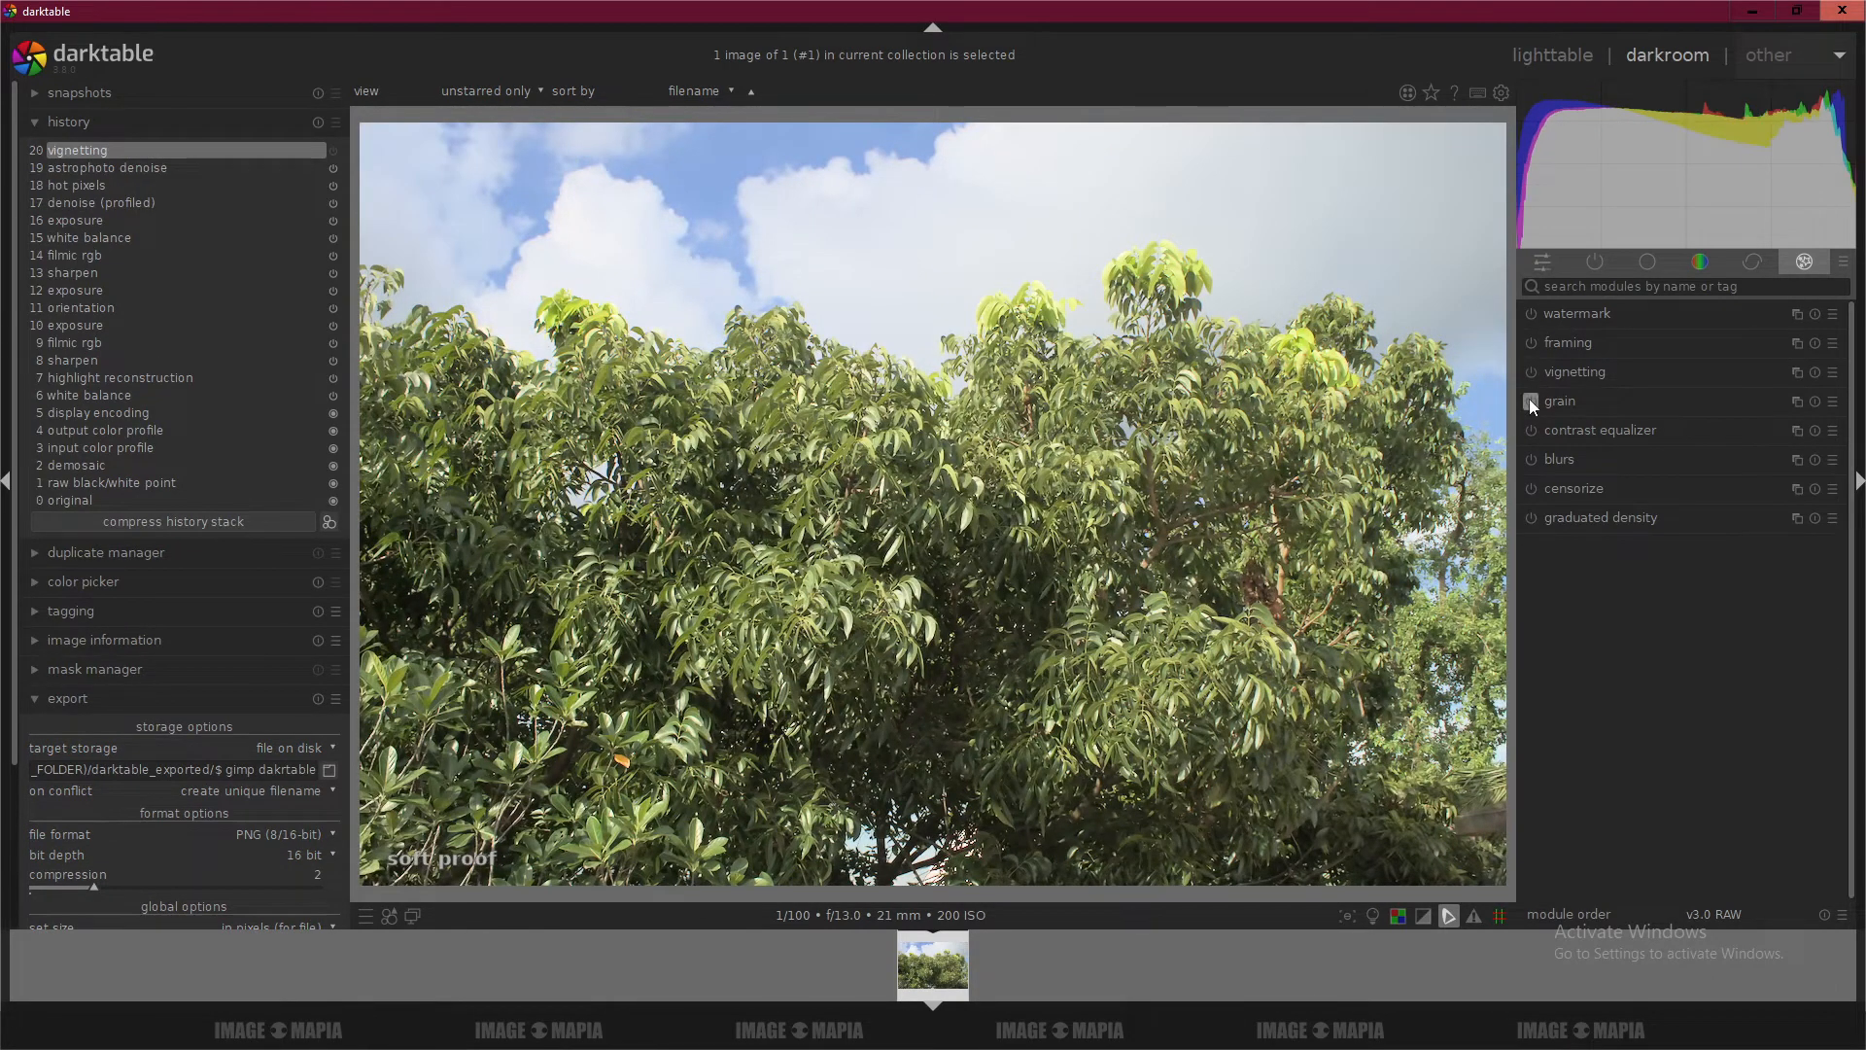
left_click(1531, 401)
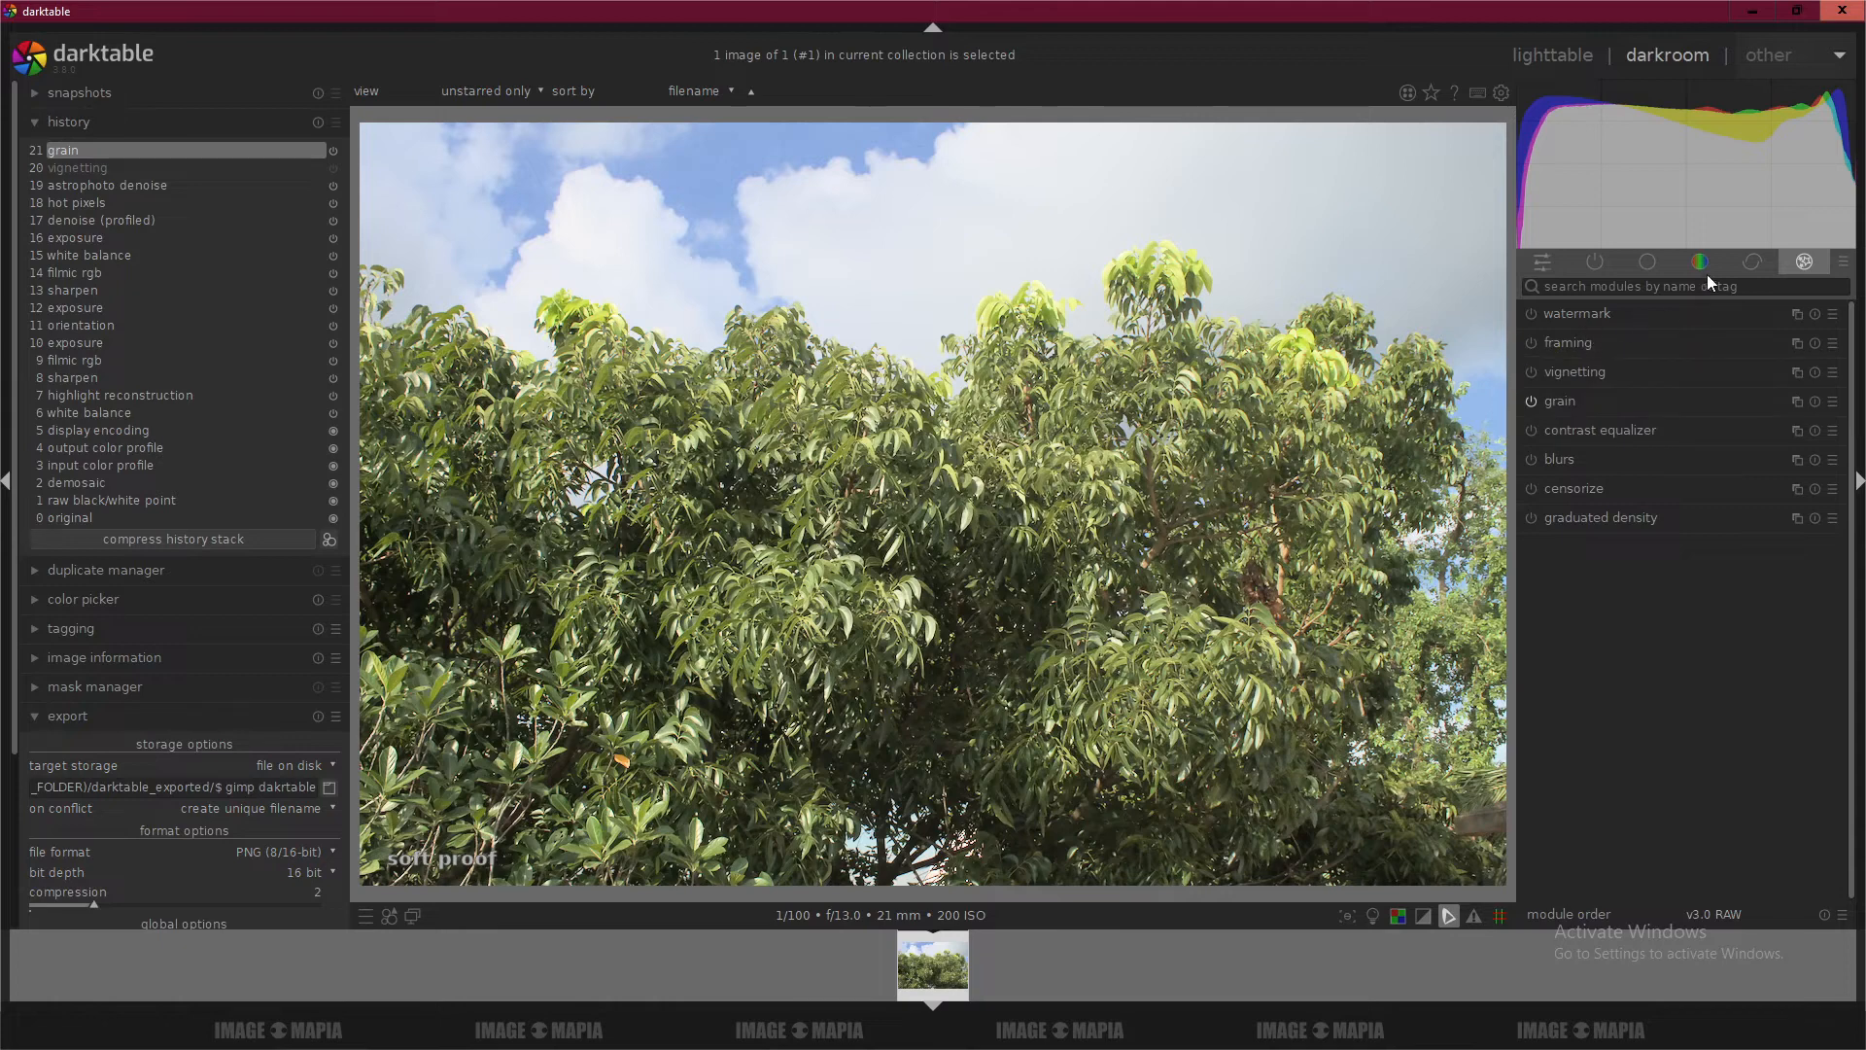
Preview the watermark and turn it off, and enable lens correction in the correction module group.
left_click(1531, 313)
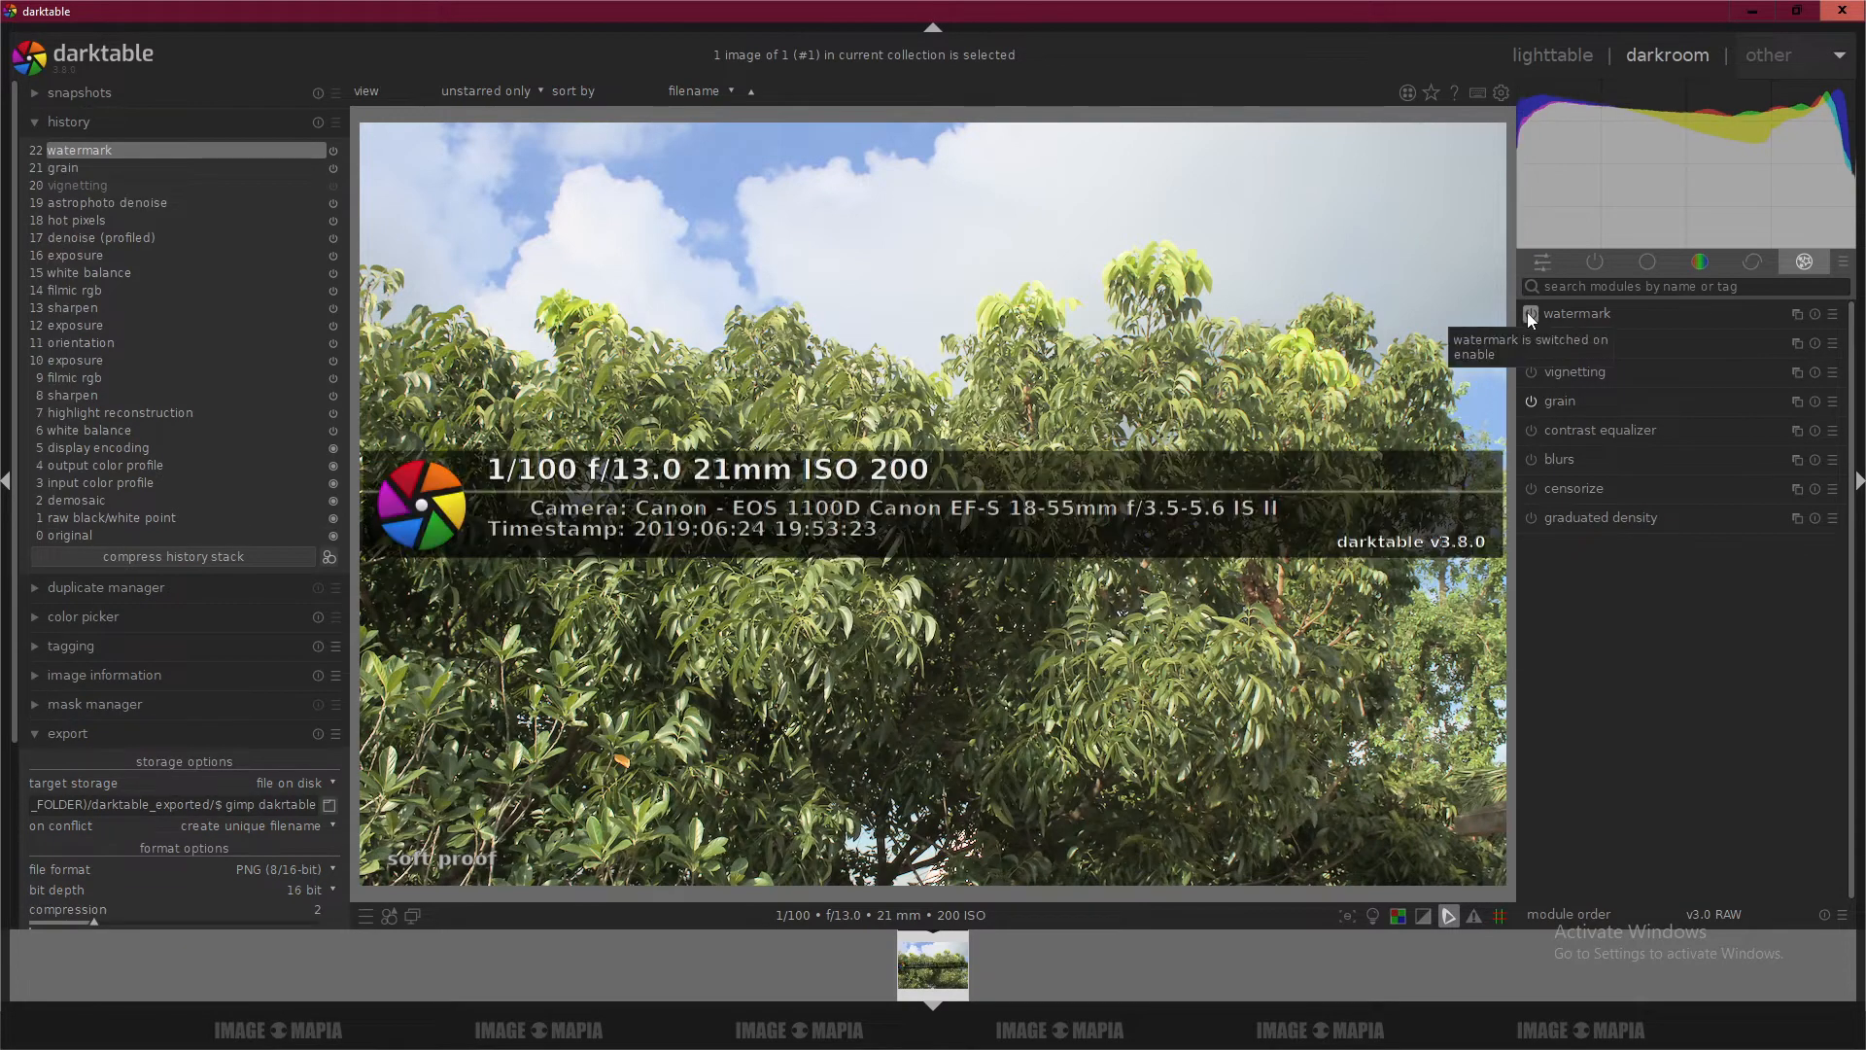
left_click(1531, 314)
left_click(1748, 265)
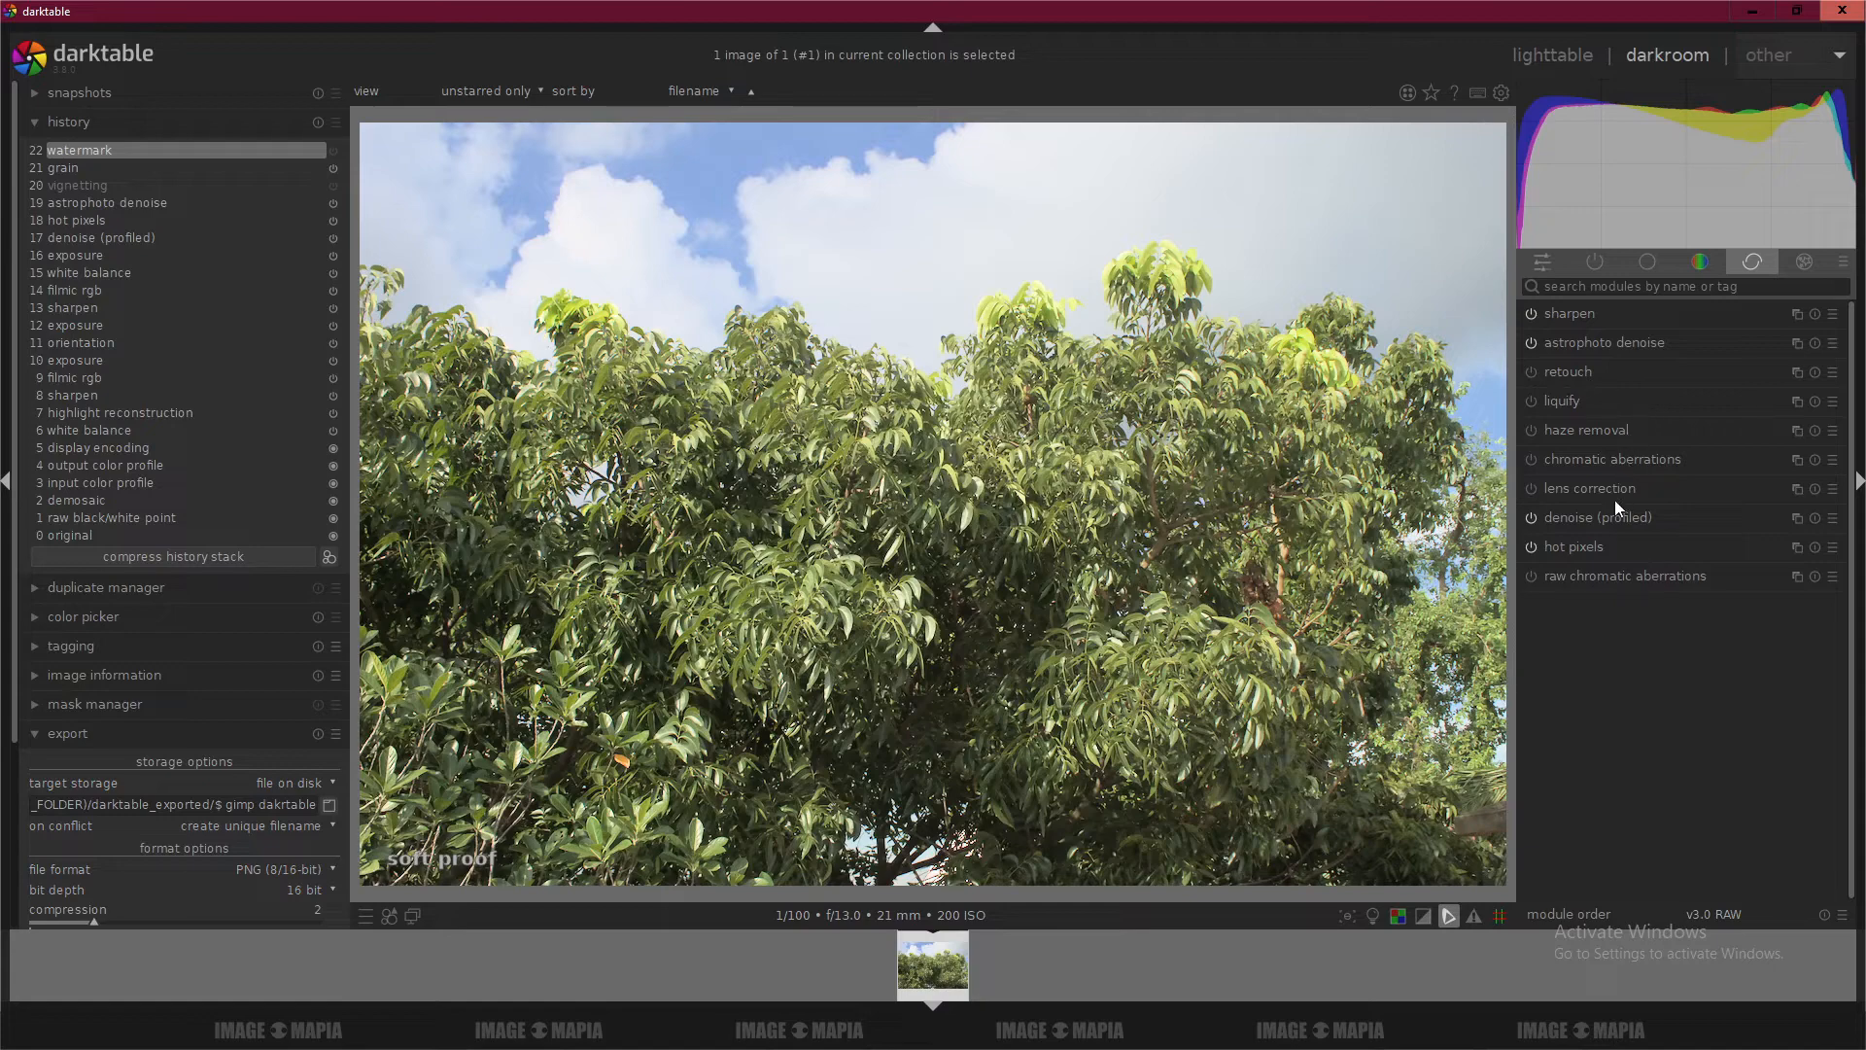
left_click(1532, 488)
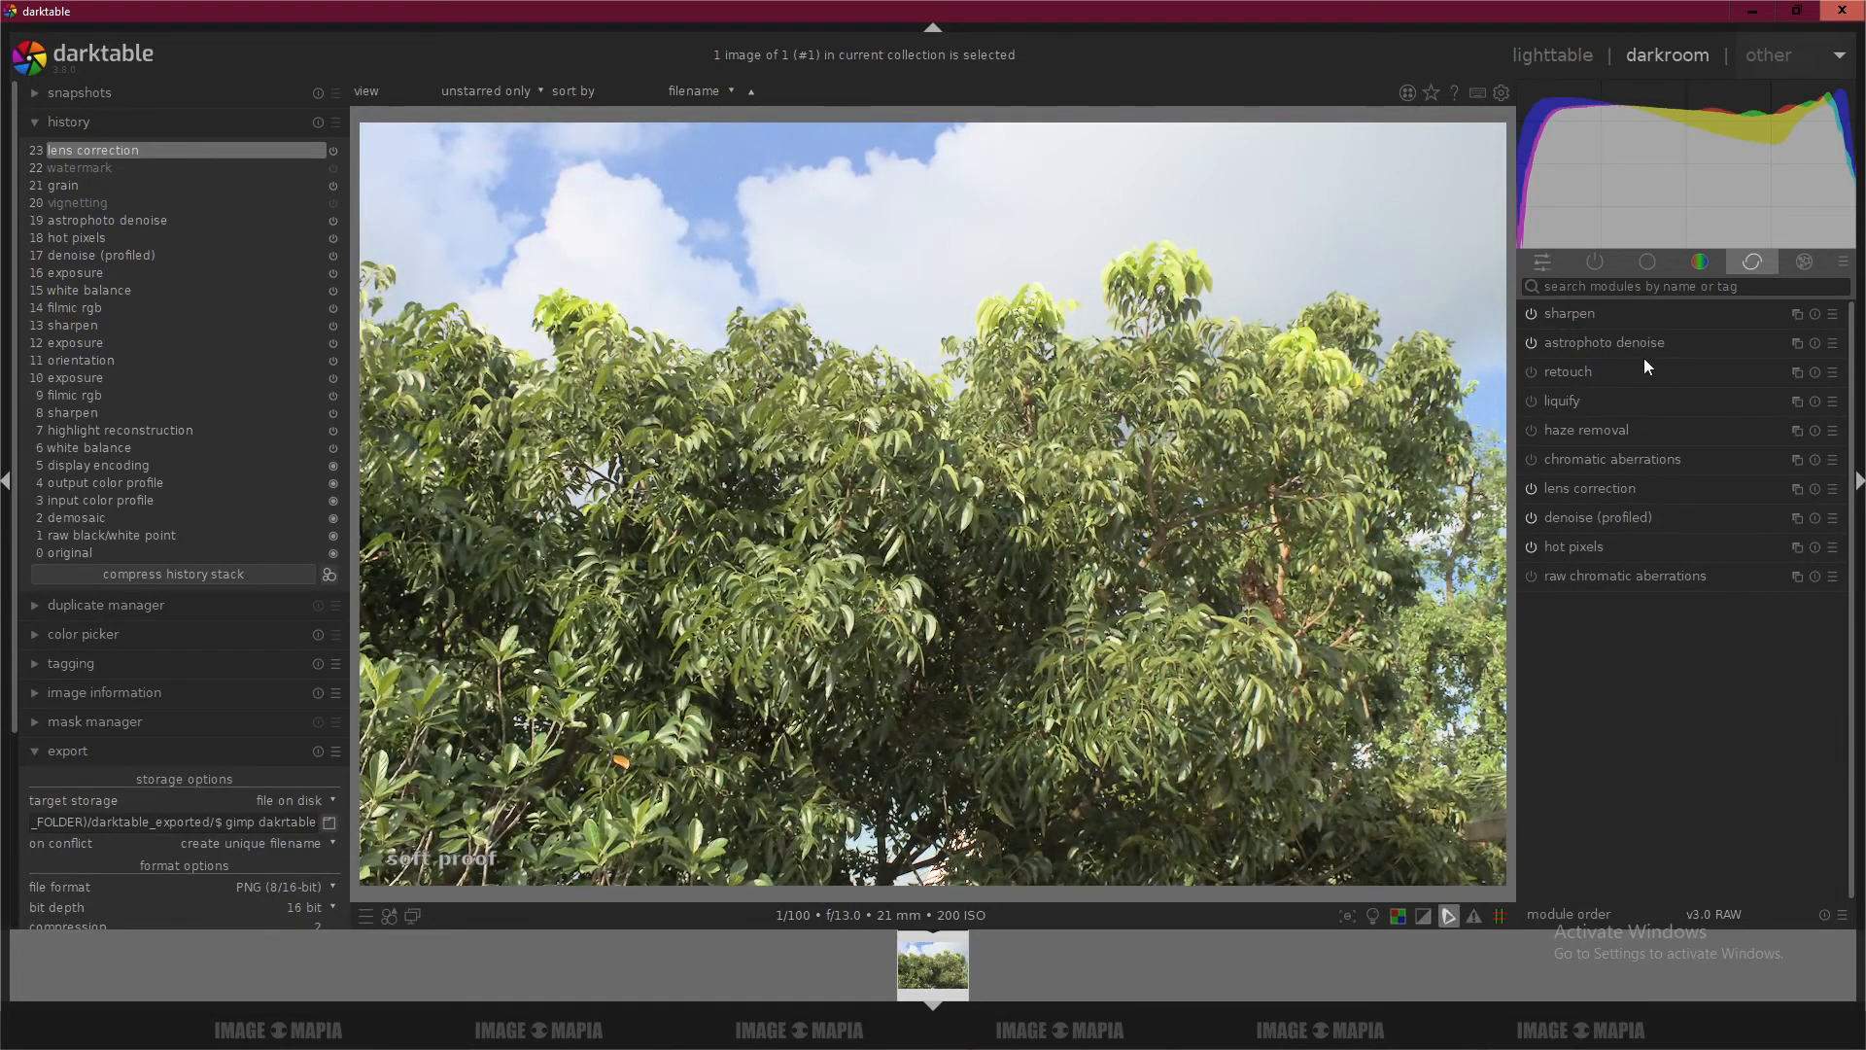
Enable color balance rgb in the color module group and set the linear chroma of the shadows to -4.98 %.
left_click(1700, 265)
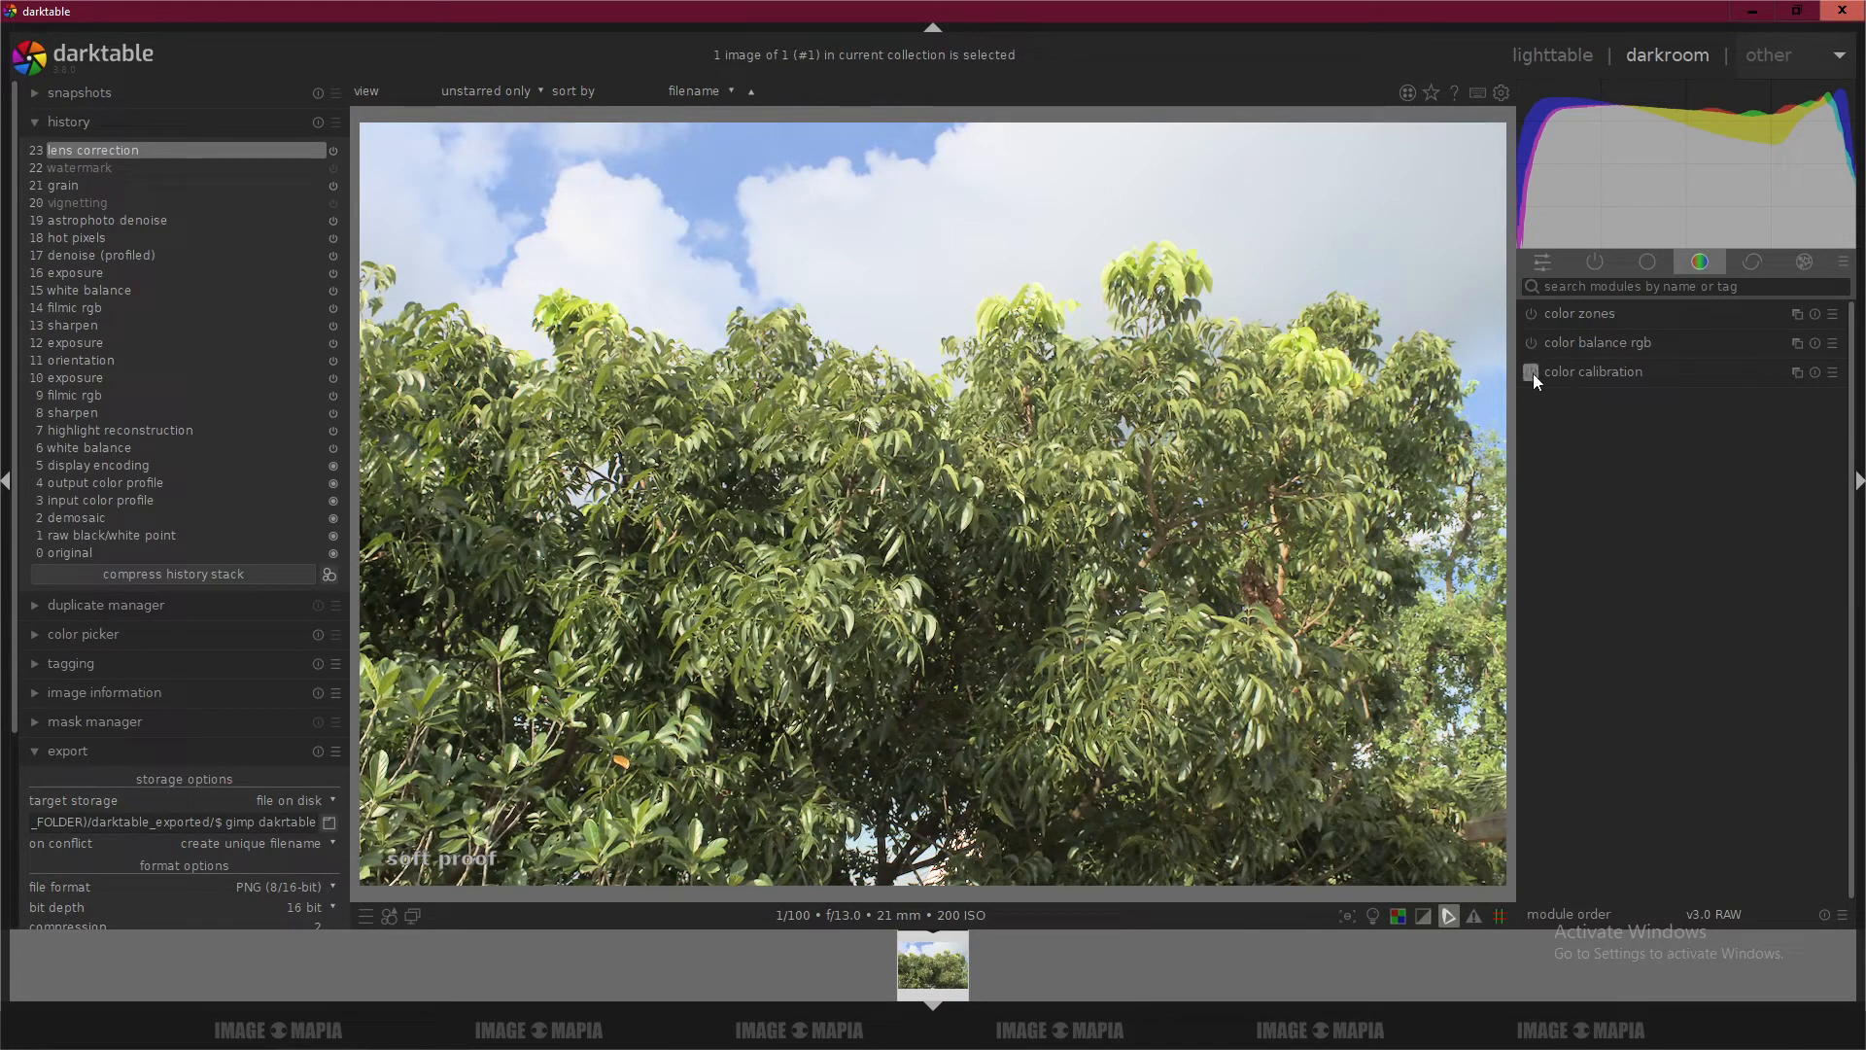
left_click(1557, 371)
left_click(1557, 372)
left_click(1557, 348)
left_click(1536, 314)
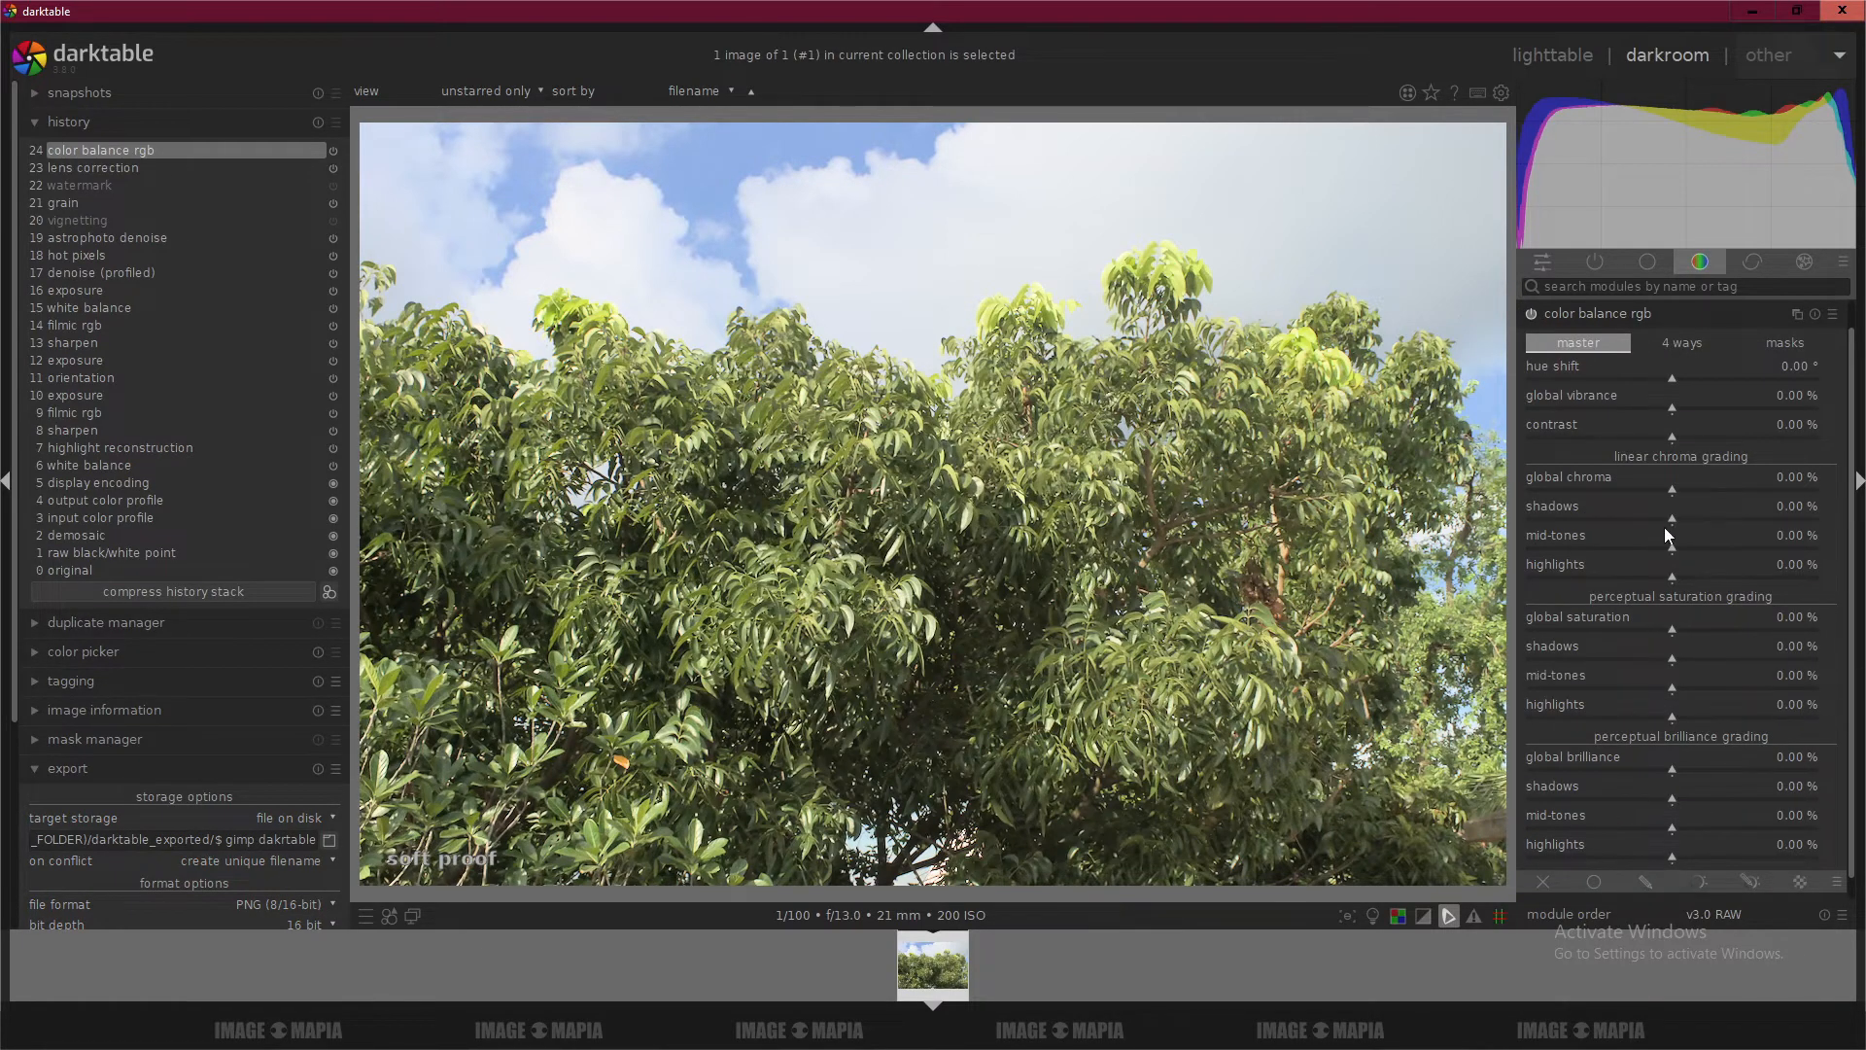
left_click_drag(1670, 516, 1649, 523)
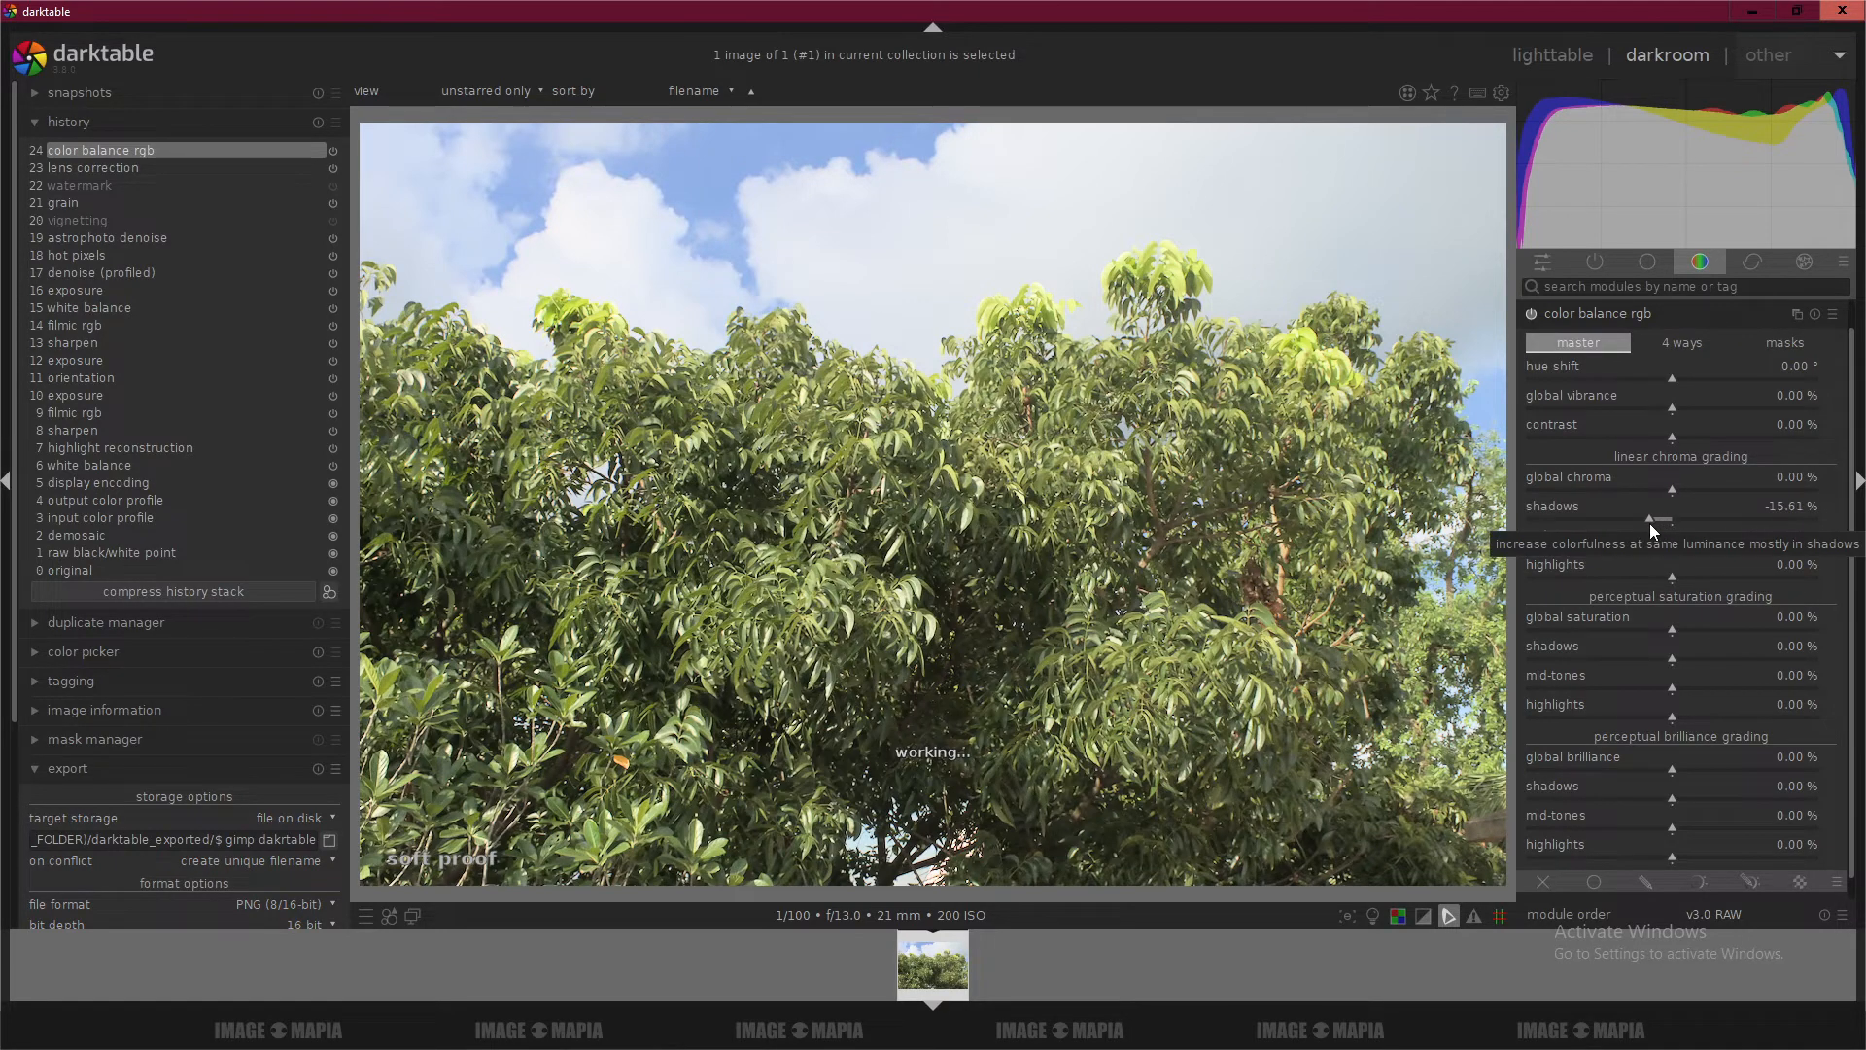
key("ctrl+z")
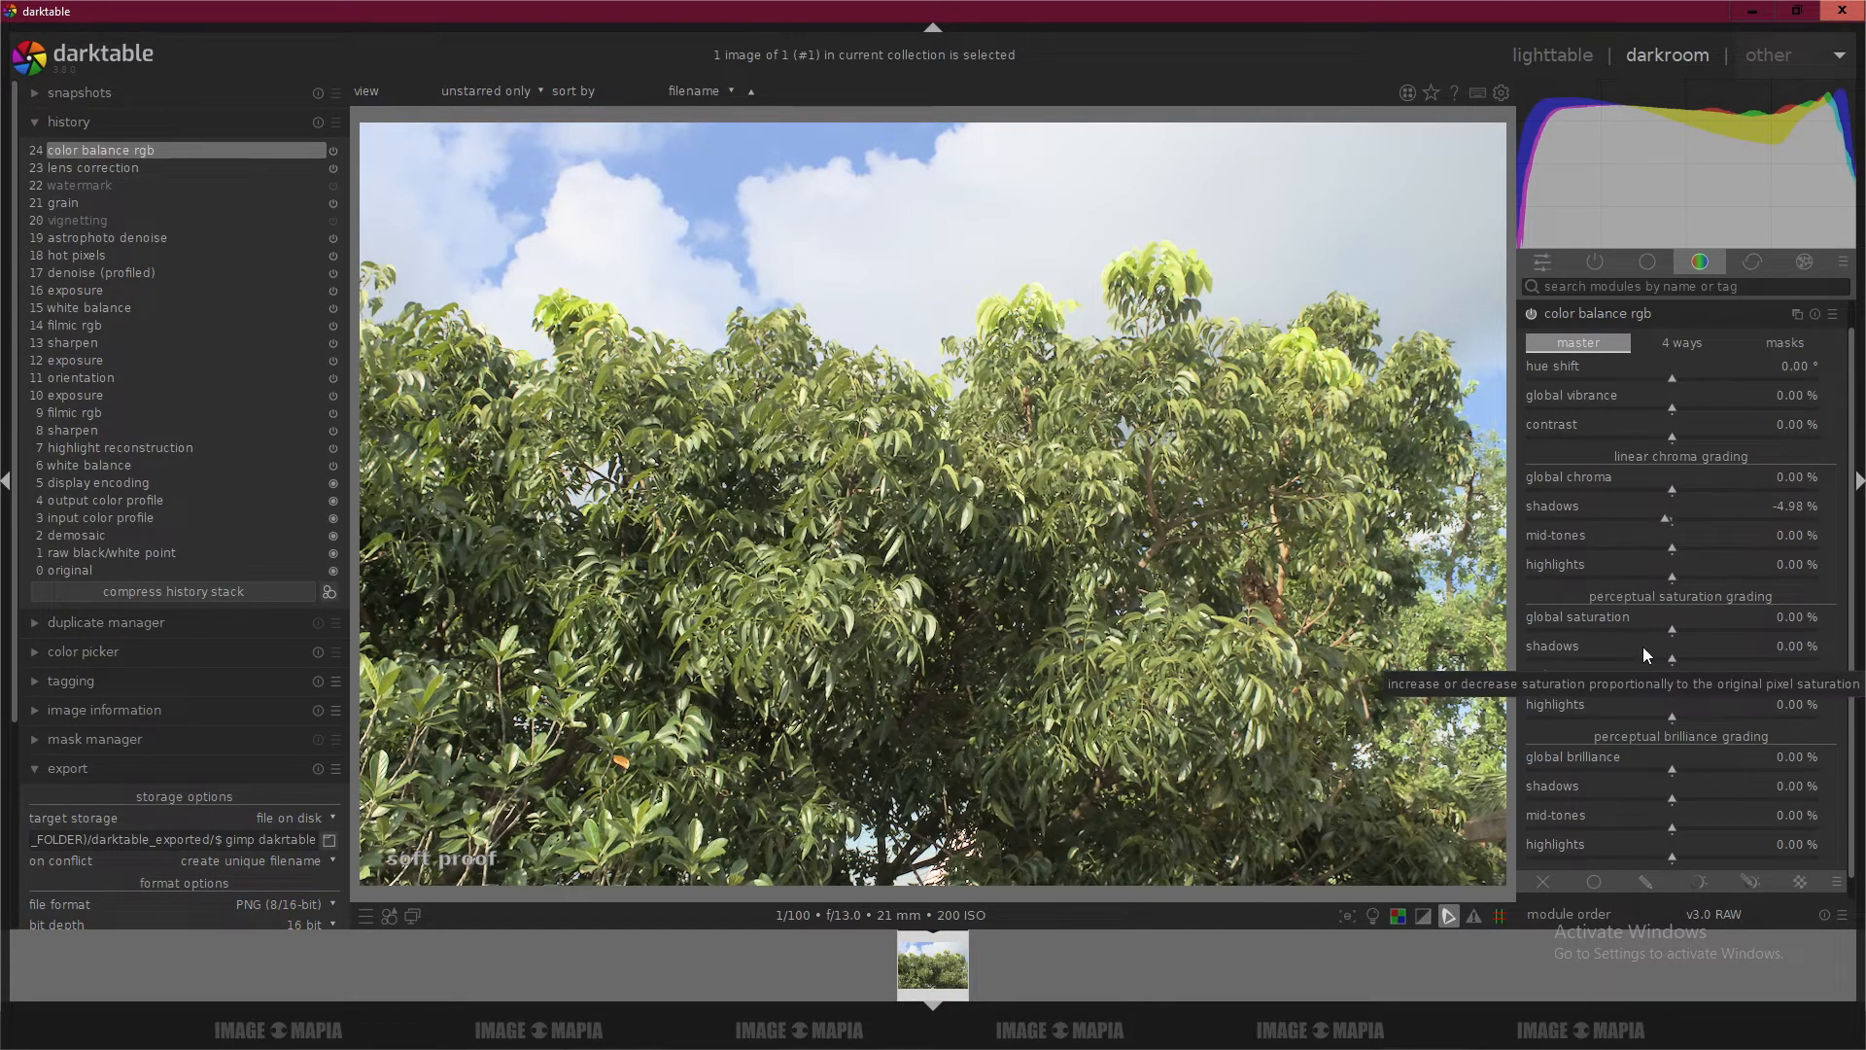
Set the shadows' perceptual saturation to 5.23 % and the mid-tones' brilliance to -1.00 %, and reset a trial hue shift to zero.
left_click_drag(1671, 657, 1703, 657)
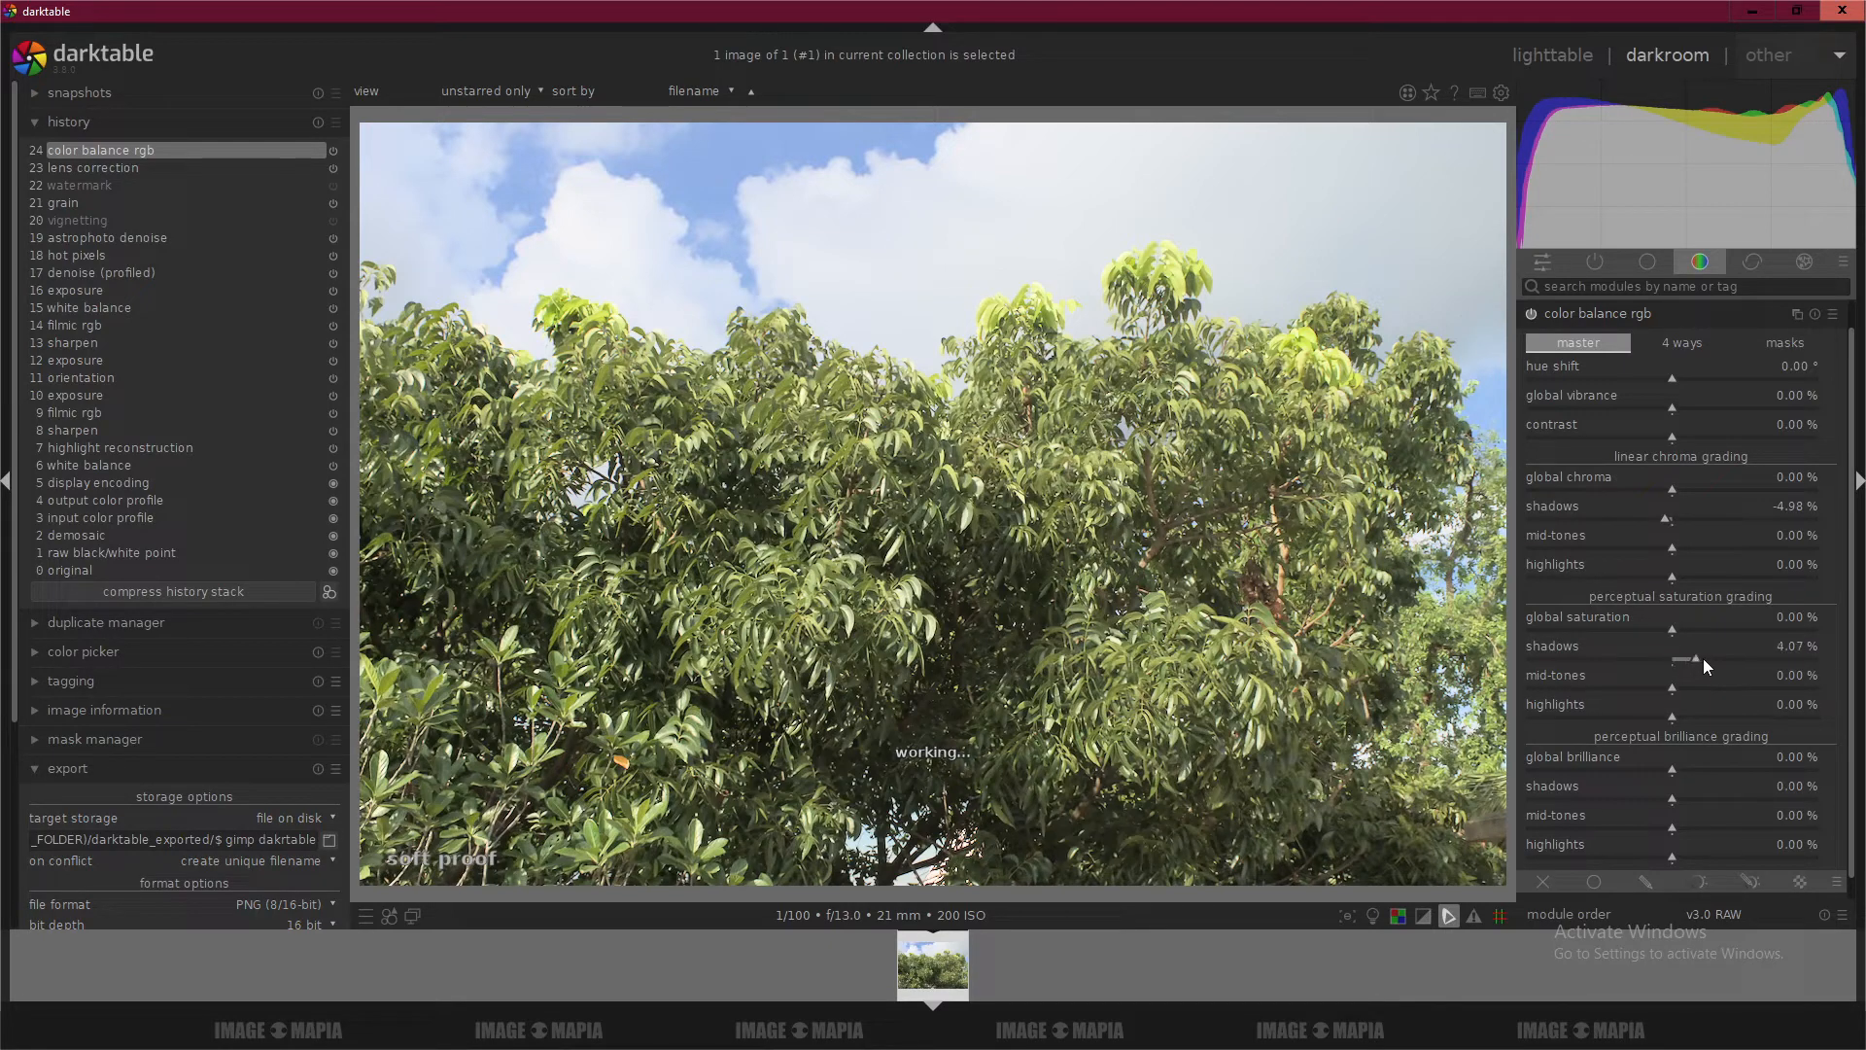
scroll(1624, 808, "down", 1)
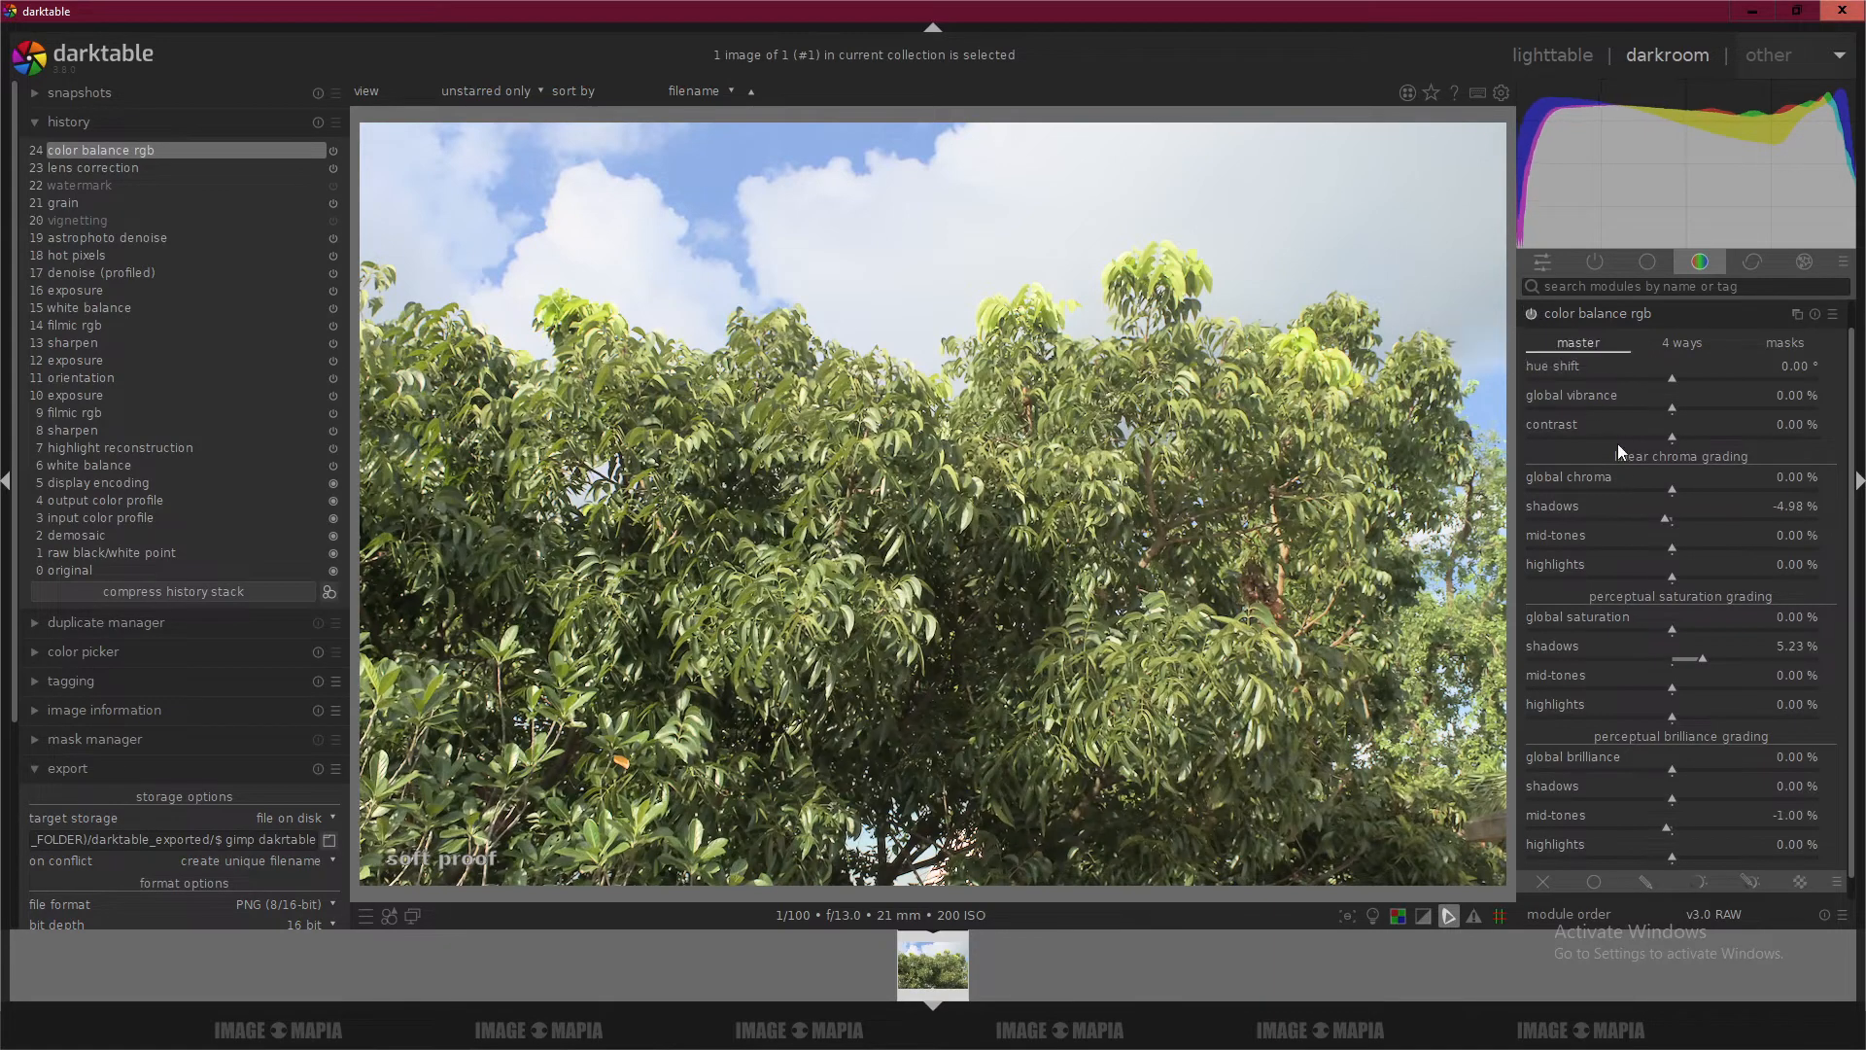
mouse_move(1672, 381)
left_mouse_down()
mouse_move(1707, 379)
mouse_move(1672, 381)
left_mouse_up()
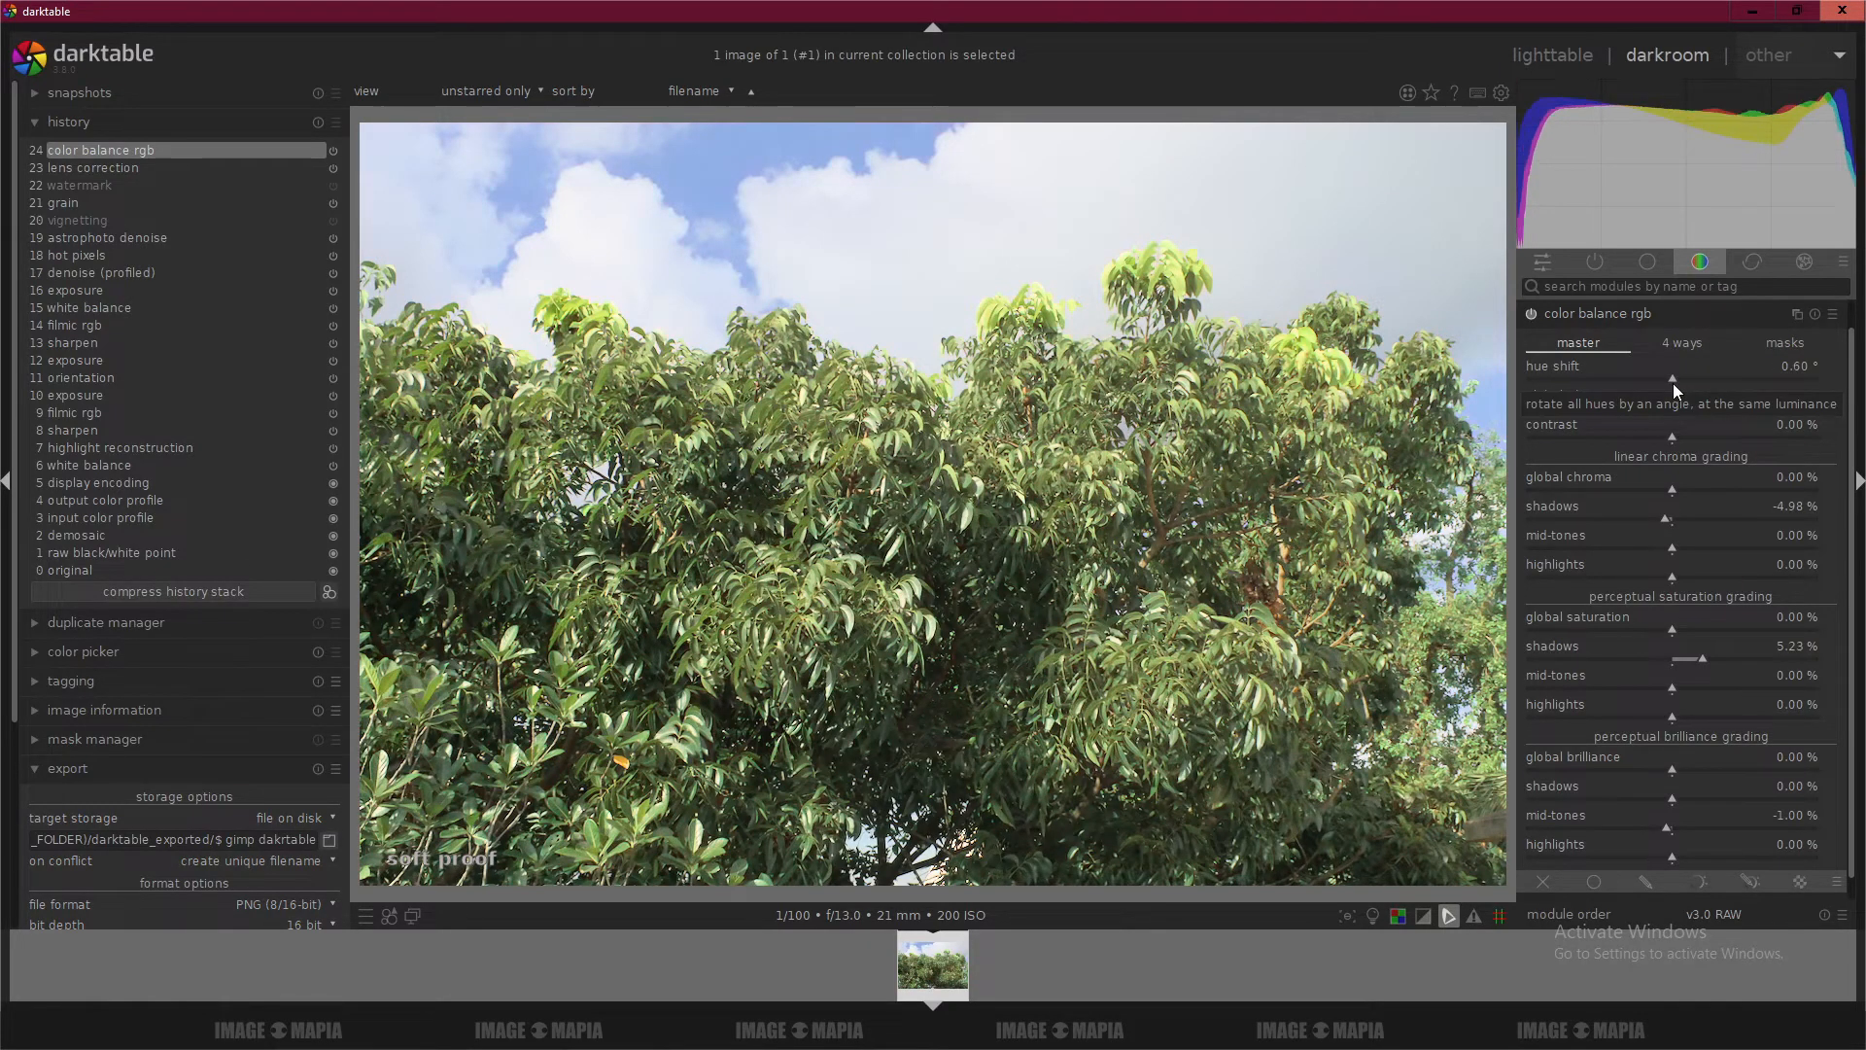
double_click(1793, 367)
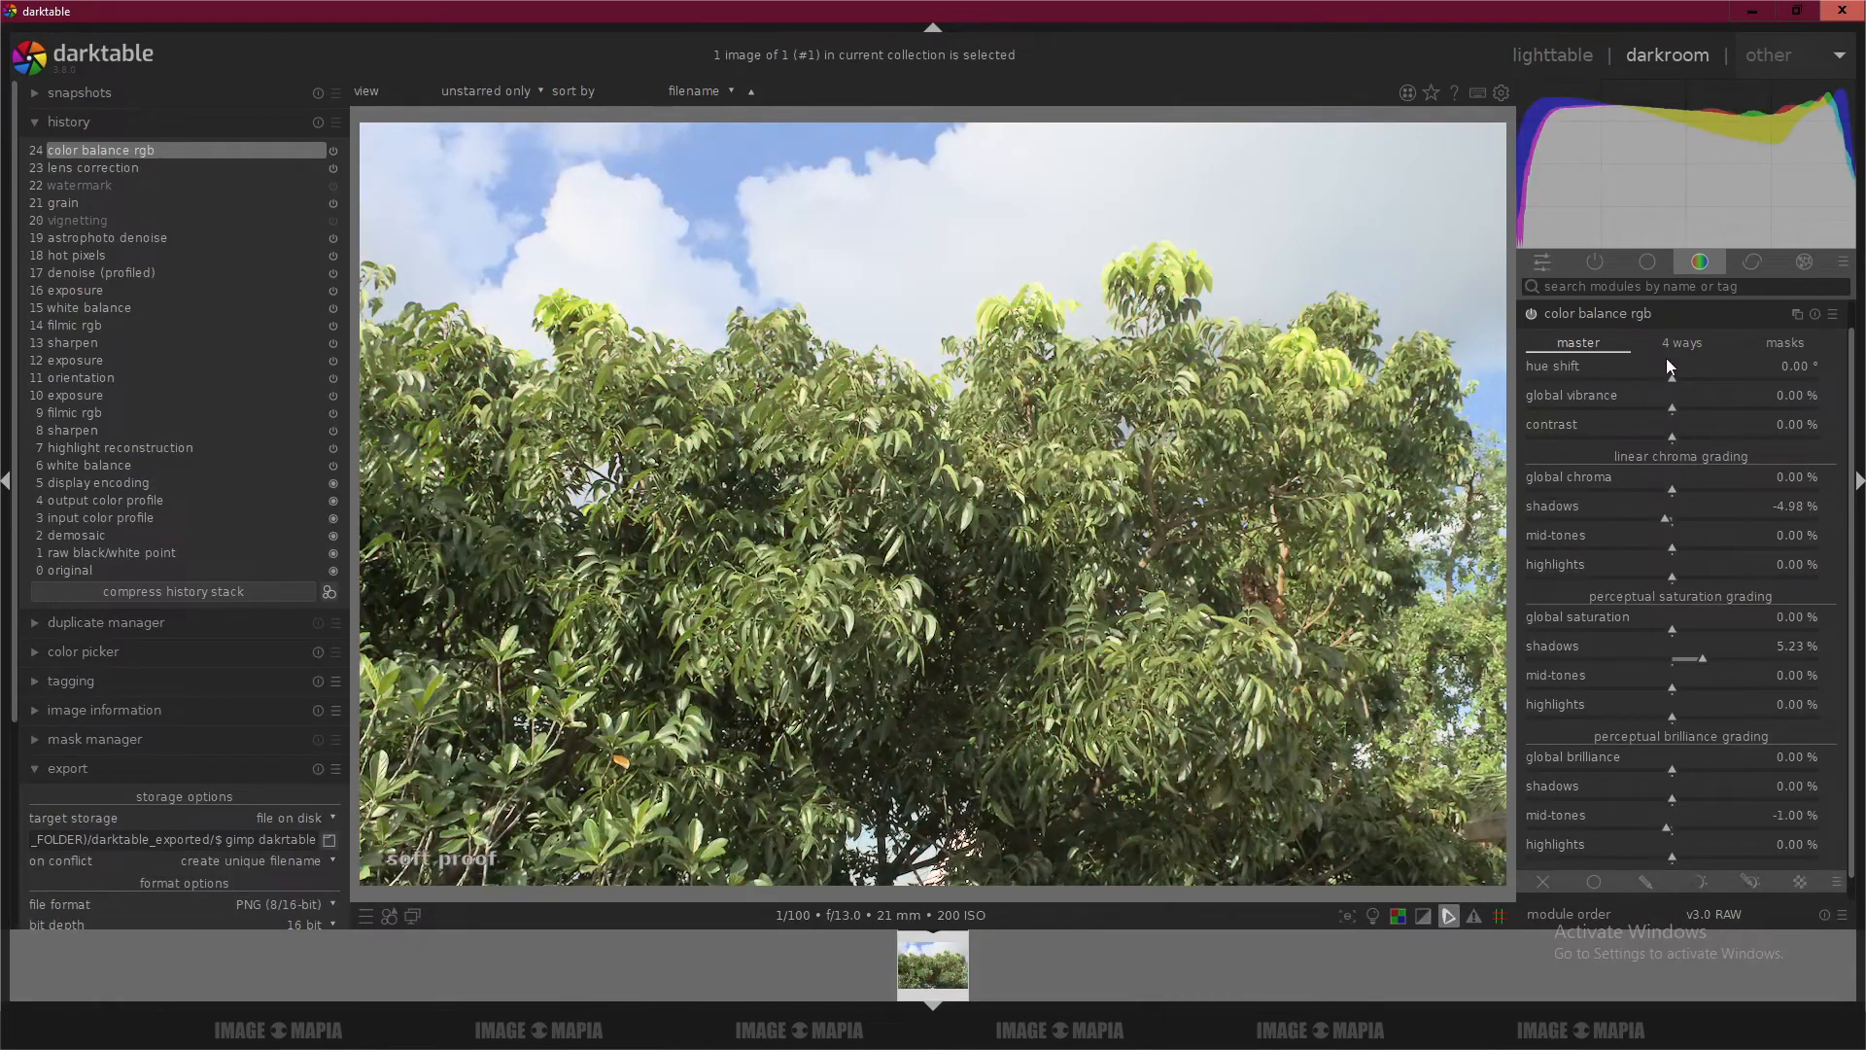
Try the tone equalizer, look through its simple, advanced and masking settings, and switch it off and collapse it.
left_click(1647, 261)
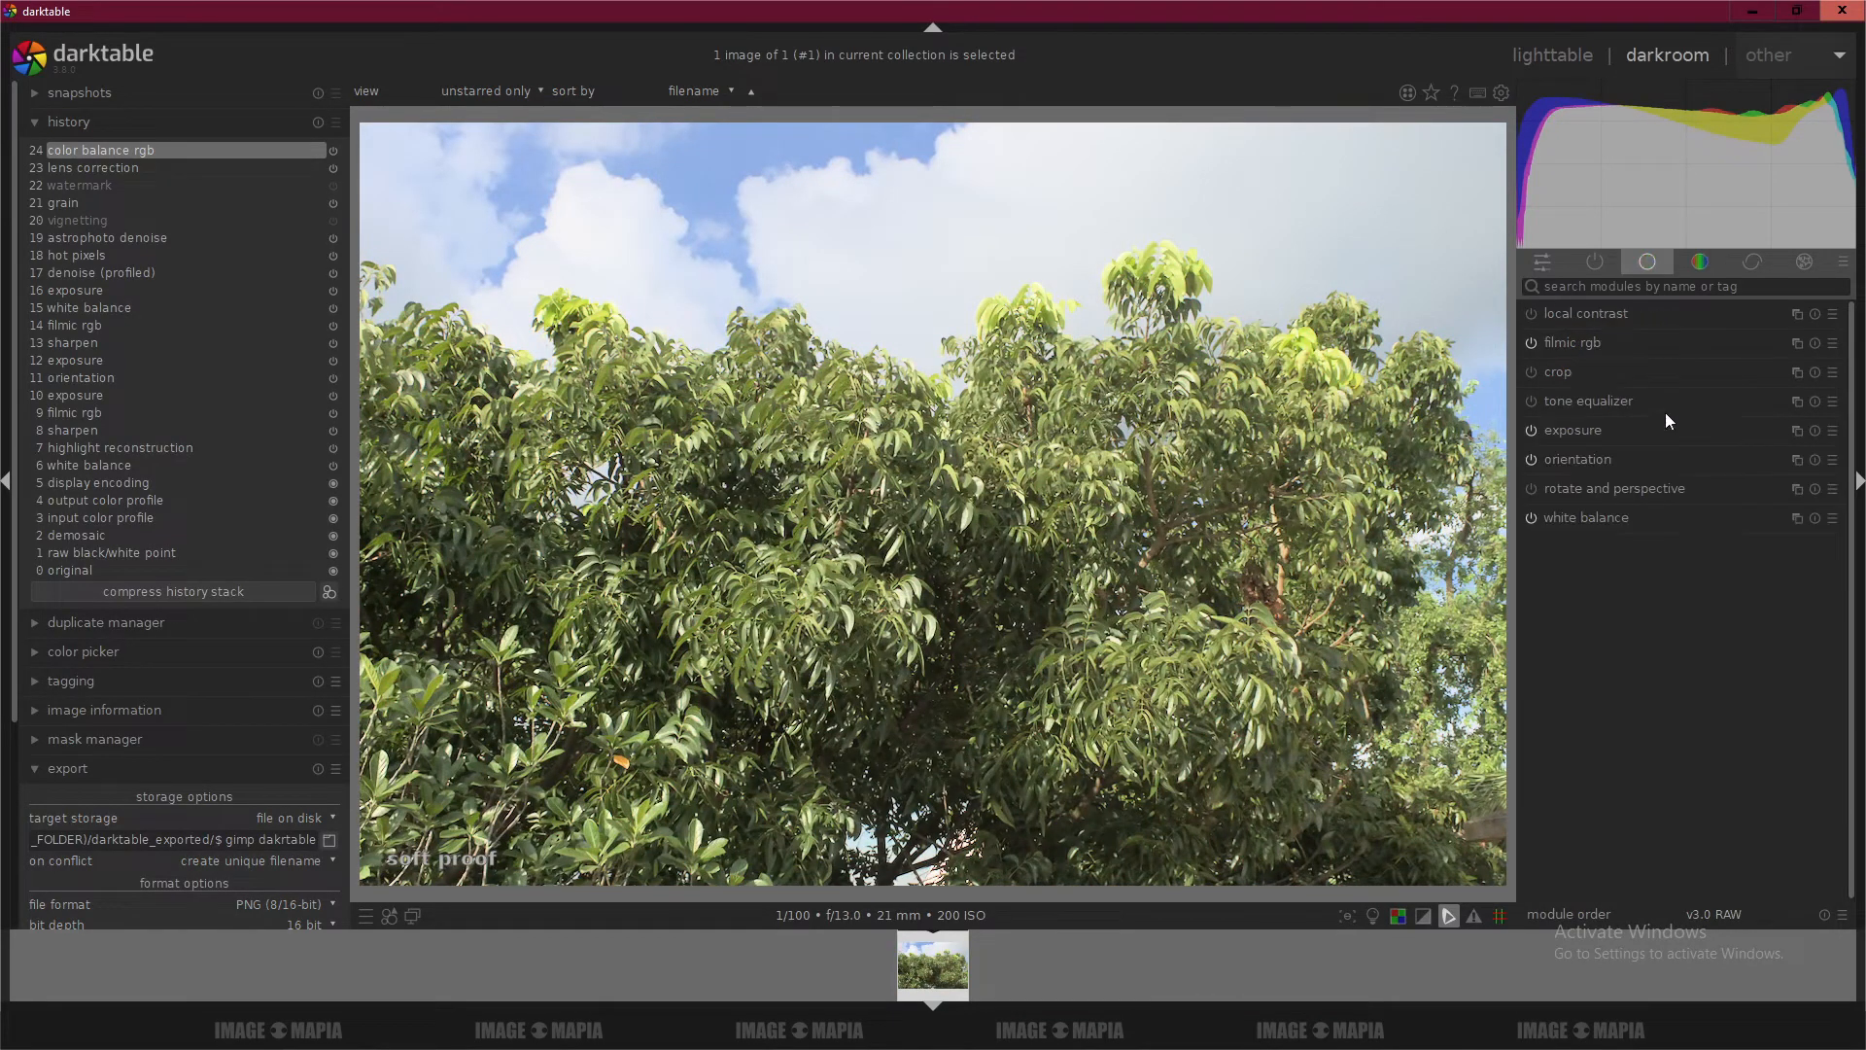
left_click(1590, 400)
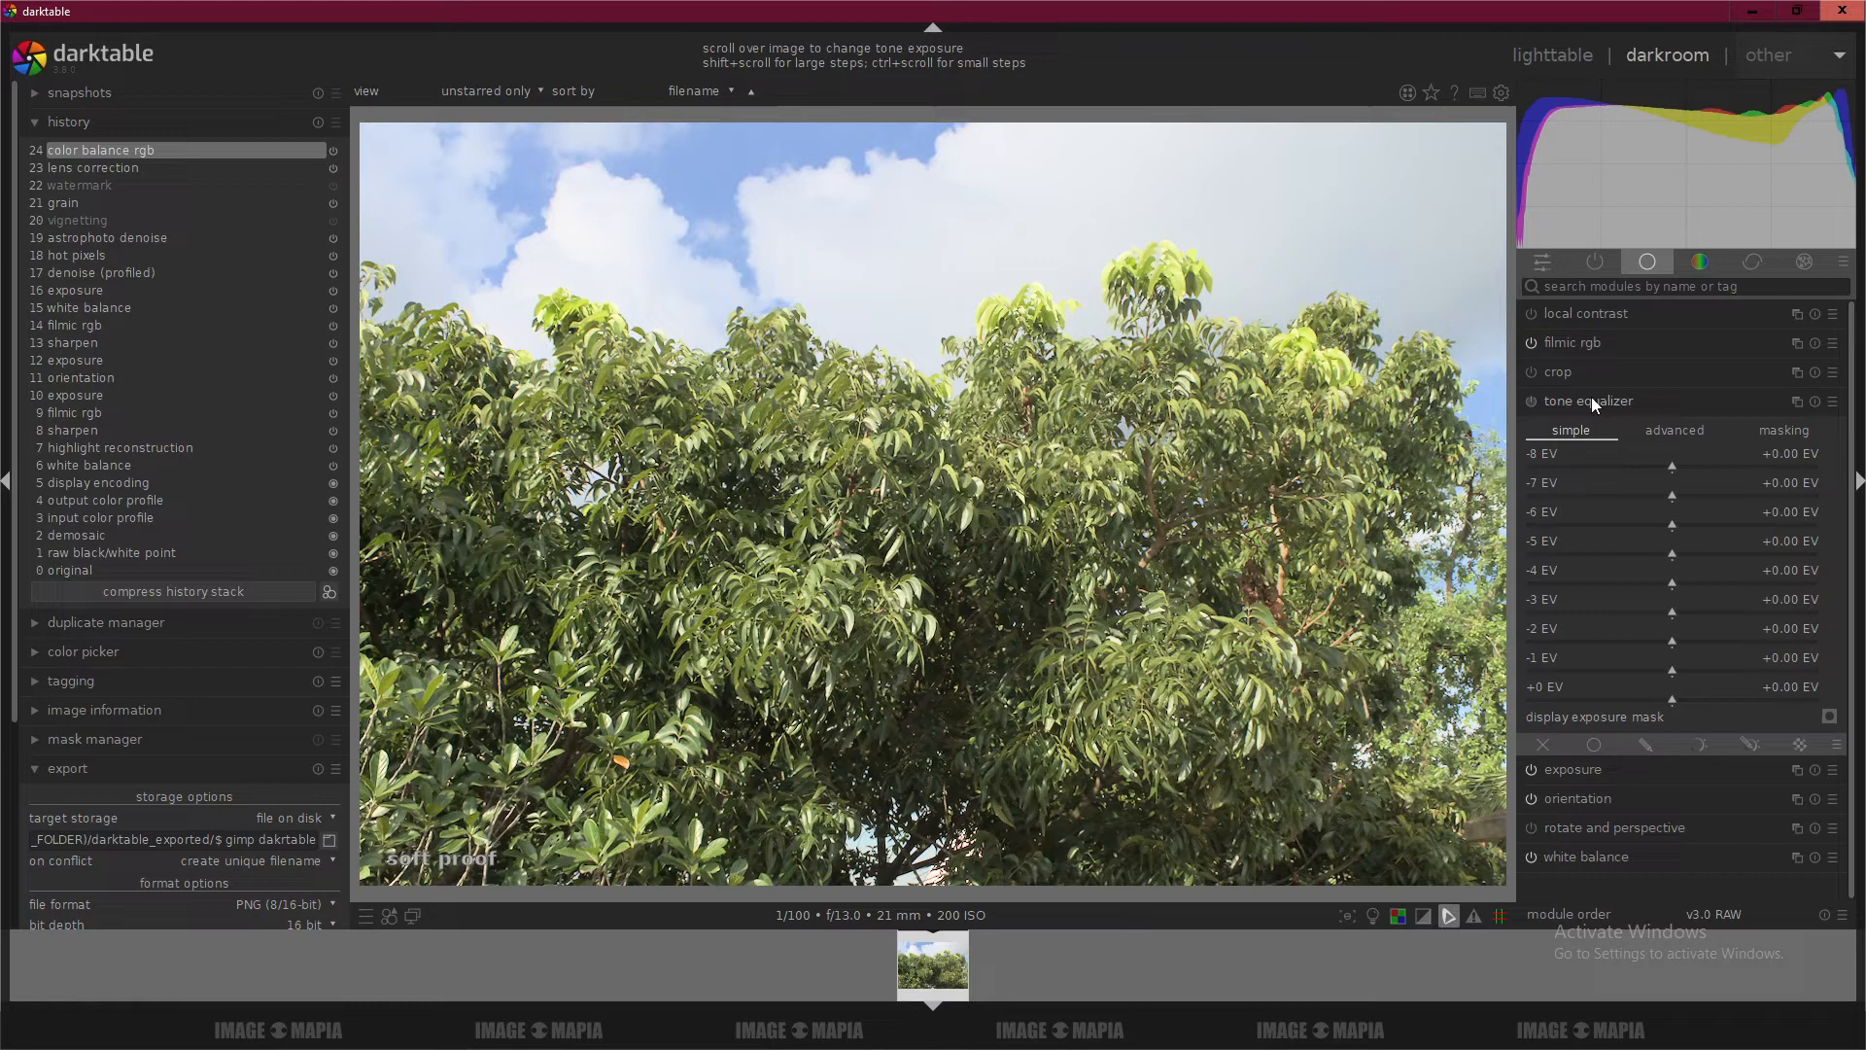
left_click(1533, 401)
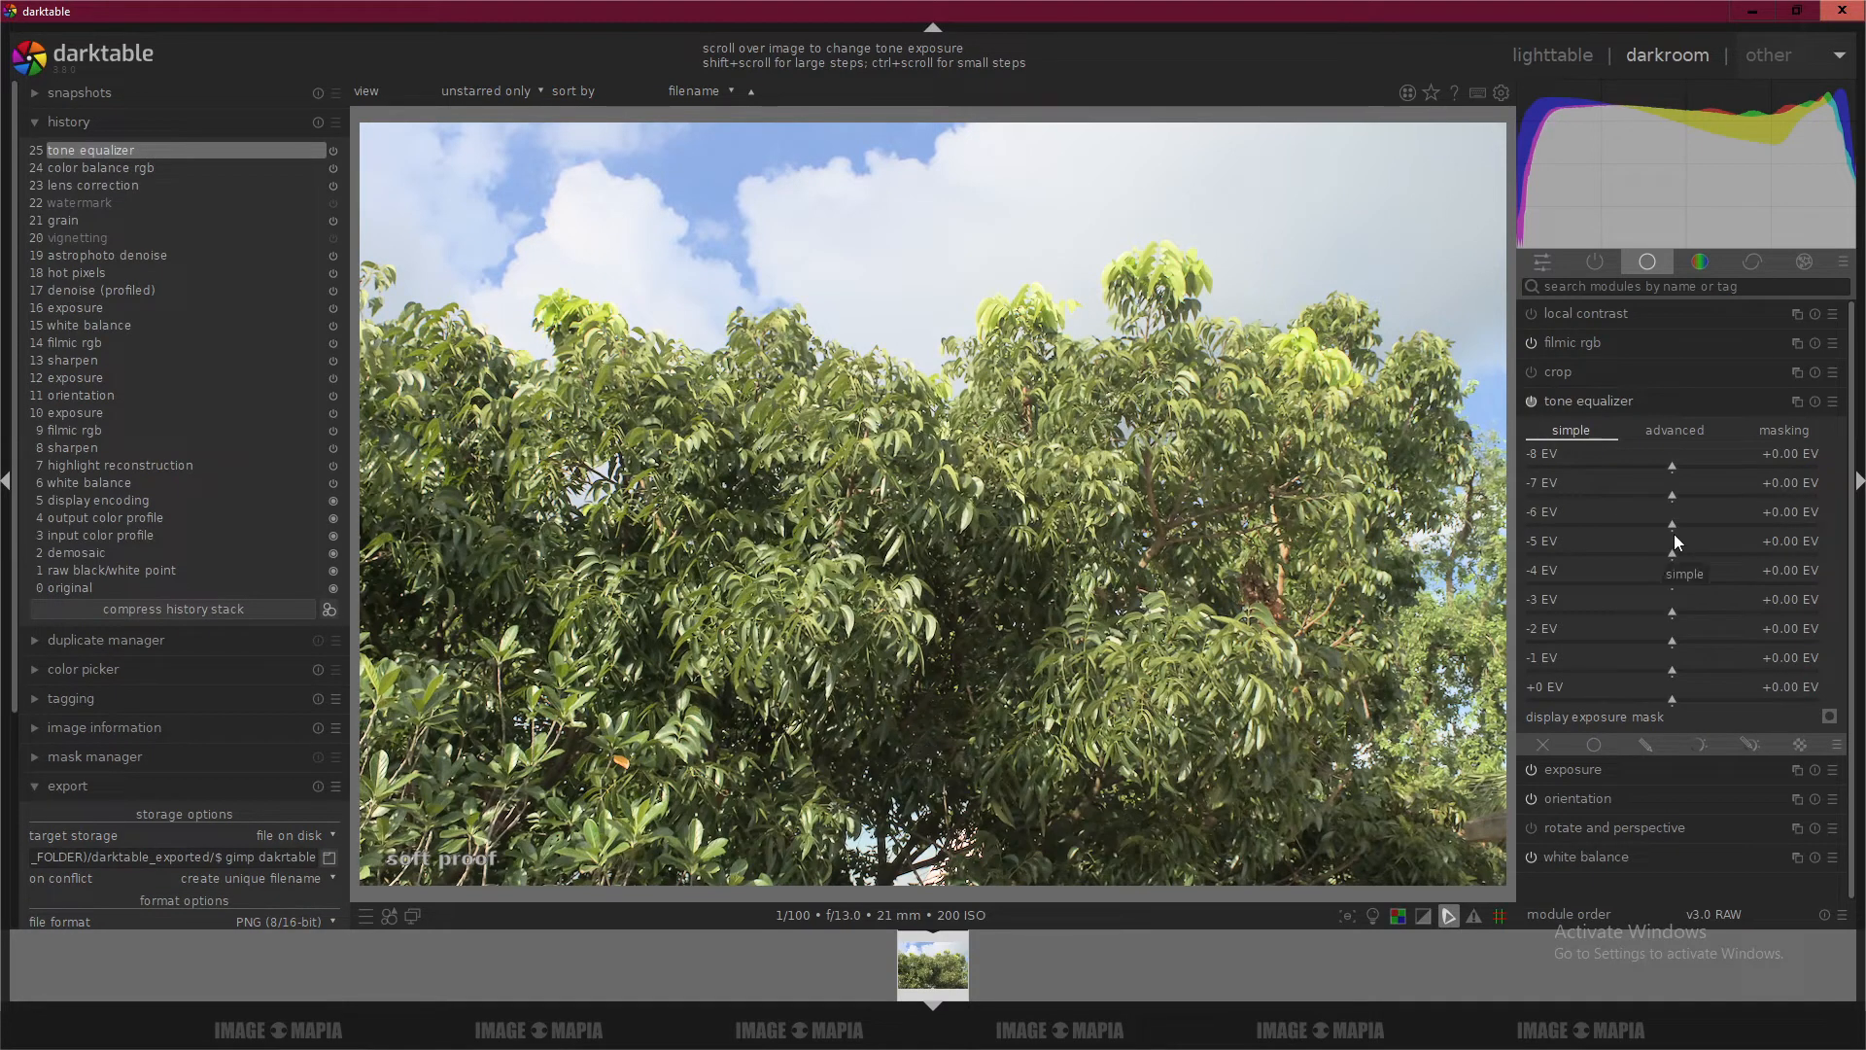
left_click(1672, 432)
left_click(1574, 433)
left_click(1783, 429)
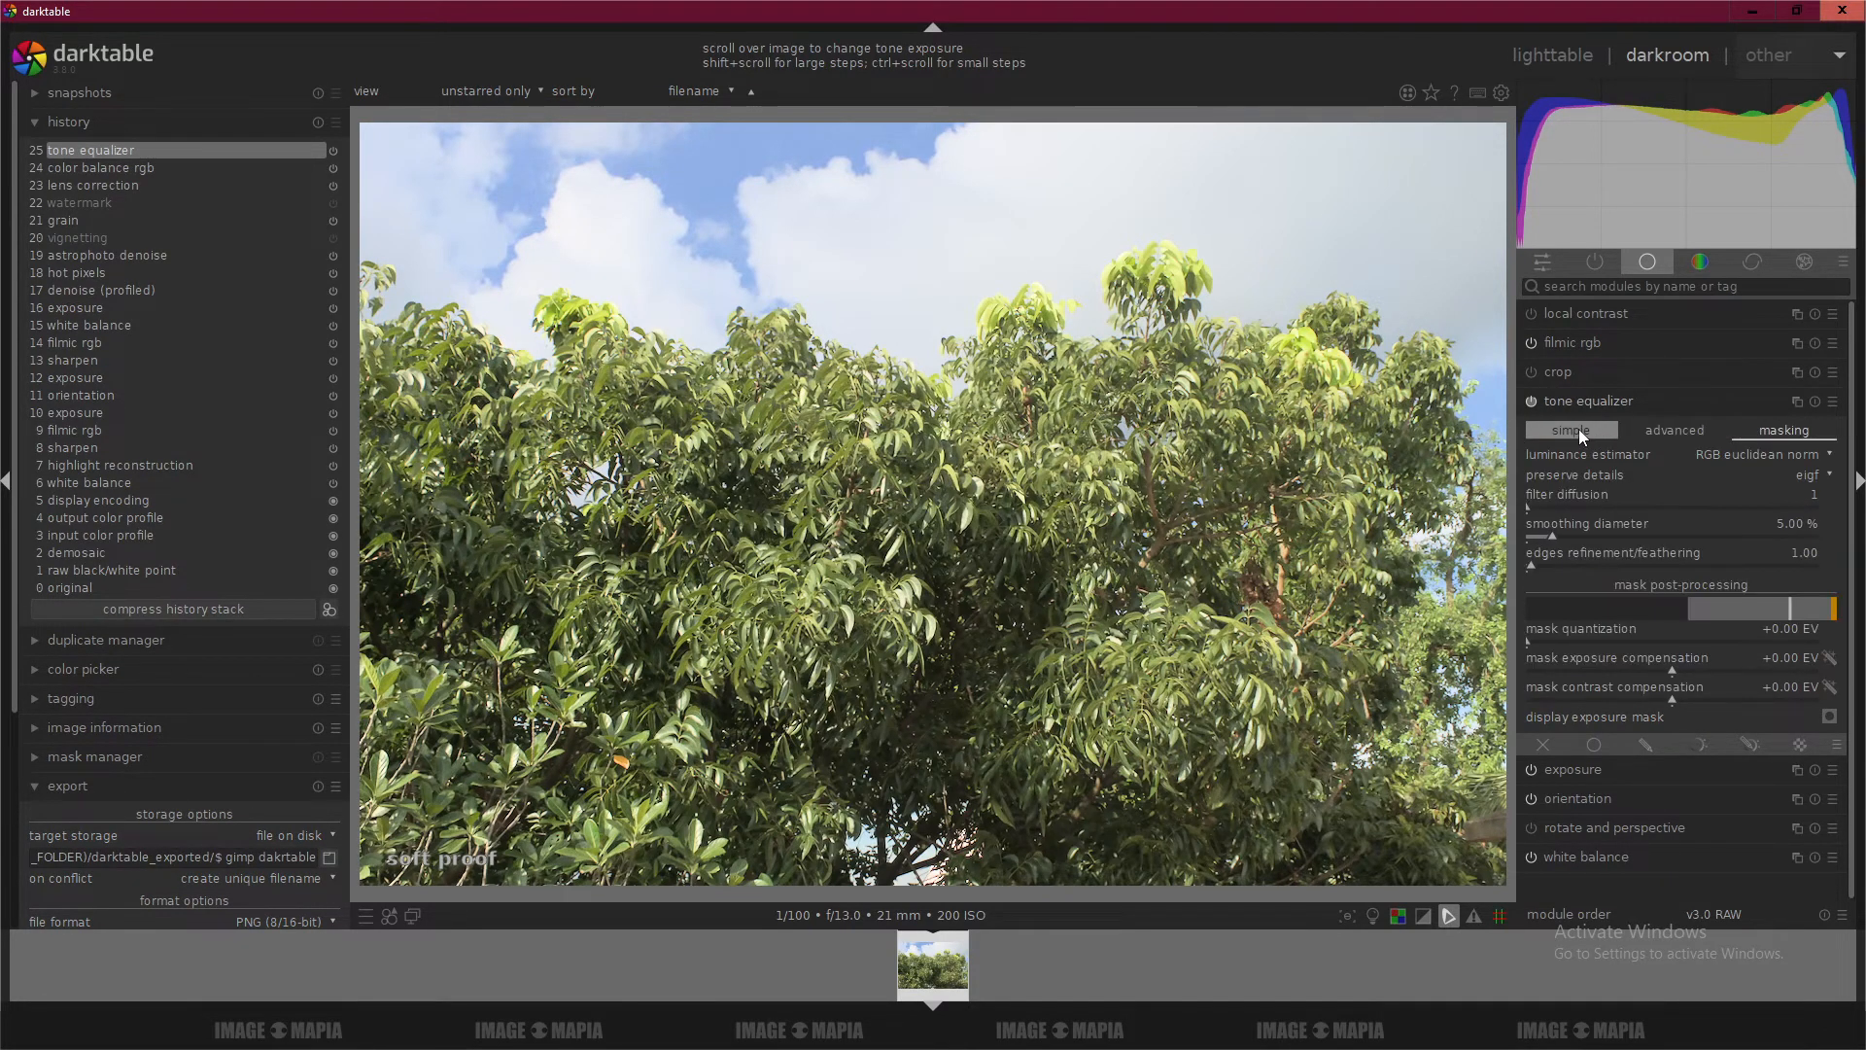
left_click(1579, 429)
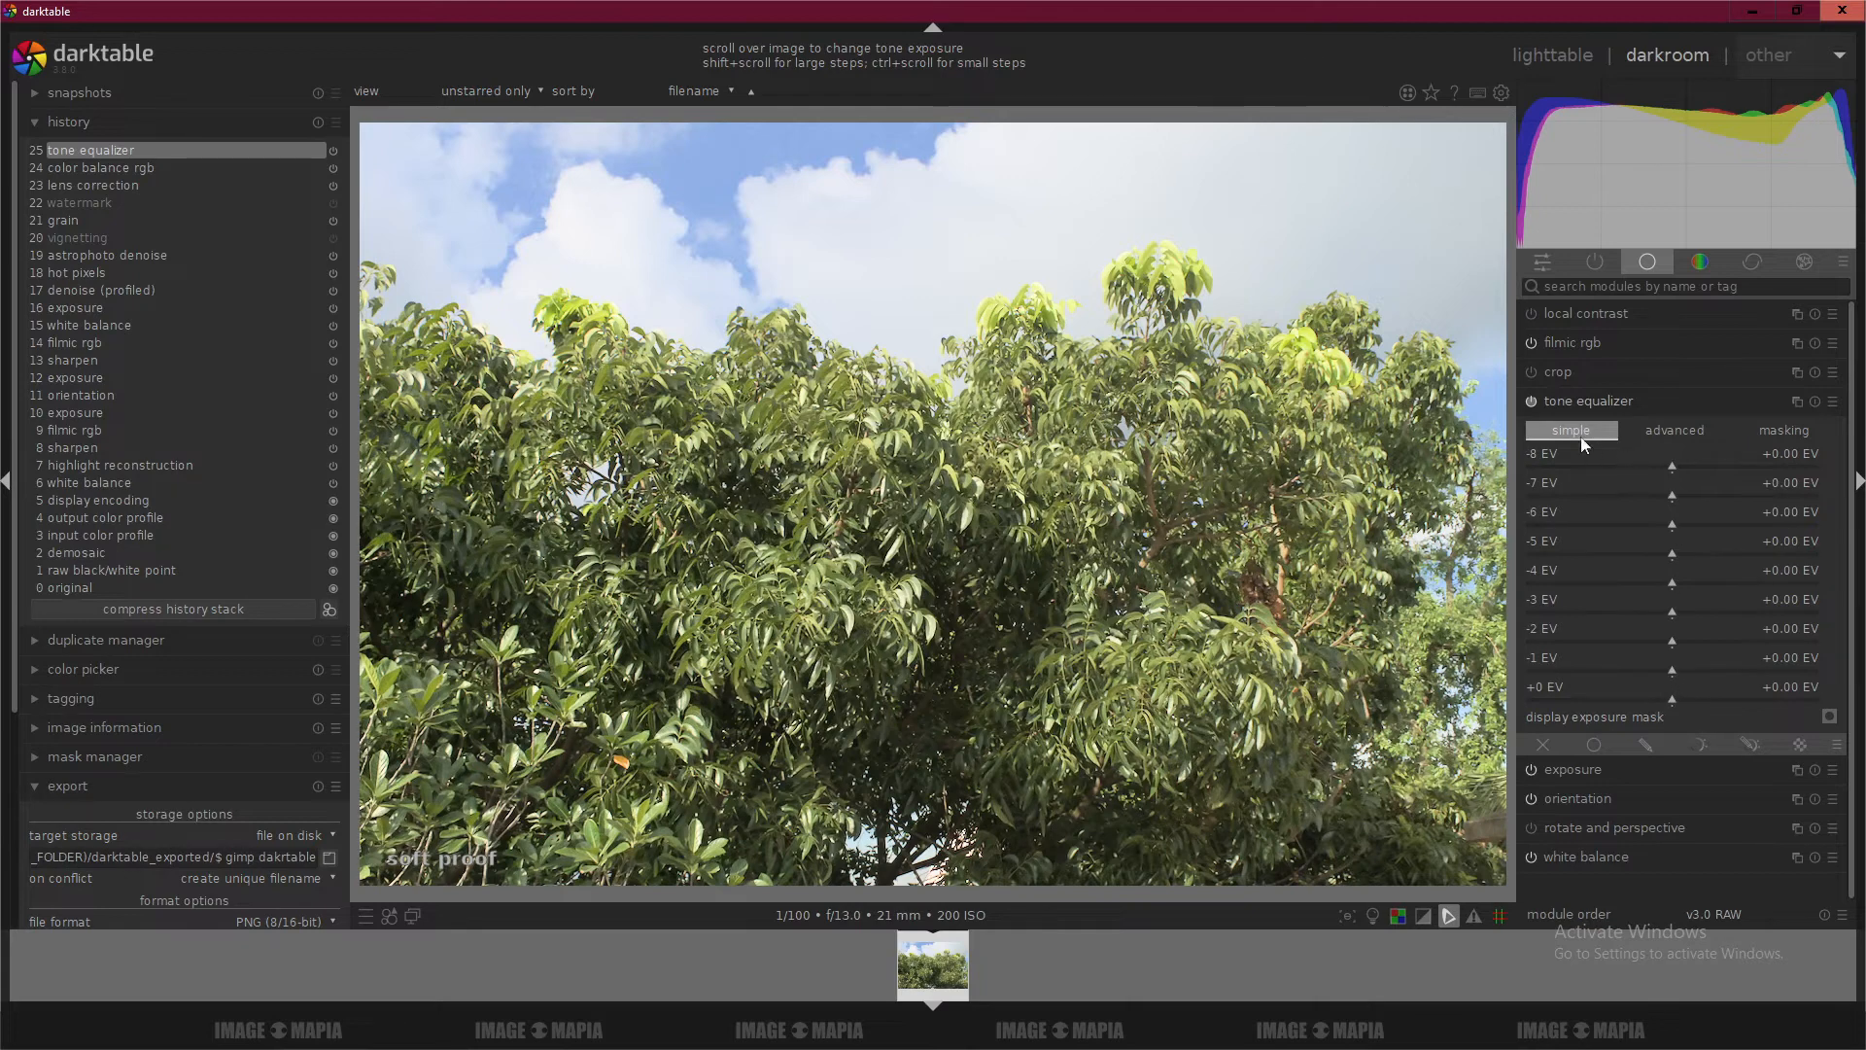
left_click(1532, 399)
left_click(1556, 402)
Look through the color, base and correction module groups and inspect the retouch module's settings.
left_click(1699, 263)
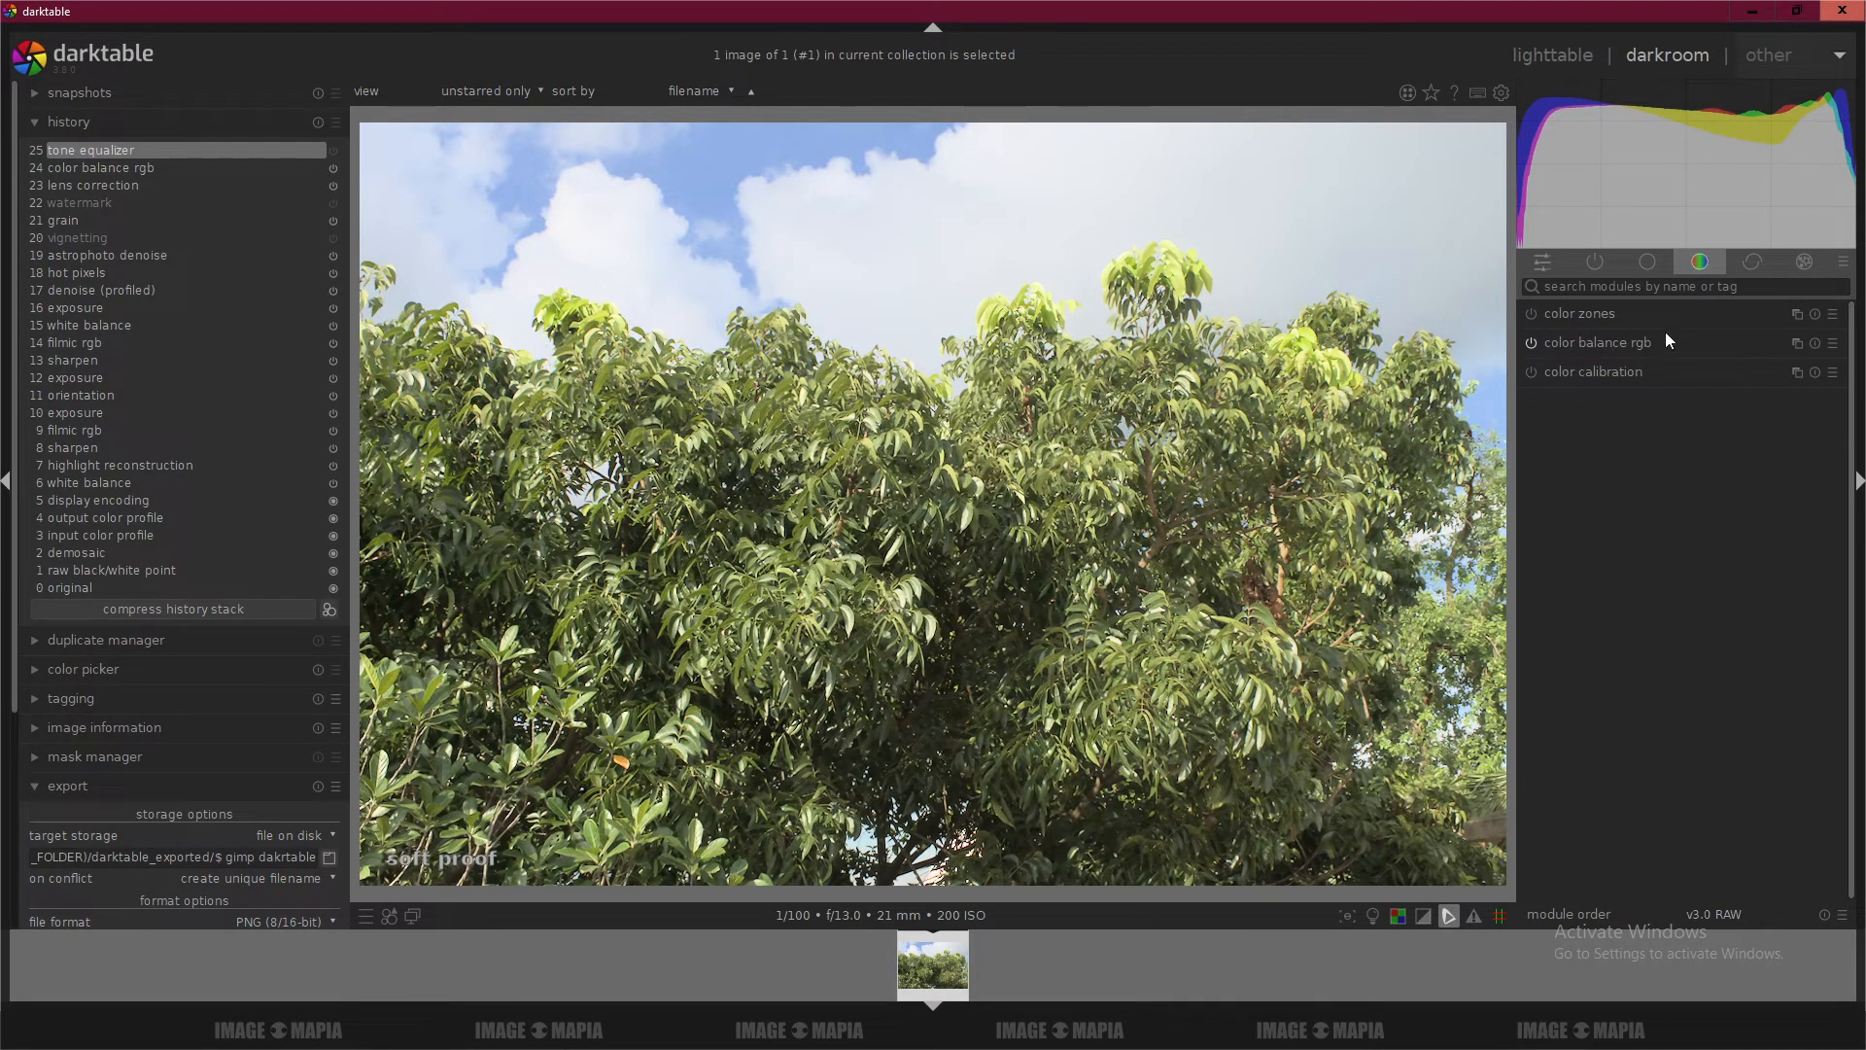
left_click(1614, 262)
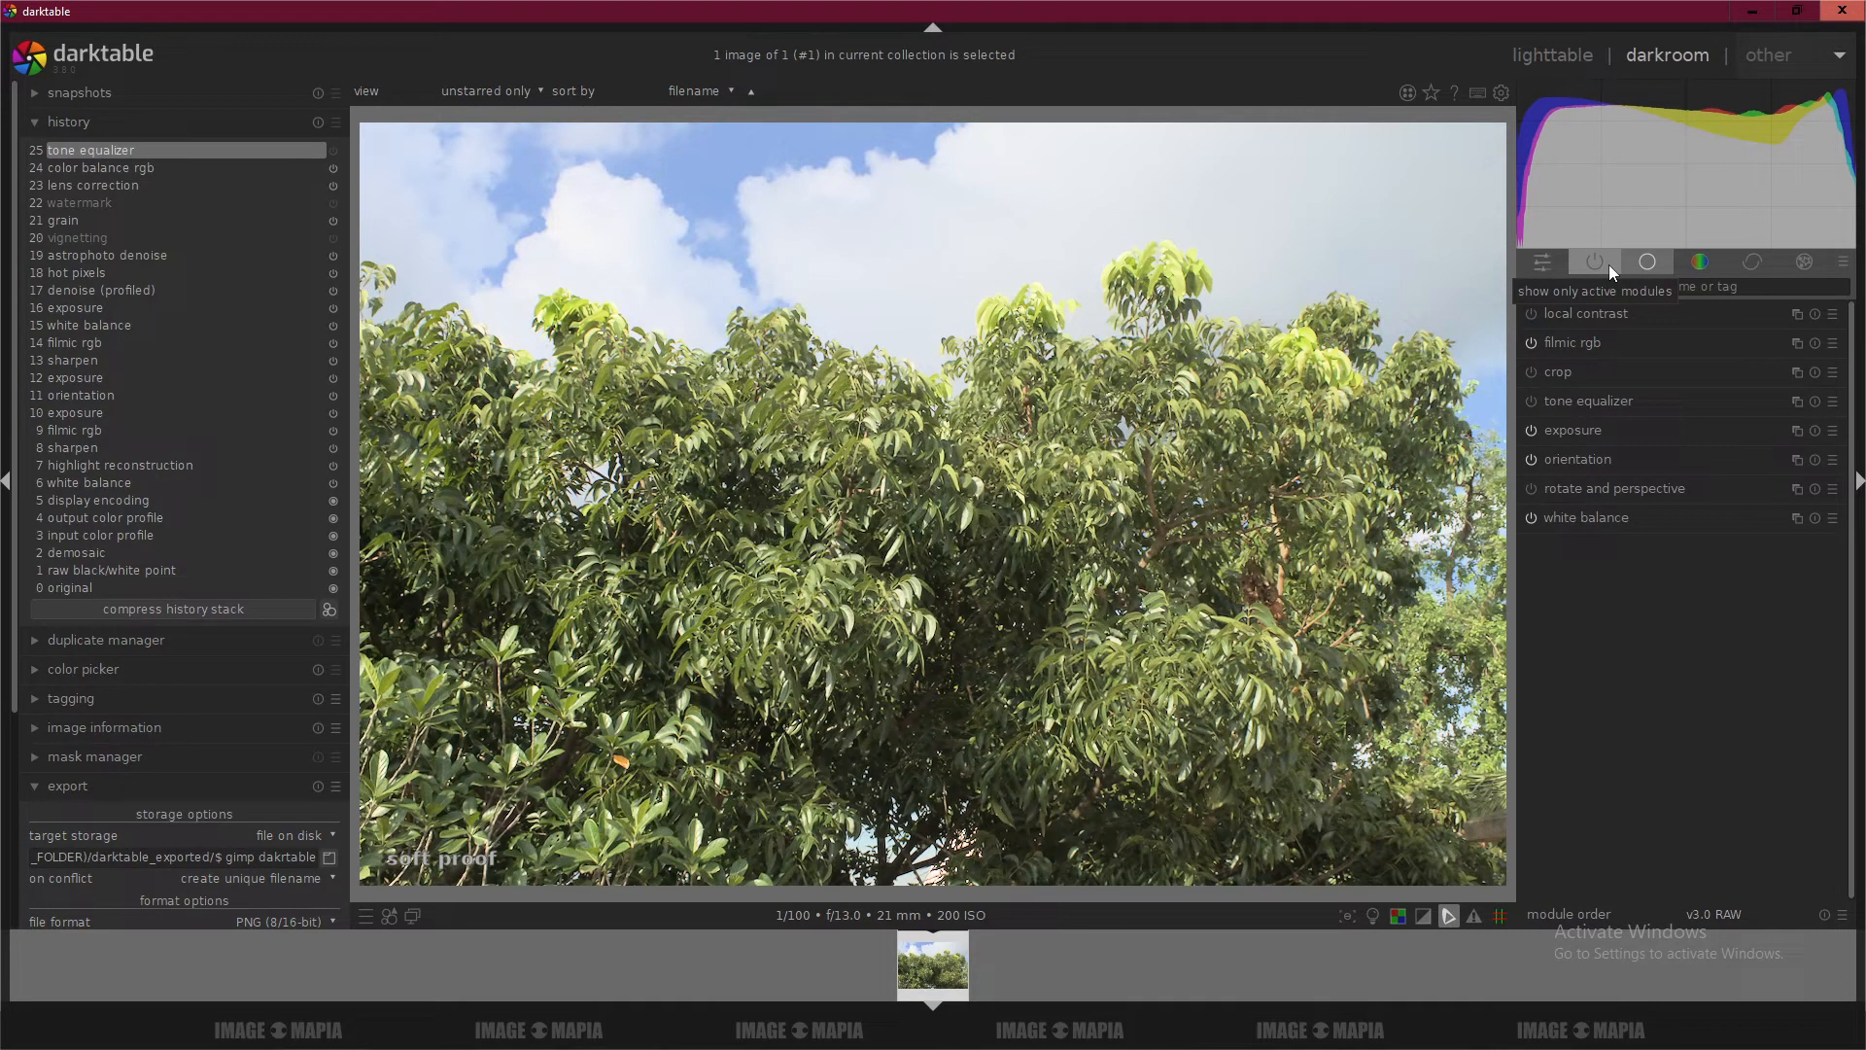
left_click(1610, 268)
left_click(1754, 271)
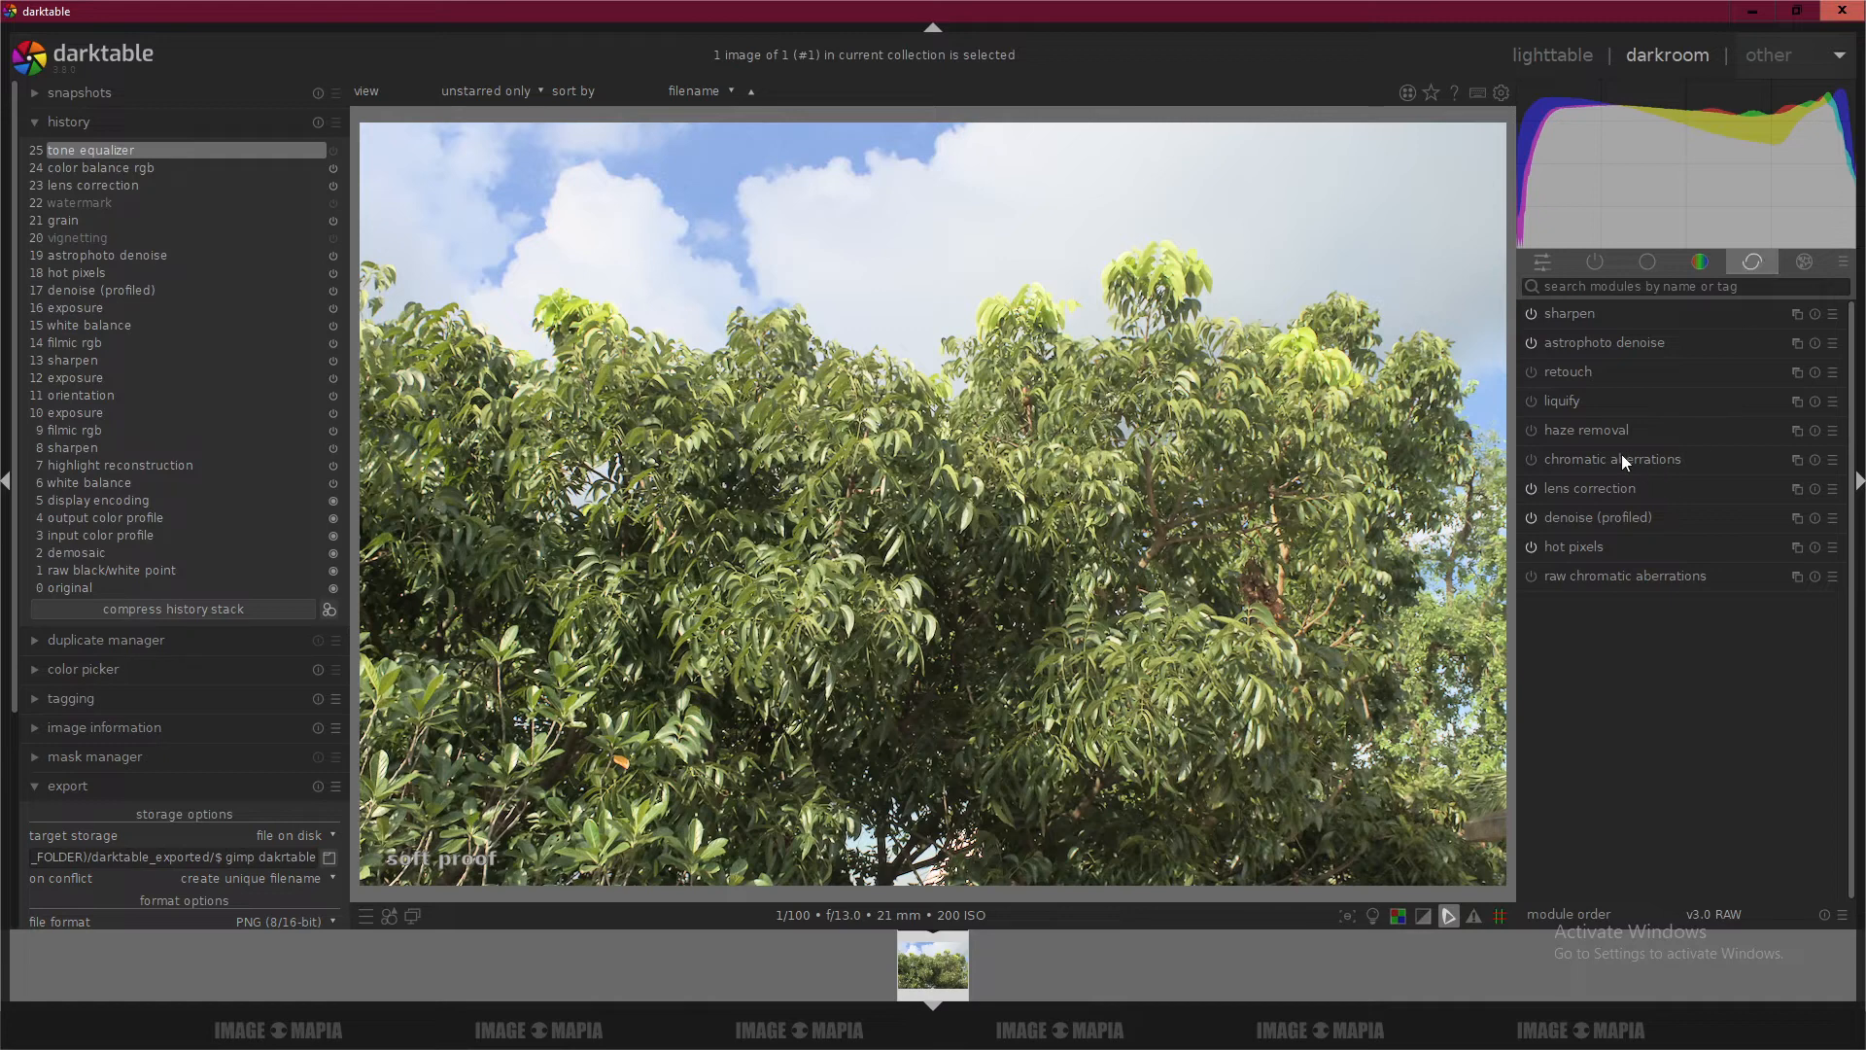
left_click(1559, 373)
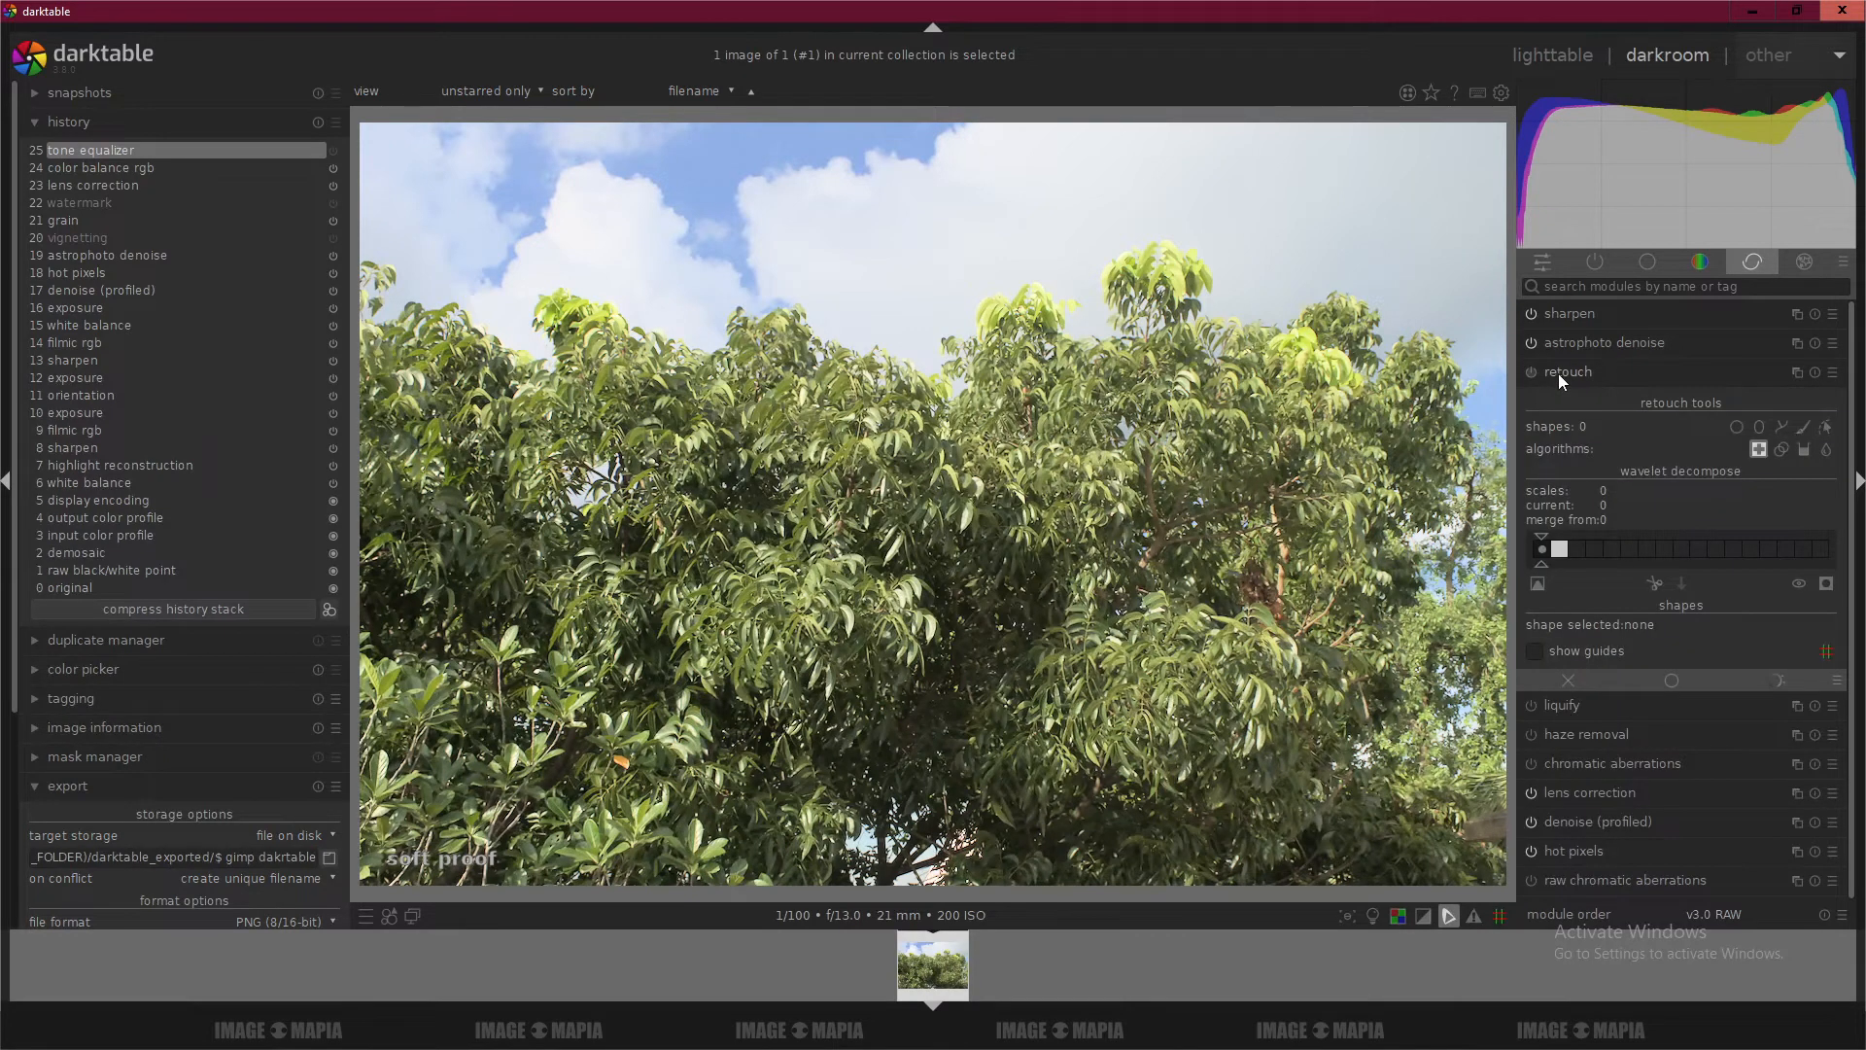
left_click(1559, 373)
Enable haze removal and raise its strength to +0.40.
left_click(1572, 433)
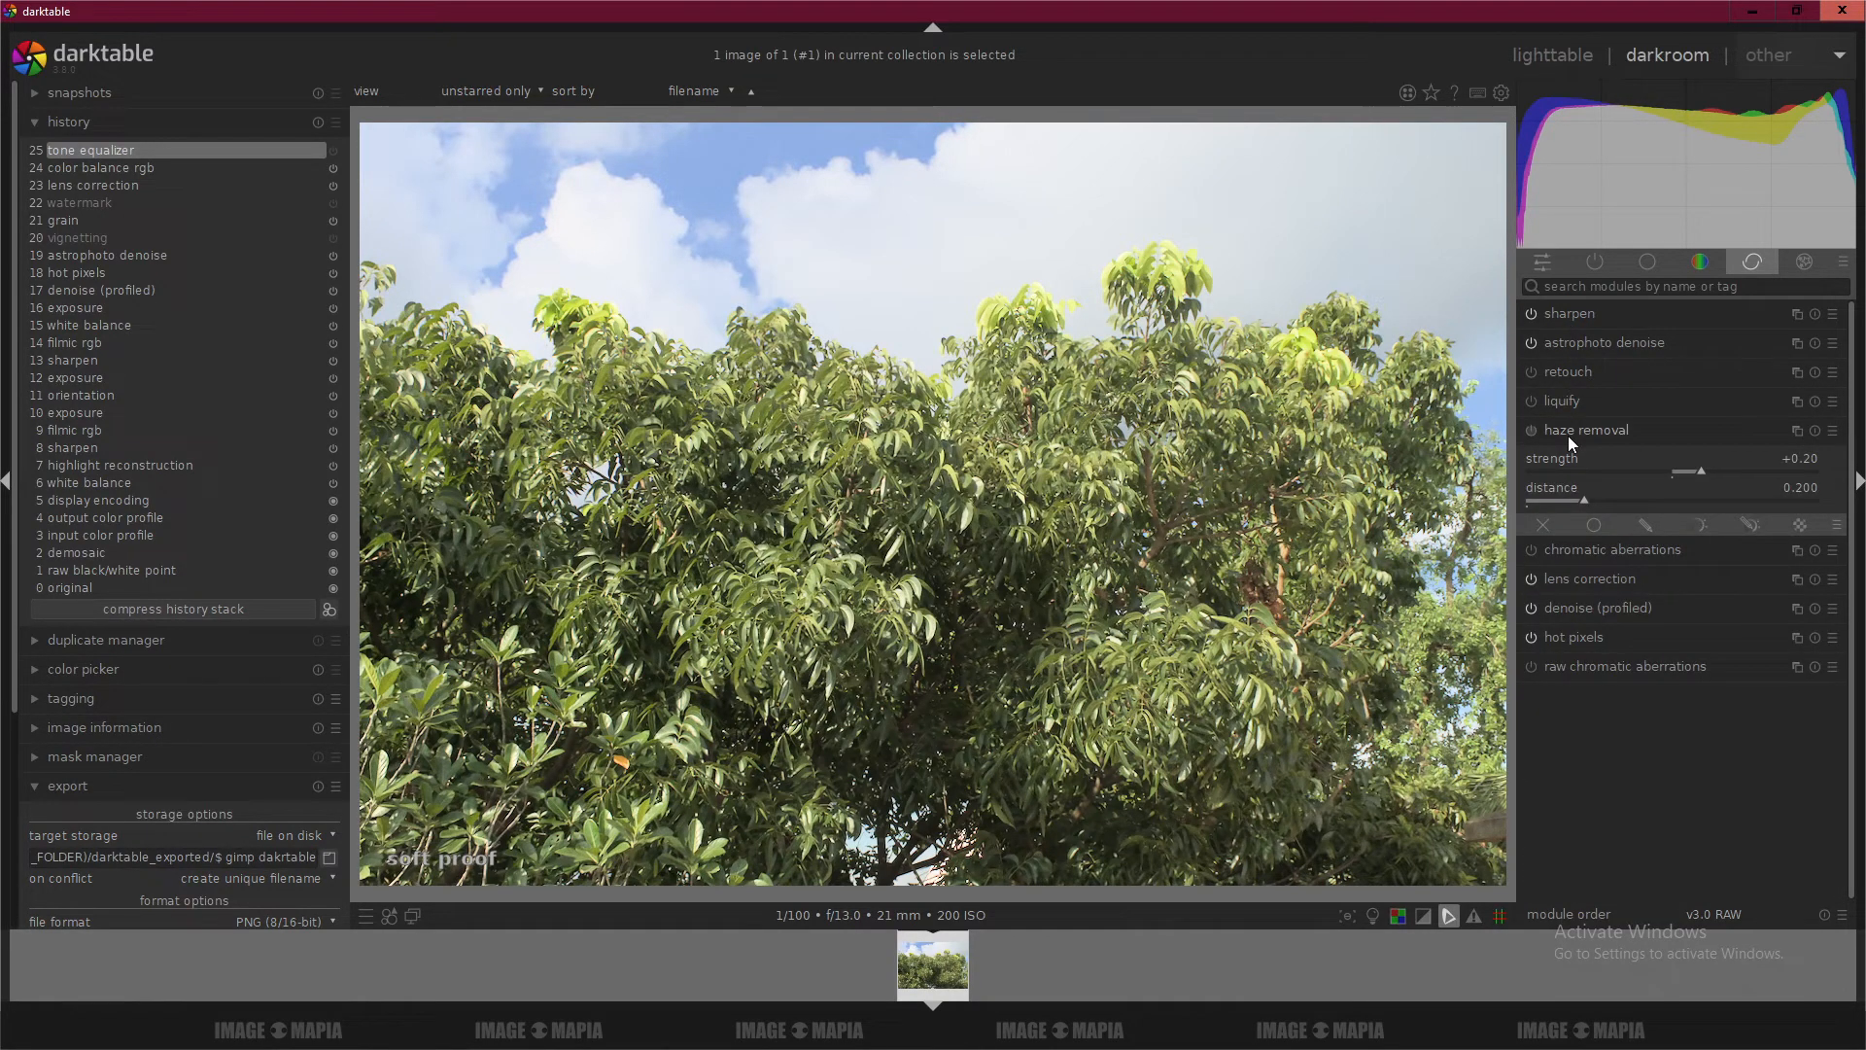
left_click(1532, 430)
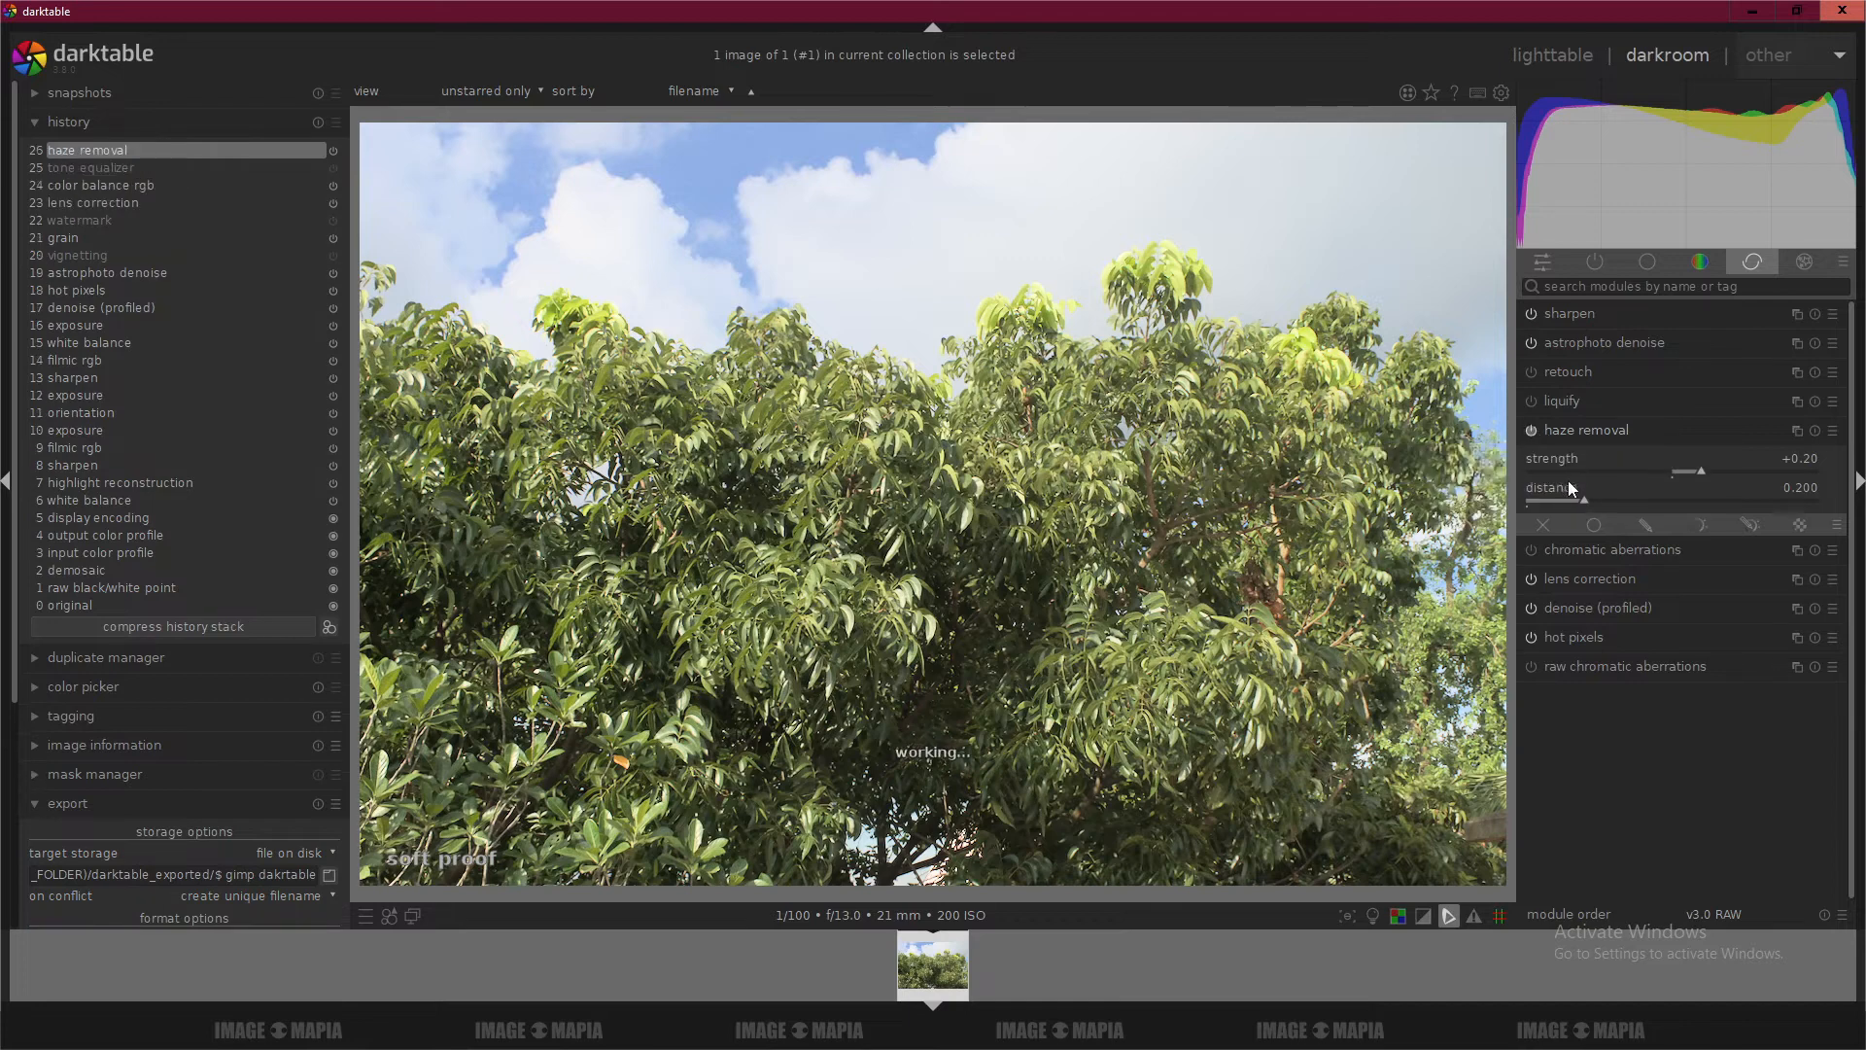
left_click(1705, 471)
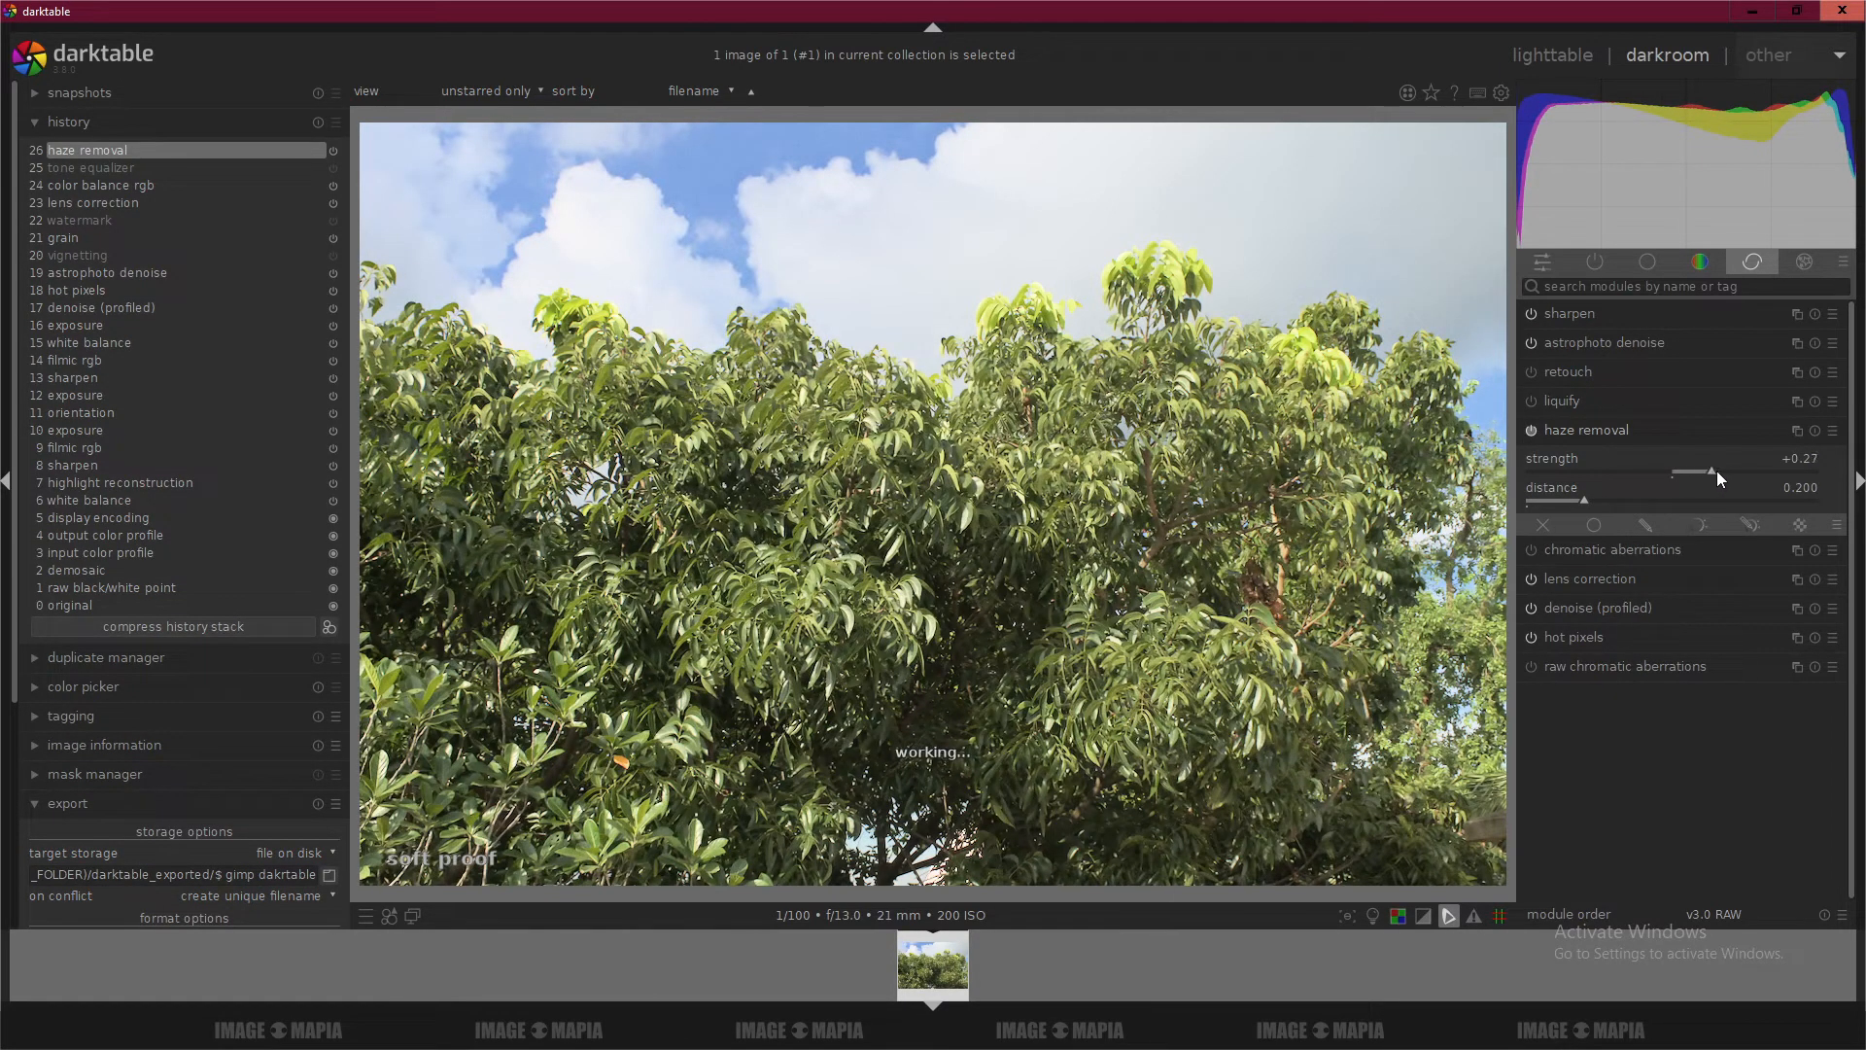
left_click_drag(1717, 472, 1737, 471)
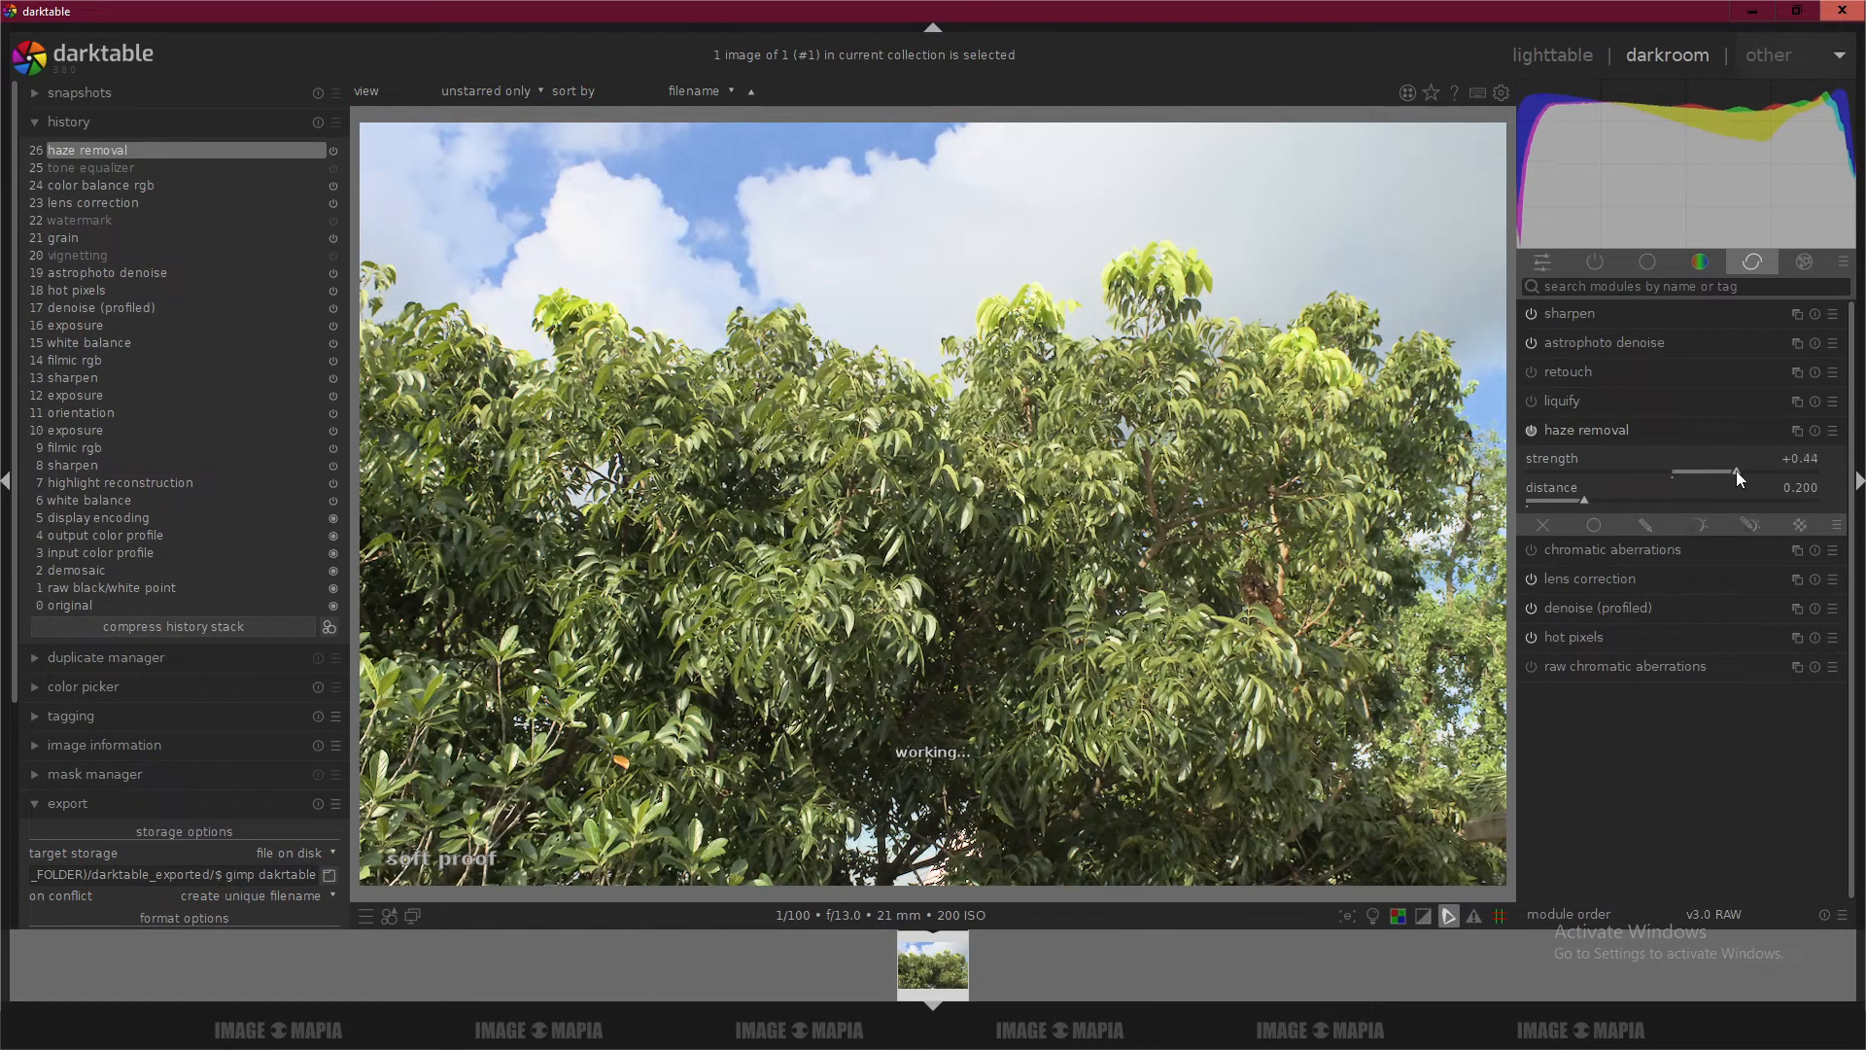
Toggle haze removal off and on to compare the photo with and without it, and collapse the module.
left_click(1532, 433)
left_click(1532, 432)
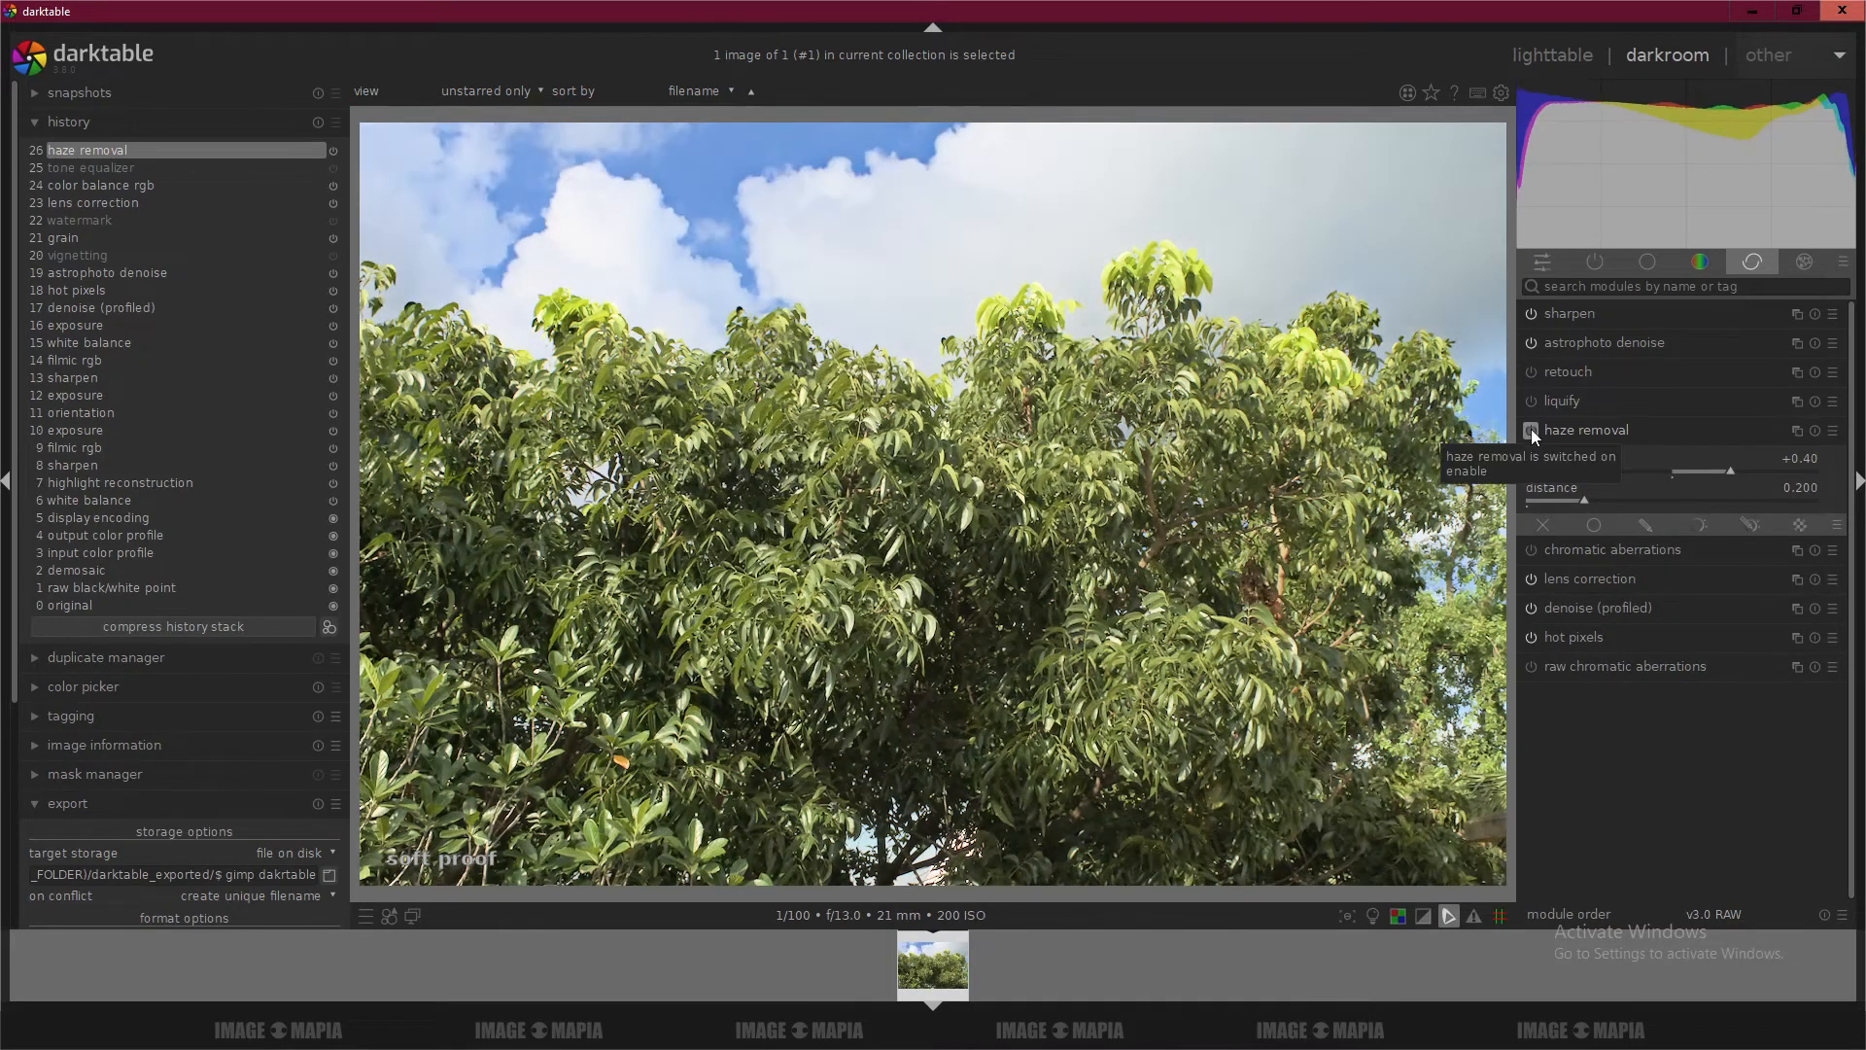
left_click(1531, 428)
left_click(1531, 428)
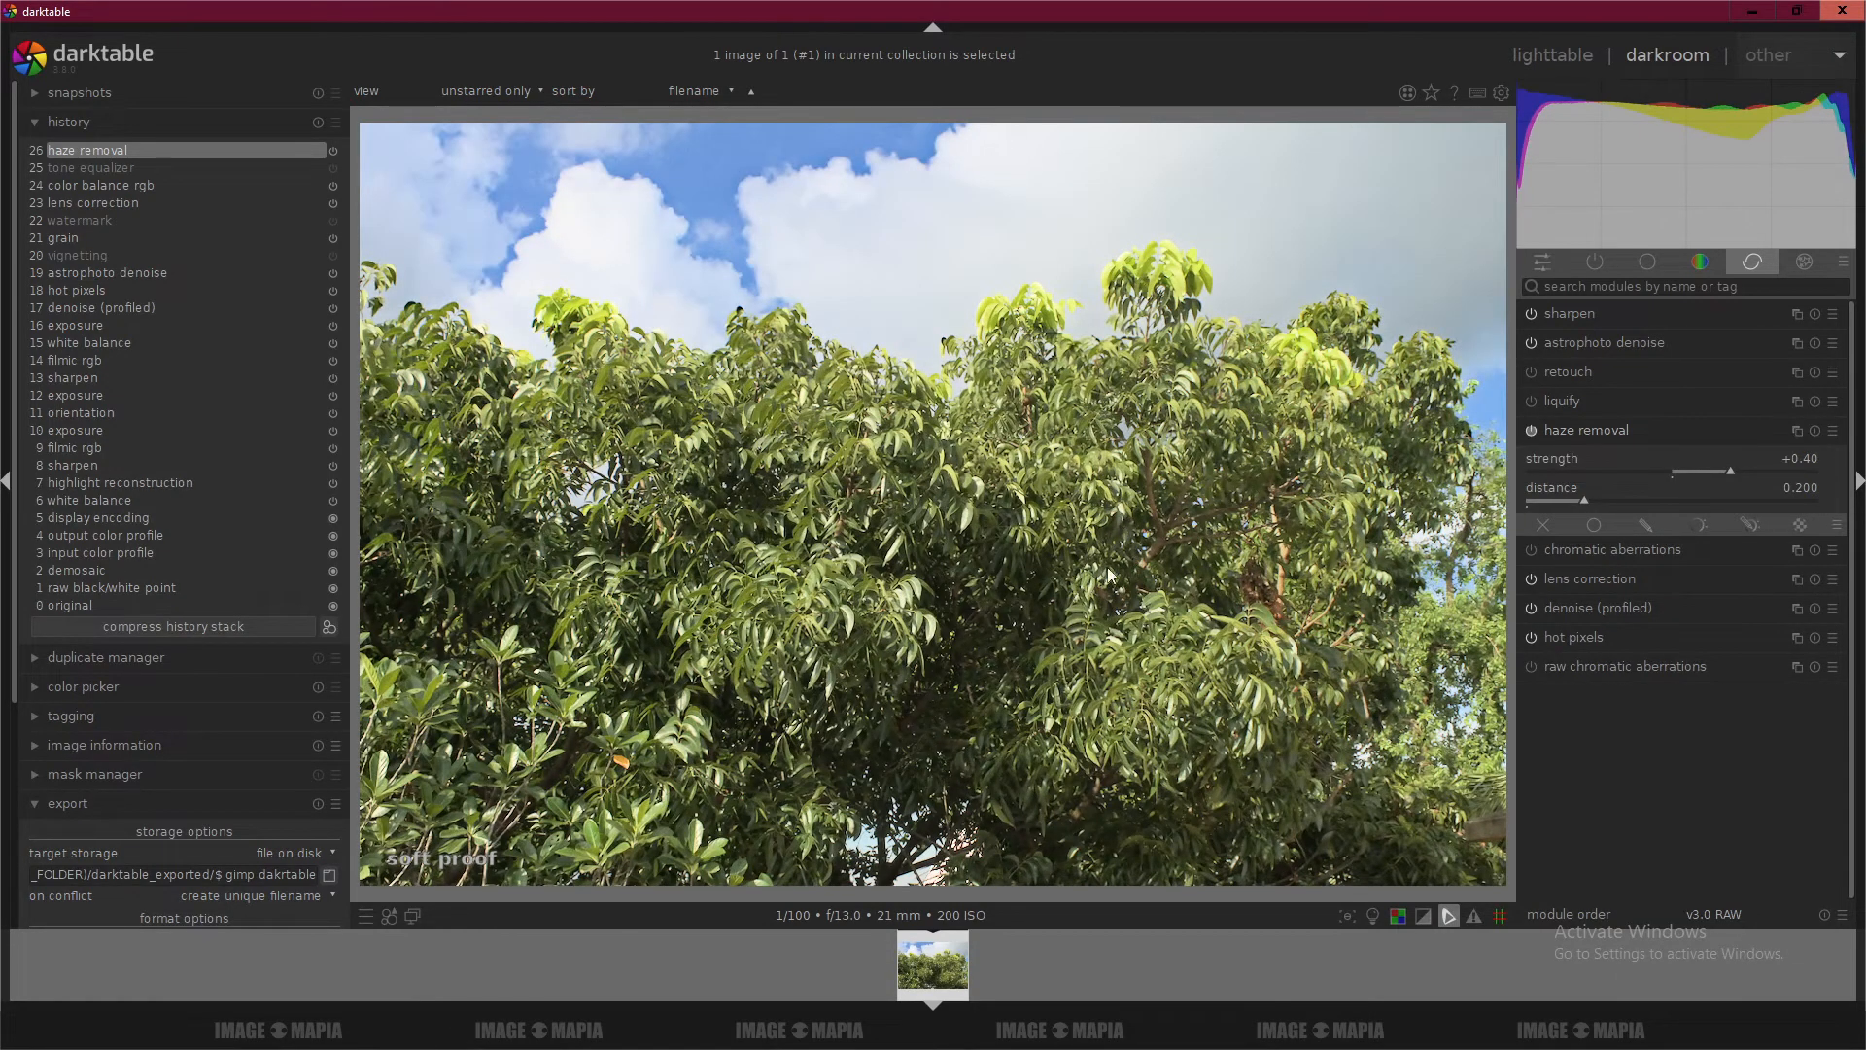
scroll(1108, 575, "up", 1)
scroll(1108, 575, "down", 1)
left_click(1566, 430)
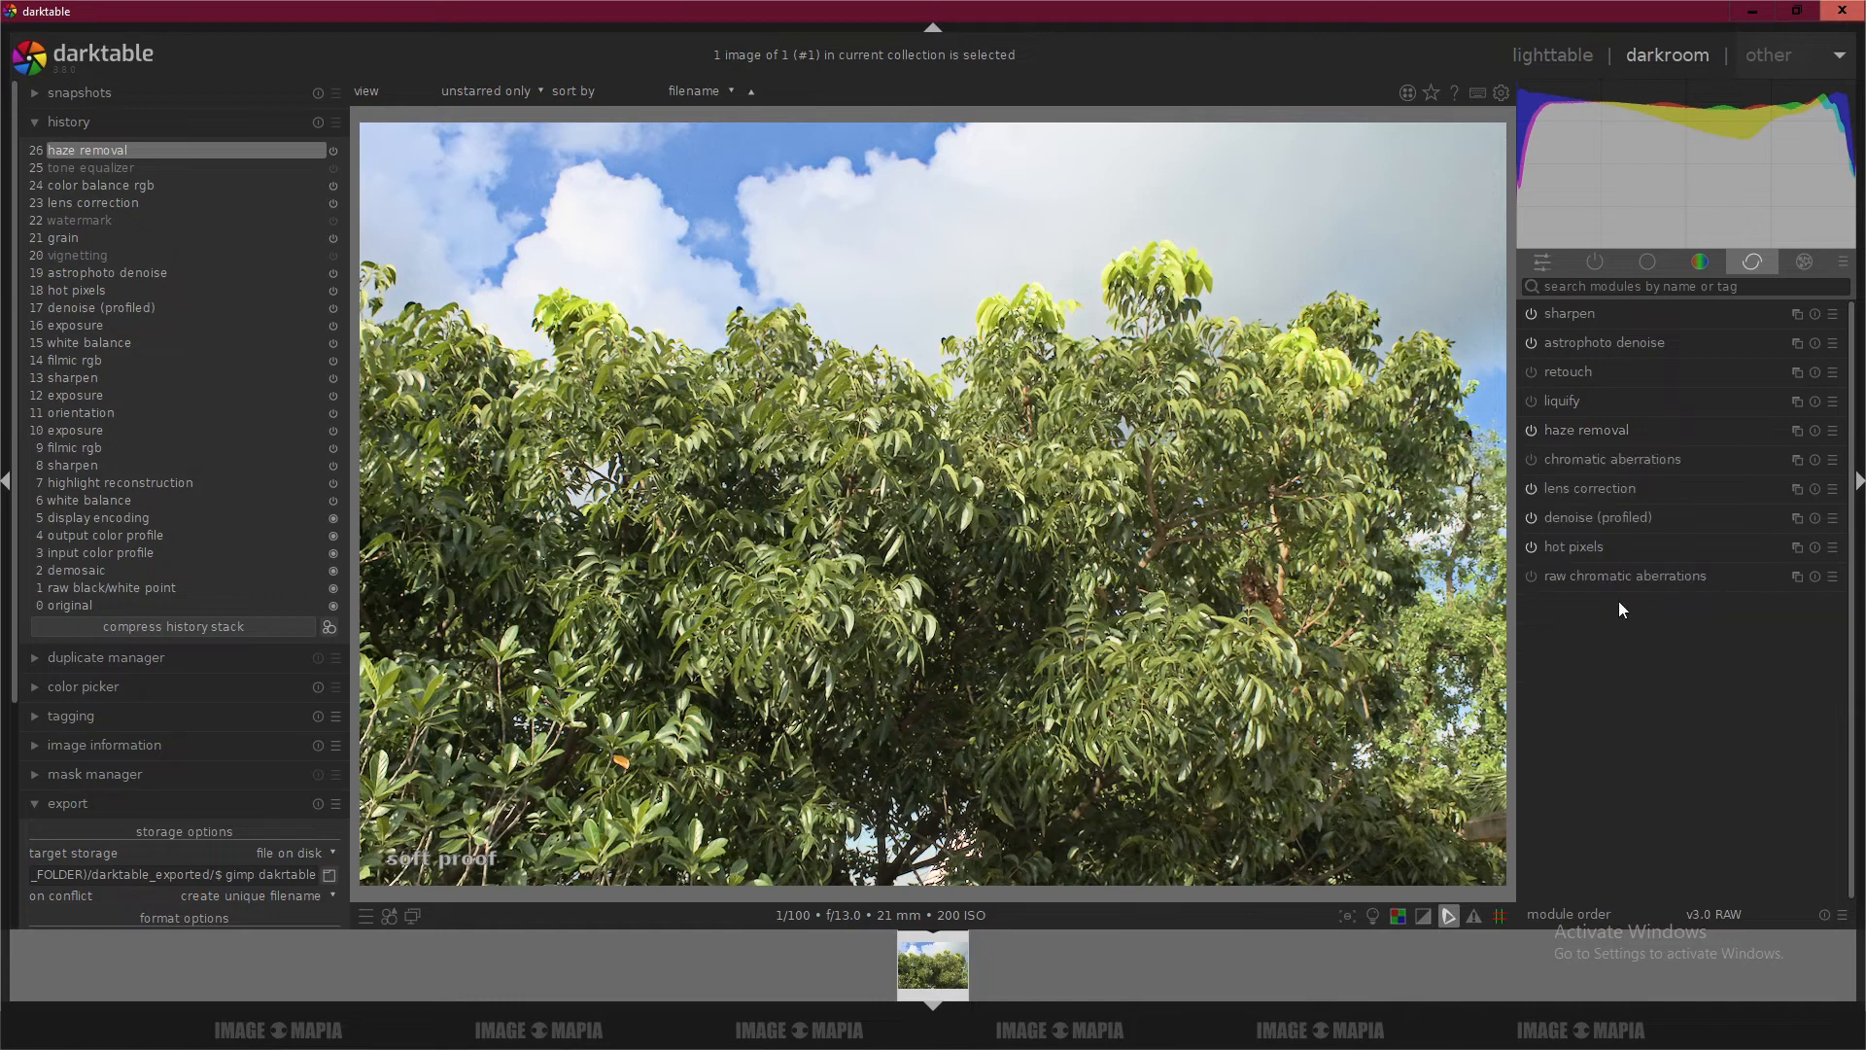
Inspect the retouch module's wavelet decompose settings, look over the effects module group and check the whole photo.
left_click(1569, 372)
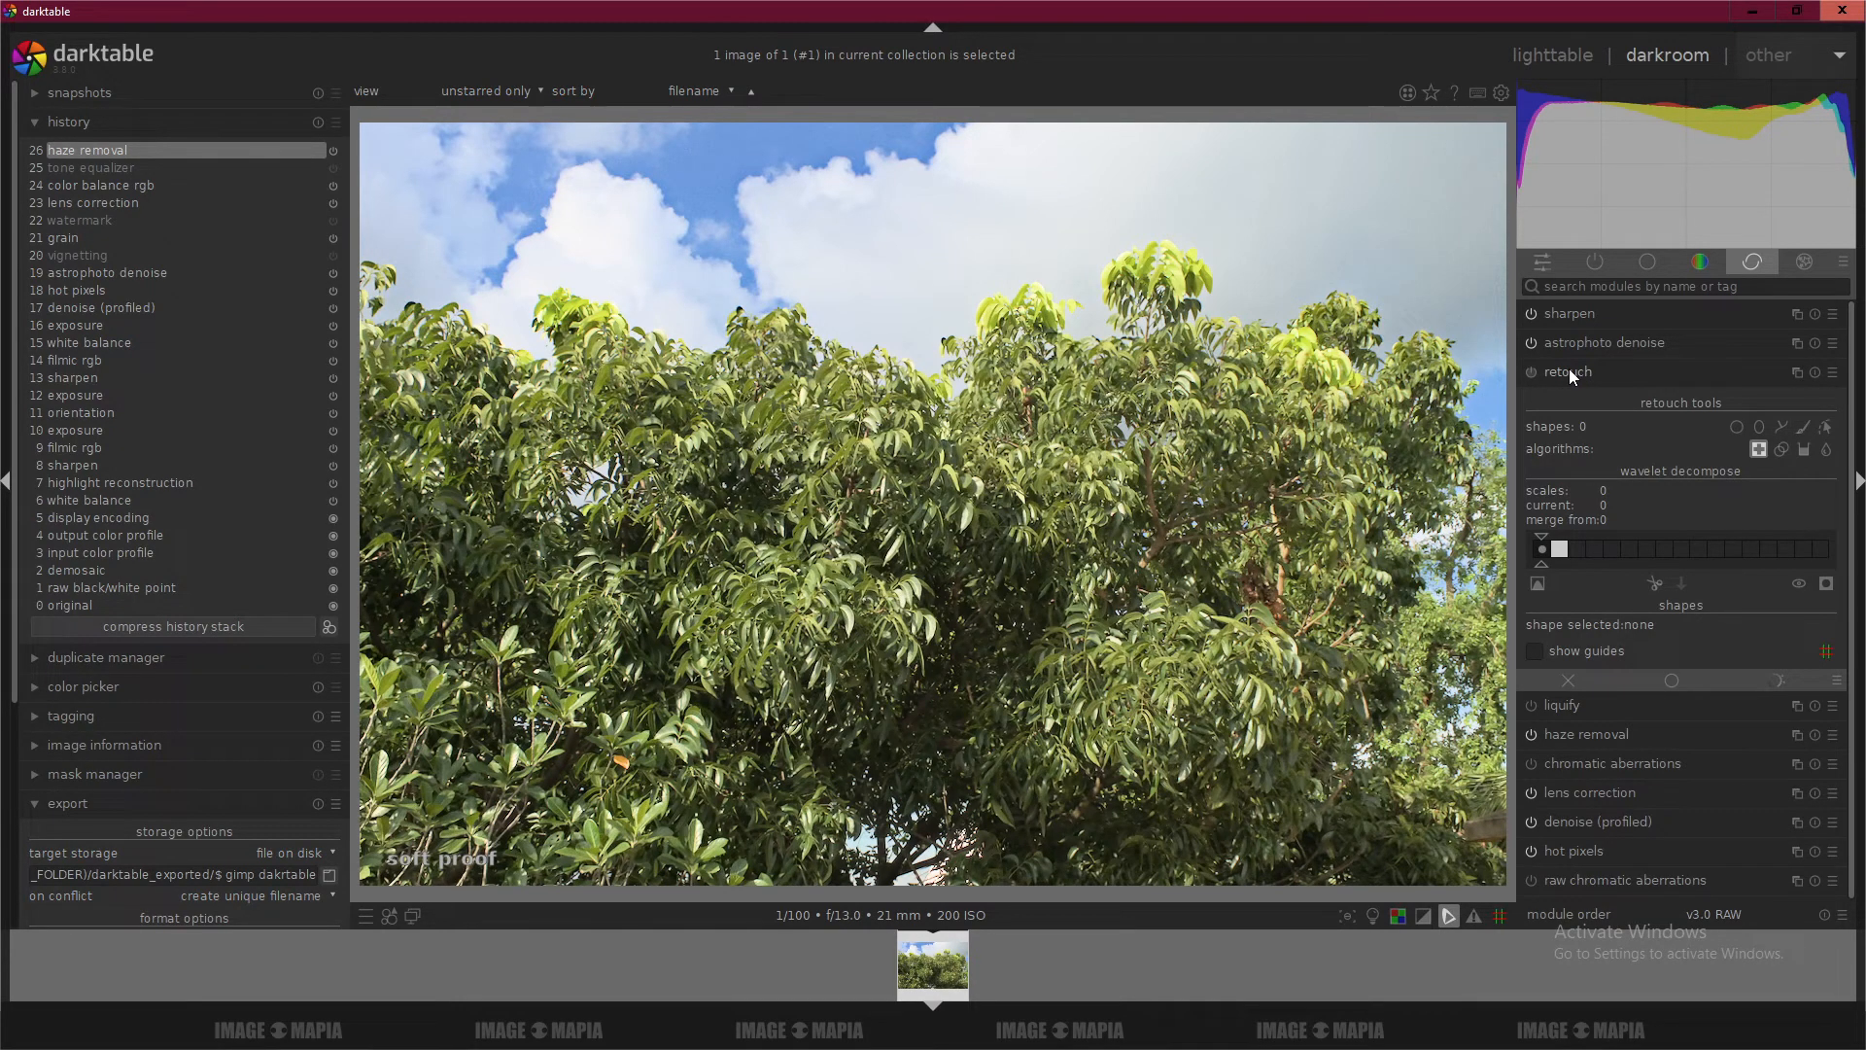
left_click(1561, 550)
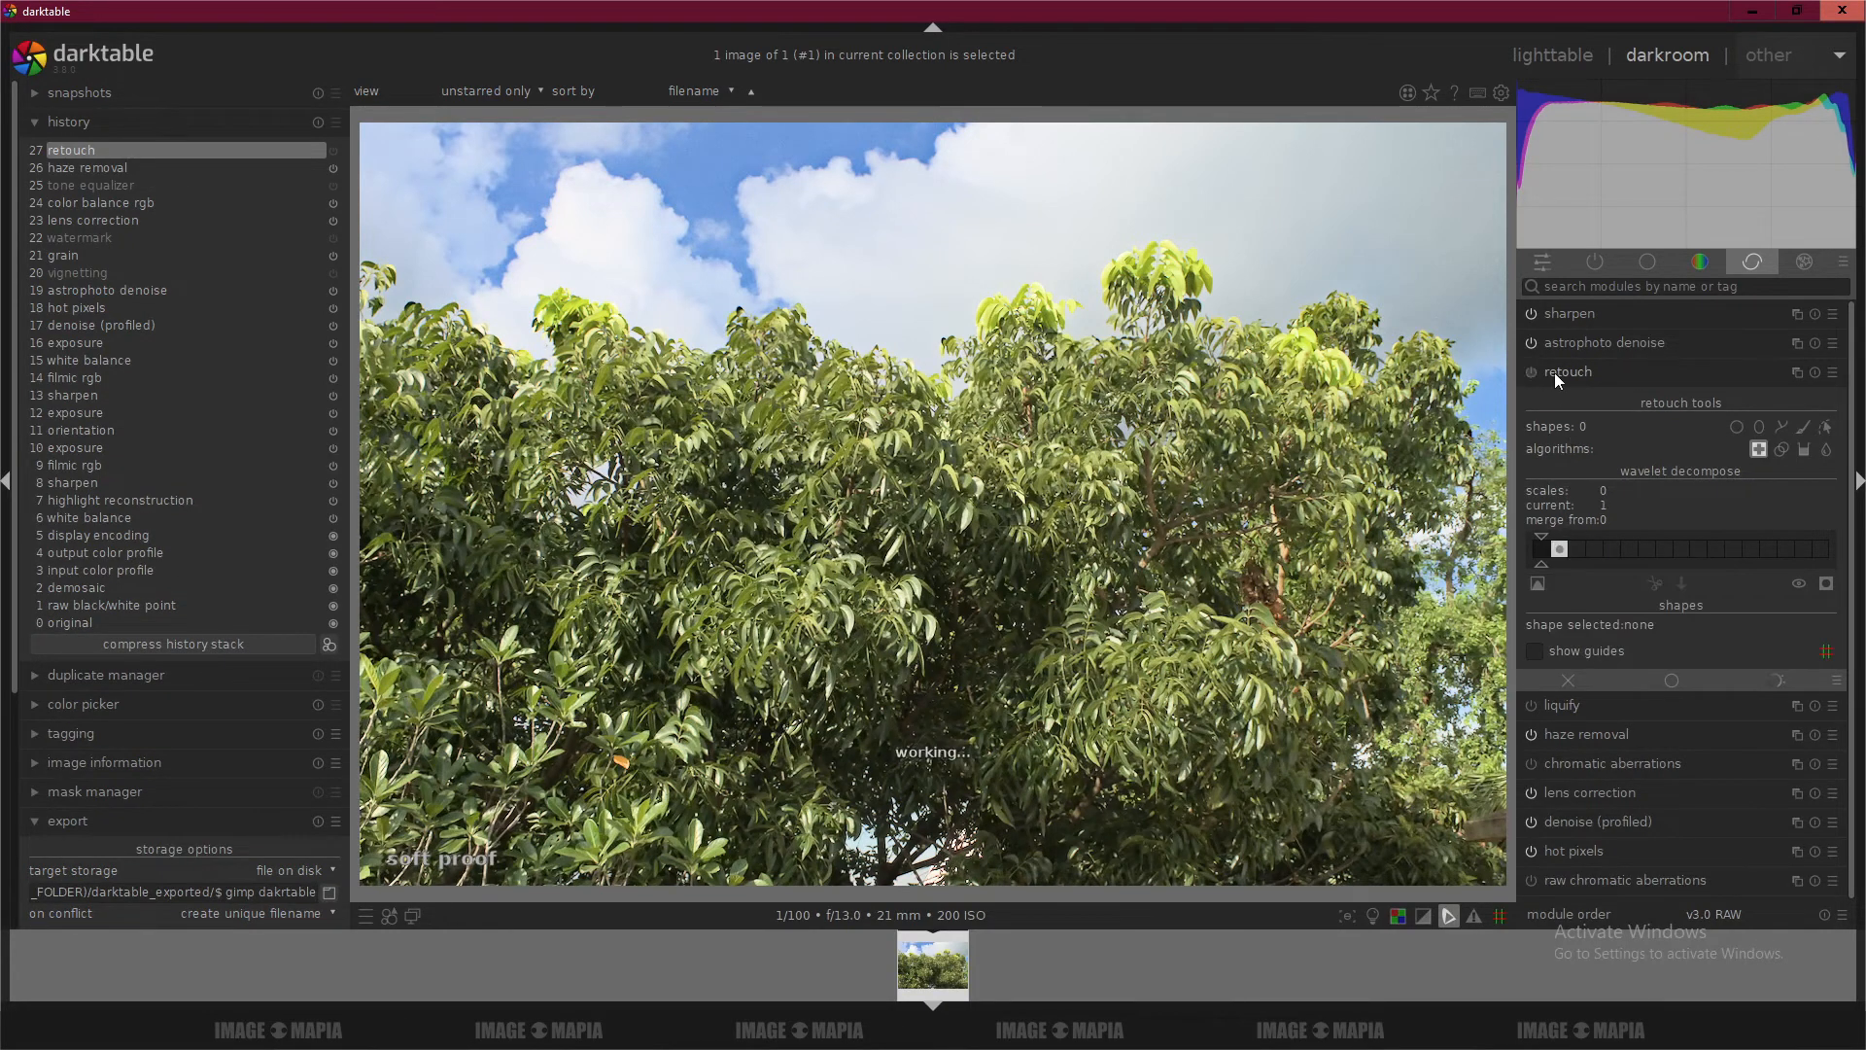
left_click(1804, 263)
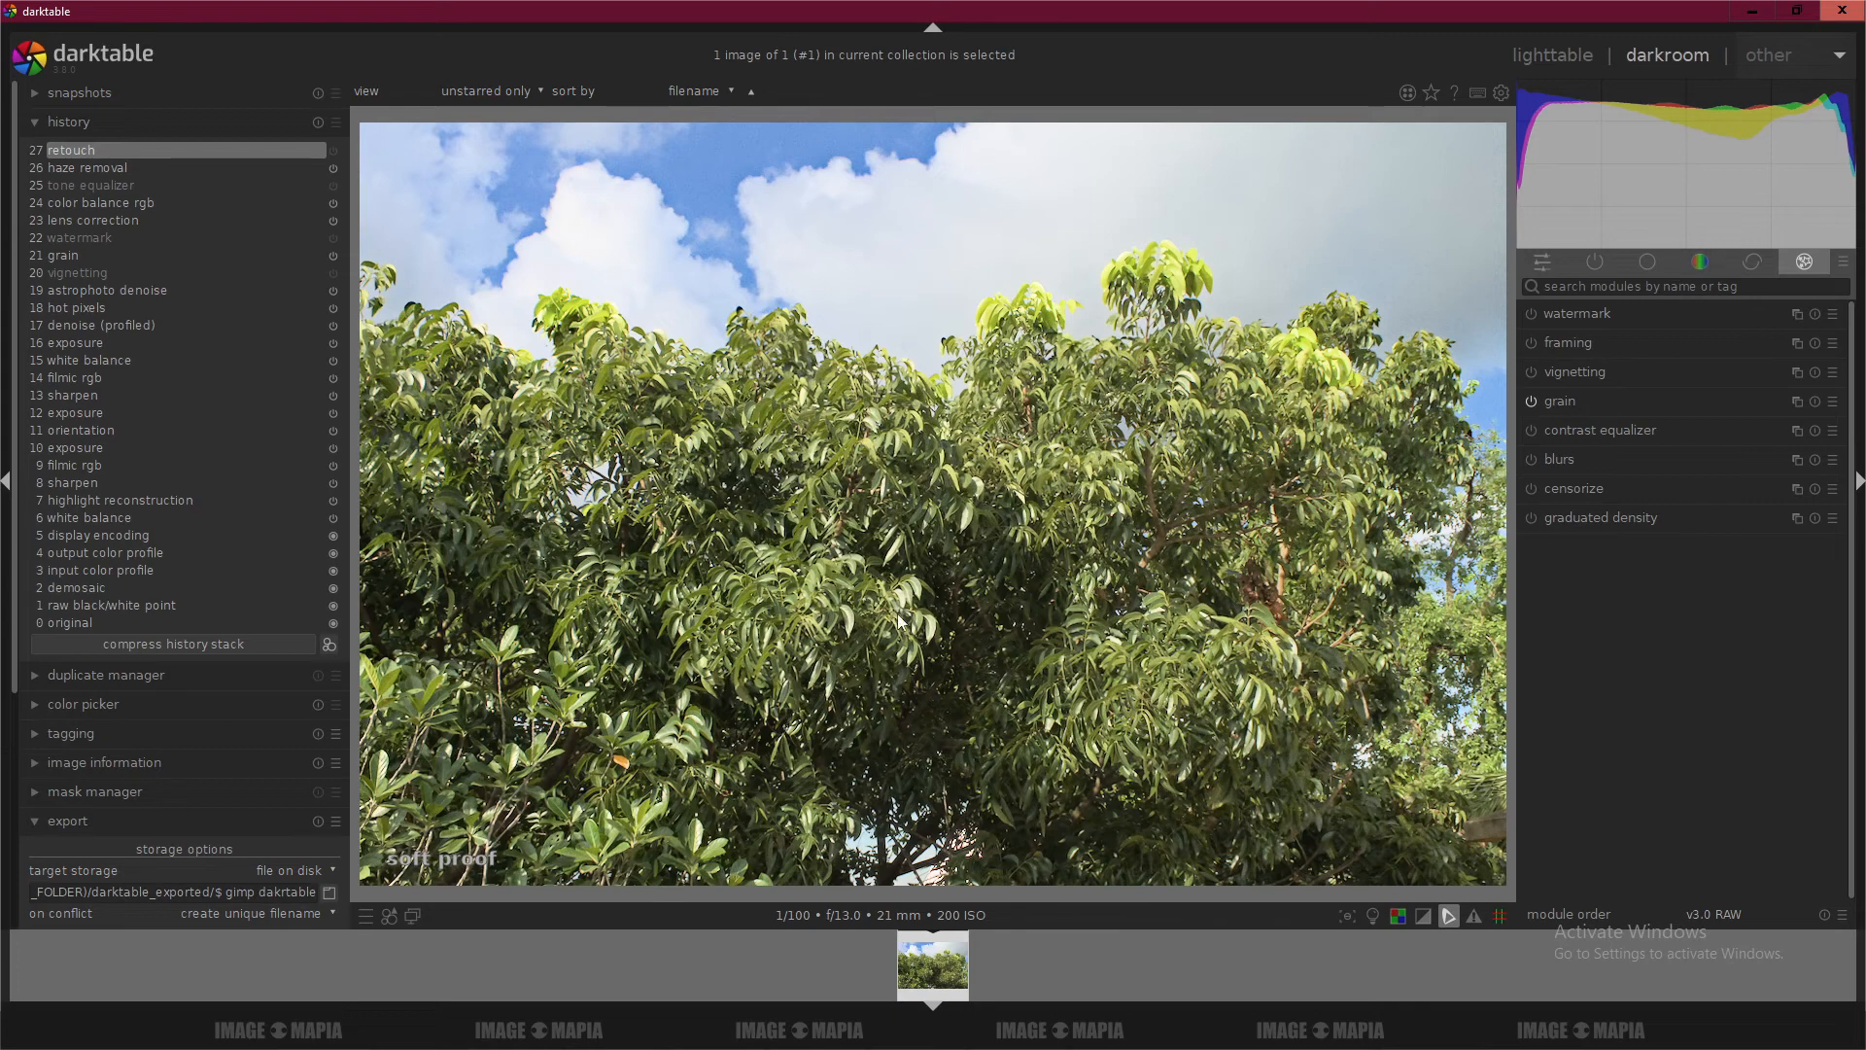
scroll(929, 628, "up", 2)
scroll(928, 637, "down", 3)
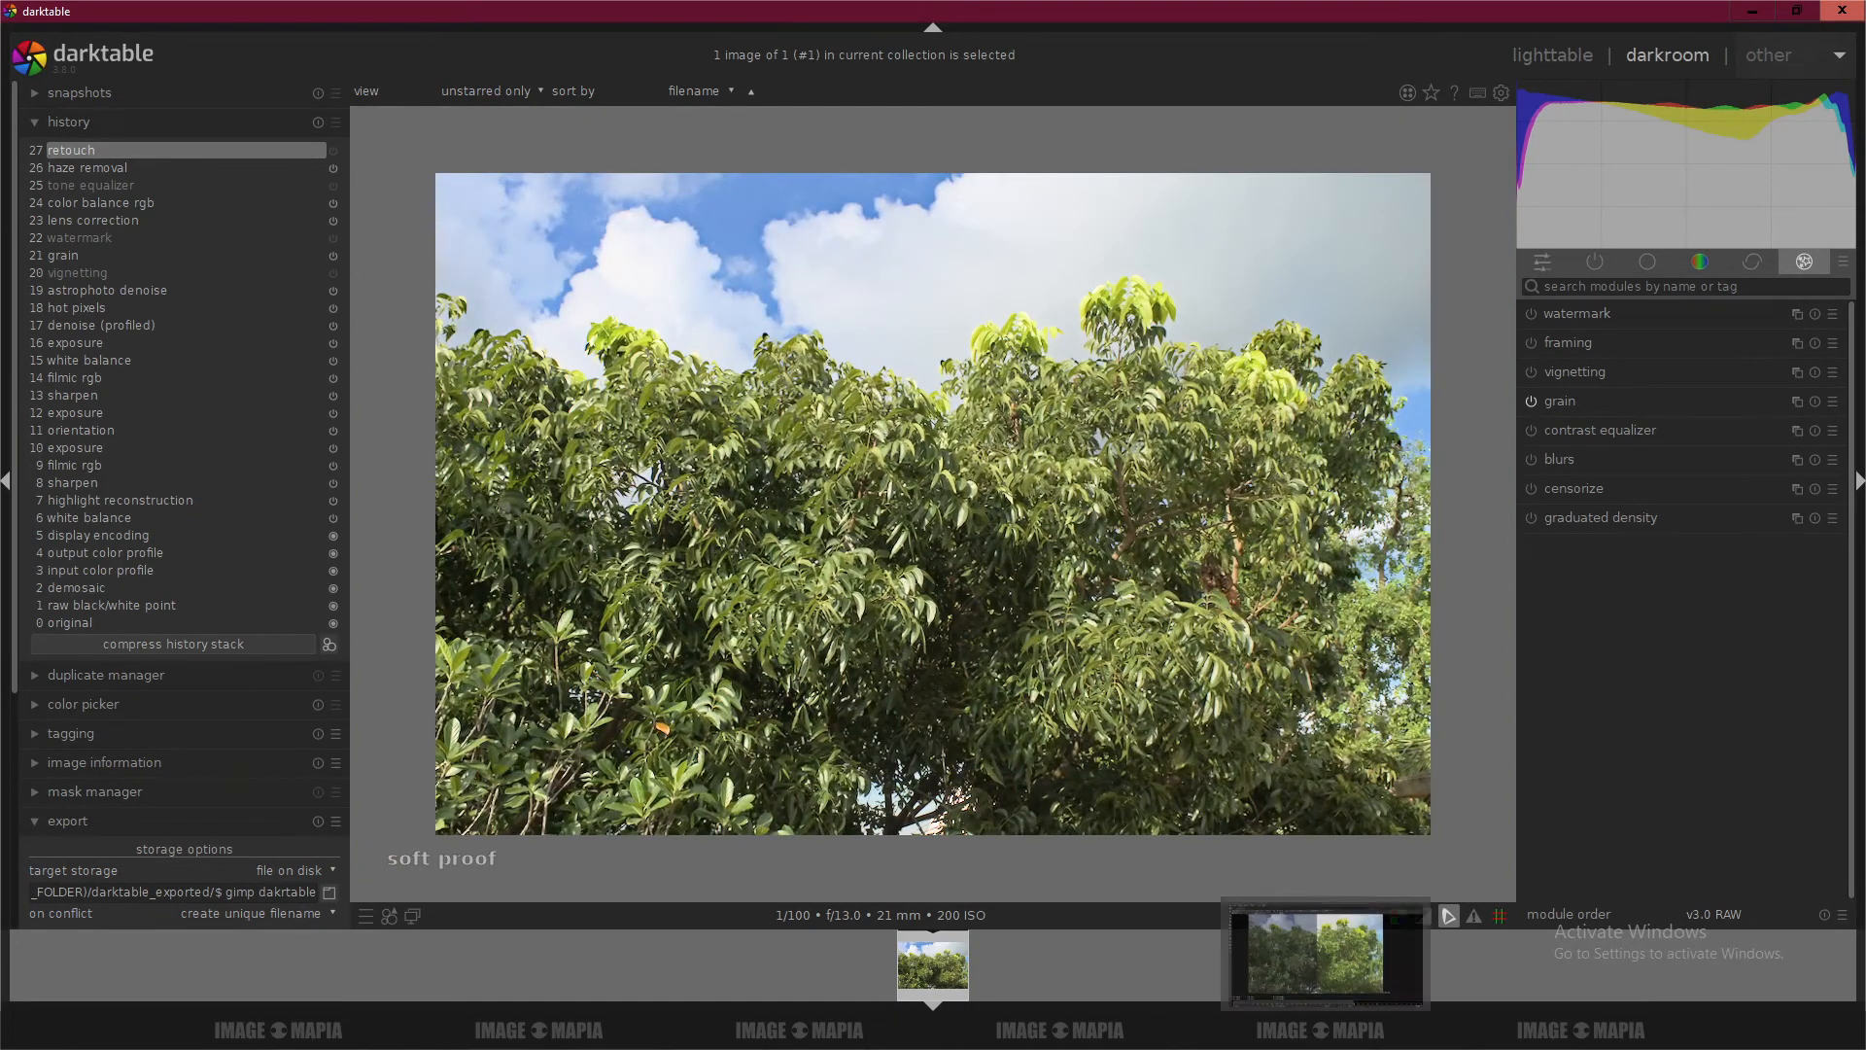
Switch to Natron and shift the viewer's A/B wipe toward the photo's left edge to compare the graded image with the original.
left_click(1327, 955)
mouse_move(853, 652)
left_mouse_down()
mouse_move(655, 651)
mouse_move(845, 653)
left_mouse_up()
scroll(846, 654, "down", 4)
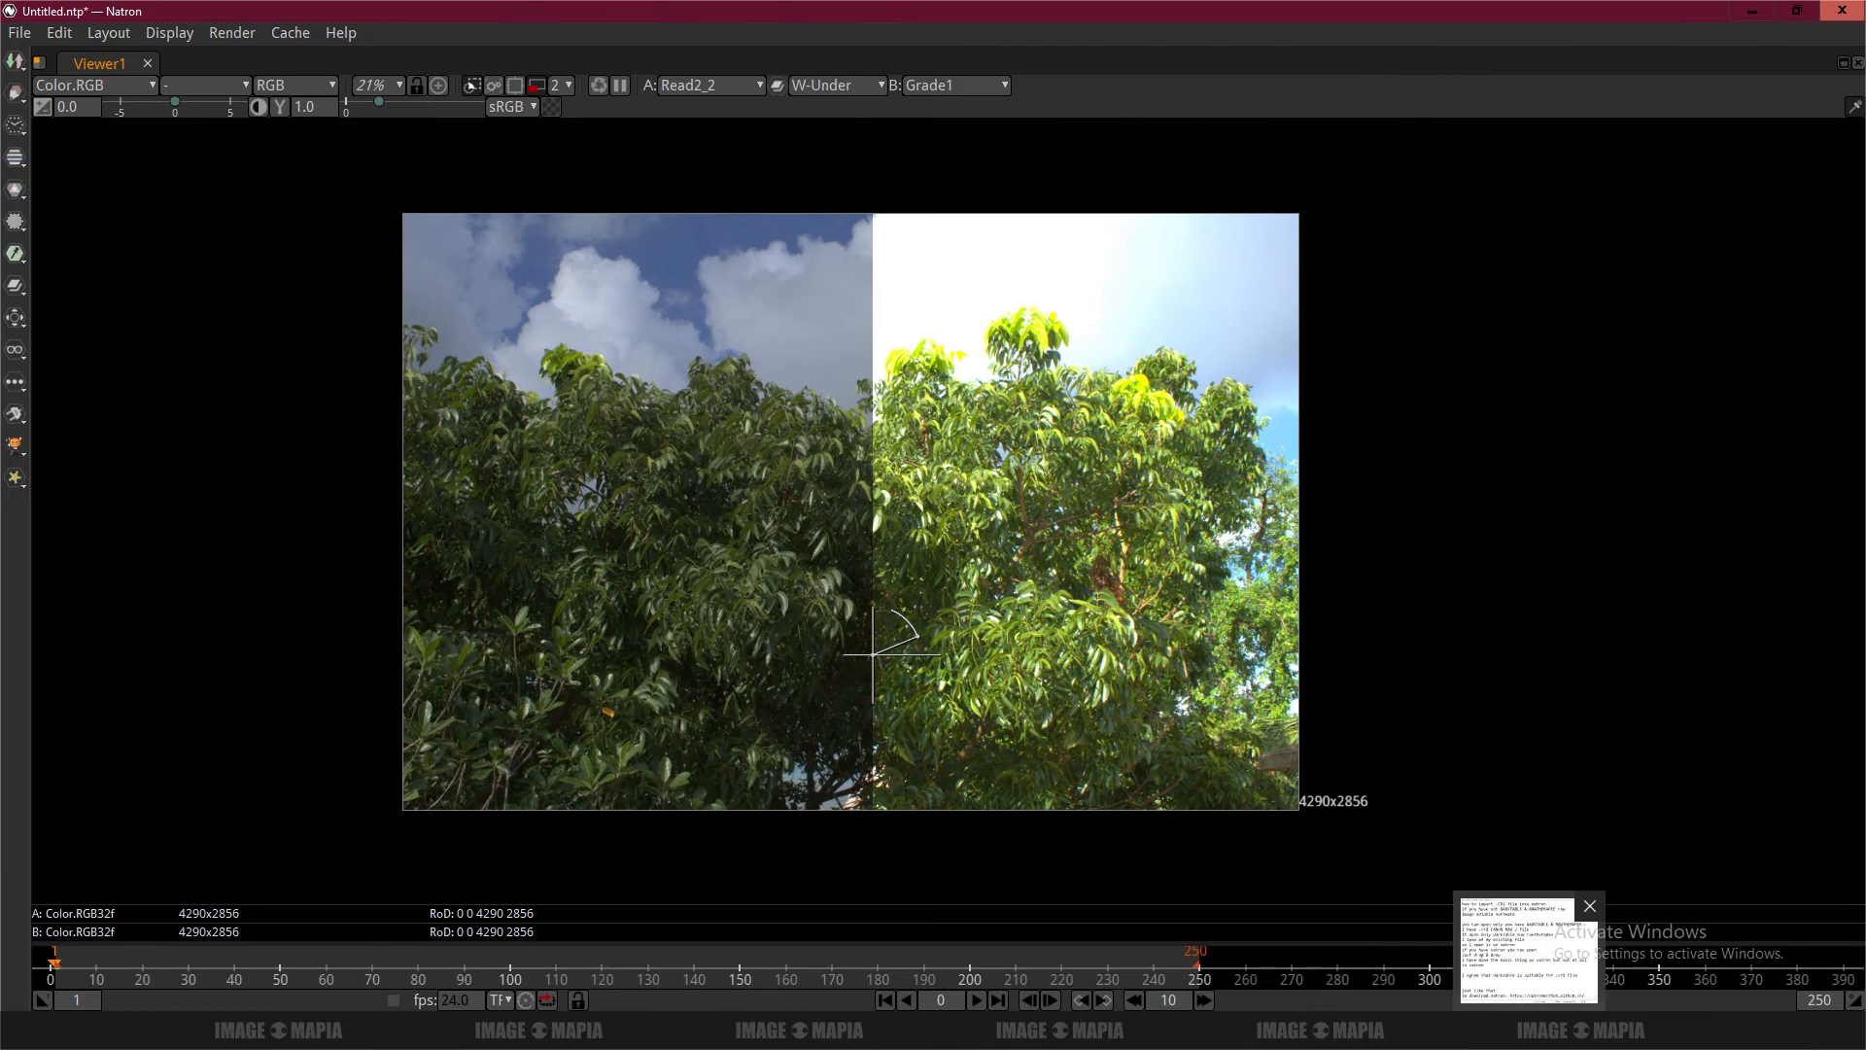
left_click(1526, 948)
left_click(1533, 1030)
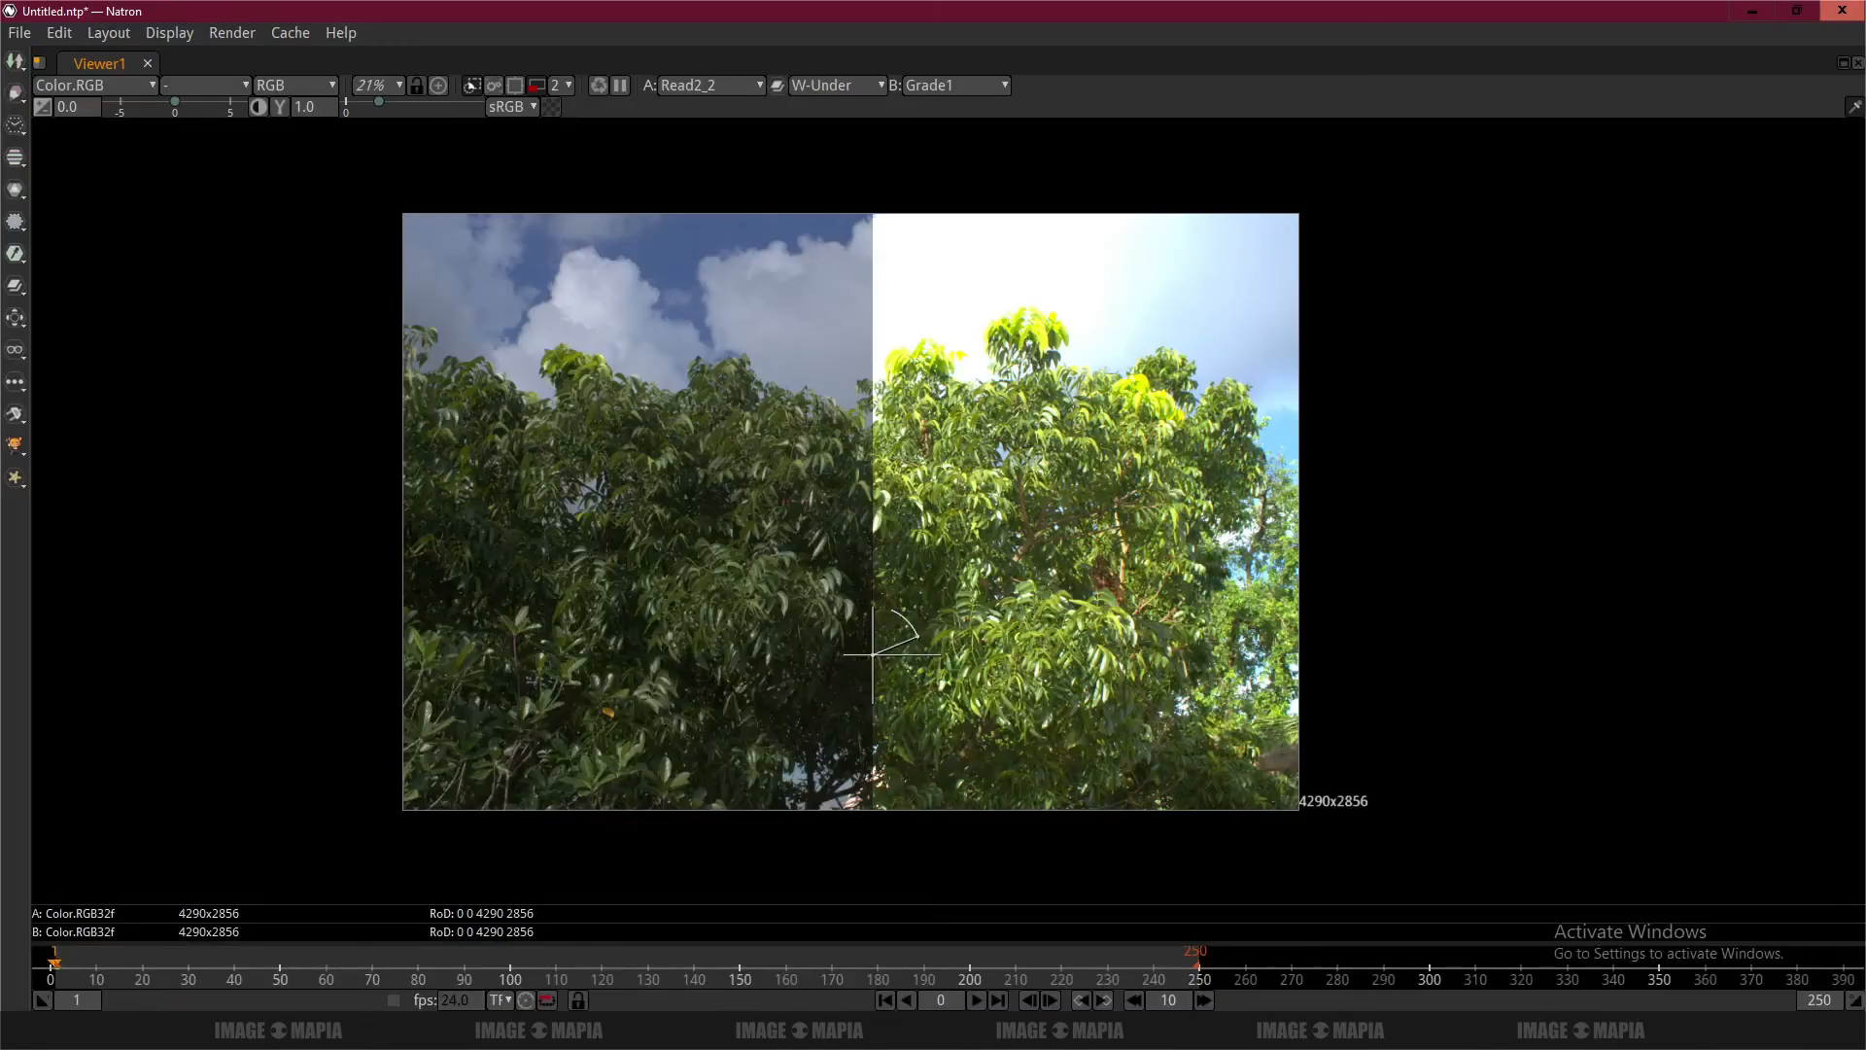
left_click_drag(873, 653, 575, 650)
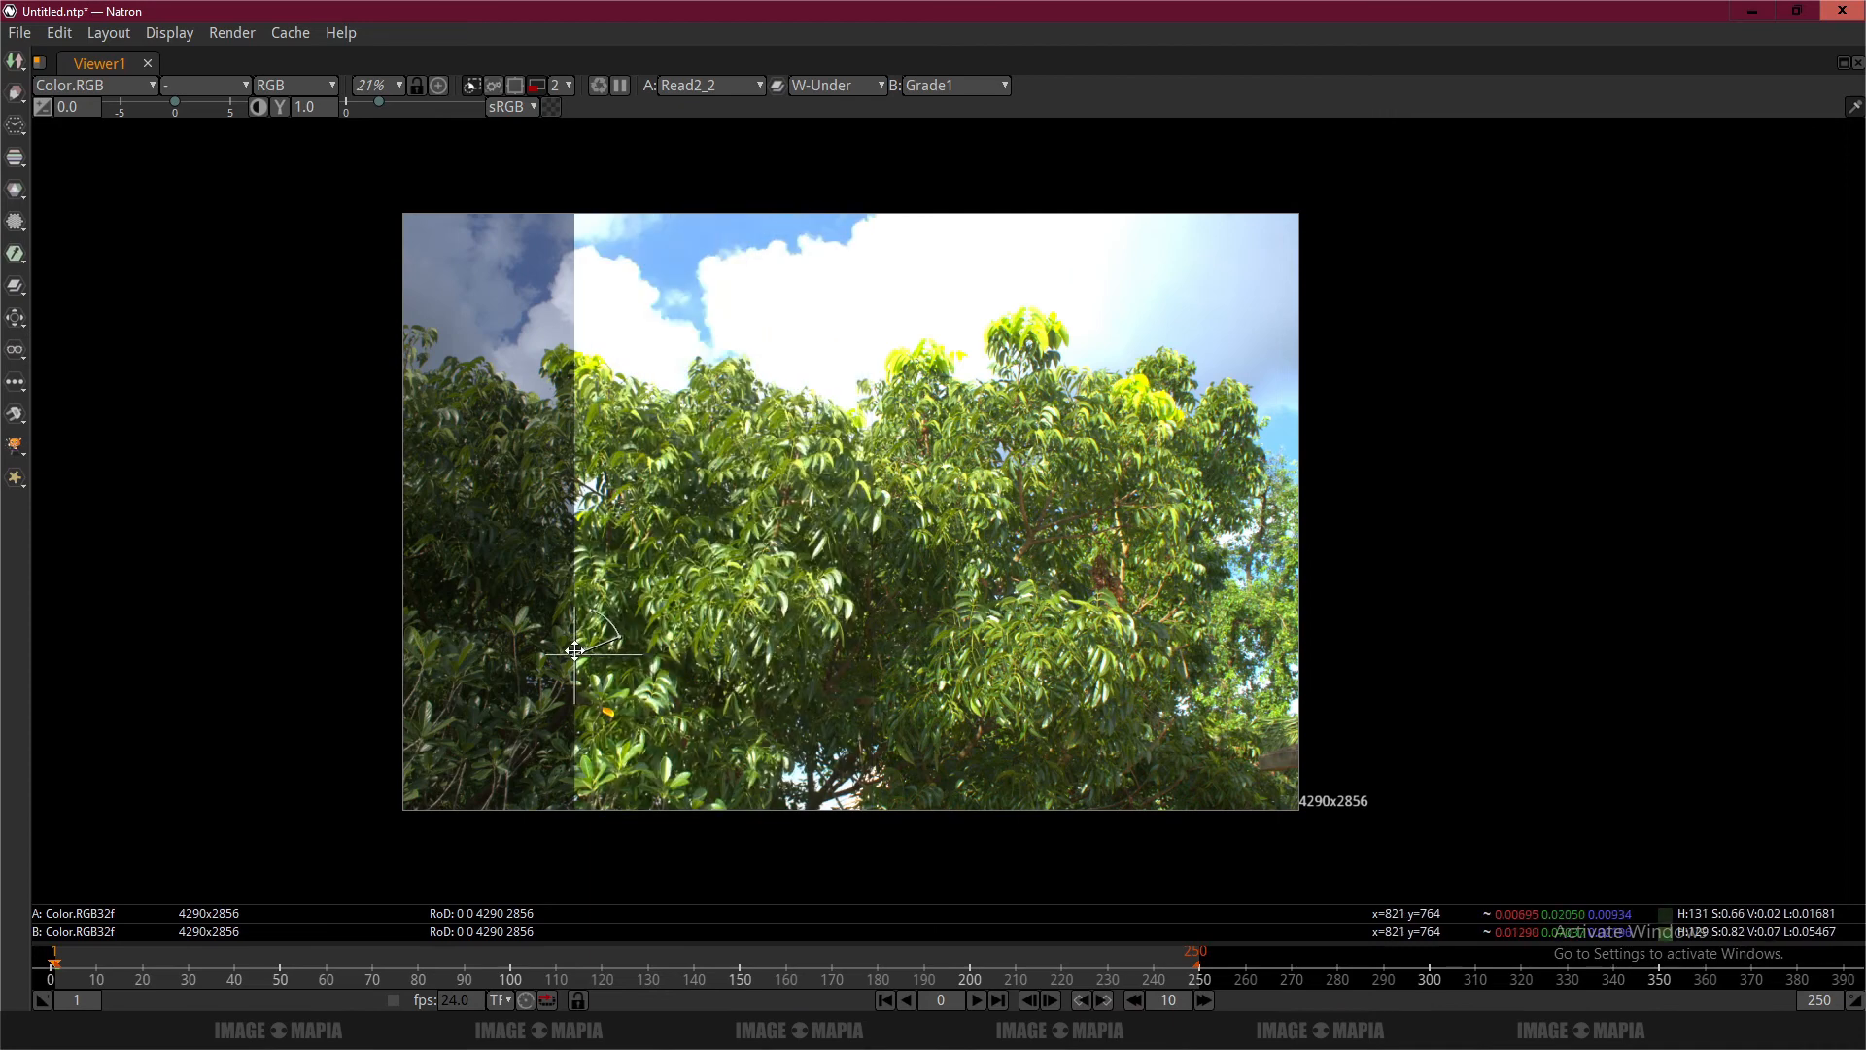
Switch to the Notepad notes and add the line "I have done in bothe darktable & natron" below the .cr2 remark.
key("alt+Tab")
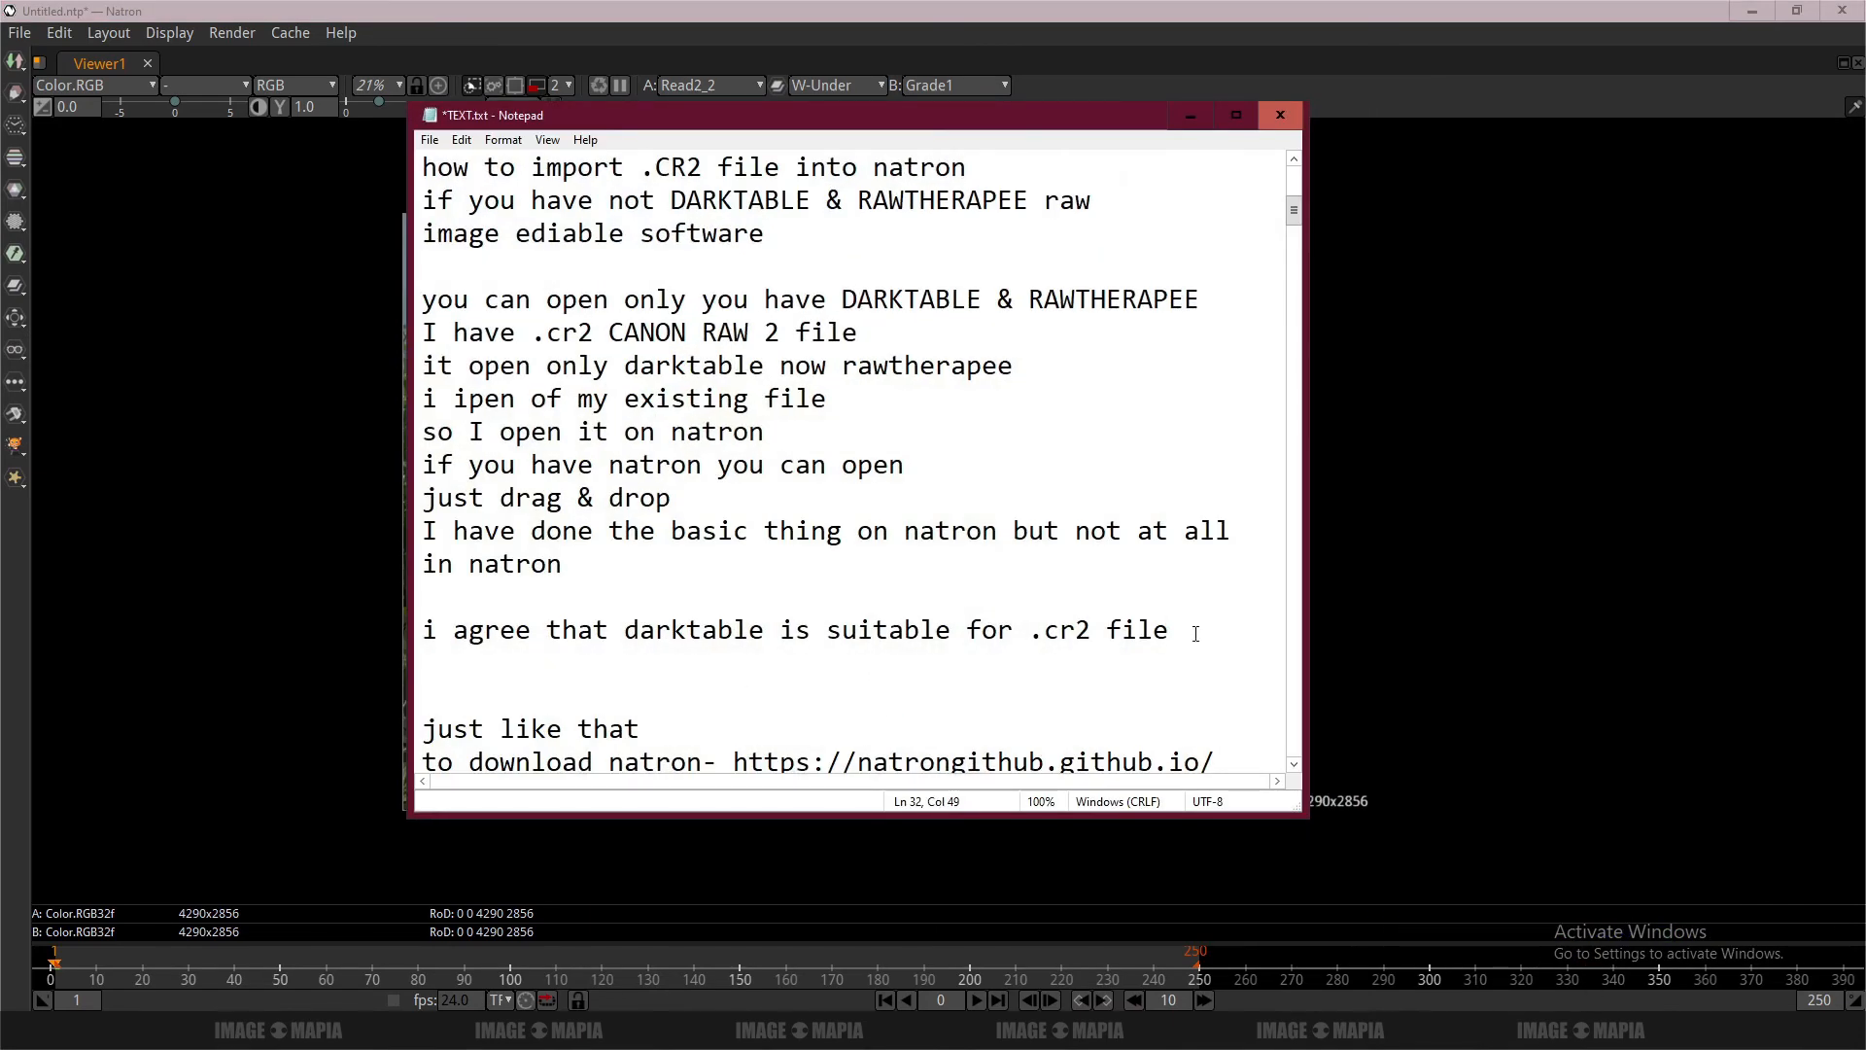
key("Return")
type("I have d")
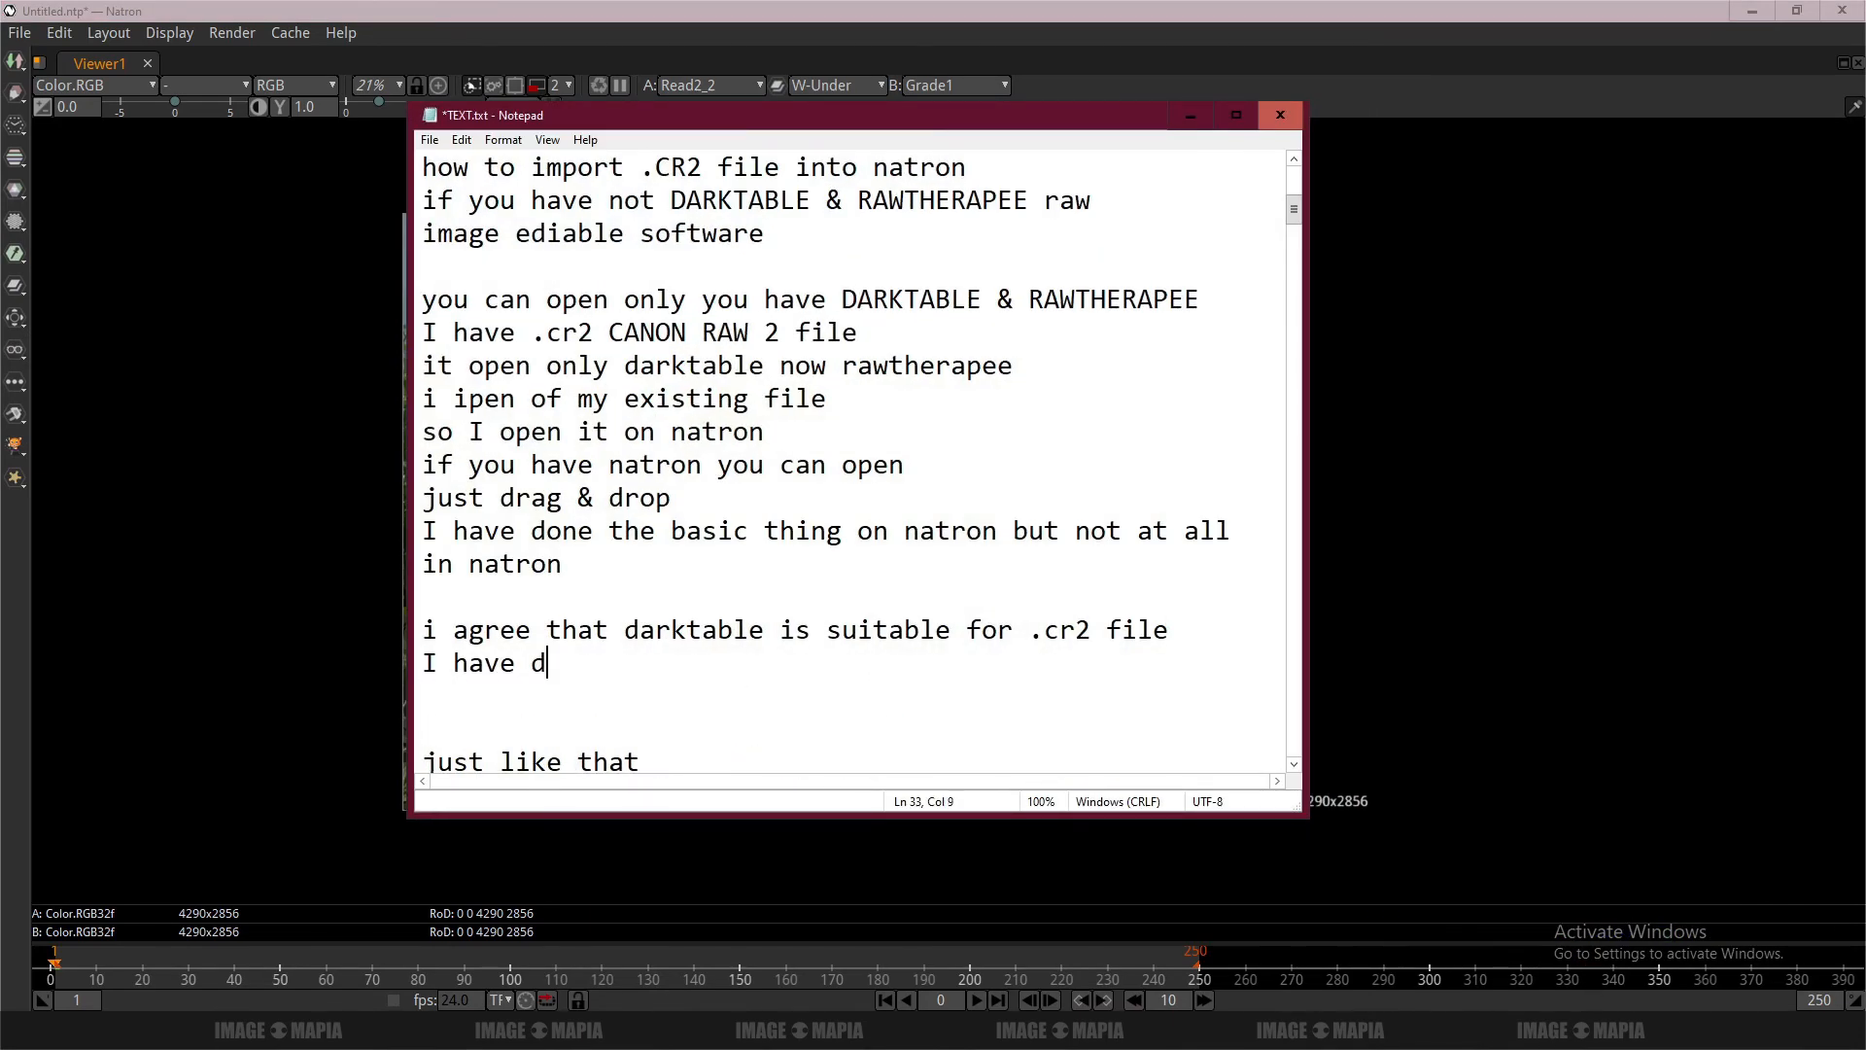
type("one in bothe d")
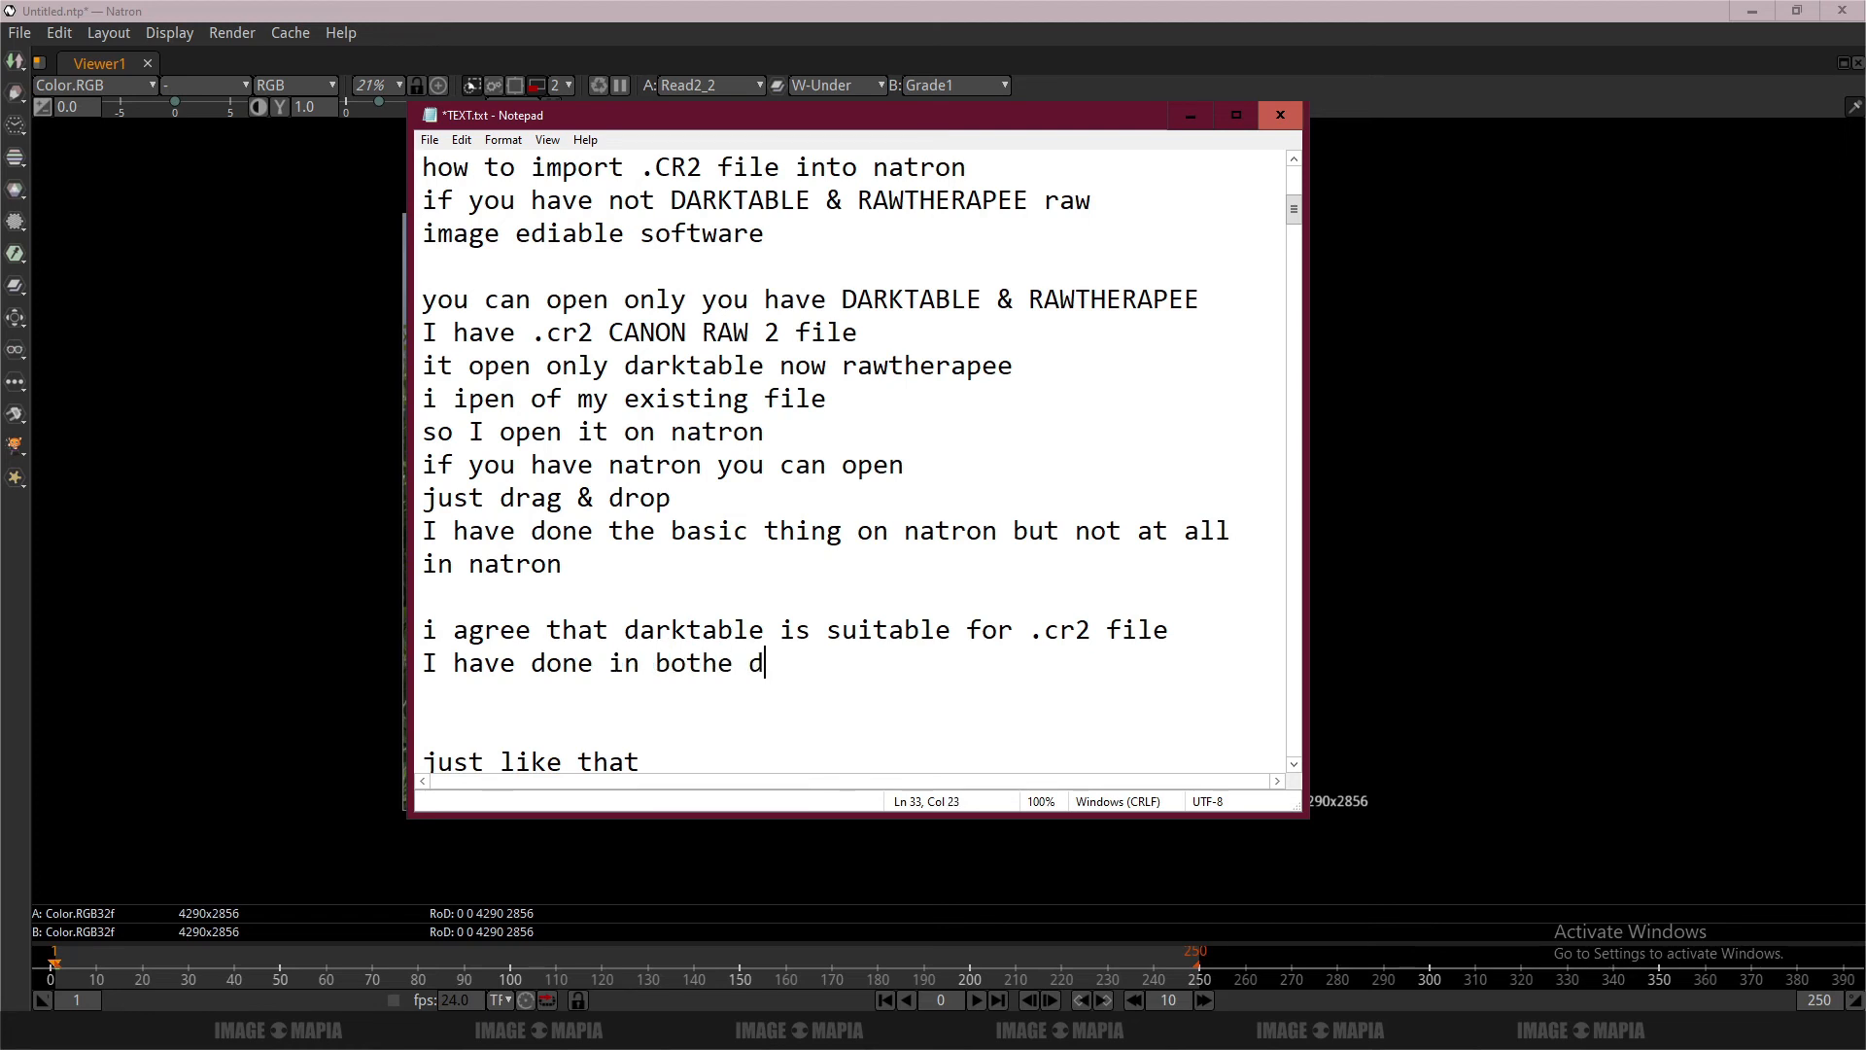
type("arktable & ")
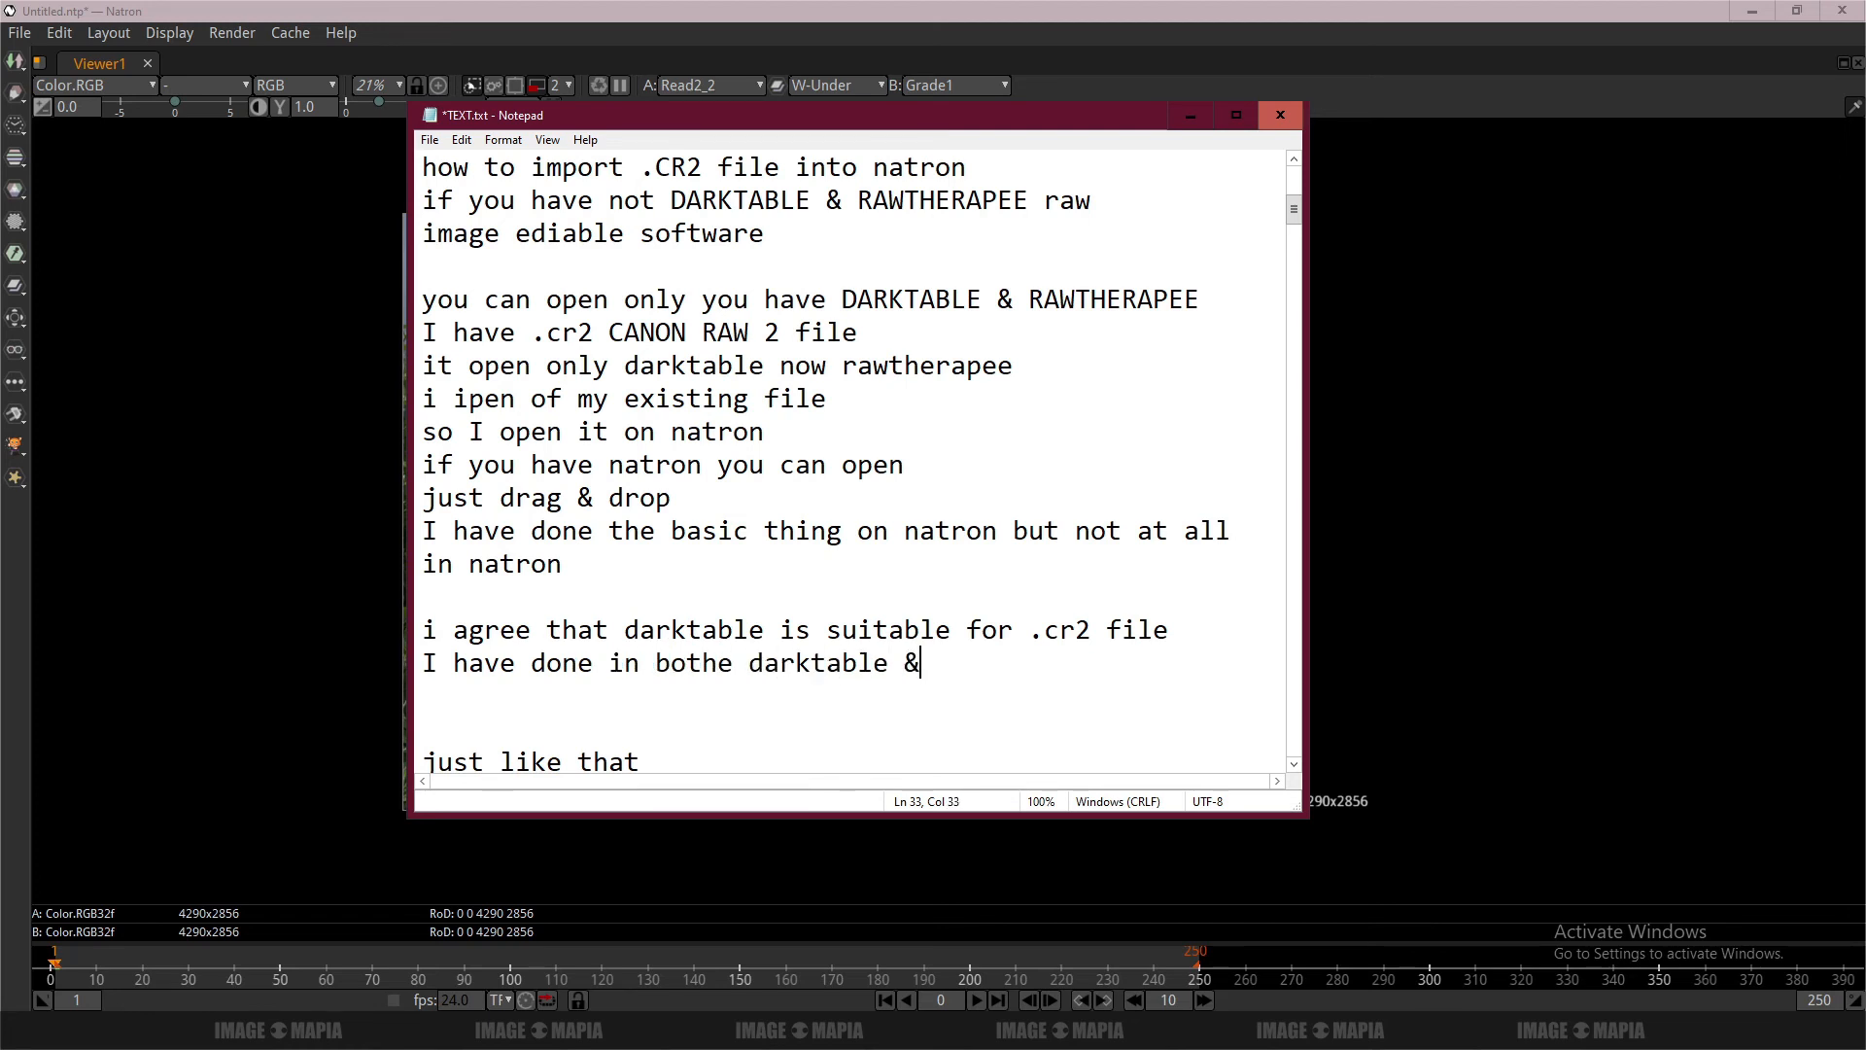
type("natron")
key("Return")
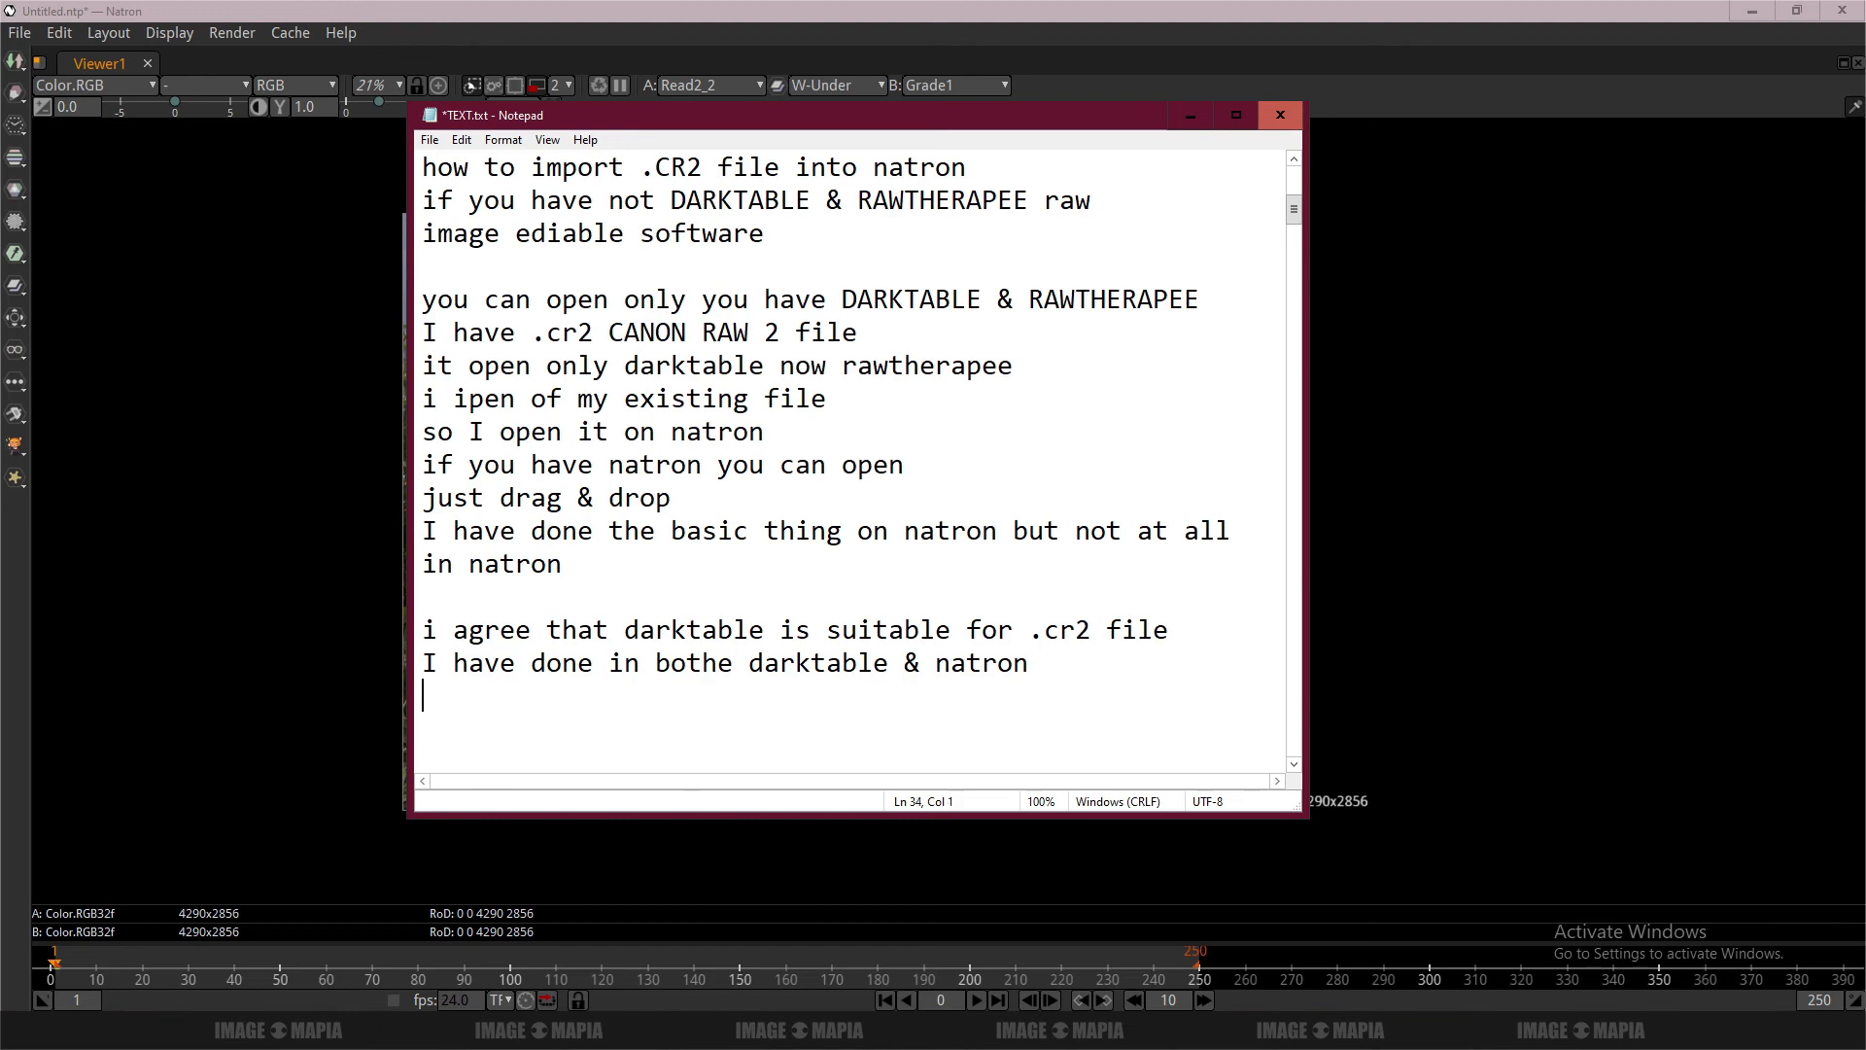
Close up the blank lines above "just like that", add "gracias por ver" at the end of the notes, and return to Natron.
scroll(646, 633, "down", 3)
key("Down")
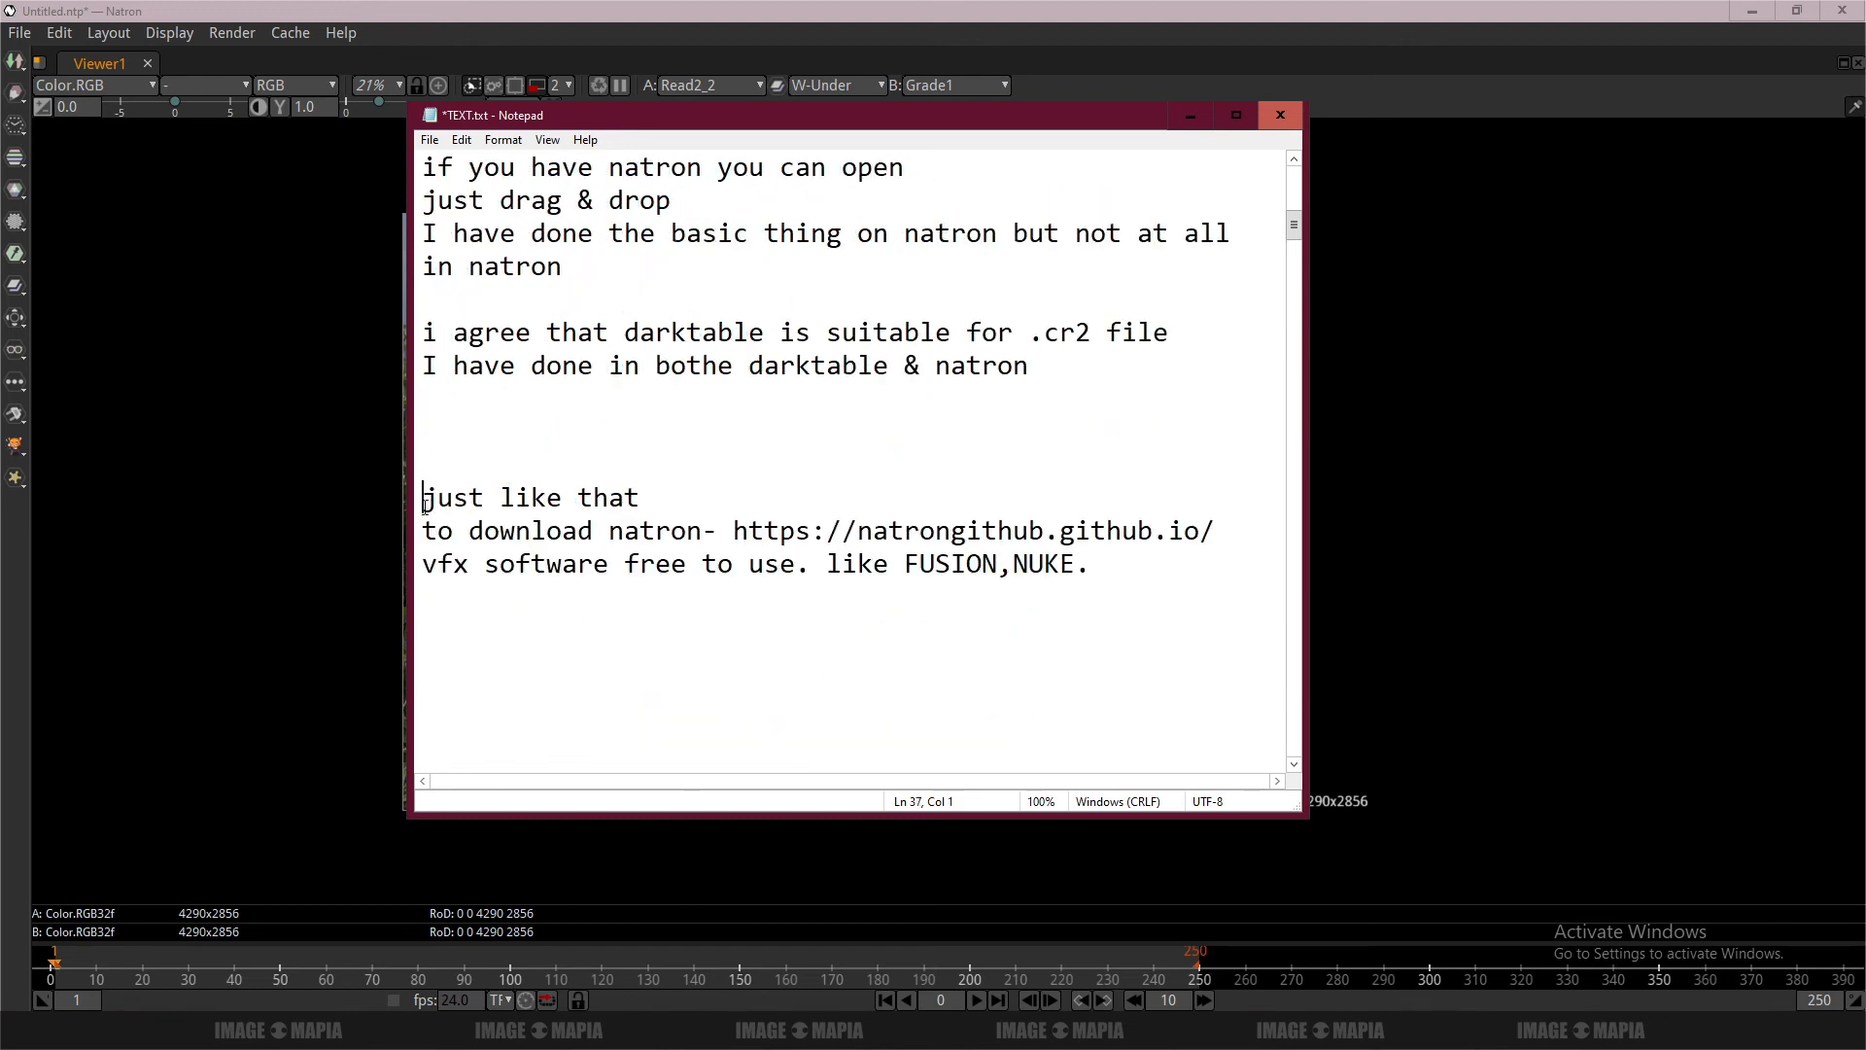
left_click(1131, 503)
key("Return")
key("Return")
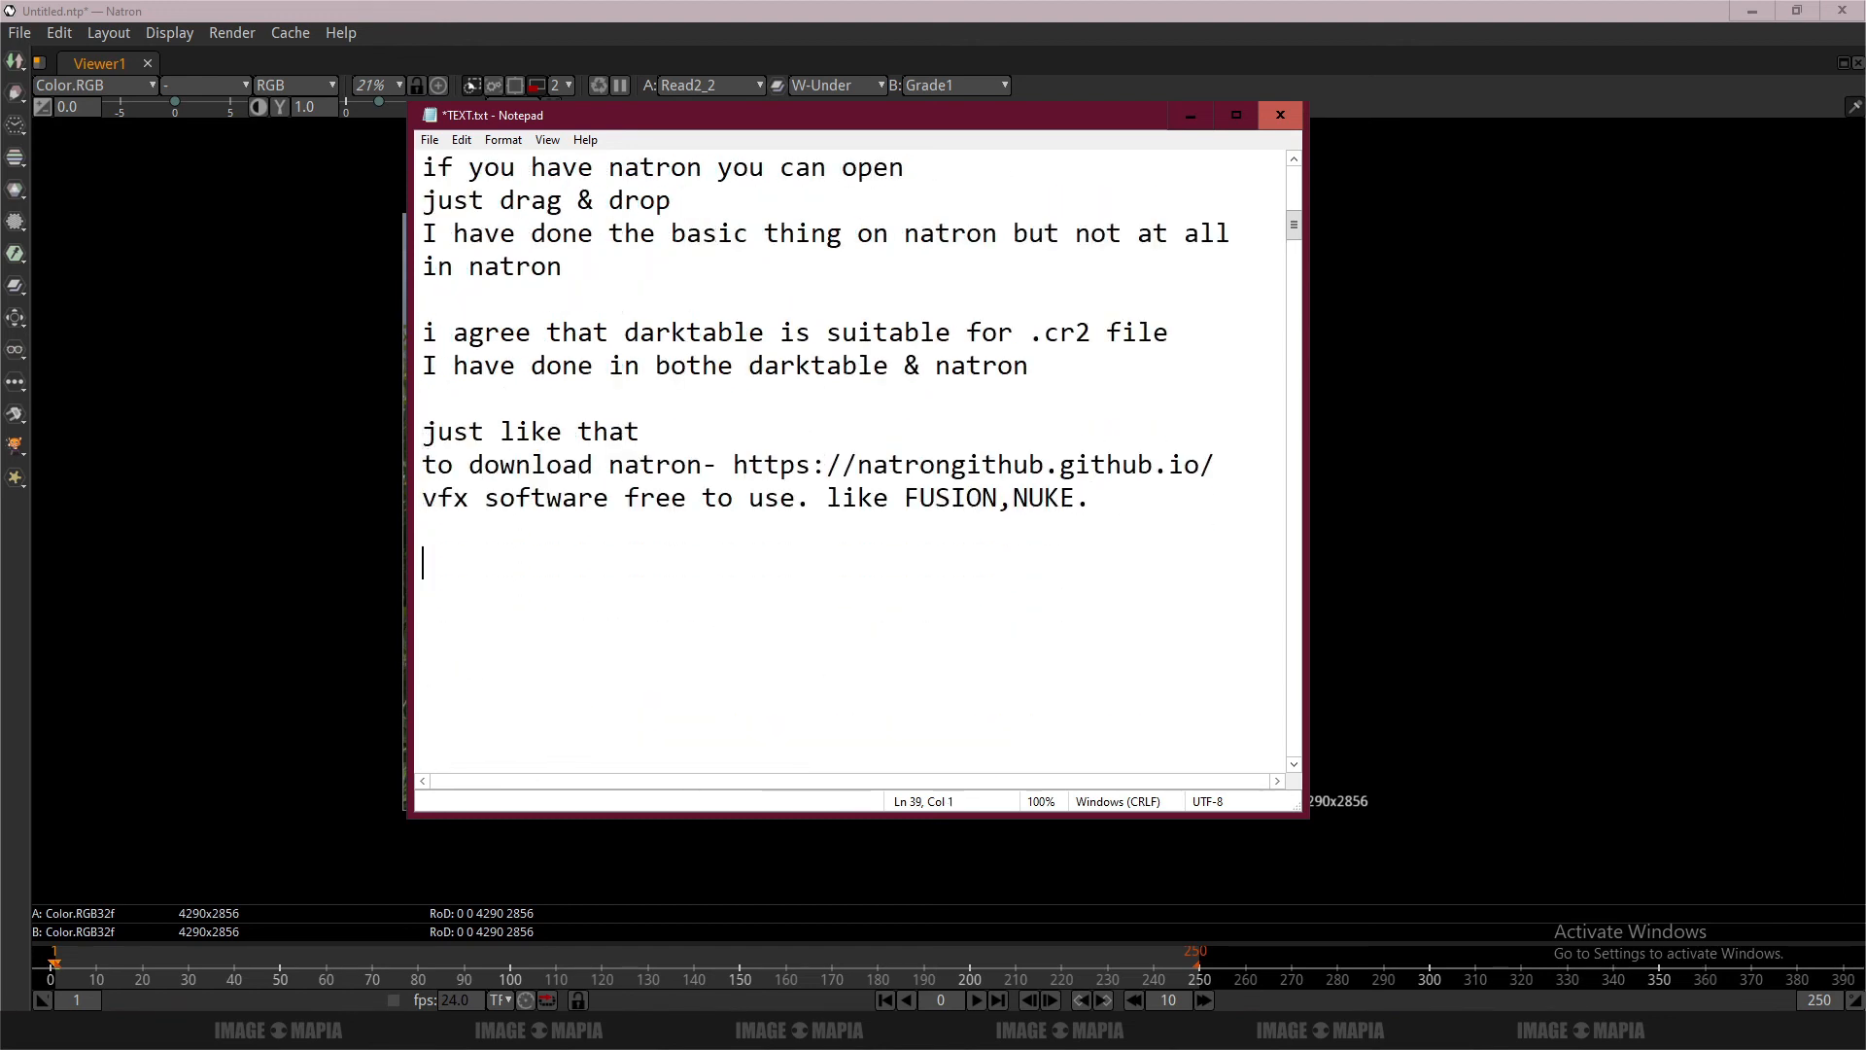
type("gracias por ver")
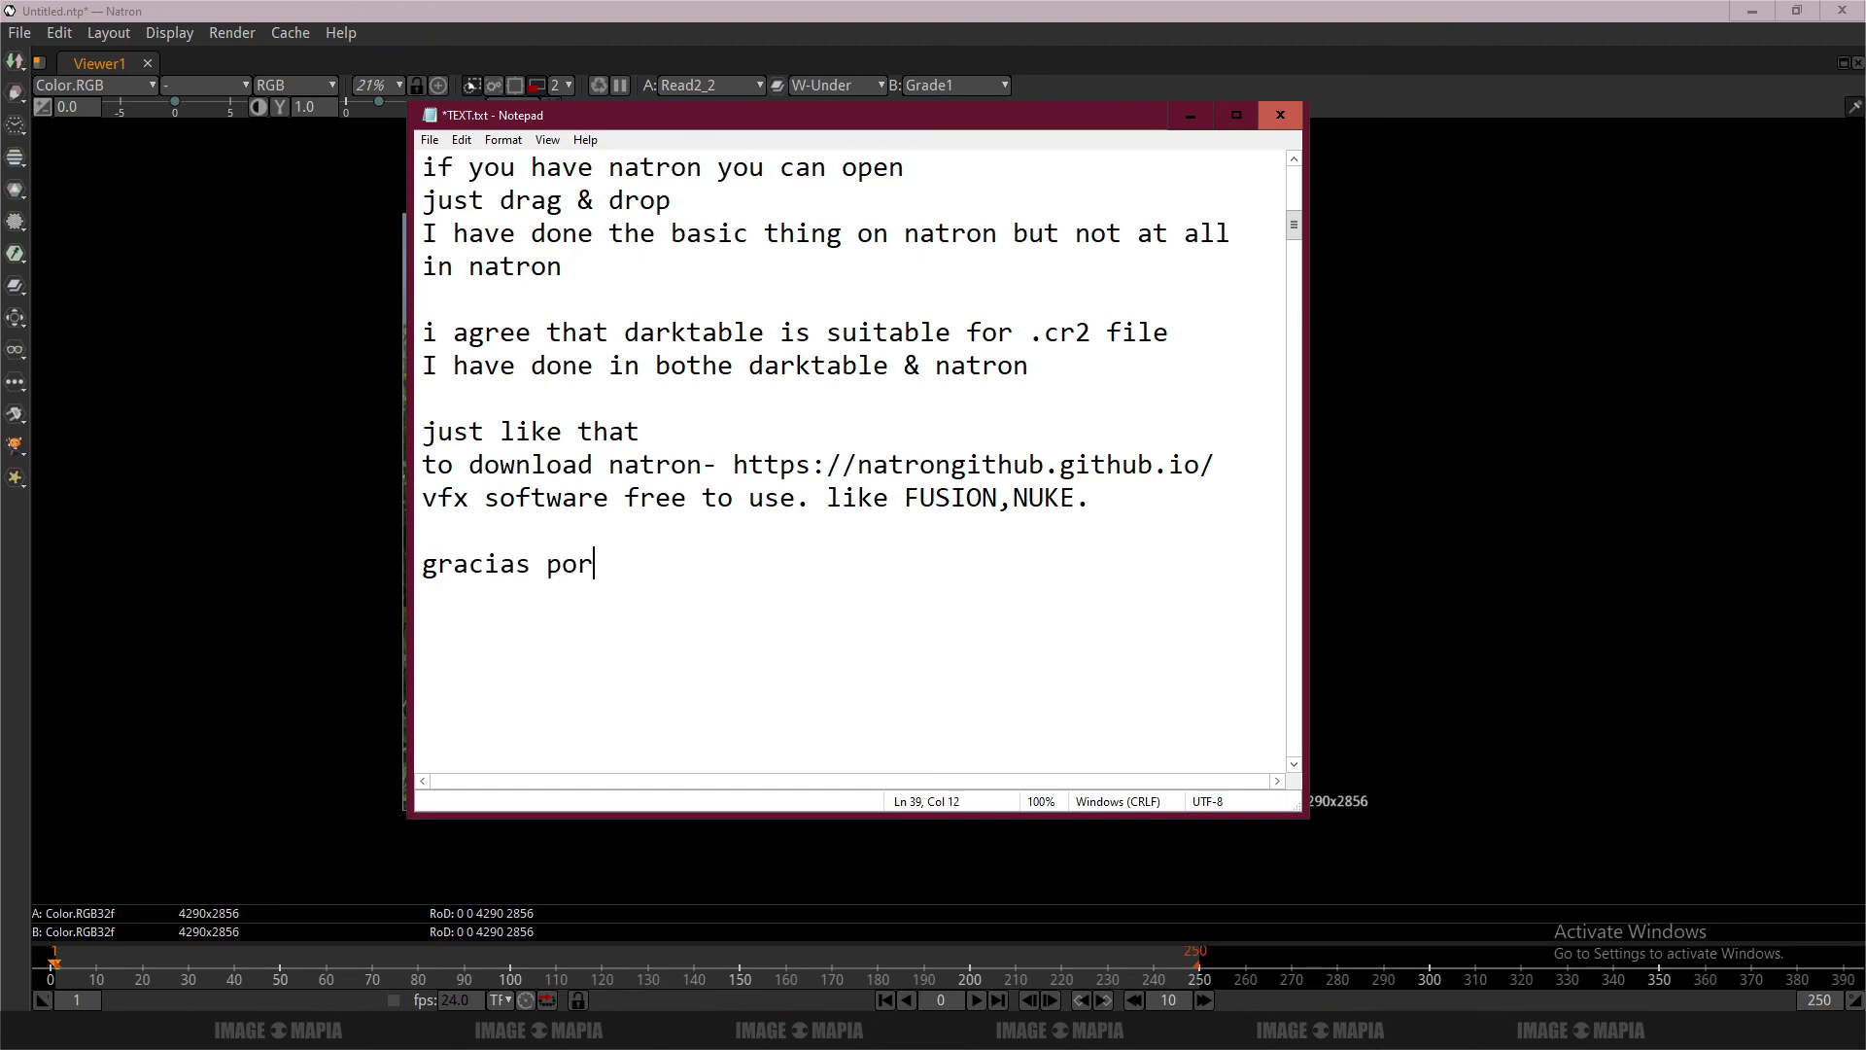
key("Return")
key("Return")
left_click(1190, 115)
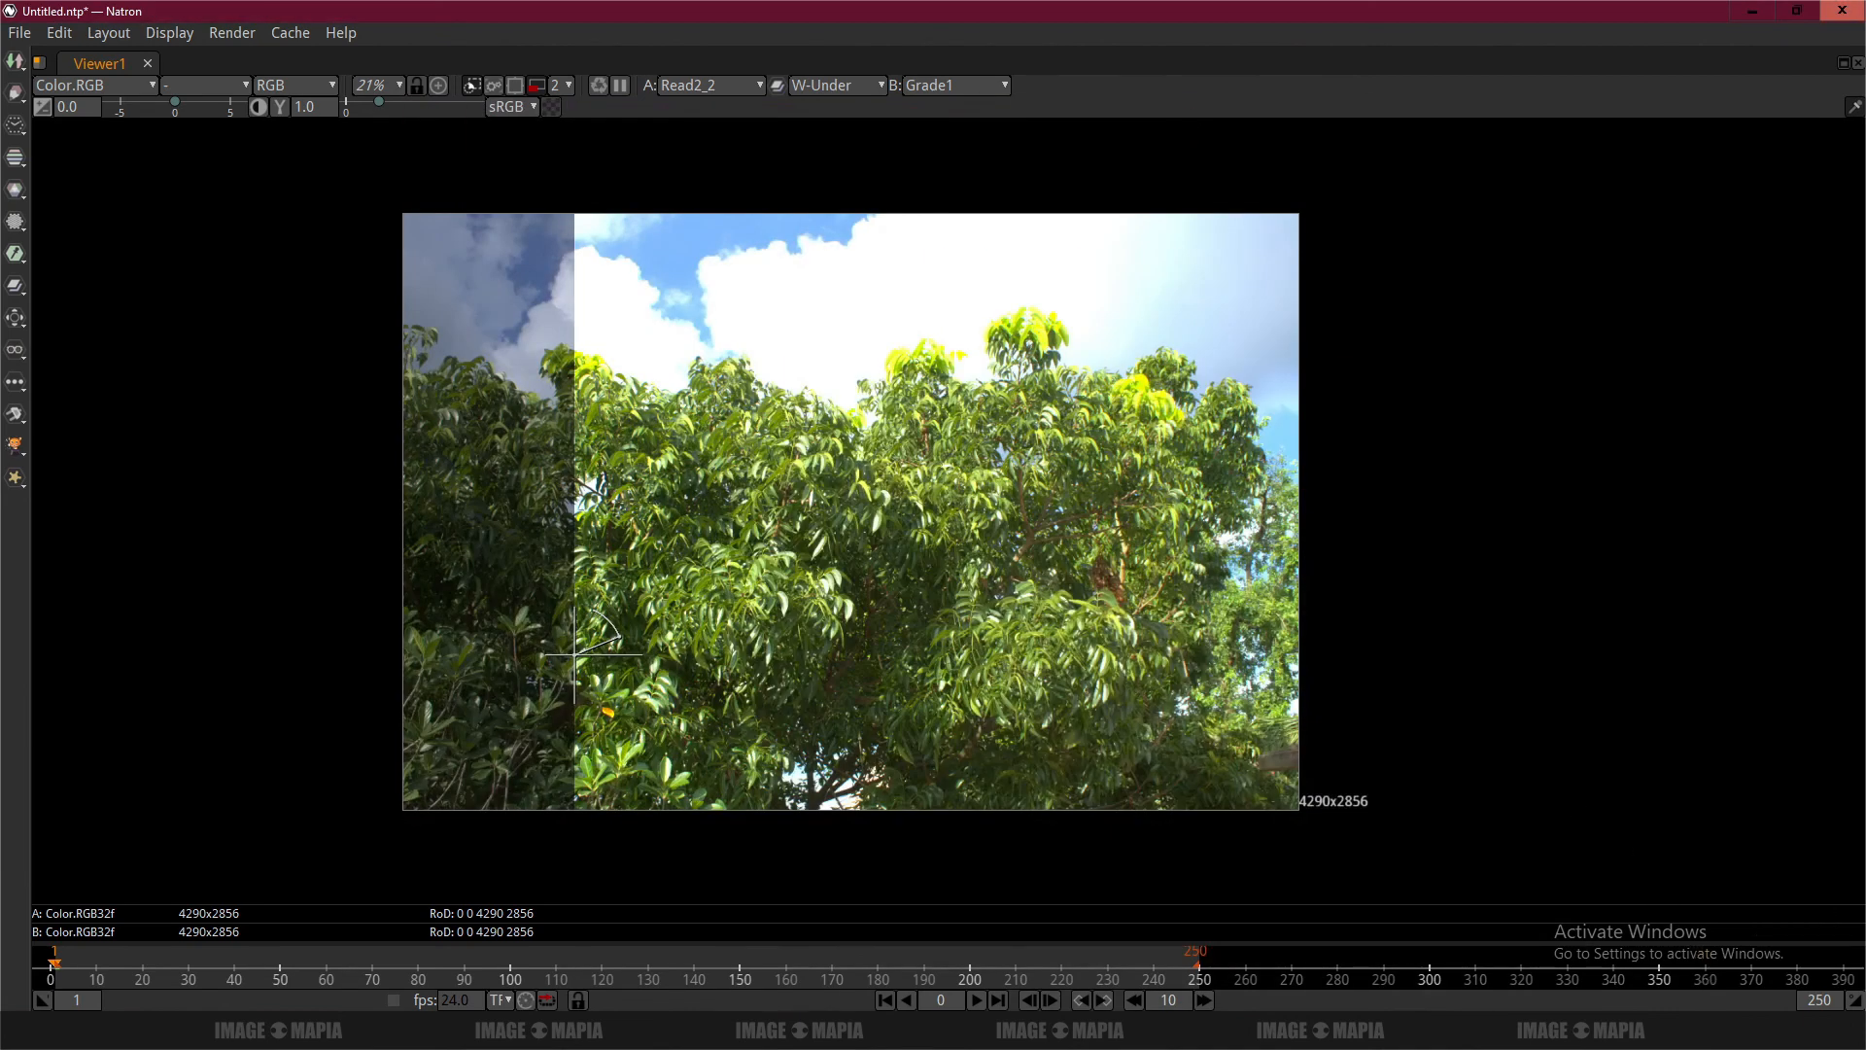